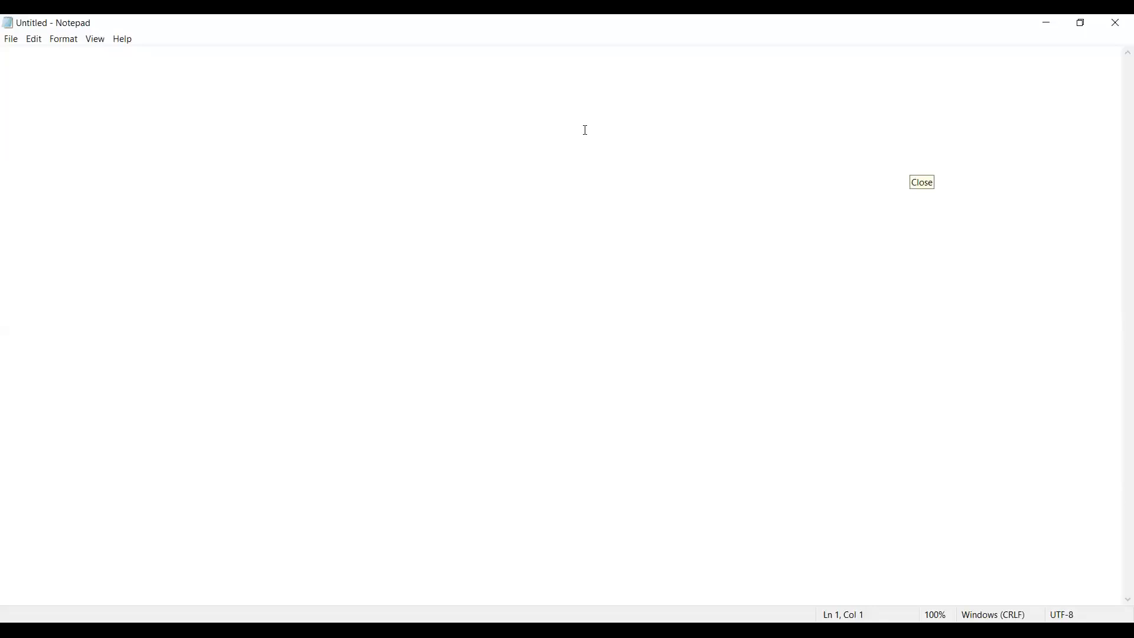
# Type the 'Case Study :' heading in Notepad, fixing the 'Casse' typo
pyautogui.write('Casse')
pyautogui.press('BackSpace')
pyautogui.press('BackSpace')
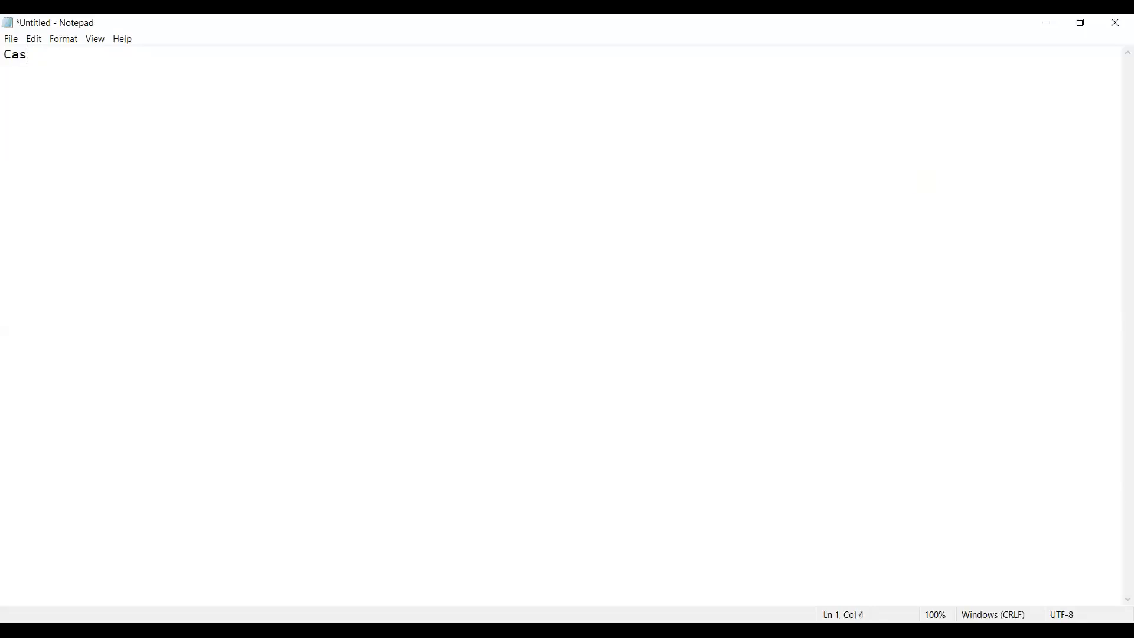
pyautogui.write('e Study :')
pyautogui.press('Return')
pyautogui.press('Return')
# Add the title 'Copy Data From Azure Data Lake Gen2 to Azure SQL Database', underlined with dashes
pyautogui.write('Title      : Copy')
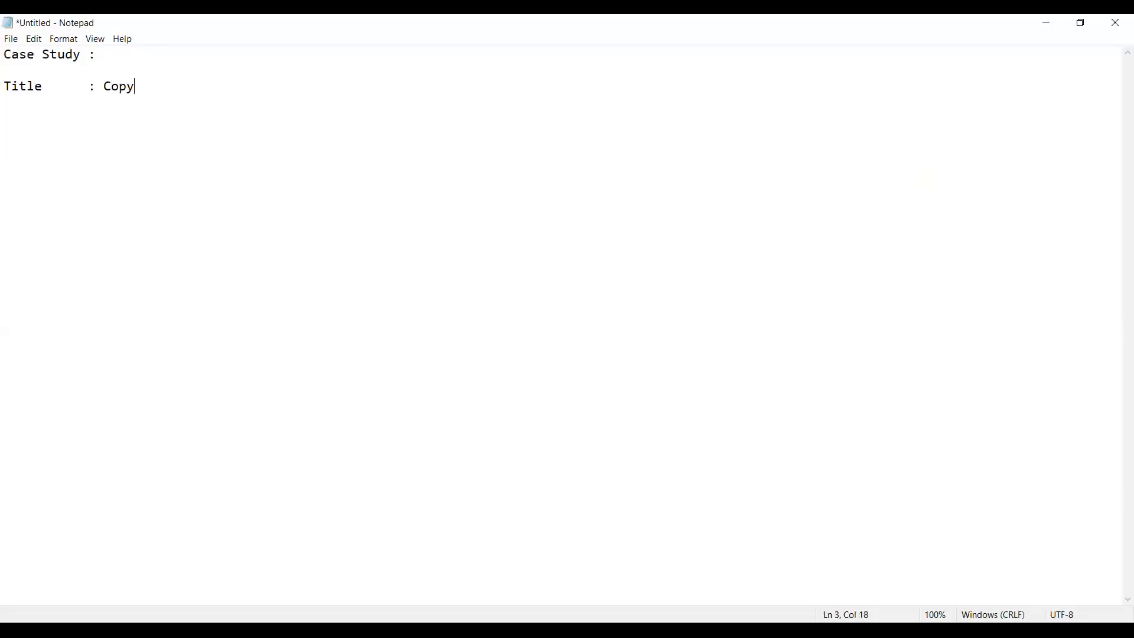
pyautogui.write(' Data From Azure')
pyautogui.write('blob ')
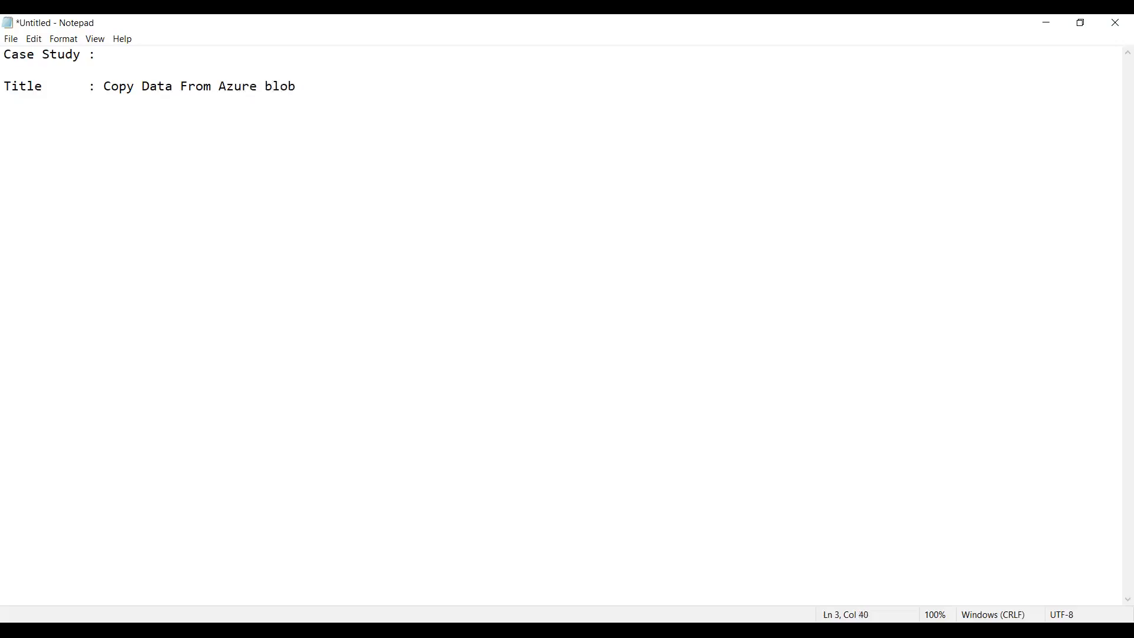
pyautogui.write('Storage')
pyautogui.hotkey('shift', 'Left')
pyautogui.hotkey('shift', 'Left')
pyautogui.hotkey('shift', 'Left')
pyautogui.hotkey('shift', 'Left')
pyautogui.hotkey('shift', 'Left')
pyautogui.hotkey('shift', 'Left')
pyautogui.hotkey('shift', 'Left')
pyautogui.hotkey('shift', 'Left')
pyautogui.hotkey('shift', 'Left')
pyautogui.hotkey('shift', 'Left')
pyautogui.hotkey('shift', 'Left')
pyautogui.hotkey('shift', 'Left')
pyautogui.hotkey('shift', 'Left')
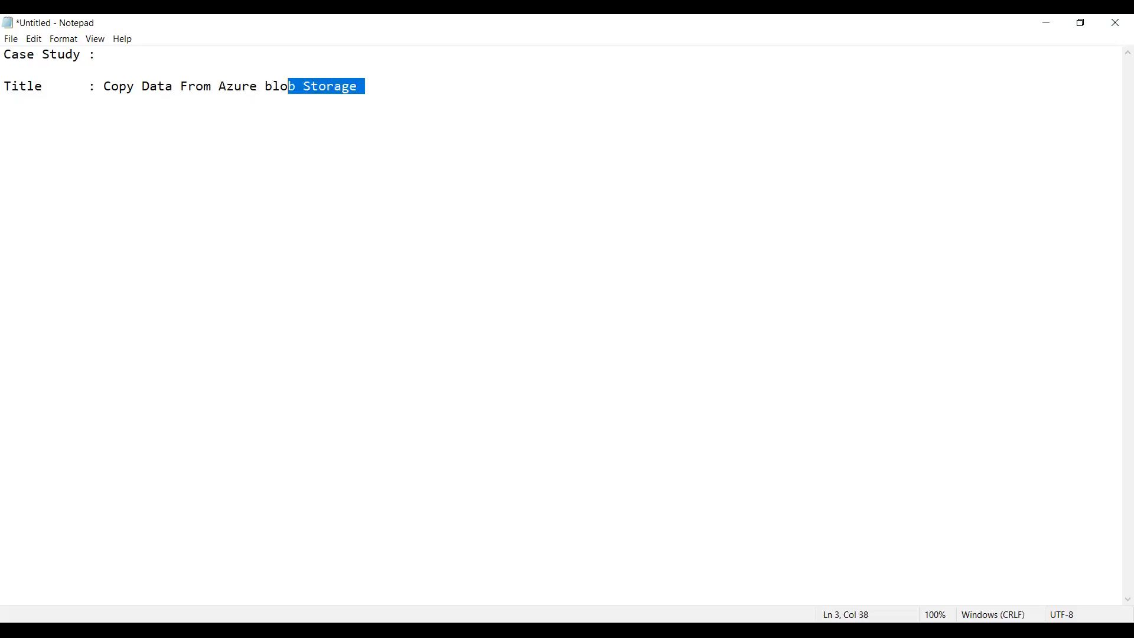
pyautogui.write('D')
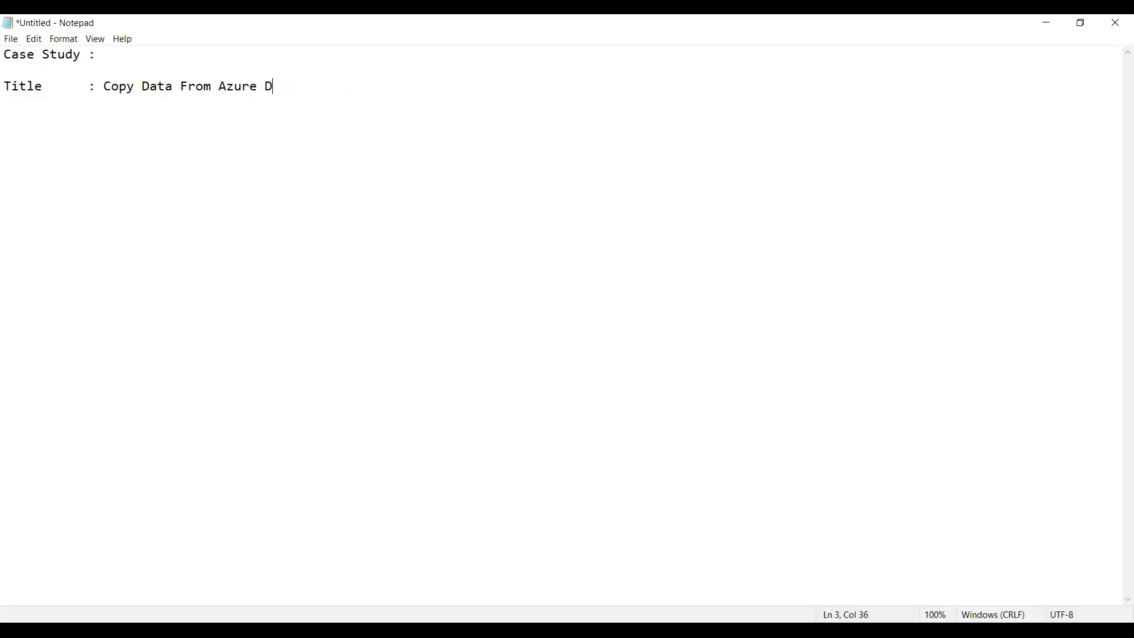
pyautogui.write('ata Lake Gen2 to Azure')
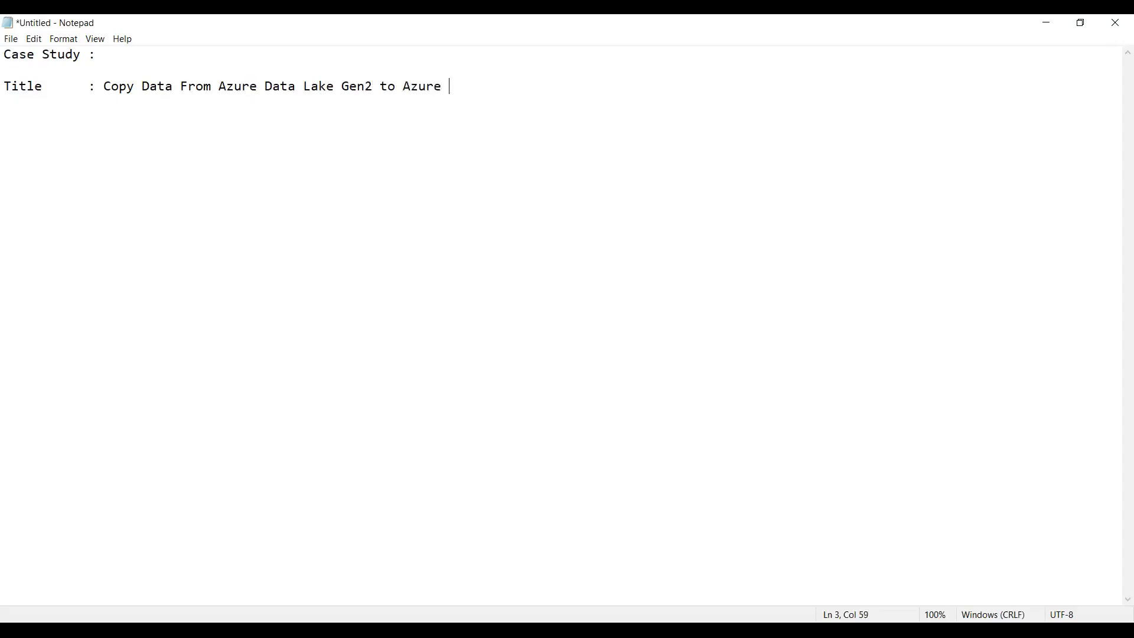
pyautogui.write(' SQL Database')
pyautogui.press('Return')
pyautogui.write('----------------------------------------------------------------------')
pyautogui.press('Return')
pyautogui.hotkey('alt', 'Tab')
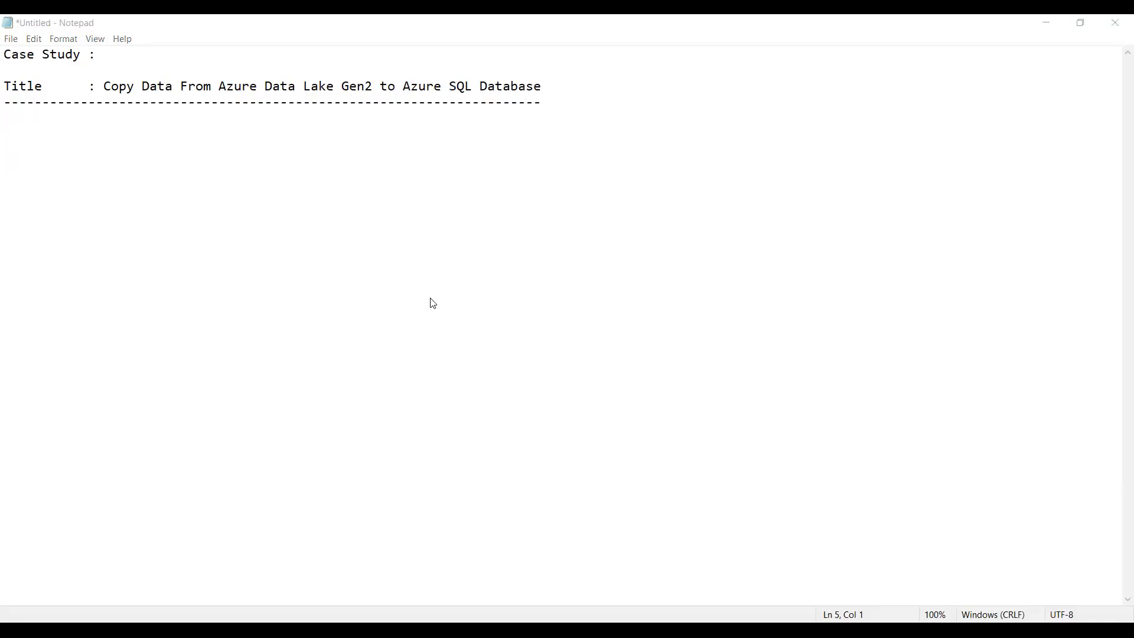
pyautogui.click(650, 182)
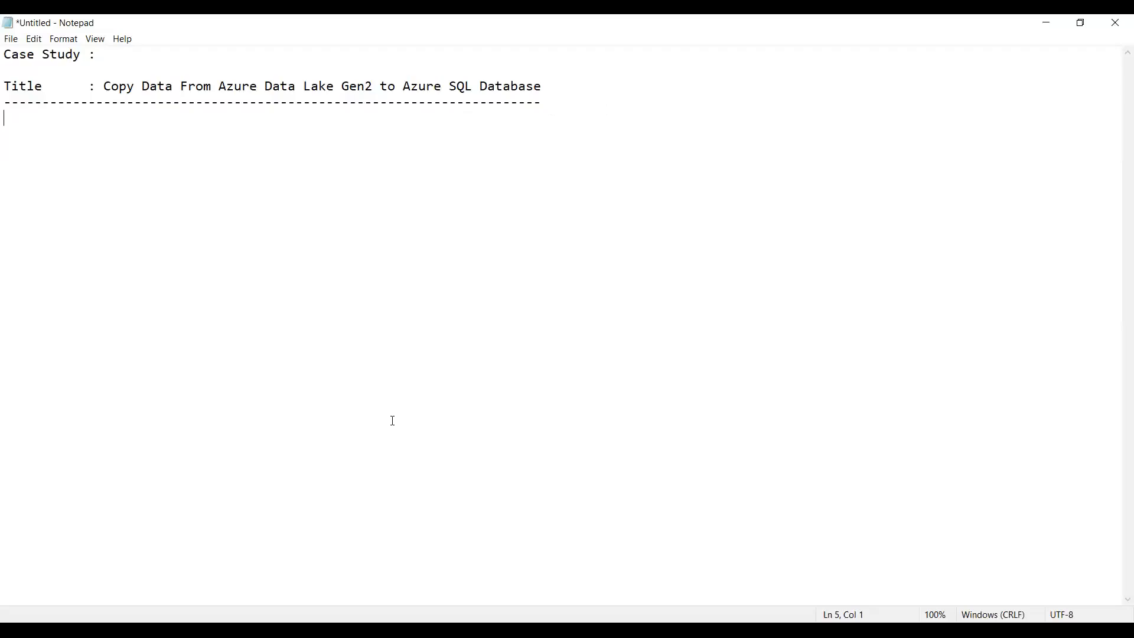
pyautogui.press('BackSpace')
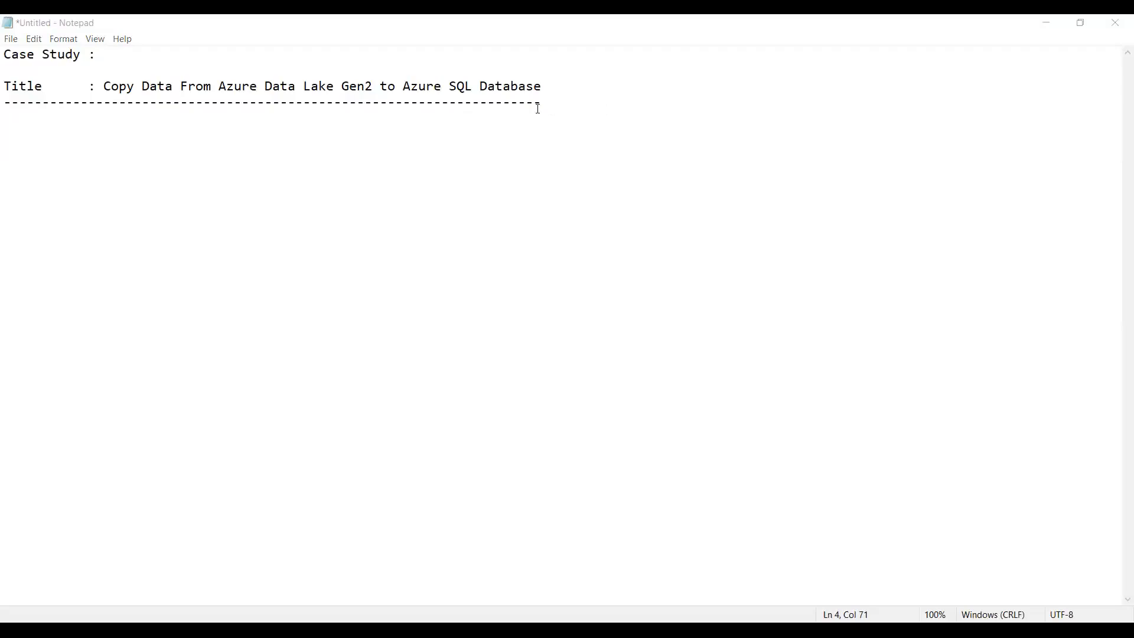
pyautogui.click(540, 107)
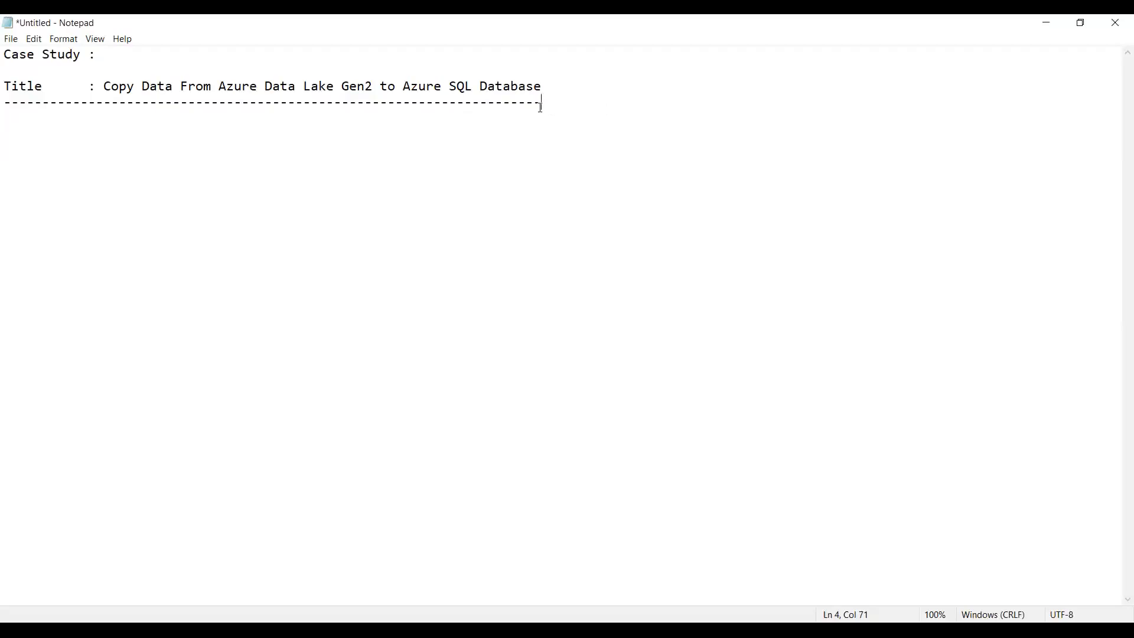
pyautogui.press('Return')
# Add a dashed 'Specifications:' heading and 'Source Data Storage : Azure Data Lake Gen2', fixing the 'Siurce' typo
pyautogui.write('Specif')
pyautogui.write('ication')
pyautogui.write('s: ')
pyautogui.write('-------------- ')
pyautogui.write('Siurce')
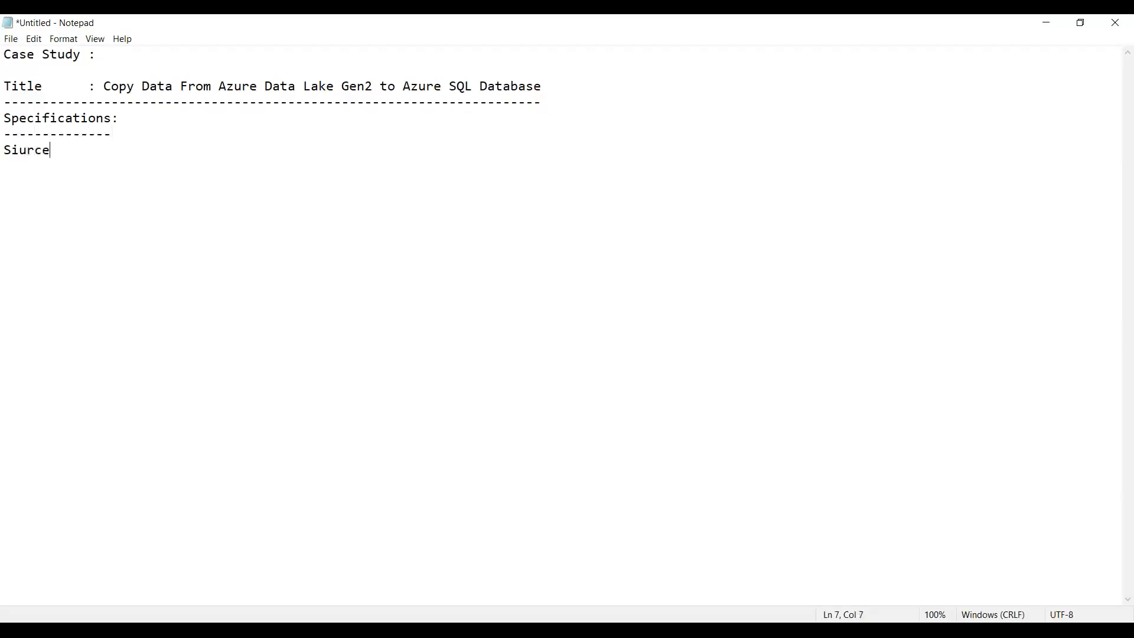
pyautogui.write(' Data Storage')
pyautogui.hotkey('shift', 'Right')
pyautogui.hotkey('shift', 'Right')
pyautogui.hotkey('shift', 'Right')
pyautogui.hotkey('shift', 'Right')
pyautogui.hotkey('shift', 'Right')
pyautogui.hotkey('shift', 'Right')
pyautogui.hotkey('shift', 'Right')
pyautogui.hotkey('shift', 'Right')
pyautogui.hotkey('shift', 'Right')
pyautogui.hotkey('shift', 'Right')
pyautogui.hotkey('shift', 'Right')
pyautogui.hotkey('shift', 'Right')
pyautogui.hotkey('shift', 'Right')
pyautogui.hotkey('shift', 'Right')
pyautogui.hotkey('shift', 'Right')
pyautogui.hotkey('shift', 'Right')
pyautogui.hotkey('shift', 'Right')
pyautogui.hotkey('shift', 'Right')
pyautogui.hotkey('shift', 'Right')
pyautogui.hotkey('shift', 'Right')
pyautogui.hotkey('ctrl', 'c')
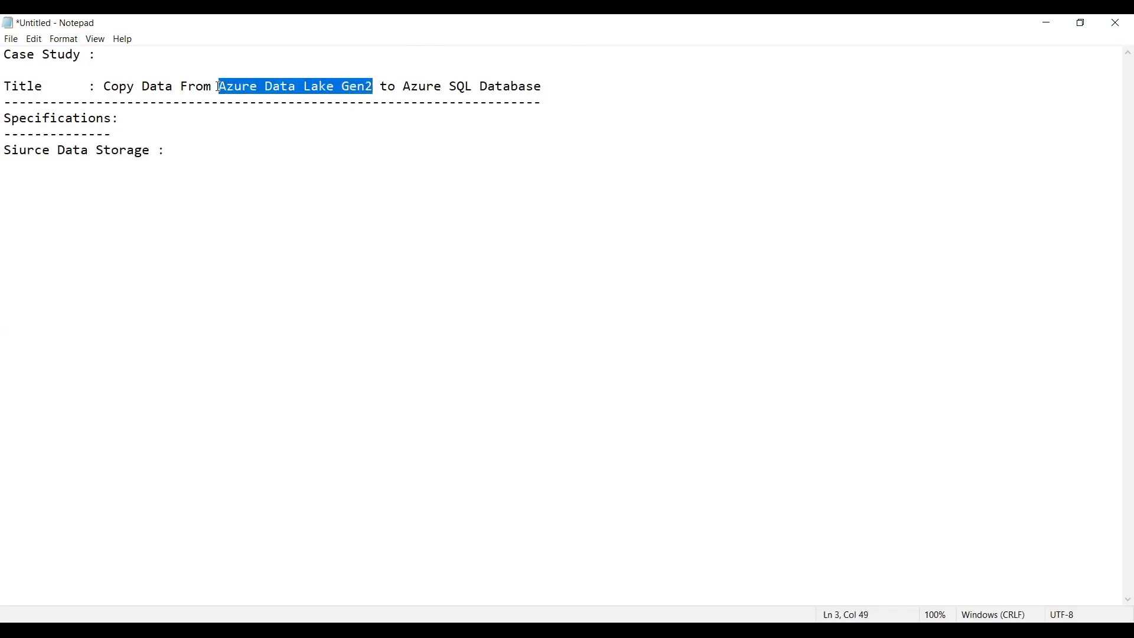
pyautogui.press('Down')
pyautogui.press('Down')
pyautogui.press('Down')
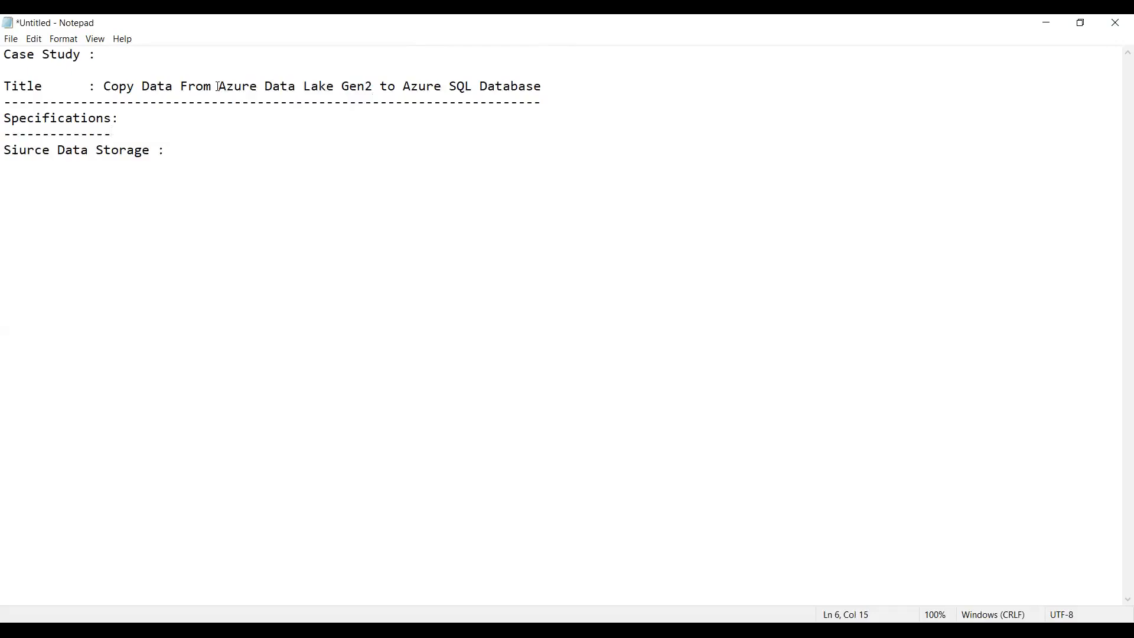
pyautogui.press('Left')
pyautogui.press('Left')
pyautogui.press('Left')
pyautogui.press('Left')
pyautogui.press('Left')
pyautogui.press('Left')
pyautogui.press('Left')
pyautogui.press('Left')
pyautogui.hotkey('shift', 'Left')
pyautogui.hotkey('shift', 'Left')
pyautogui.hotkey('shift', 'Left')
pyautogui.hotkey('shift', 'Left')
pyautogui.hotkey('shift', 'Left')
pyautogui.write('ource')
pyautogui.press('Right')
pyautogui.press('Right')
pyautogui.press('Right')
pyautogui.press('Right')
pyautogui.press('Right')
pyautogui.press('Right')
pyautogui.press('Right')
pyautogui.press('Right')
pyautogui.press('Right')
pyautogui.press('Right')
pyautogui.press('Right')
pyautogui.press('Right')
pyautogui.press('Right')
pyautogui.press('Right')
pyautogui.hotkey('ctrl', 'v')
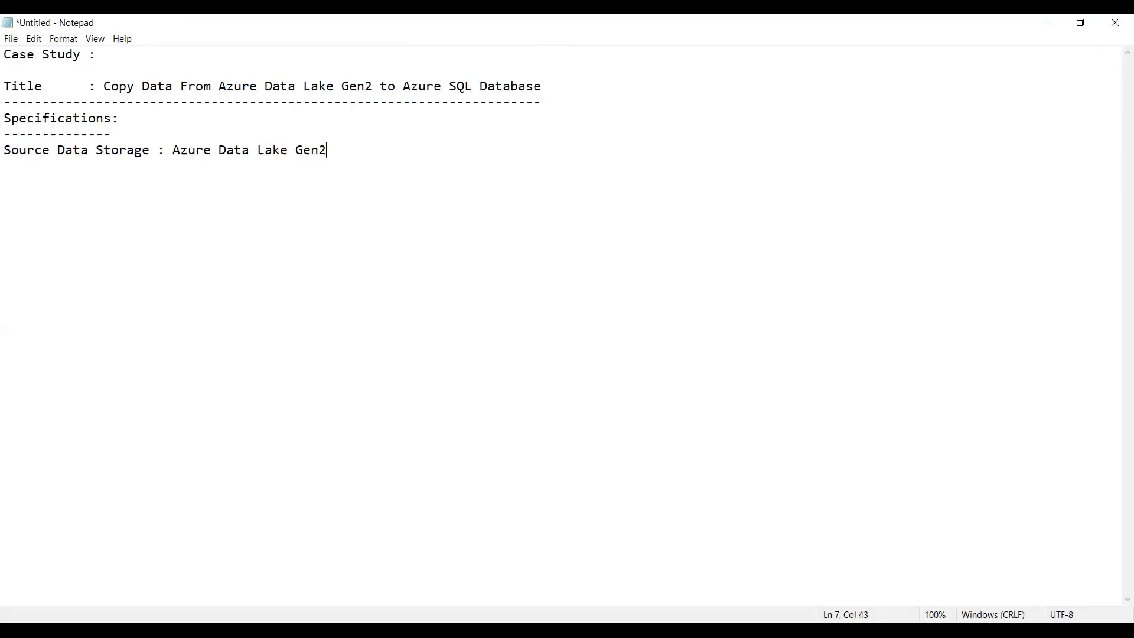
pyautogui.press('Return')
pyautogui.press('Return')
# List 'Files : Airlines.csv' and 'Countries.csv', then begin a 'Sink Data Storage' line
pyautogui.write('Files   : Airlines.csv')
pyautogui.press('Return')
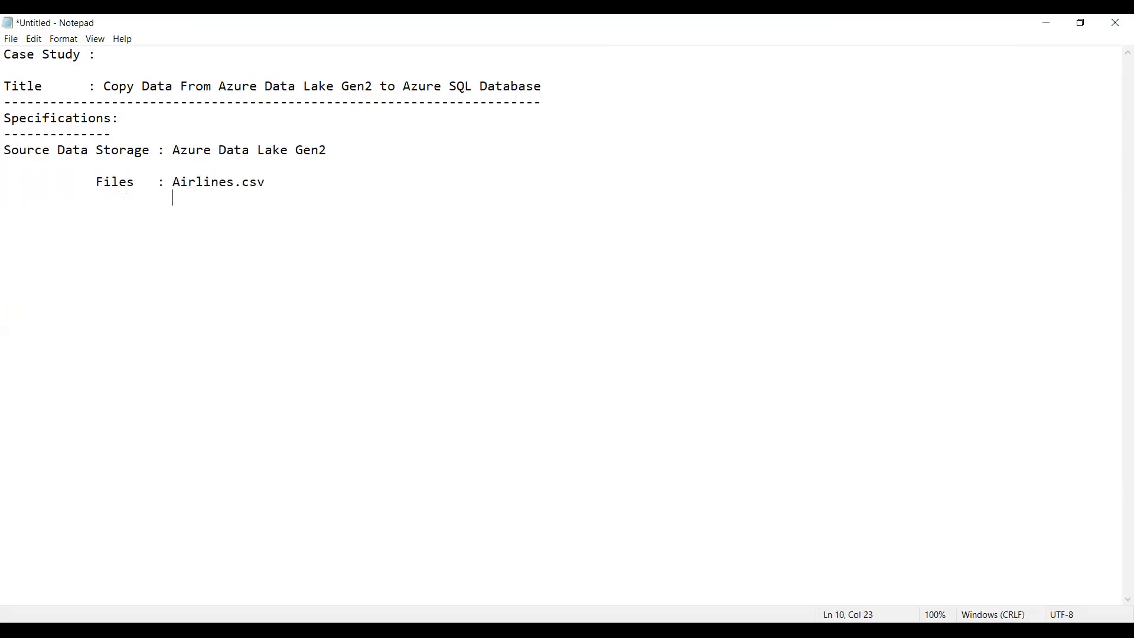
pyautogui.write('Countri')
pyautogui.write('.csv')
pyautogui.press('Return')
pyautogui.press('Return')
pyautogui.press('Return')
pyautogui.write('Sink Data Storage')
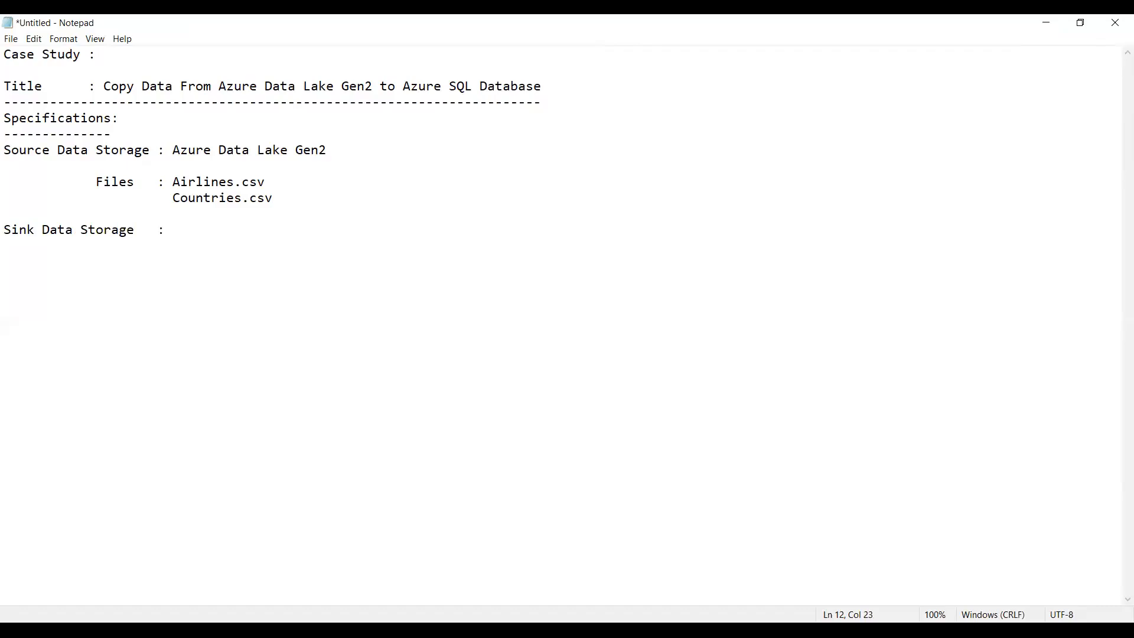
# Set Sink Data Storage to 'Azure SQL Database' with a dashed line beneath it
pyautogui.write(': Azure SQL Dta')
pyautogui.press('BackSpace')
pyautogui.press('BackSpace')
pyautogui.write('atabase')
pyautogui.press('Return')
pyautogui.write('-')
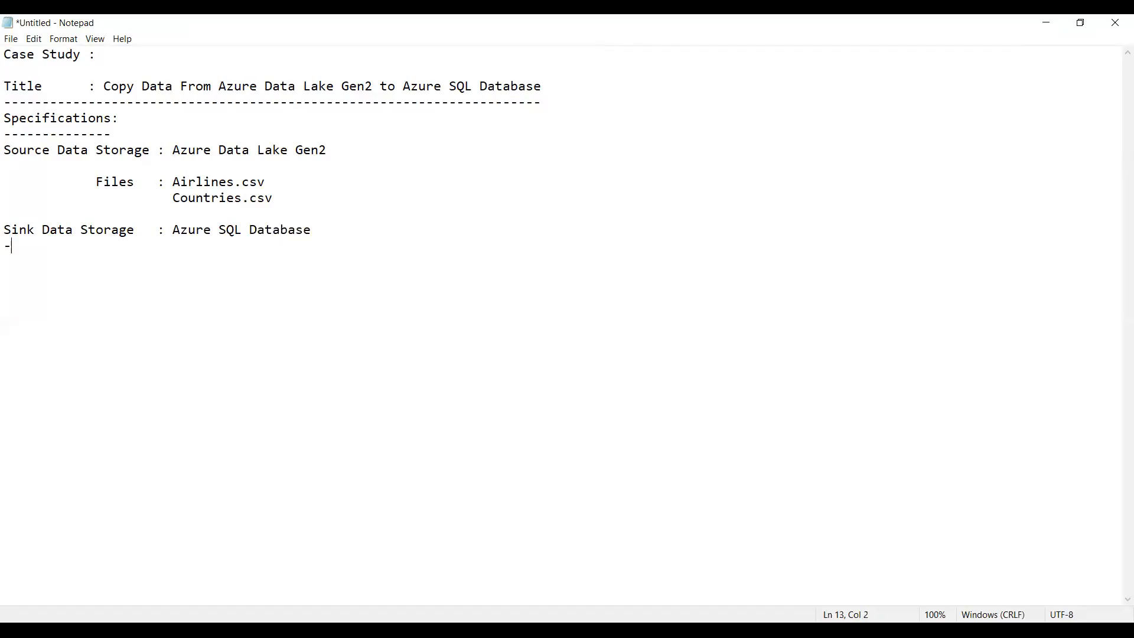
pyautogui.write('---------------------------------------')
# Insert a dashed line above the Source Data Storage line
pyautogui.press('Home')
pyautogui.hotkey('ctrl', 'Home')
pyautogui.press('Down')
pyautogui.press('Down')
pyautogui.press('Down')
pyautogui.press('Down')
pyautogui.press('Down')
pyautogui.press('Down')
pyautogui.press('Return')
pyautogui.press('Up')
pyautogui.write('--------------------------------------------')
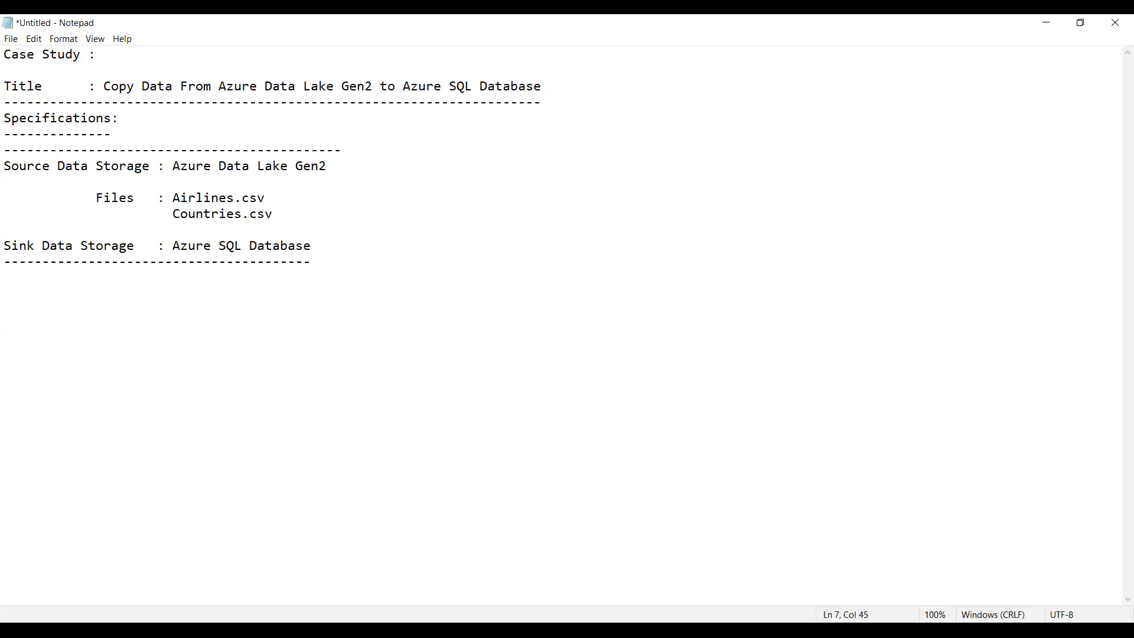
# Add a blank line after the sink storage line and begin the Tables entry
pyautogui.press('Down')
pyautogui.press('Down')
pyautogui.press('Down')
pyautogui.press('Down')
pyautogui.press('Down')
pyautogui.press('Down')
pyautogui.click(326, 252)
pyautogui.press('Return')
pyautogui.press('Return')
pyautogui.press('Up')
pyautogui.press('Down')
pyautogui.write('Tbale')
pyautogui.press('BackSpace')
pyautogui.press('BackSpace')
pyautogui.press('BackSpace')
pyautogui.press('BackSpace')
pyautogui.press('BackSpace')
pyautogui.press('BackSpace')
pyautogui.press('BackSpace')
pyautogui.press('BackSpace')
# Complete 'Tables : AirlinesTBL' and add 'CountryTBL' aligned beneath it
pyautogui.write('ables')
pyautogui.write(': Airline')
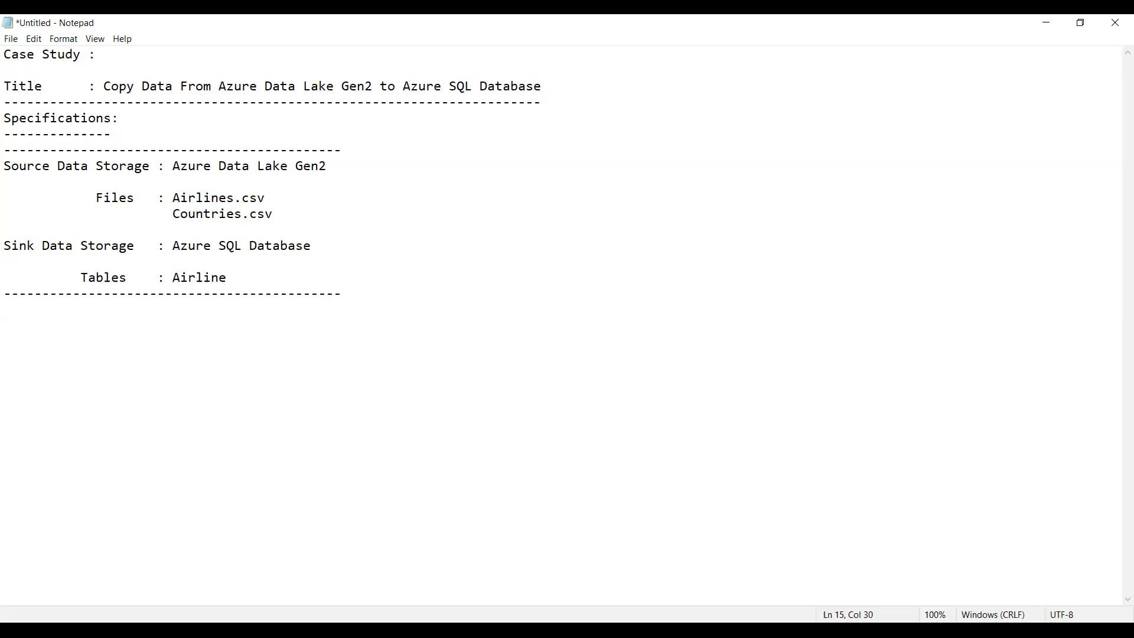
pyautogui.write('sTBL')
pyautogui.press('Return')
pyautogui.write('CountryTBL')
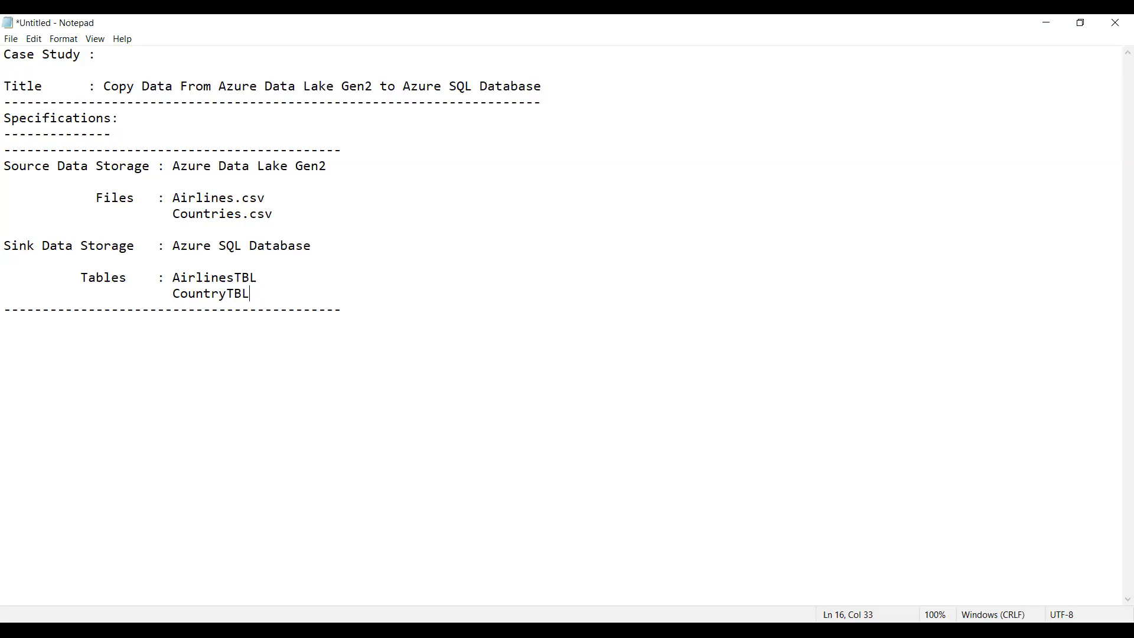
# Add numbered steps '1.Create a resource group' and '2.Create Source Storage Account--Adls Gen2'
pyautogui.press('Down')
pyautogui.press('Right')
pyautogui.press('Right')
pyautogui.press('Right')
pyautogui.press('Right')
pyautogui.press('Right')
pyautogui.press('Right')
pyautogui.press('Right')
pyautogui.press('Right')
pyautogui.press('Right')
pyautogui.press('Right')
pyautogui.press('Return')
pyautogui.press('Return')
pyautogui.write('1.Create a resource group')
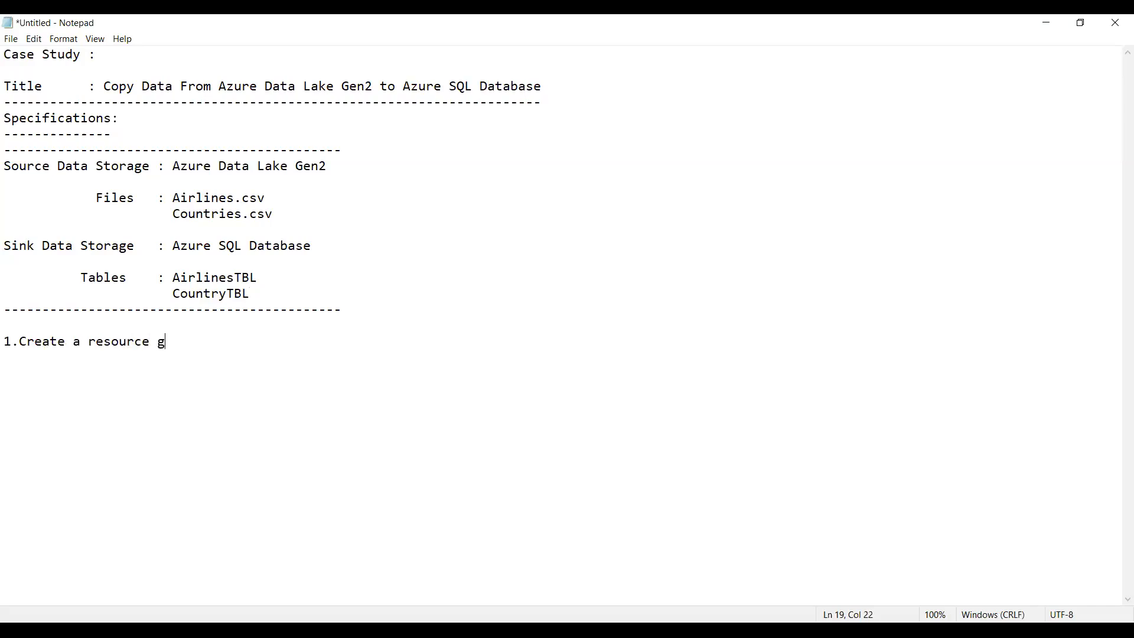
pyautogui.press('Return')
pyautogui.press('Return')
pyautogui.write('2.Create Source Storage Account')
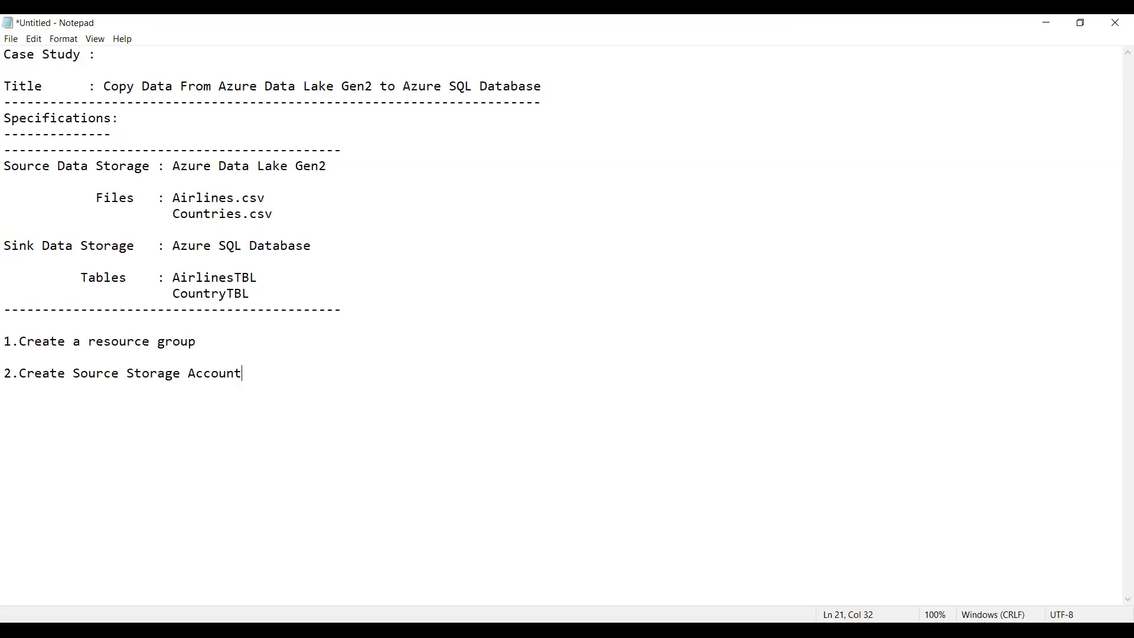
pyautogui.write('--Adls Gen2')
# Write step 3 as 'Create Sink Data Storage Account-->Azure SQL Database'
pyautogui.press('Return')
pyautogui.press('Return')
pyautogui.write('3.Sink Data Storage')
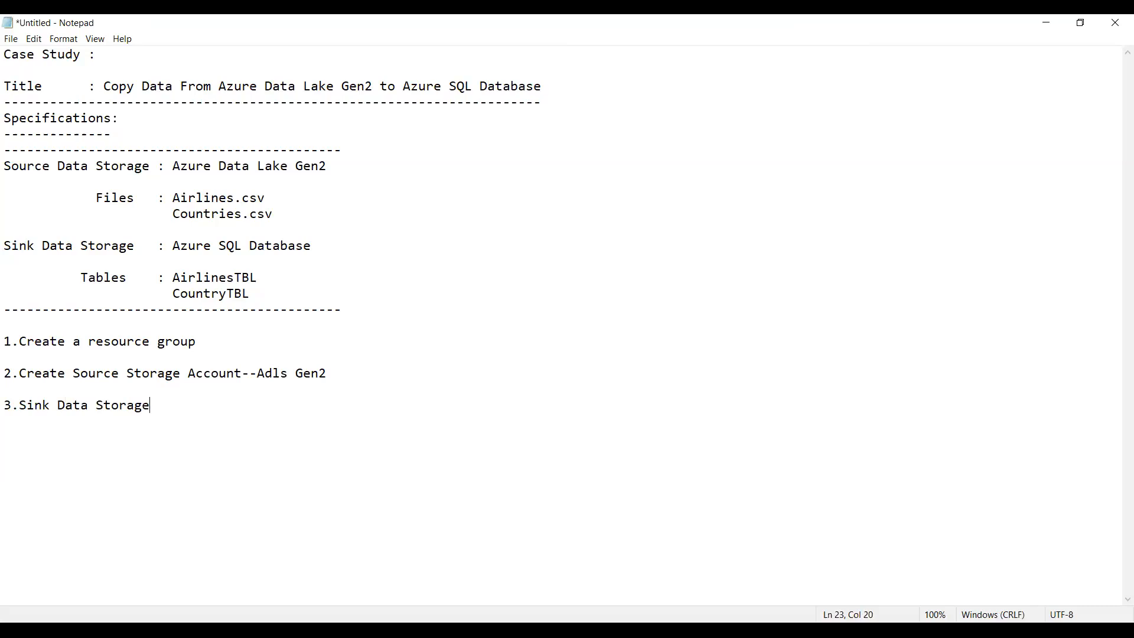
pyautogui.press('BackSpace')
pyautogui.press('BackSpace')
pyautogui.press('BackSpace')
pyautogui.press('BackSpace')
pyautogui.press('BackSpace')
pyautogui.press('BackSpace')
pyautogui.press('BackSpace')
pyautogui.press('BackSpace')
pyautogui.press('BackSpace')
pyautogui.press('BackSpace')
pyautogui.press('BackSpace')
pyautogui.press('BackSpace')
pyautogui.press('BackSpace')
pyautogui.press('BackSpace')
pyautogui.press('BackSpace')
pyautogui.press('BackSpace')
pyautogui.press('BackSpace')
pyautogui.write('Create Sink Data Storage')
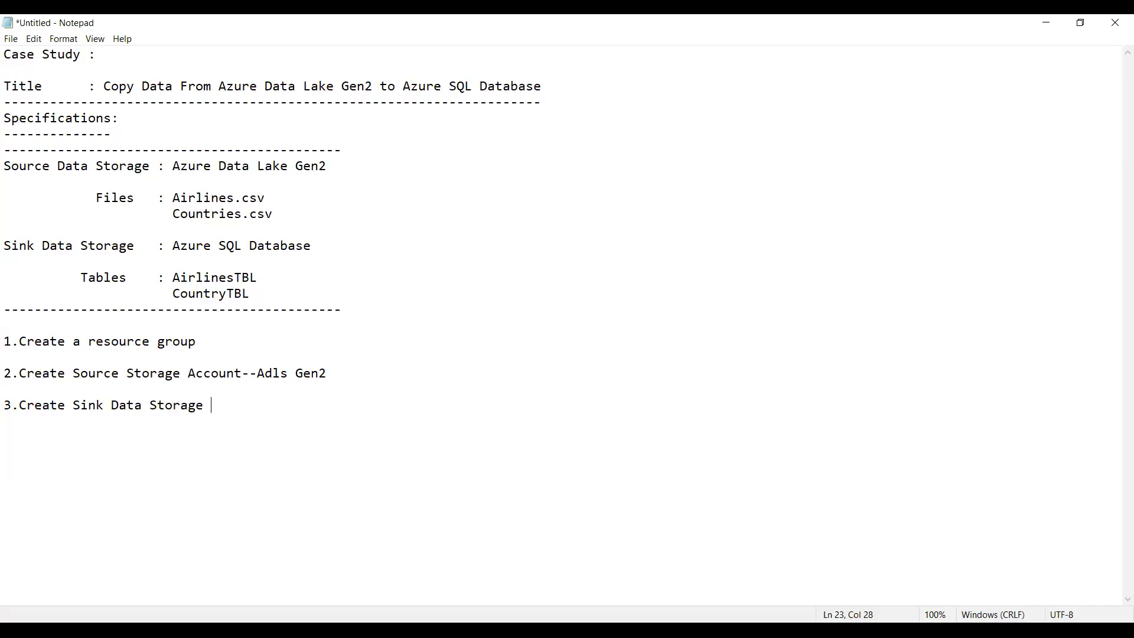
pyautogui.write(' c')
pyautogui.press('BackSpace')
pyautogui.write('Account--')
pyautogui.write('>Azure SQL')
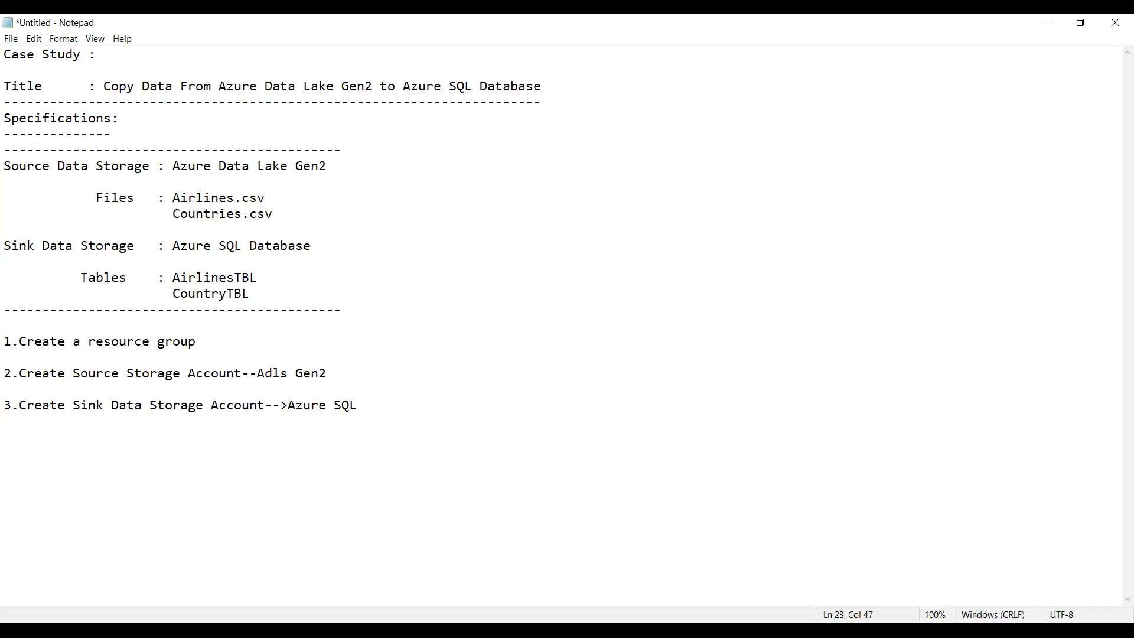
pyautogui.write(' Database')
# Add step '4.Create ADF Session' and switch to the Azure portal
pyautogui.press('Return')
pyautogui.write('4.Create A')
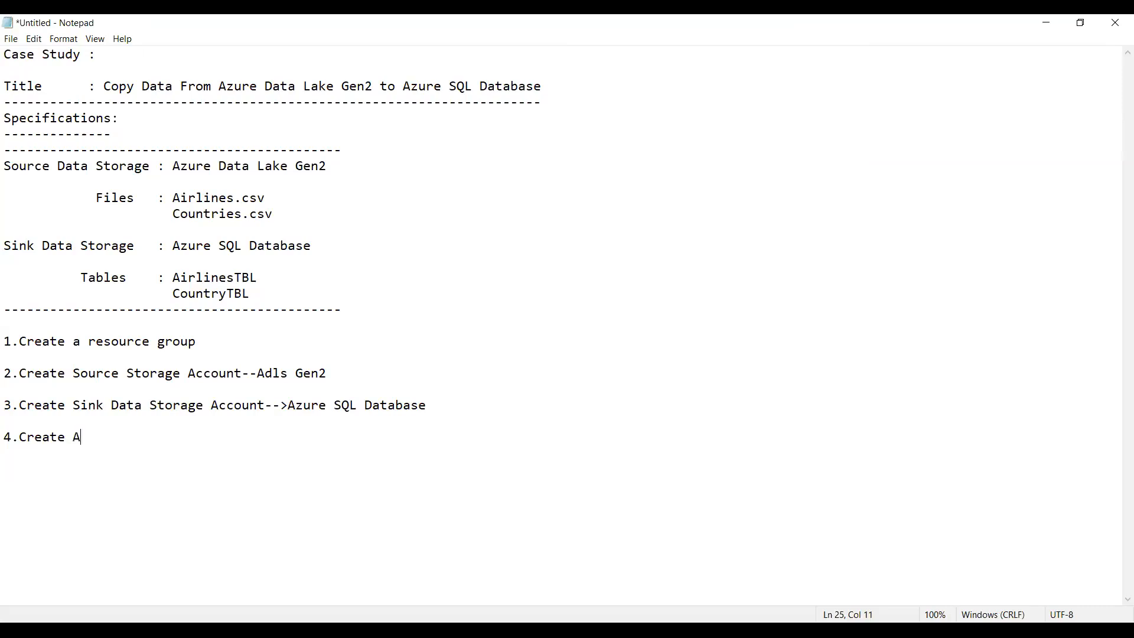
pyautogui.write('DF Session')
pyautogui.hotkey('alt', 'Tab')
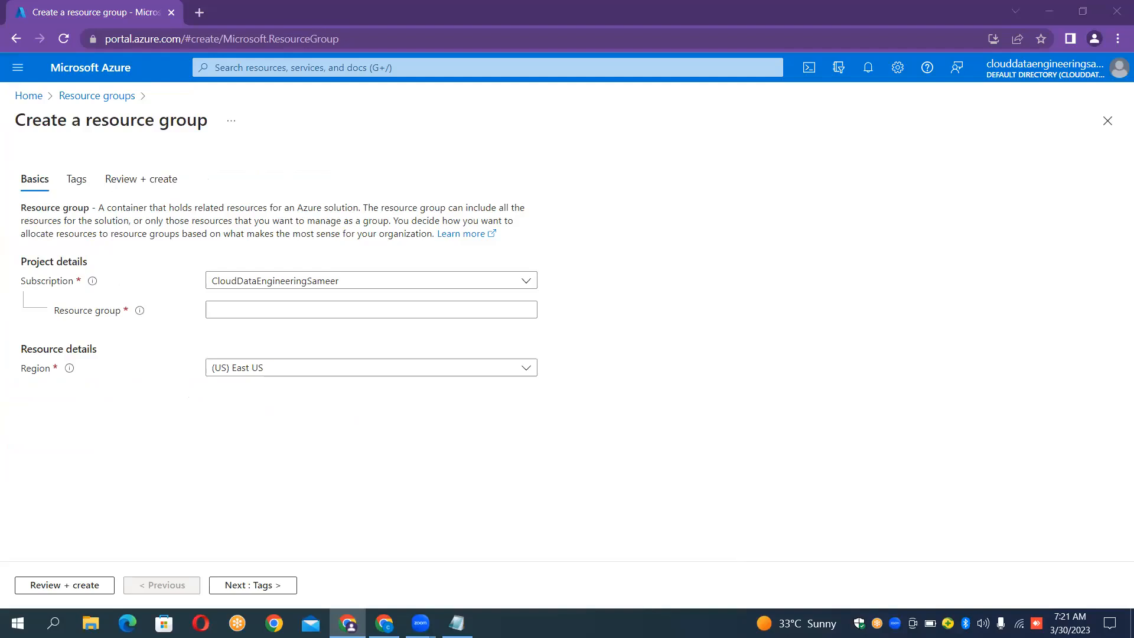
# Create resource group 'CopyGen2ToSQLDBRG' in East US through Review + create
pyautogui.click(26, 97)
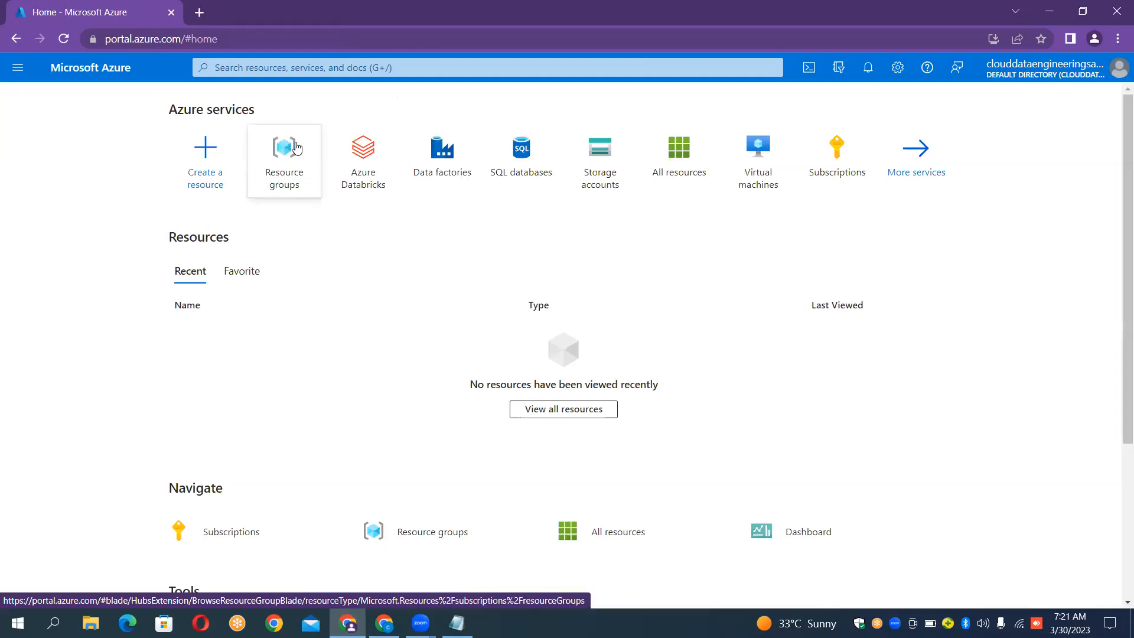
pyautogui.moveTo(296, 148)
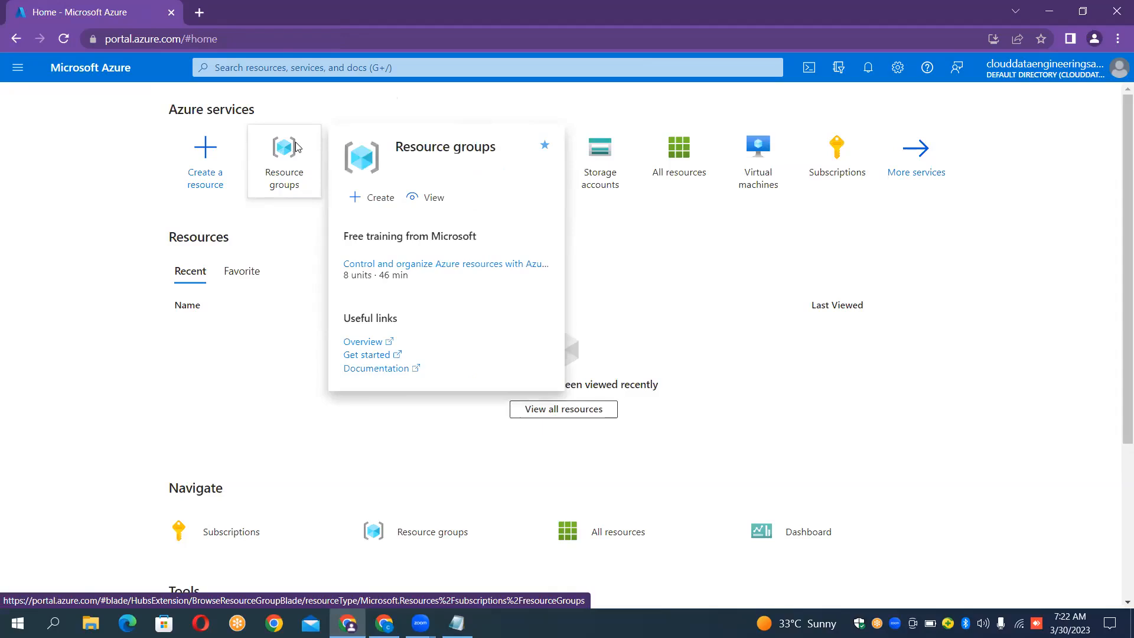
pyautogui.click(296, 148)
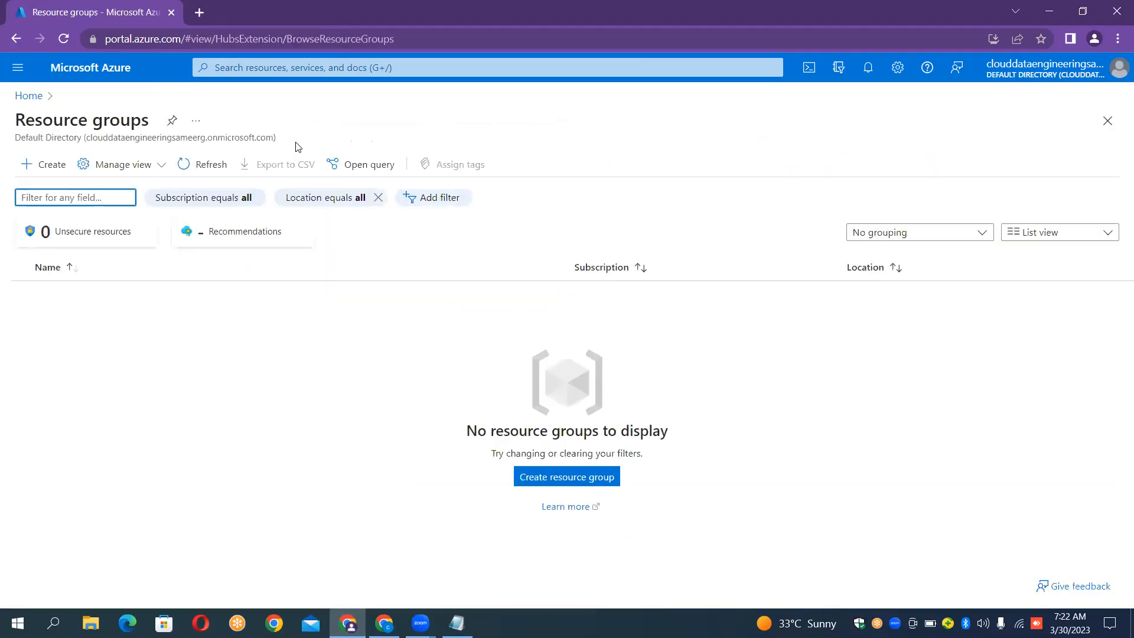
pyautogui.click(42, 164)
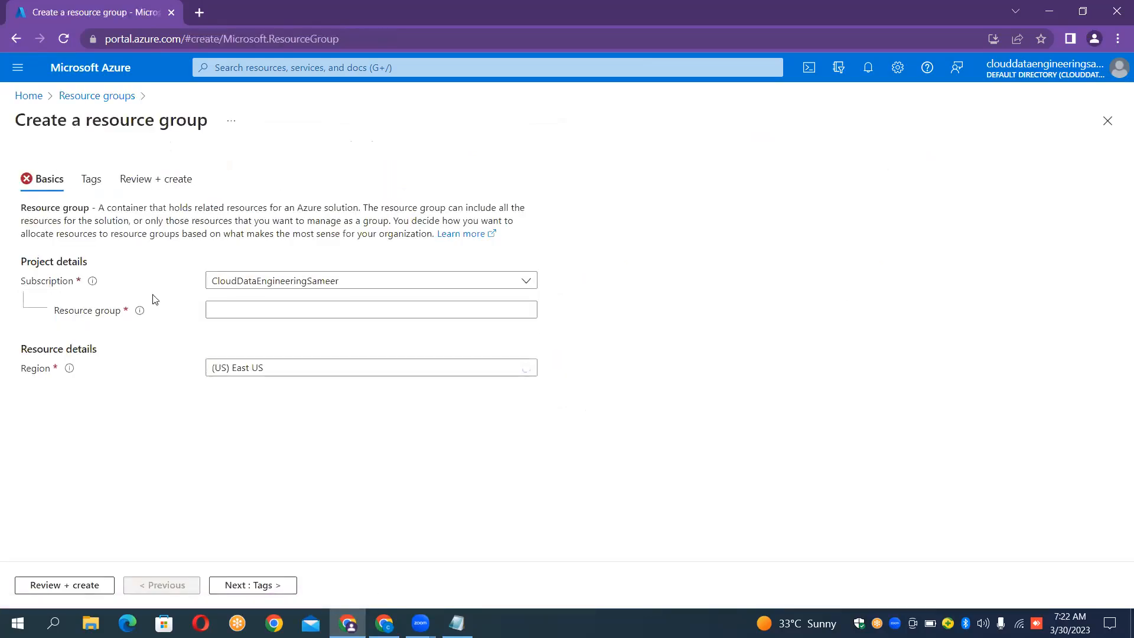
pyautogui.click(282, 311)
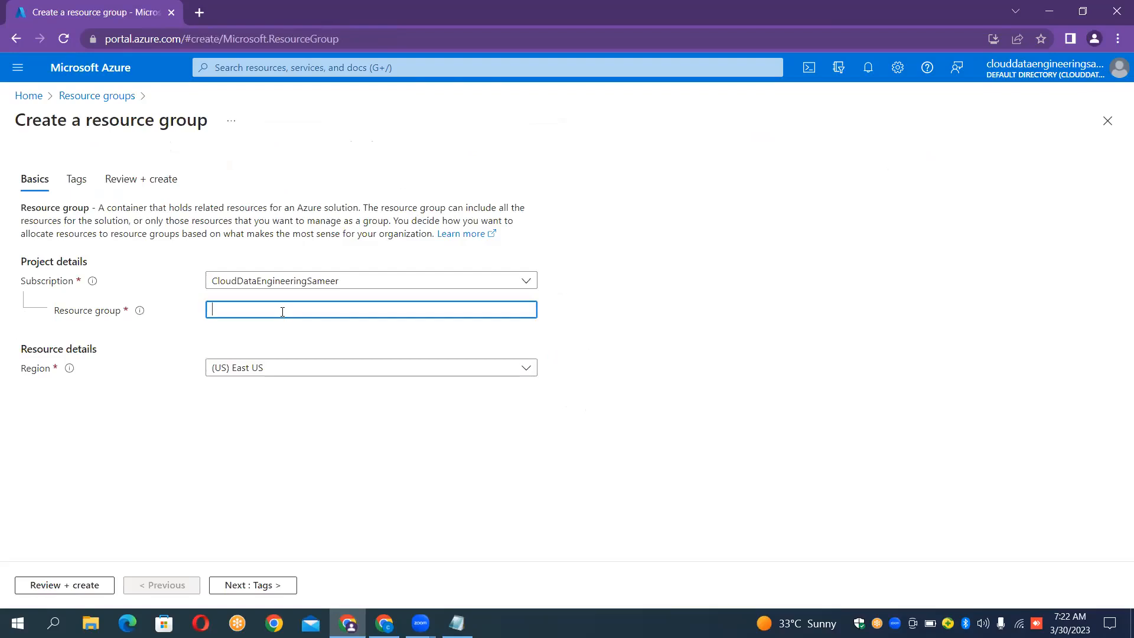
pyautogui.write('CopyGen2ToSql')
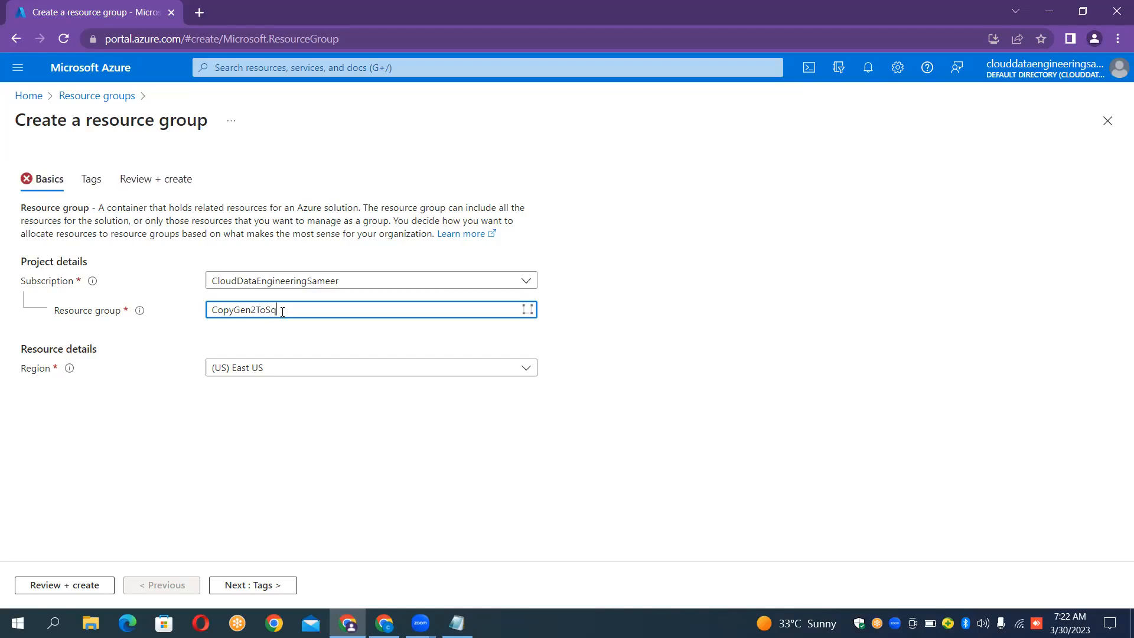
pyautogui.press('BackSpace')
pyautogui.press('BackSpace')
pyautogui.write('QL')
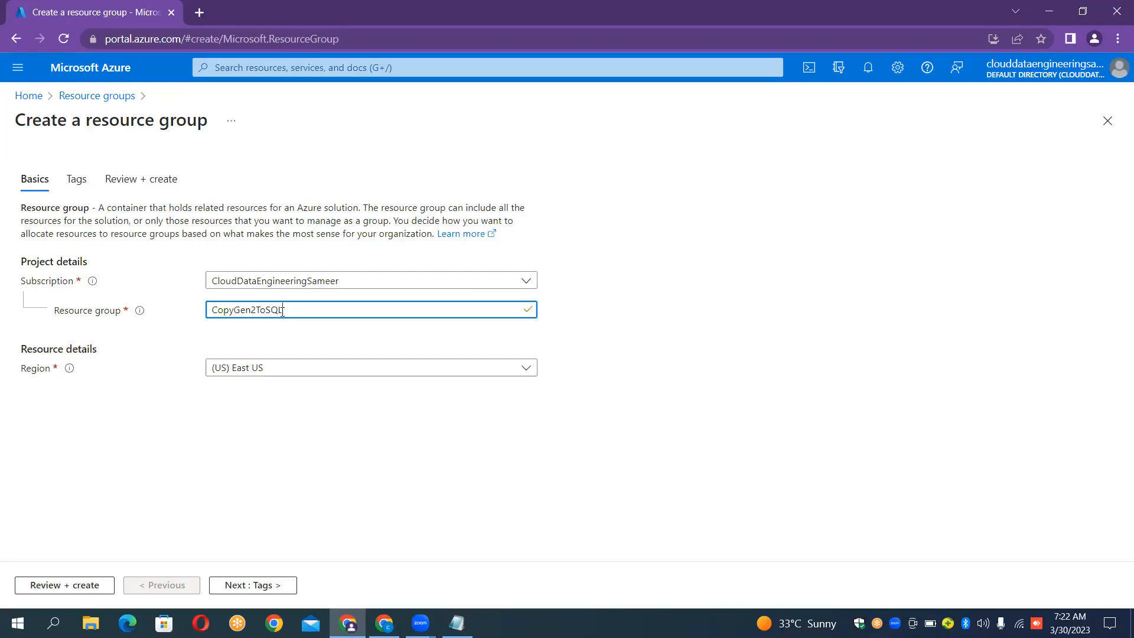
pyautogui.write('DBRG')
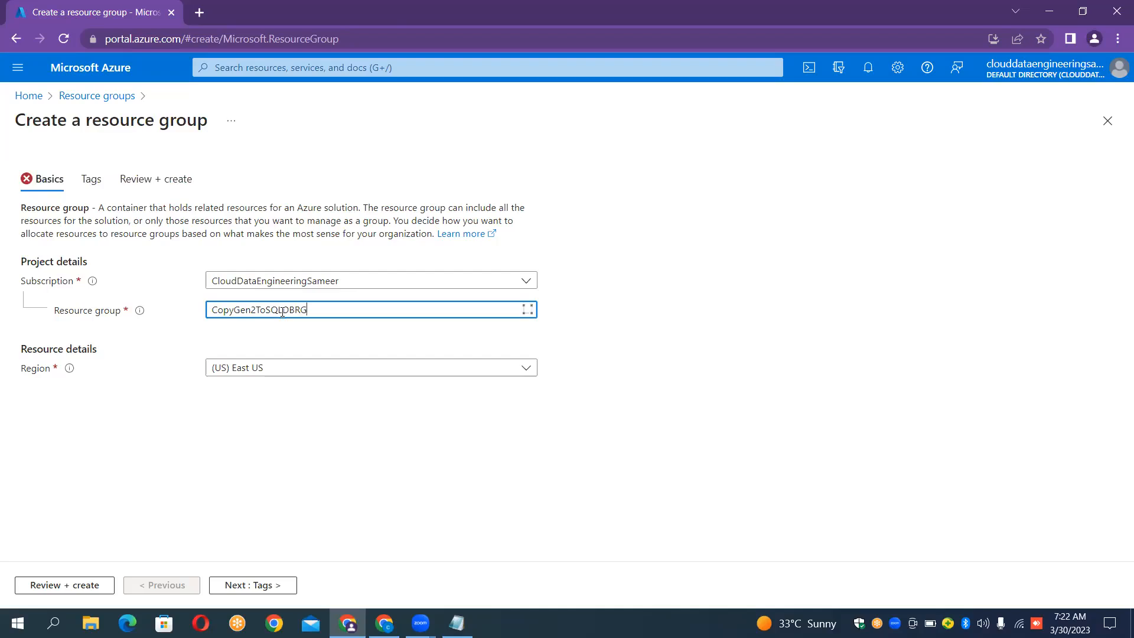
pyautogui.hotkey('shift', 'Left')
pyautogui.hotkey('shift', 'Left')
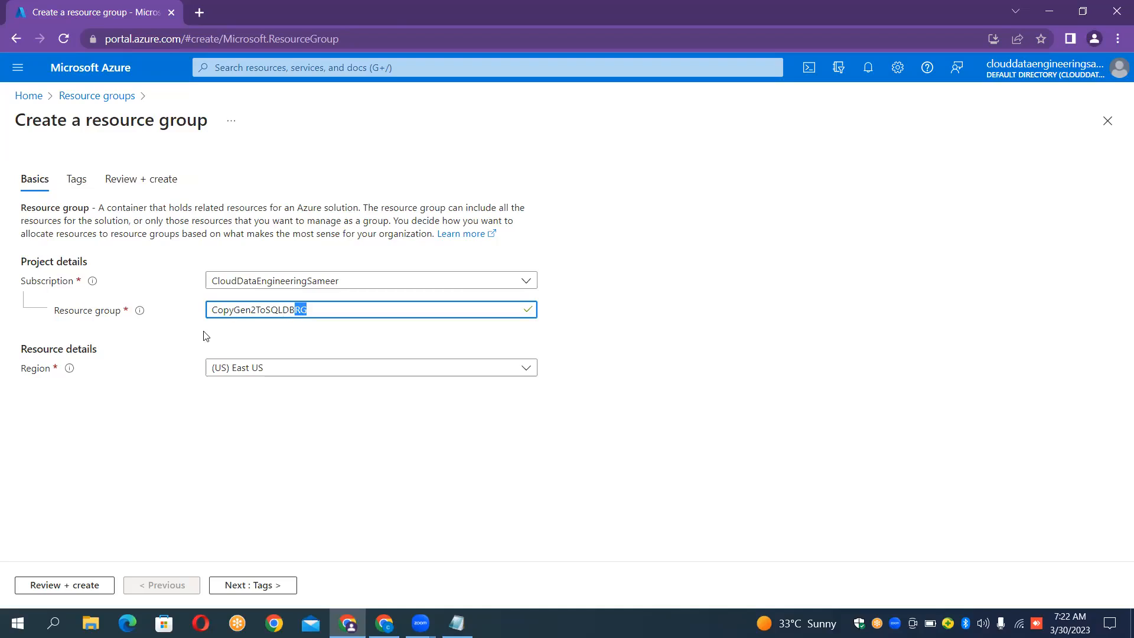
pyautogui.click(74, 589)
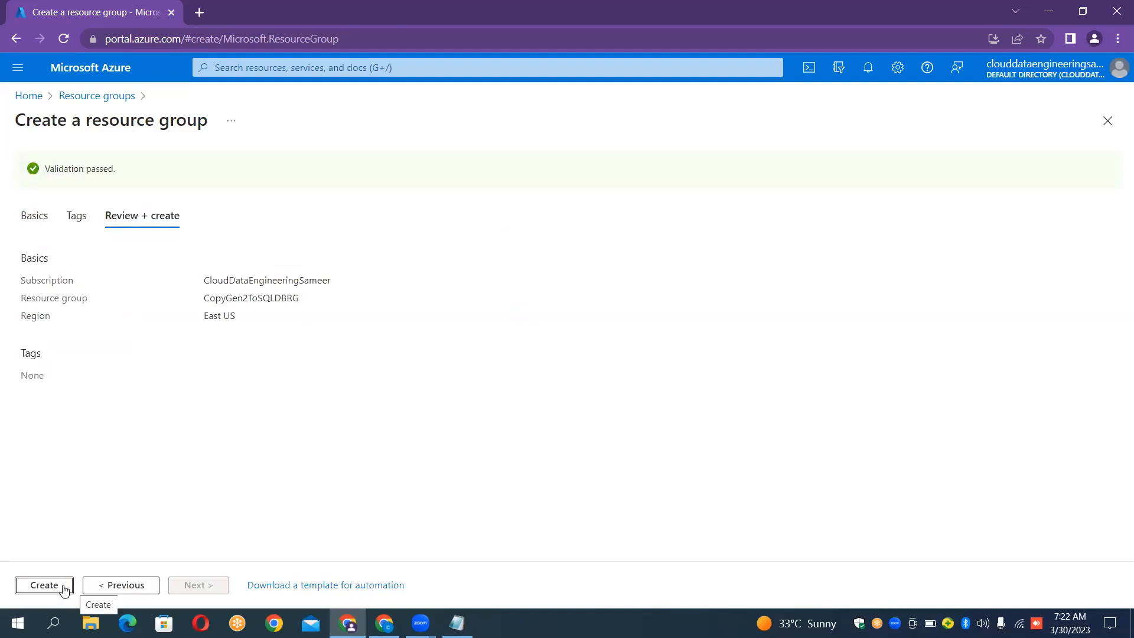
pyautogui.click(65, 588)
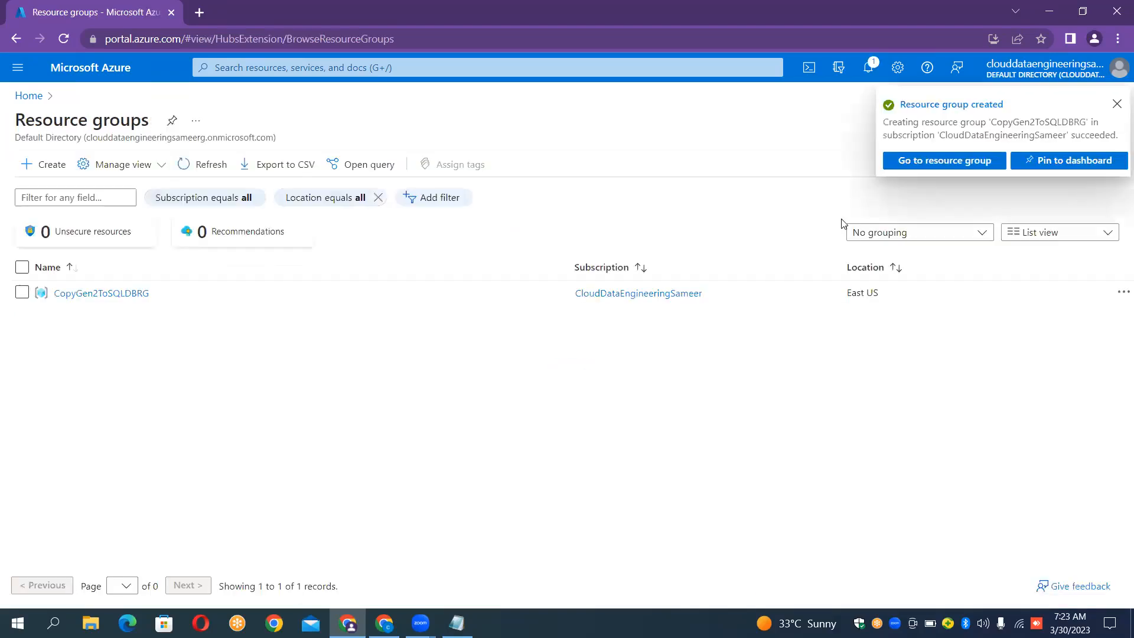
# Open the CopyGen2ToSQLDBRG resource group, then load the Azure home page in a new tab
pyautogui.click(907, 161)
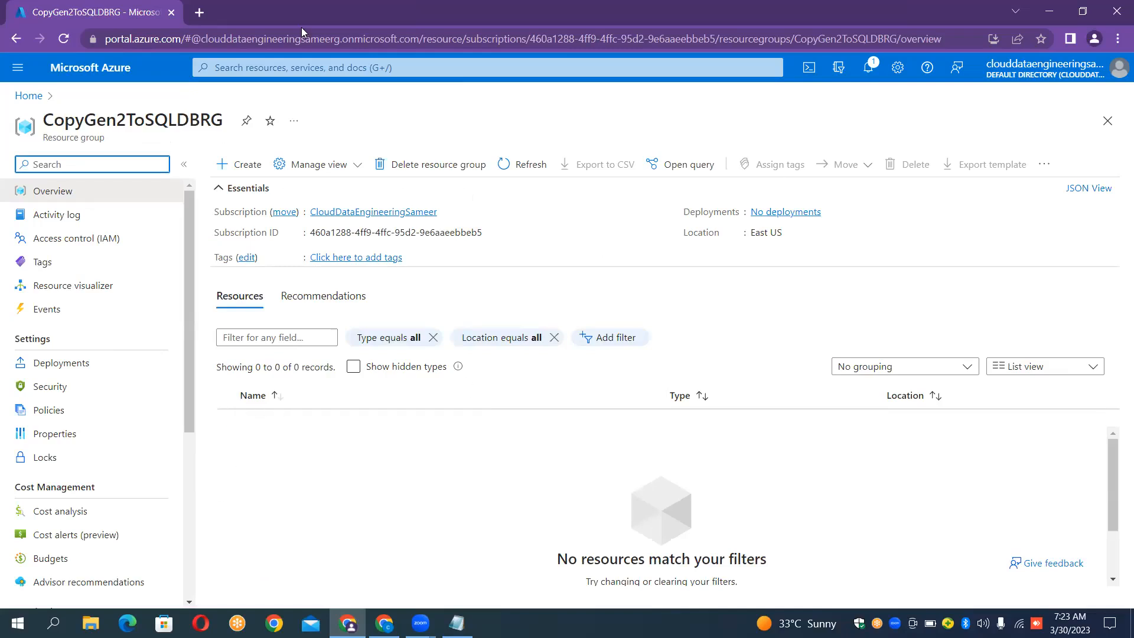
pyautogui.click(199, 13)
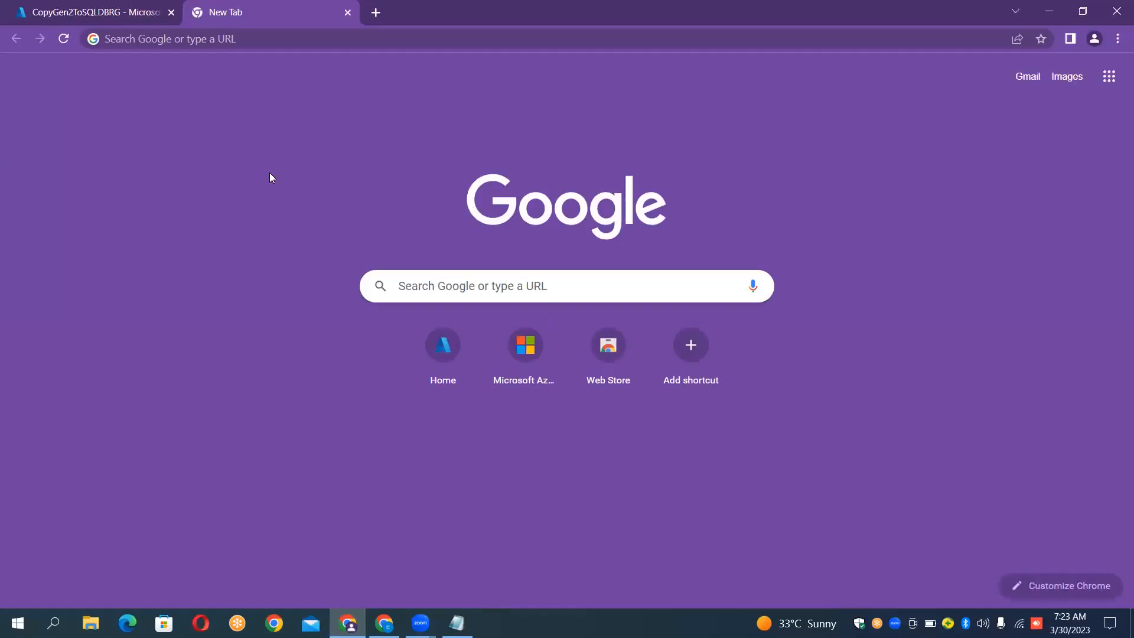
pyautogui.click(440, 341)
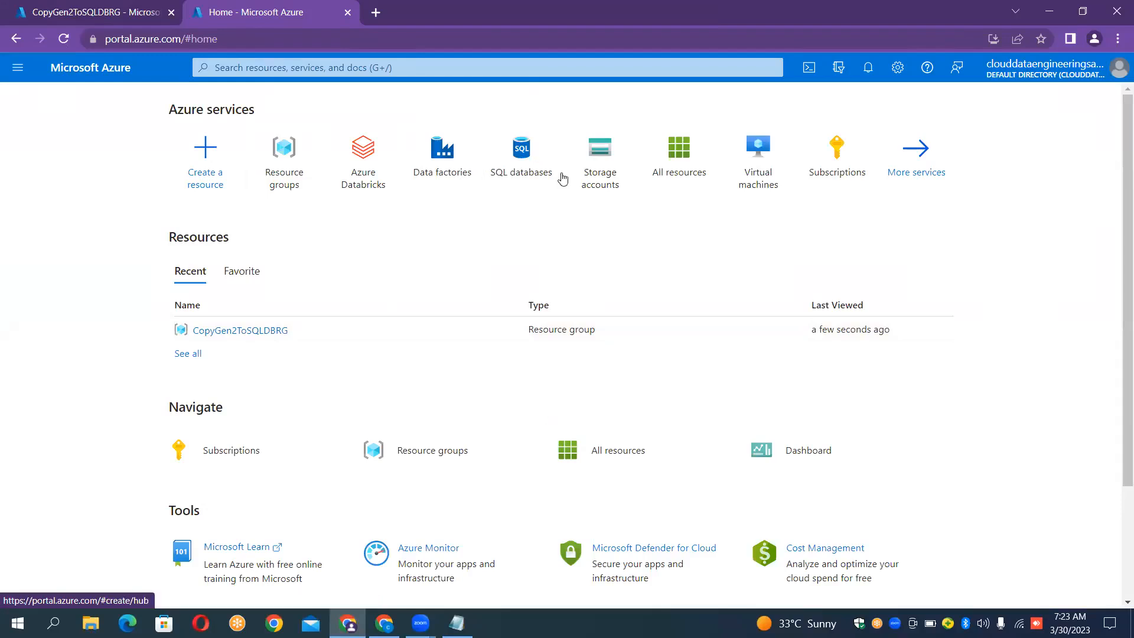
# Start a new storage account named 'sourcegen2copy' and go to its Advanced settings
pyautogui.click(618, 160)
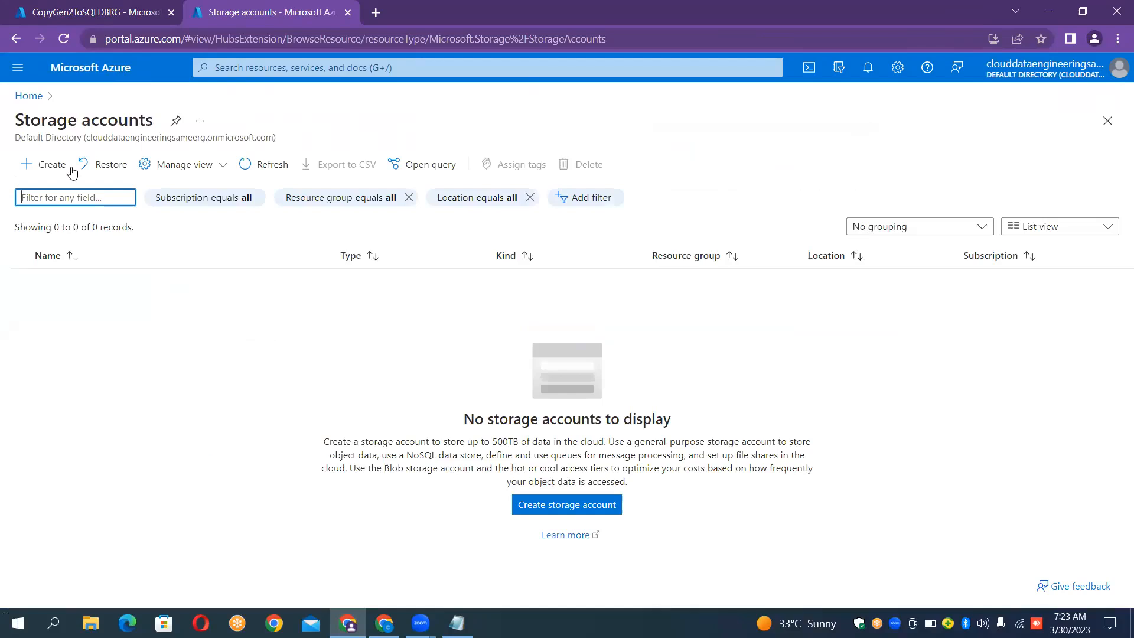
pyautogui.click(43, 171)
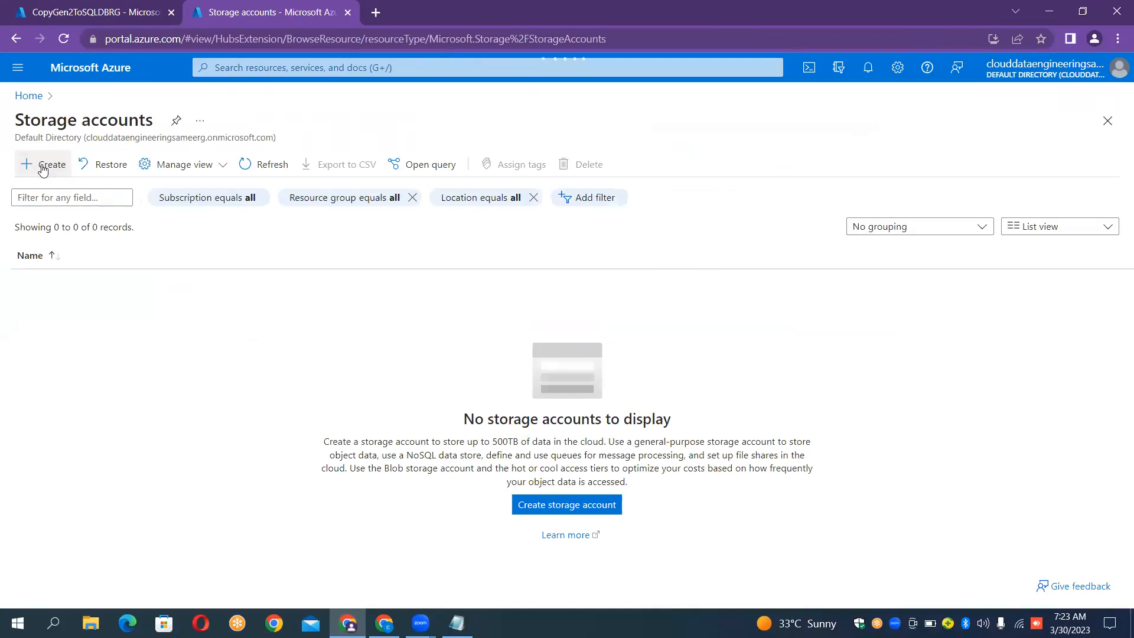
pyautogui.click(43, 169)
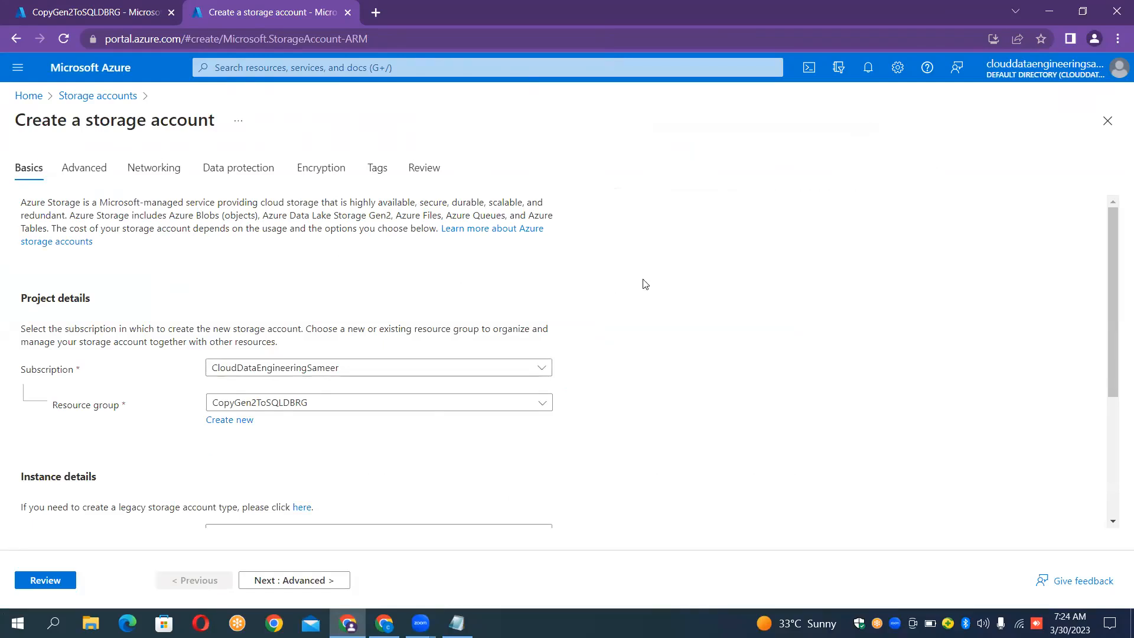
pyautogui.scroll(-4, 645, 284)
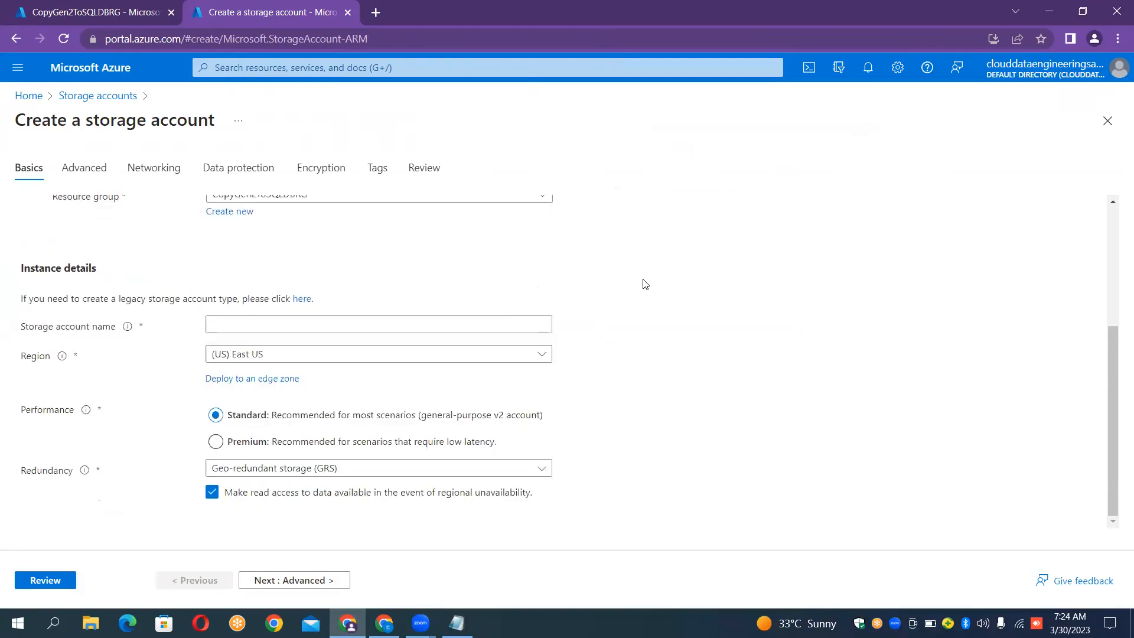
pyautogui.click(319, 326)
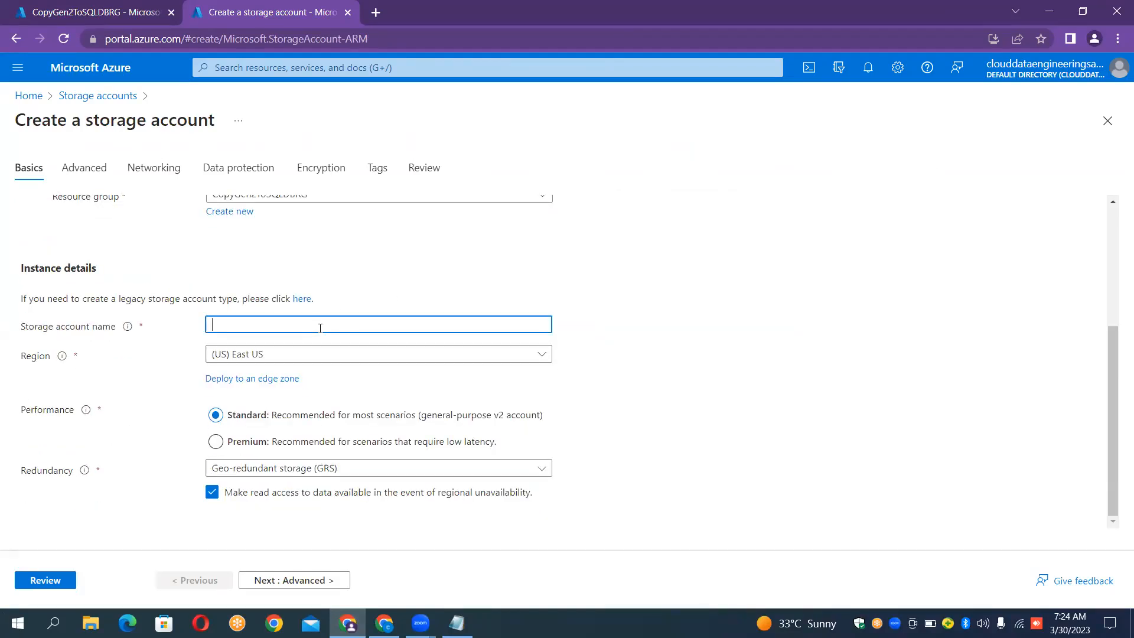
pyautogui.write('sourcegen2')
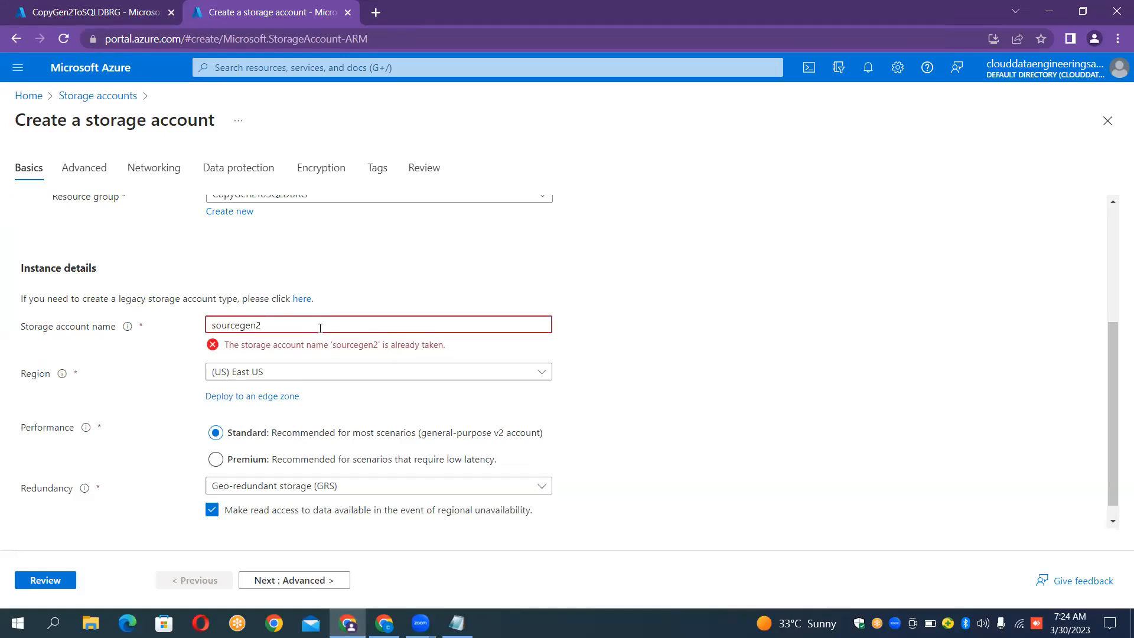
pyautogui.write('copy')
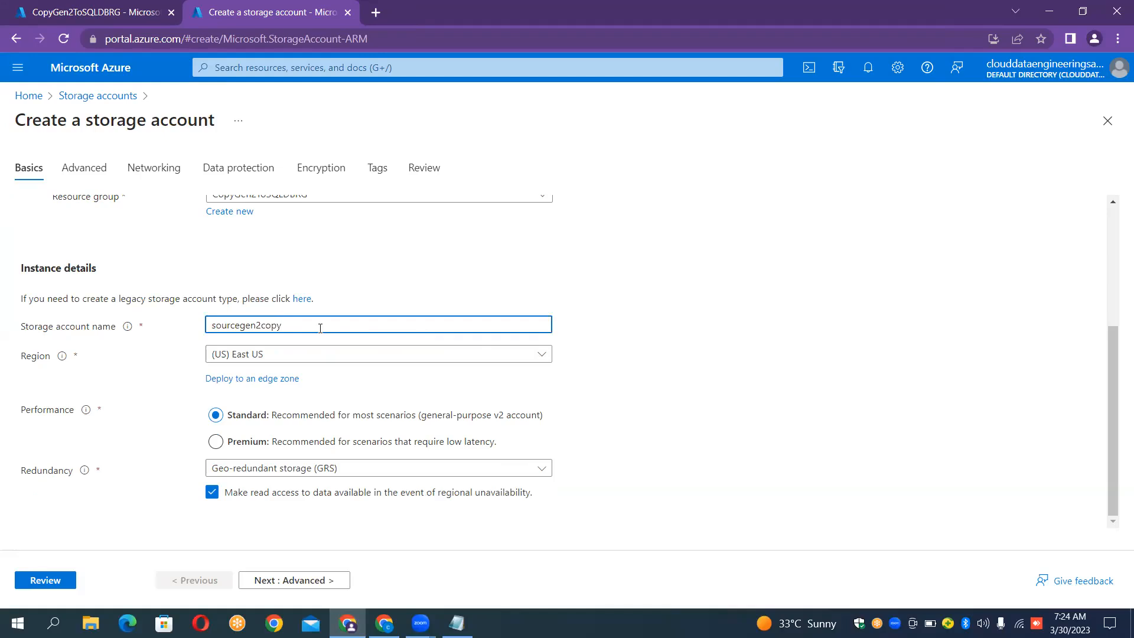
pyautogui.click(742, 263)
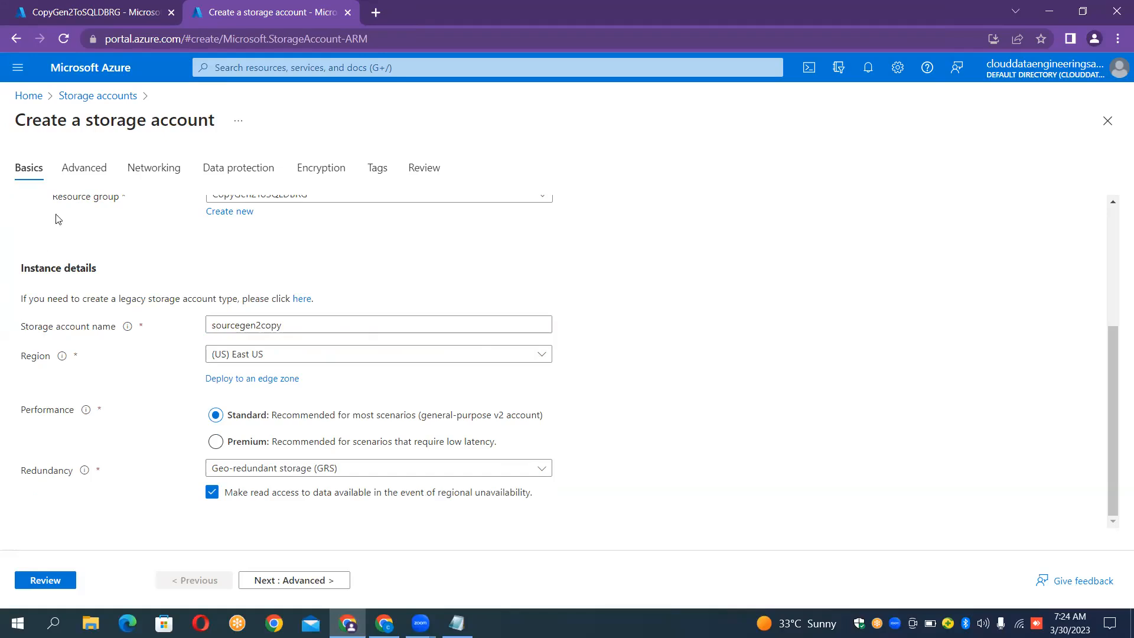
pyautogui.click(101, 172)
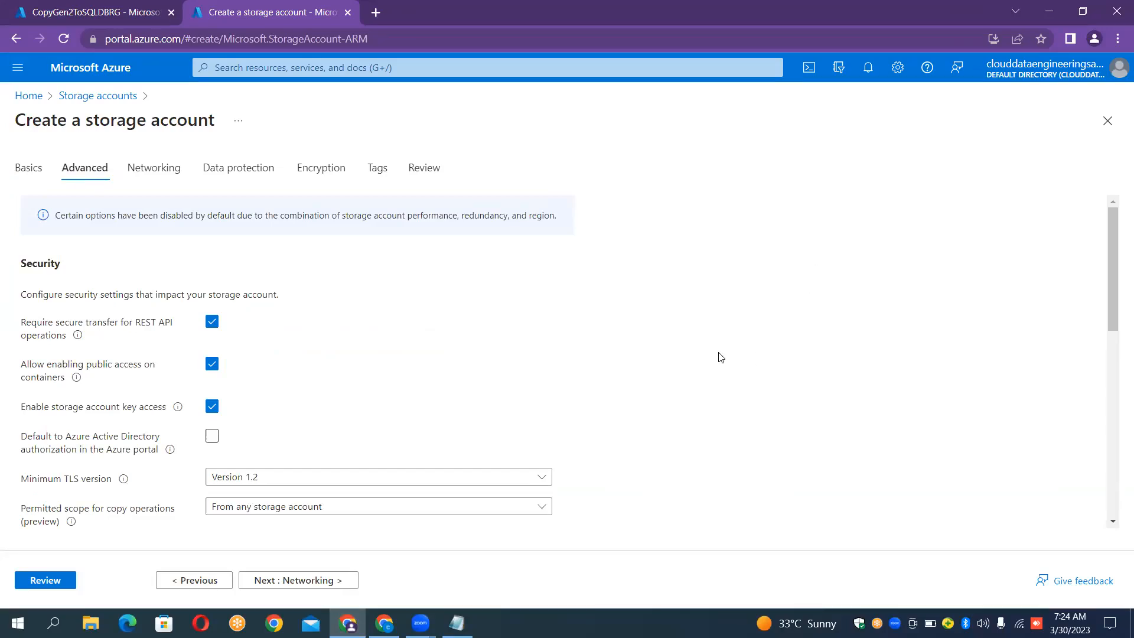
pyautogui.scroll(-5, 720, 357)
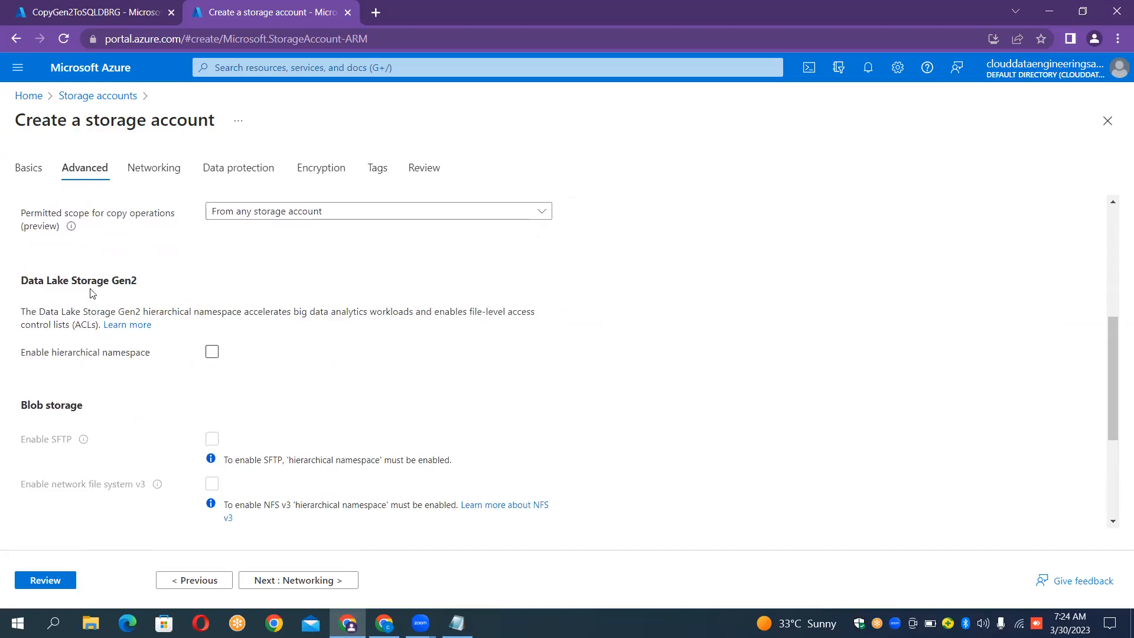
pyautogui.click(213, 354)
pyautogui.click(212, 354)
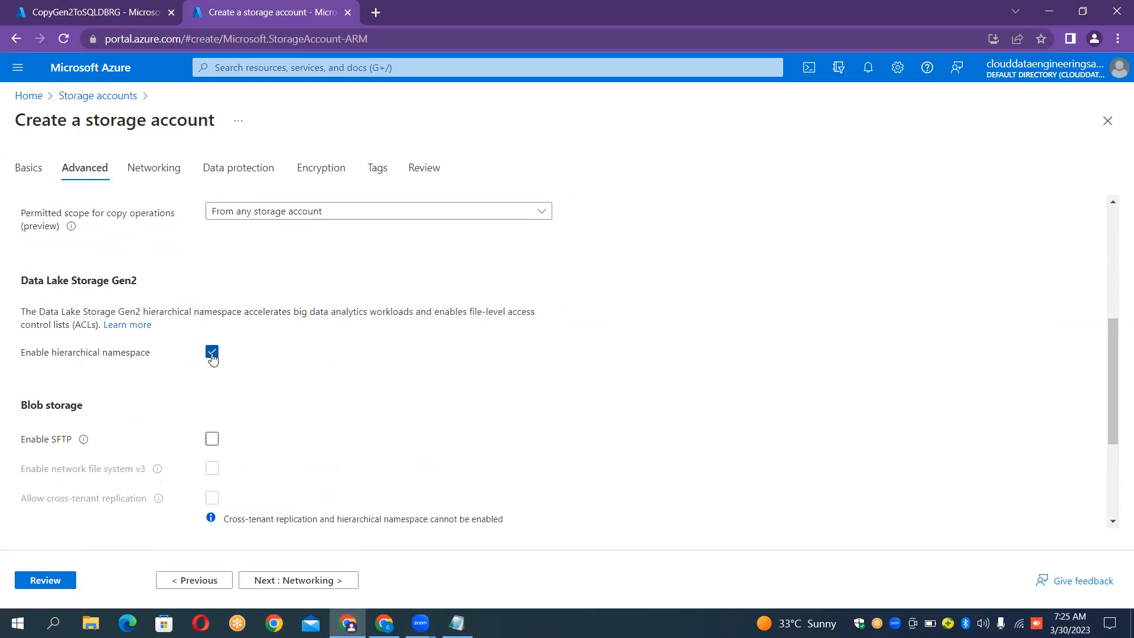
pyautogui.click(33, 171)
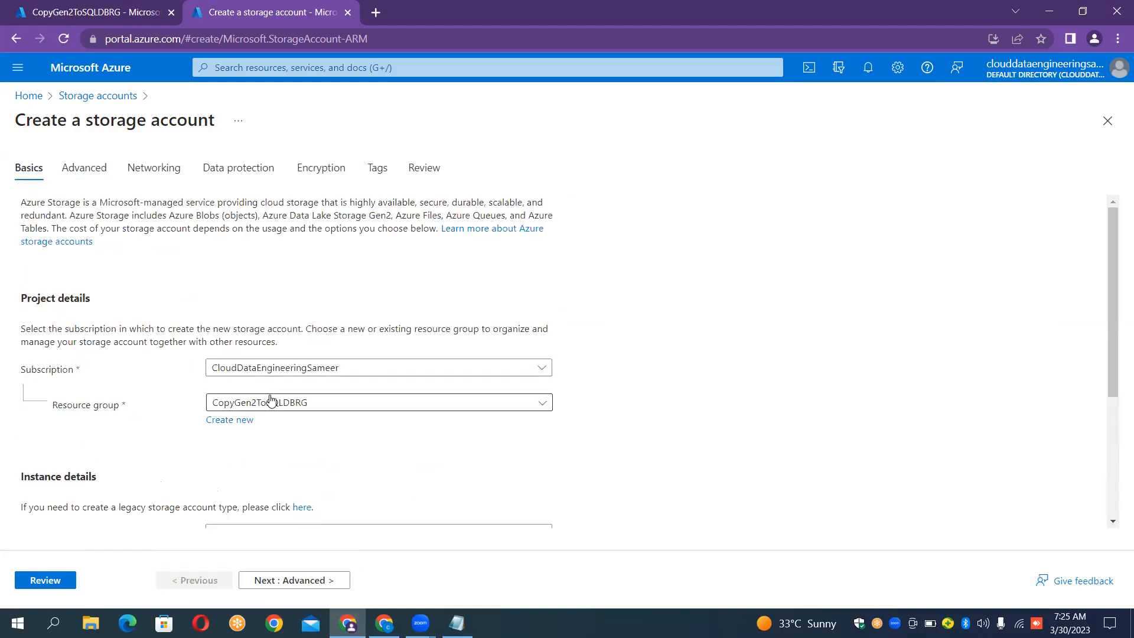
pyautogui.click(97, 170)
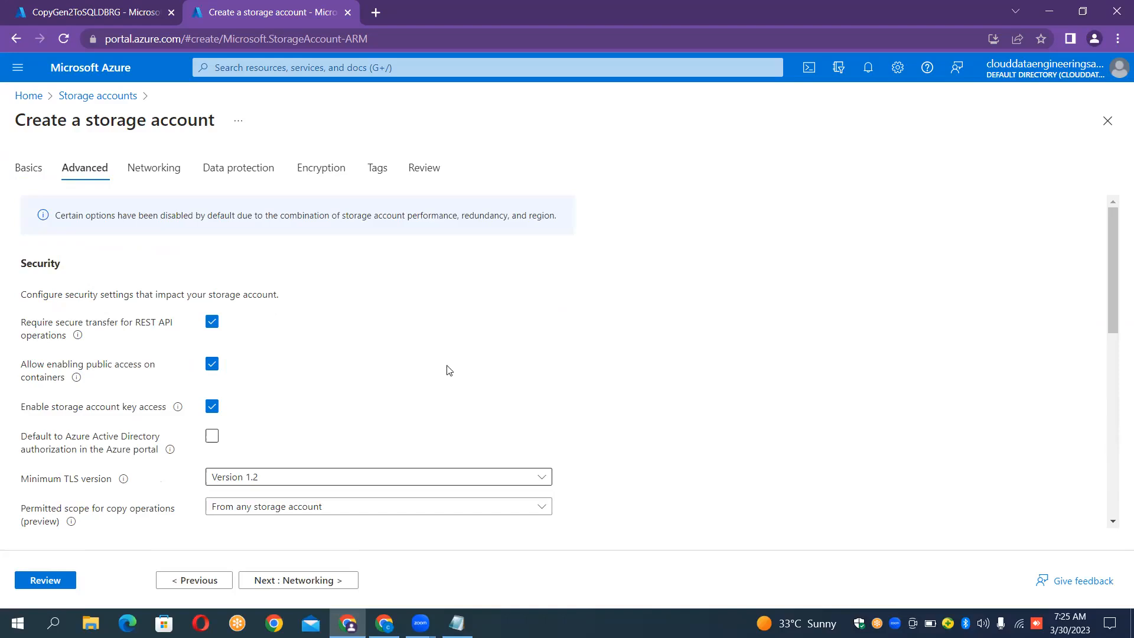
pyautogui.scroll(-5, 479, 354)
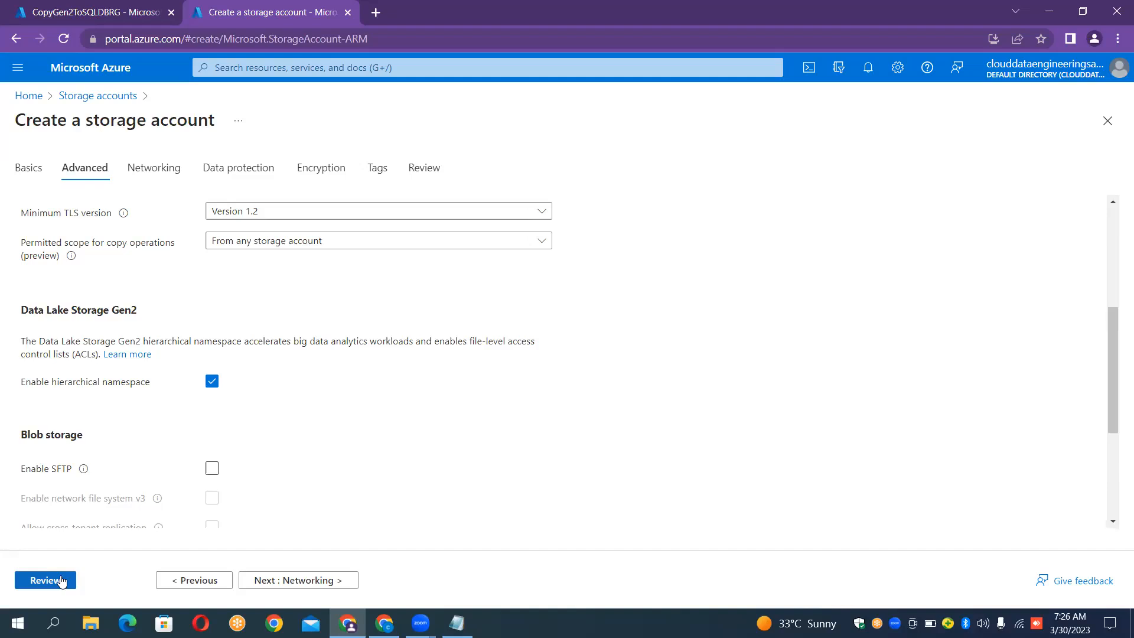
# Review the sourcegen2copy storage account settings and create it
pyautogui.click(62, 582)
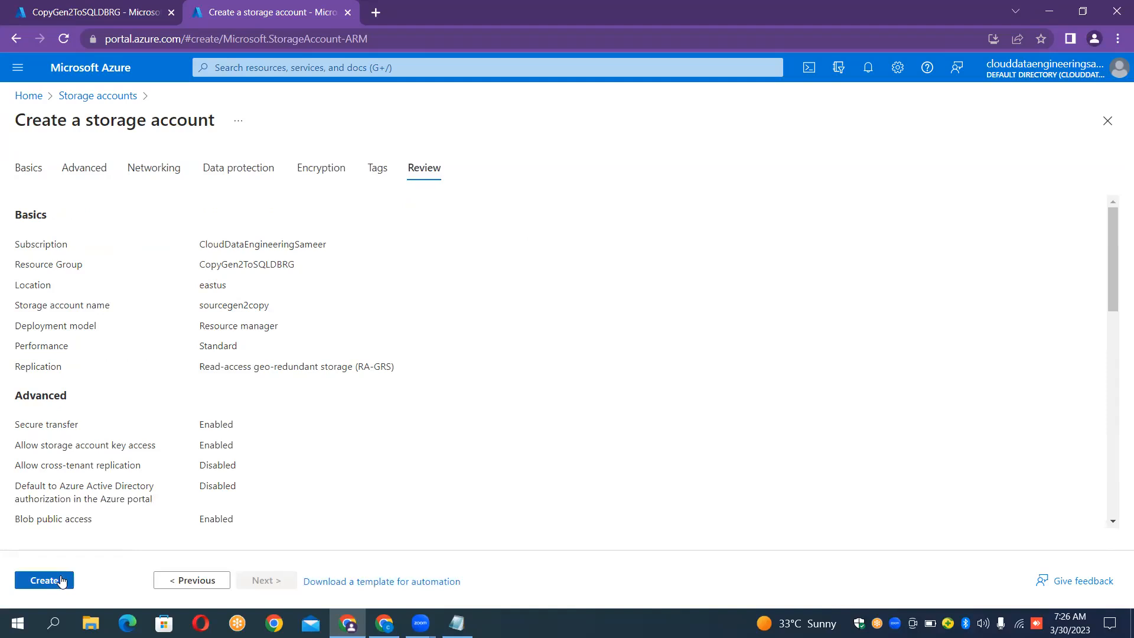
pyautogui.click(61, 581)
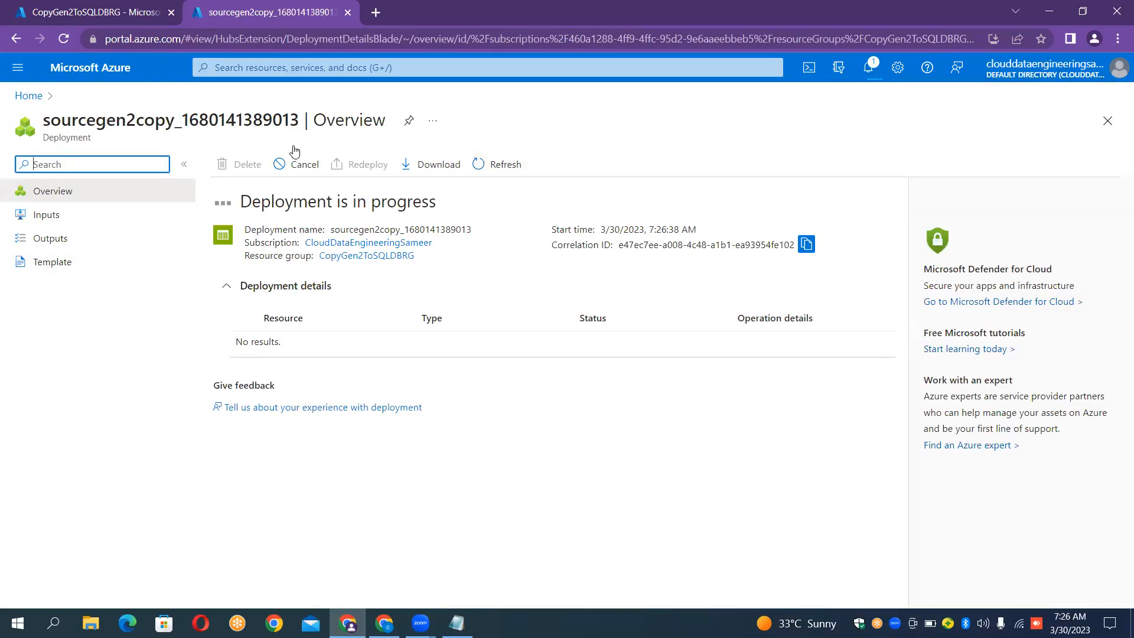
# In a new browser tab, go from the Azure portal home to SQL databases and start a new database
pyautogui.click(376, 12)
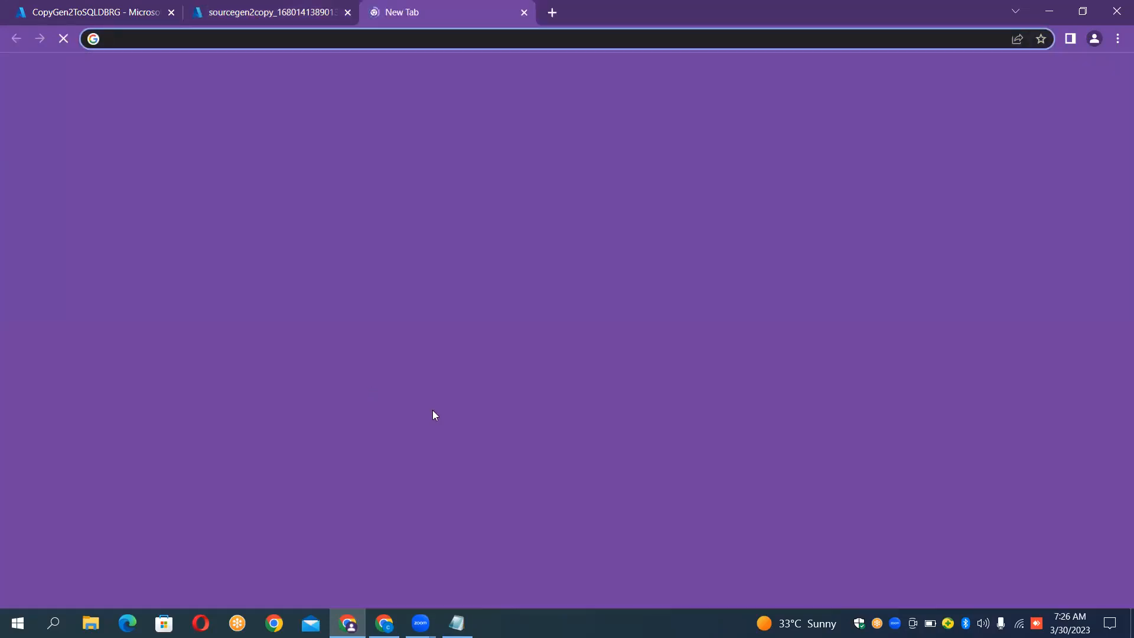
pyautogui.click(446, 356)
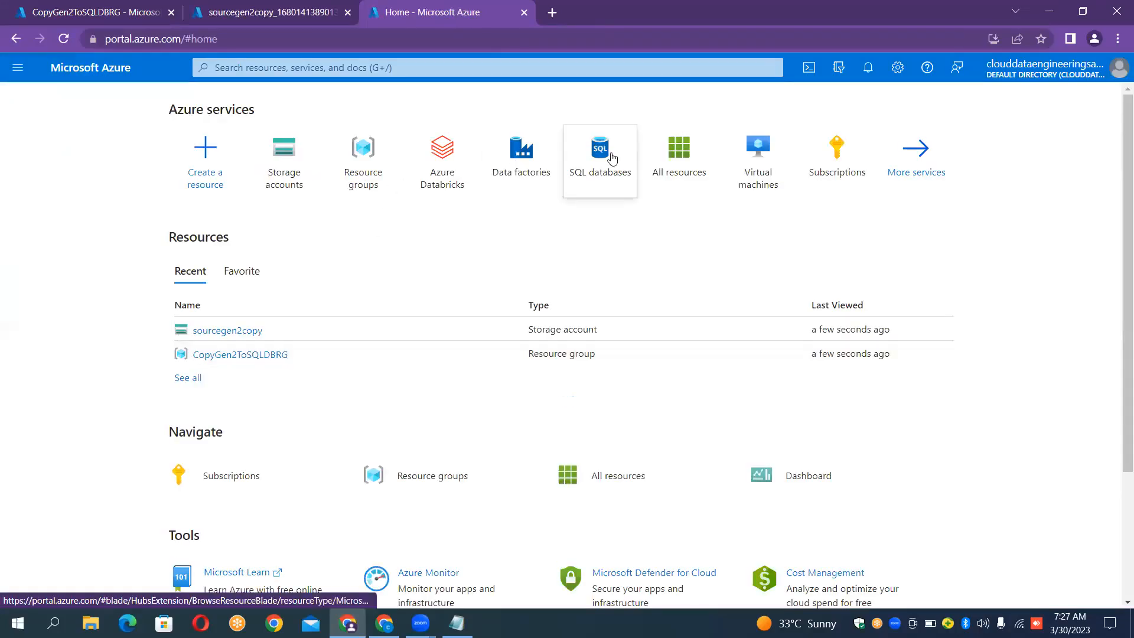
pyautogui.moveTo(613, 156)
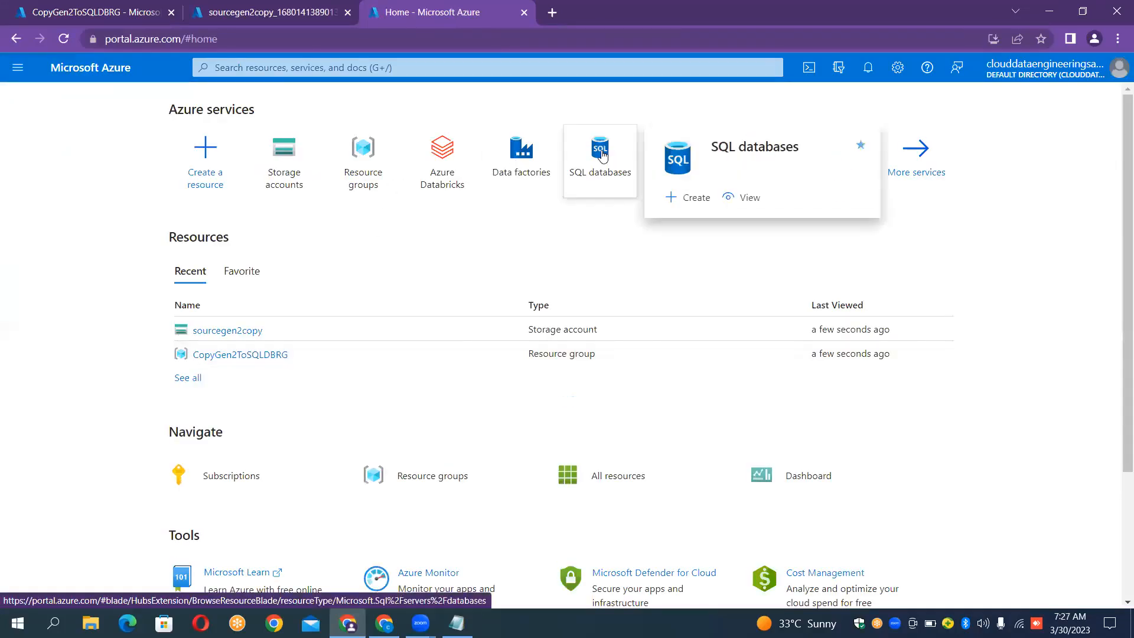
pyautogui.click(602, 155)
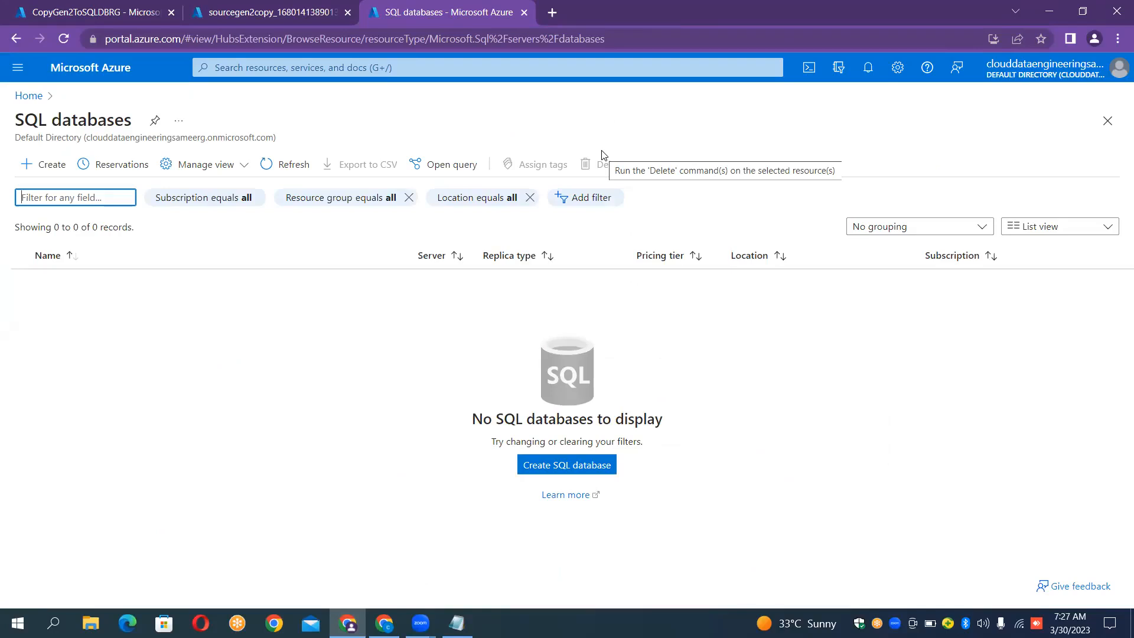
pyautogui.click(60, 174)
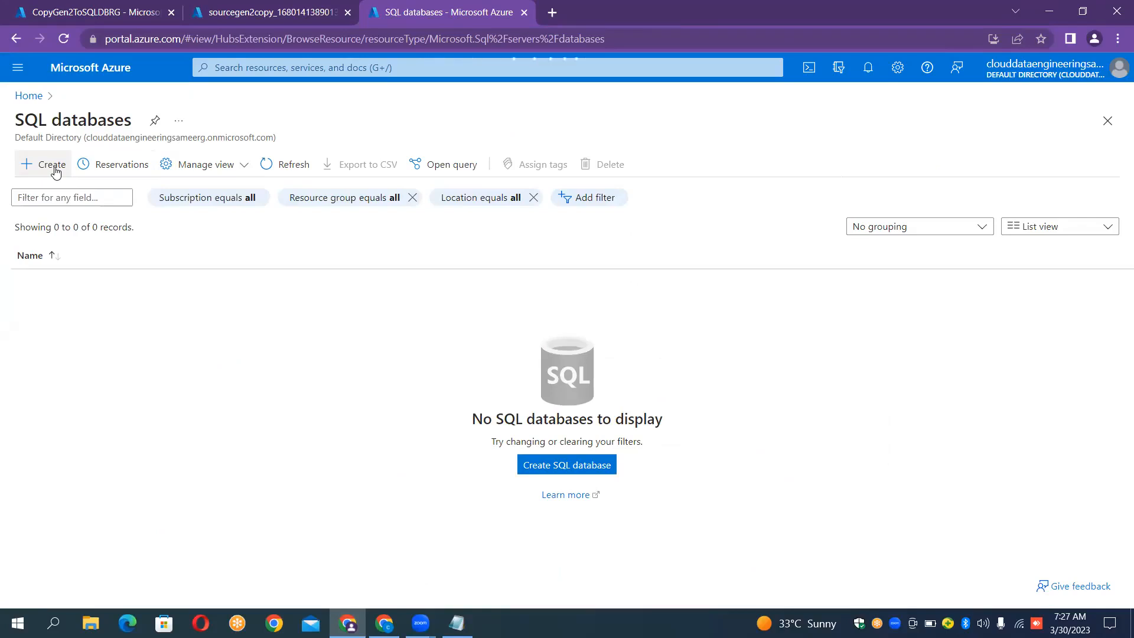
pyautogui.click(52, 165)
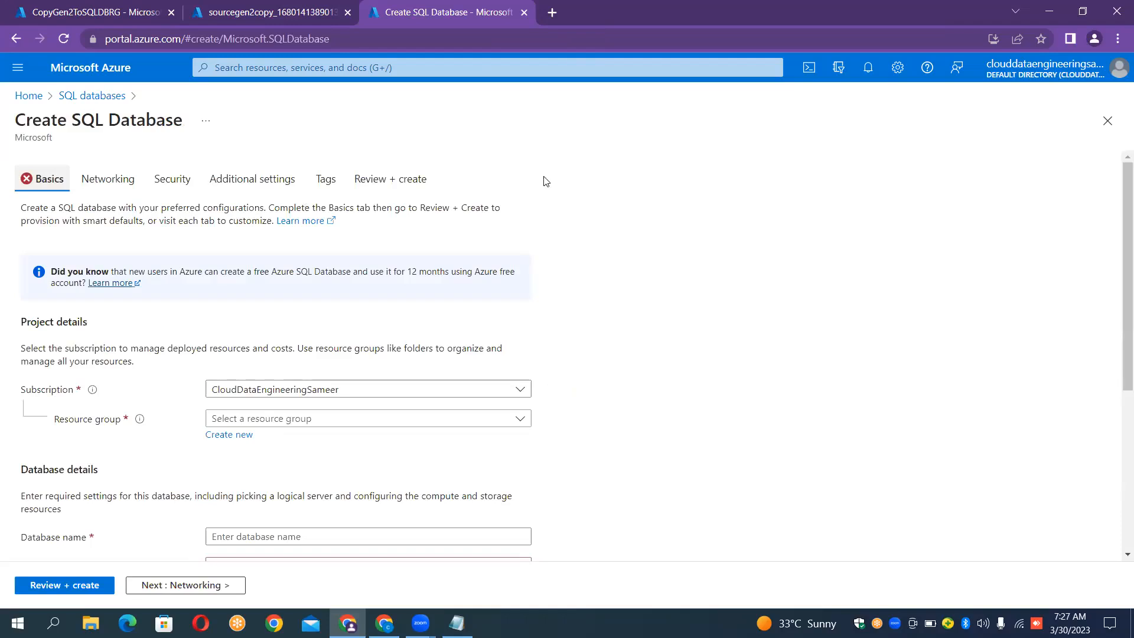
# Choose resource group CopyGen2ToSQLDBRG and enter TargetDB as the database name
pyautogui.click(451, 423)
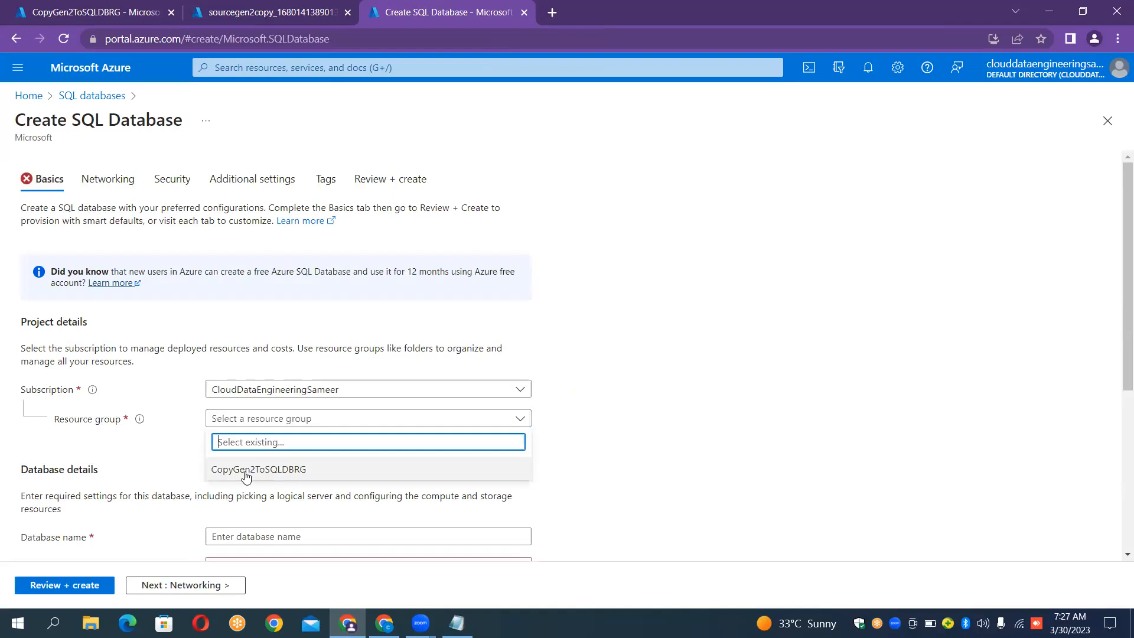
pyautogui.click(245, 471)
pyautogui.moveTo(243, 473); pyautogui.dragTo(630, 459)
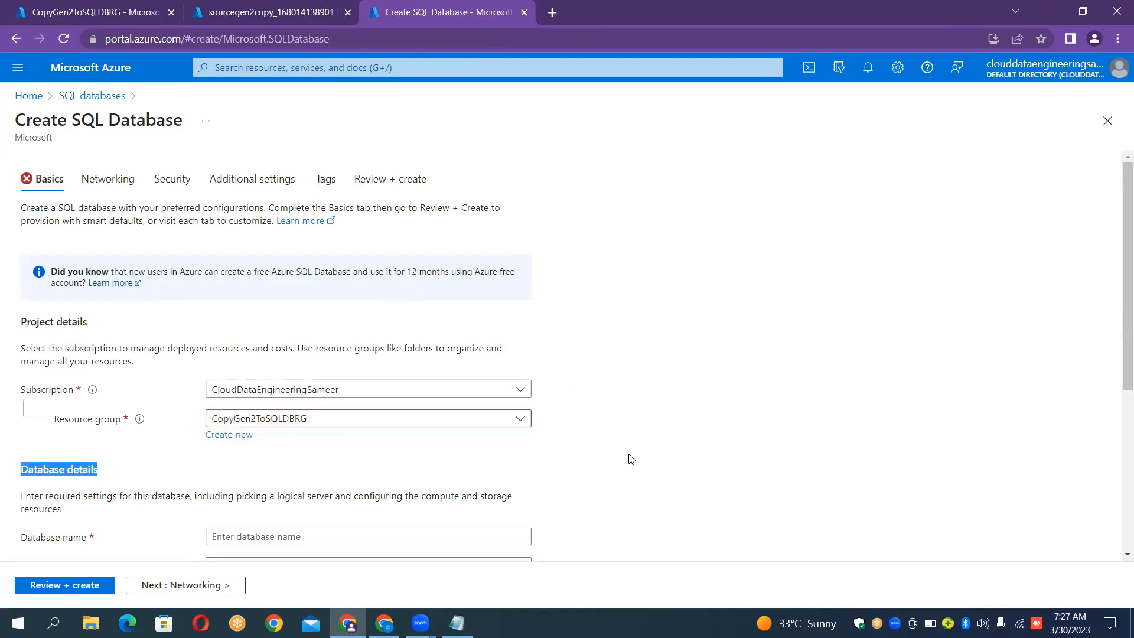
pyautogui.click(631, 459)
pyautogui.scroll(-4, 631, 459)
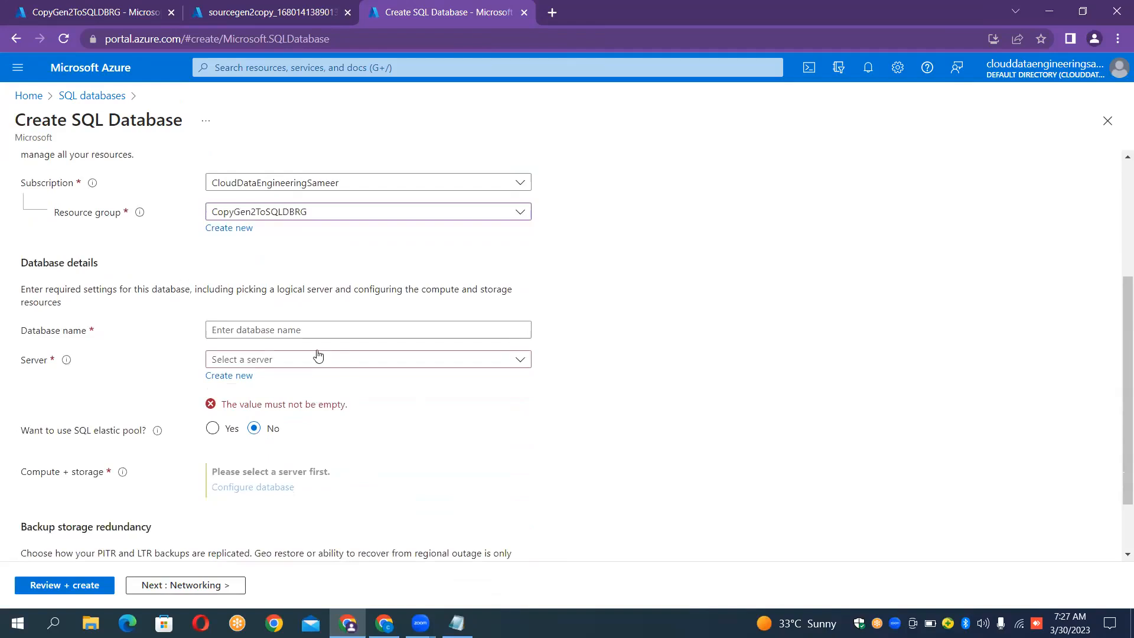
pyautogui.click(280, 329)
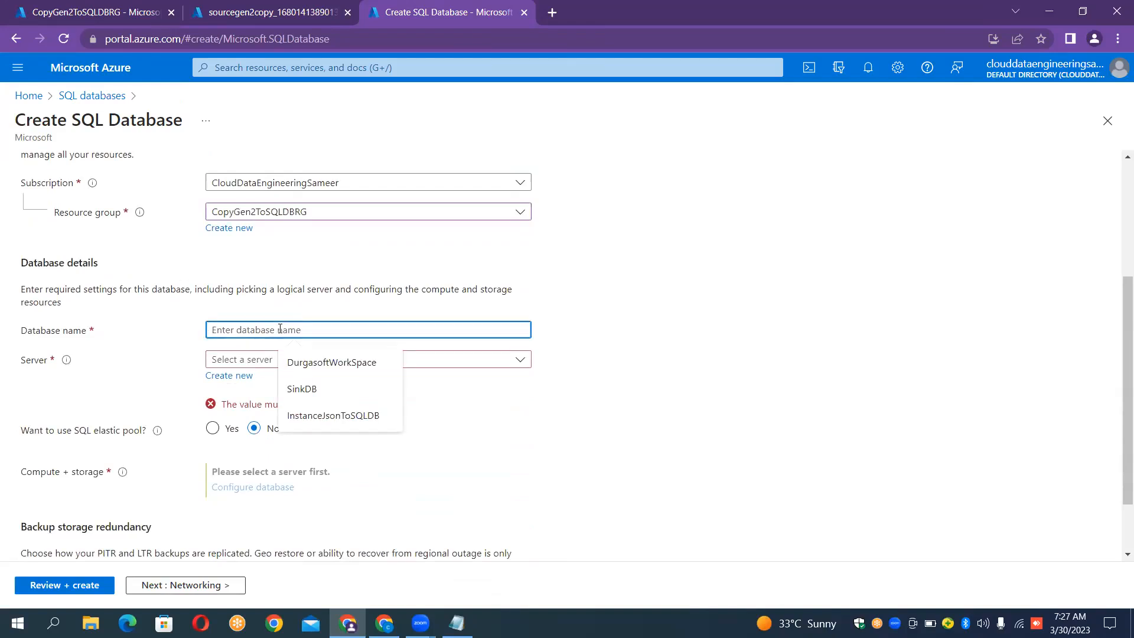
pyautogui.write('Target')
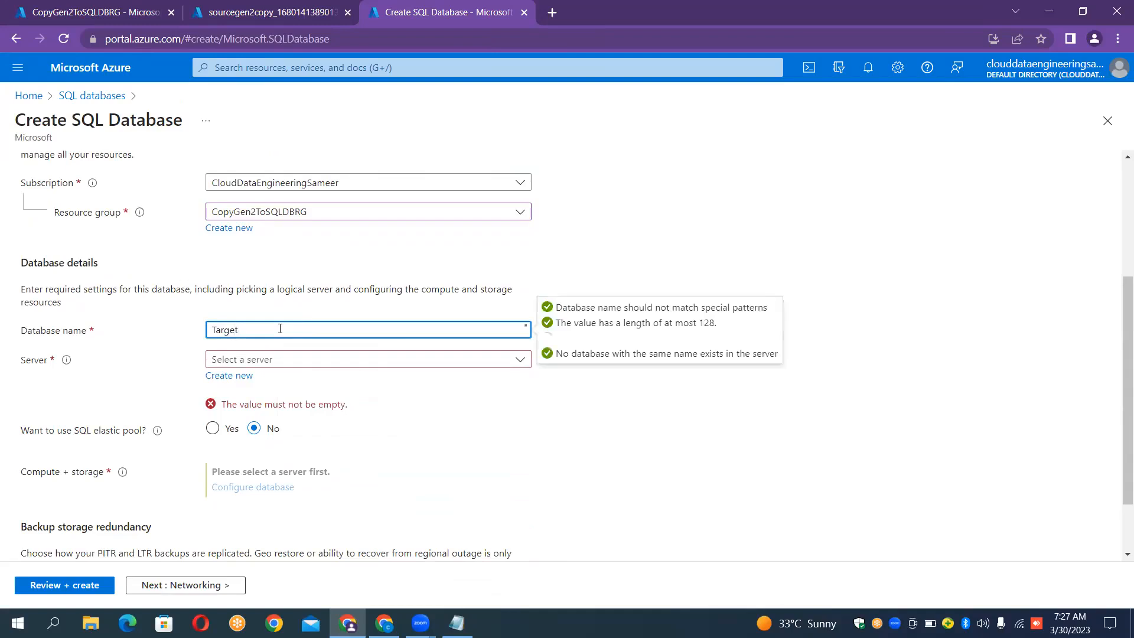
pyautogui.write('DB')
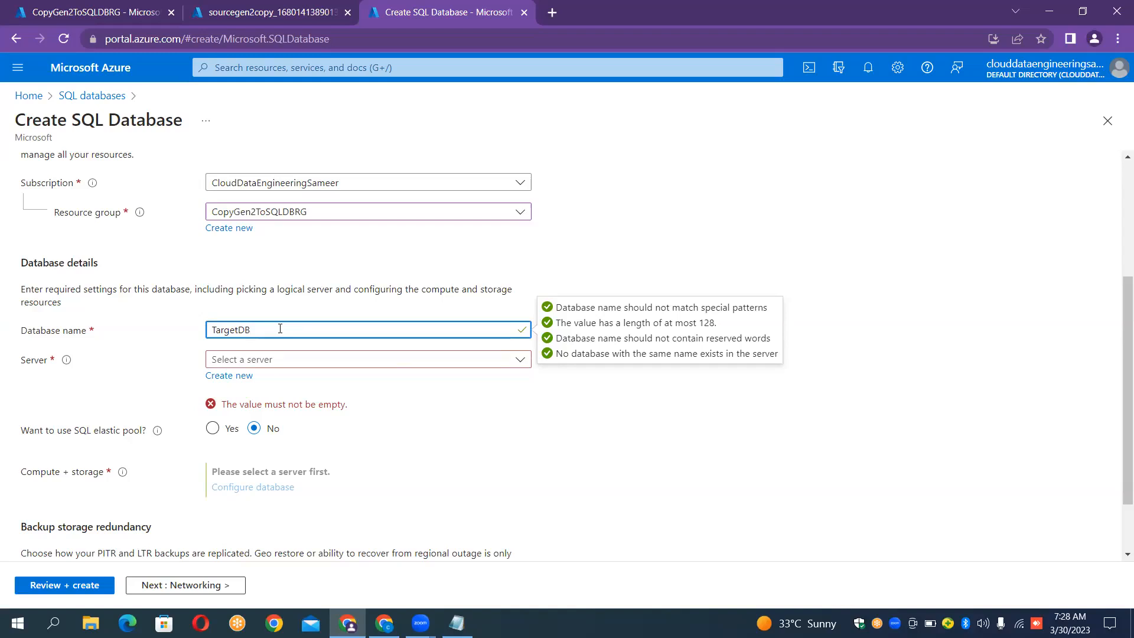
# Create a new server named durgasoftserver in East US for TargetDB
pyautogui.click(247, 378)
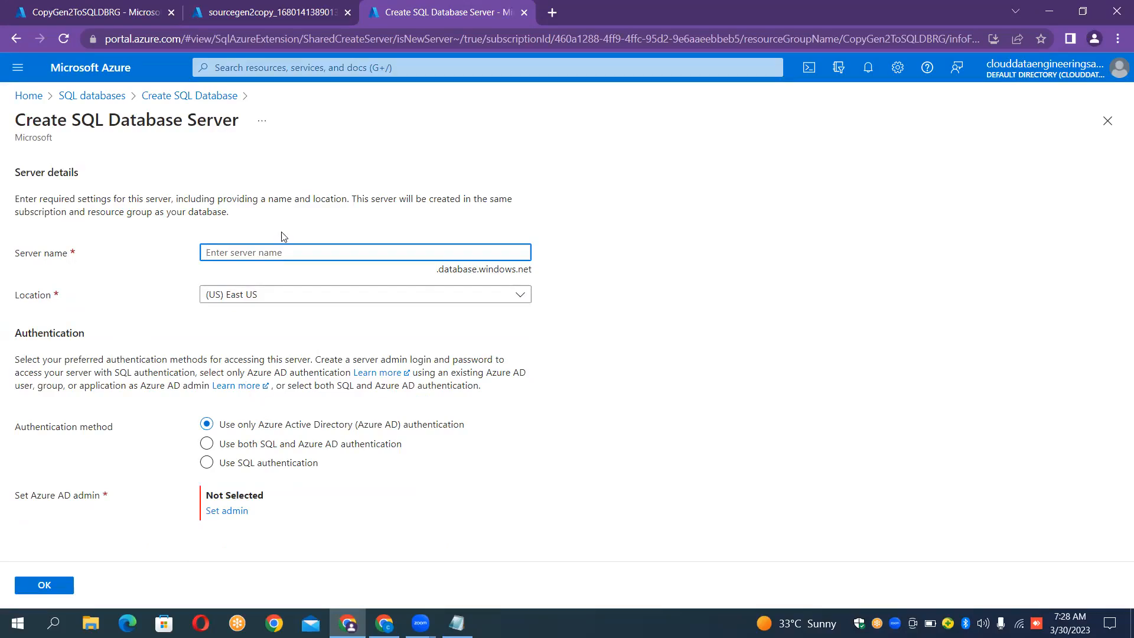
pyautogui.write('durgasoftse')
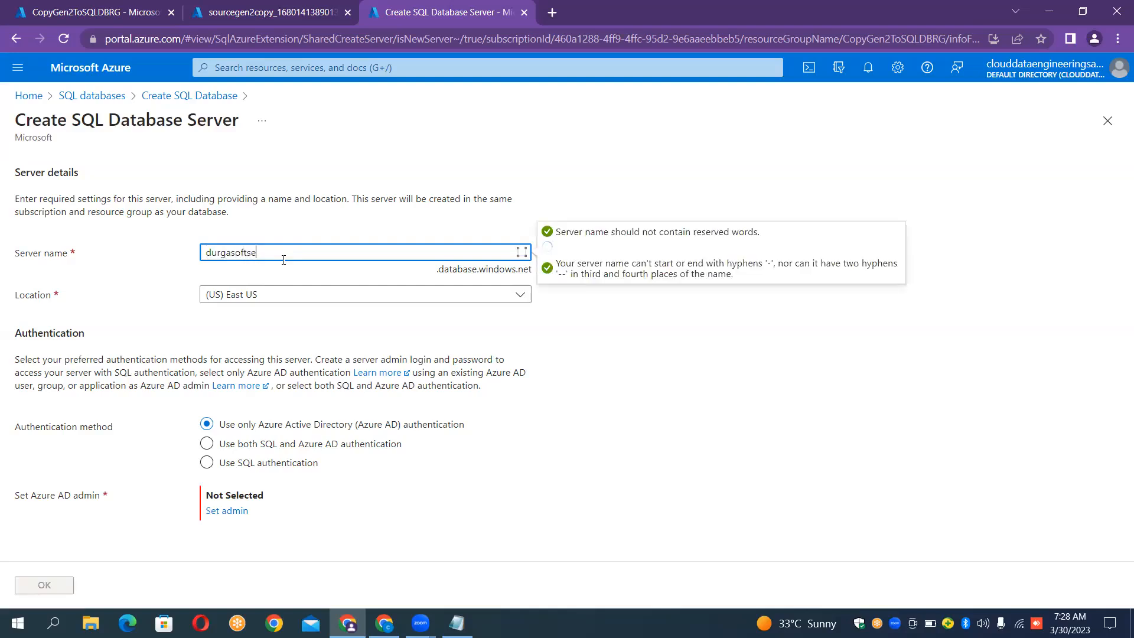
pyautogui.write('rver')
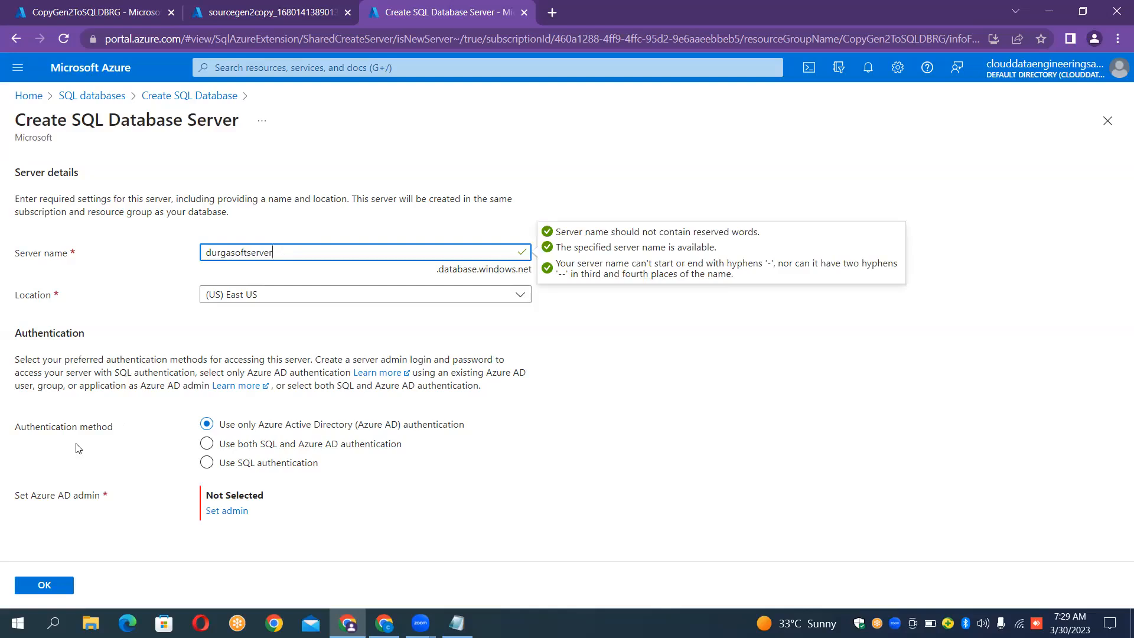
# Switch the server to SQL authentication and enter an admin login and password
pyautogui.click(208, 465)
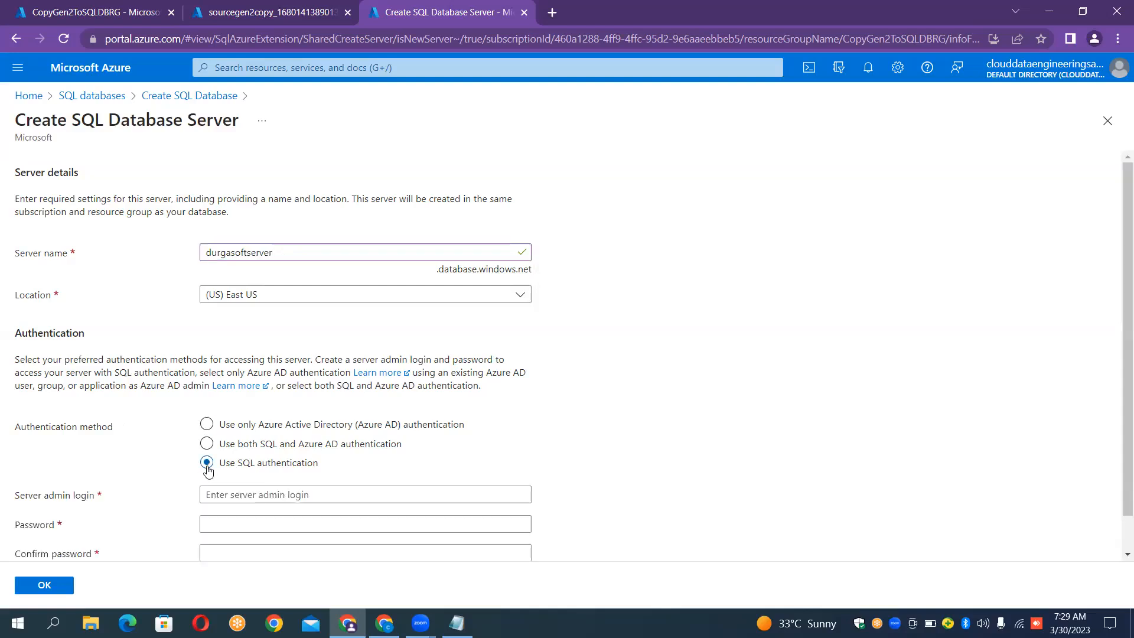
pyautogui.click(241, 499)
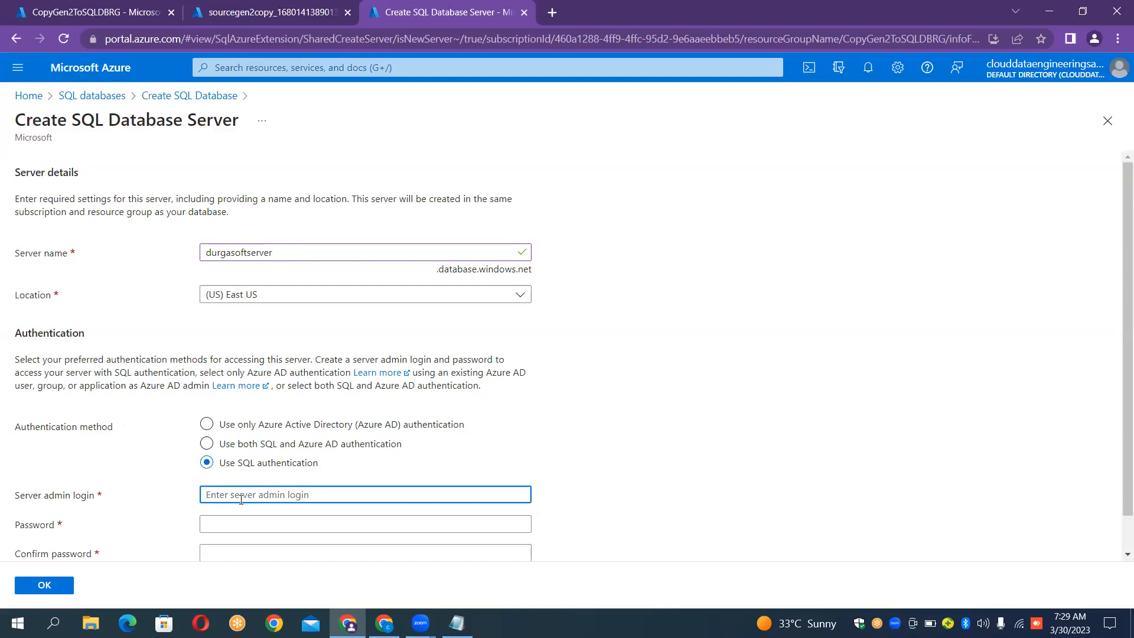
pyautogui.write('dur')
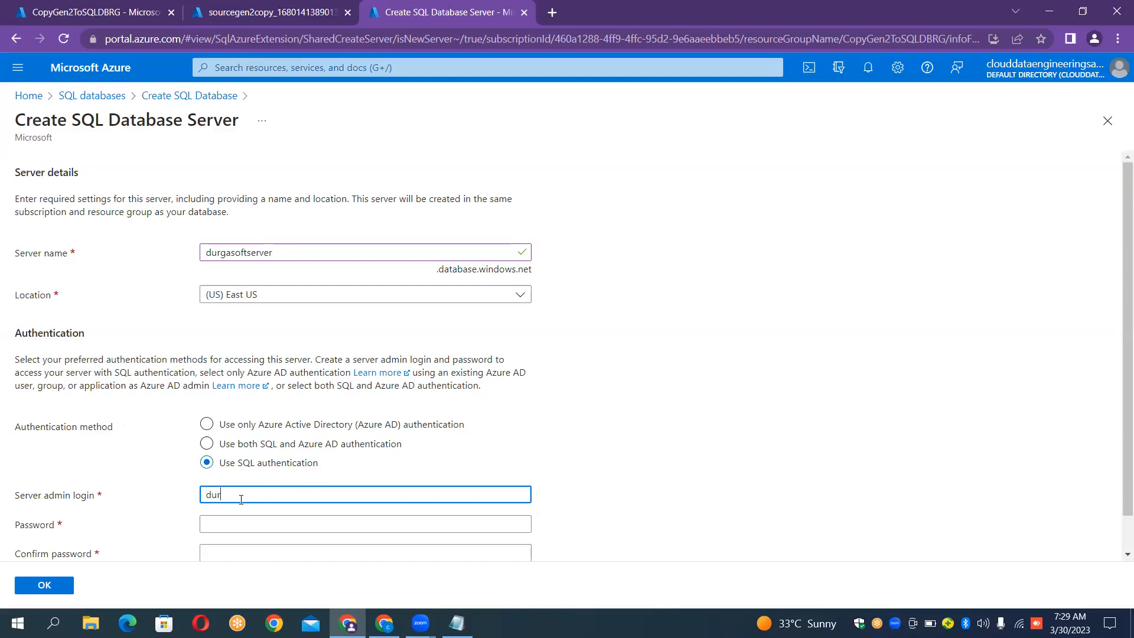
pyautogui.write('gaadmin')
pyautogui.press('Tab')
pyautogui.press('Tab')
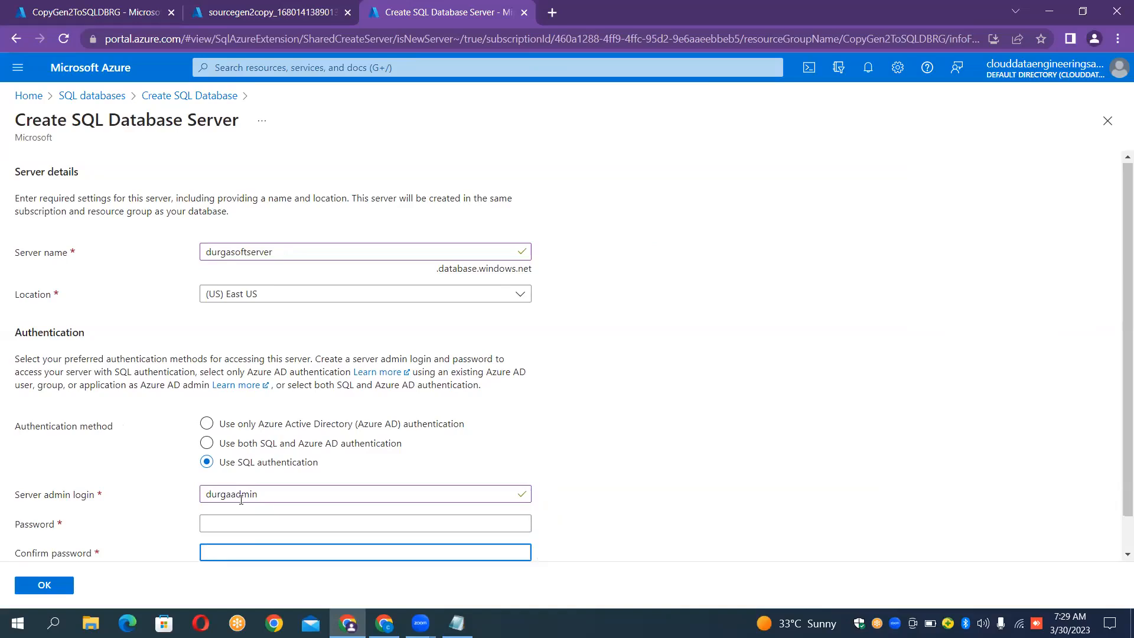
pyautogui.click(231, 521)
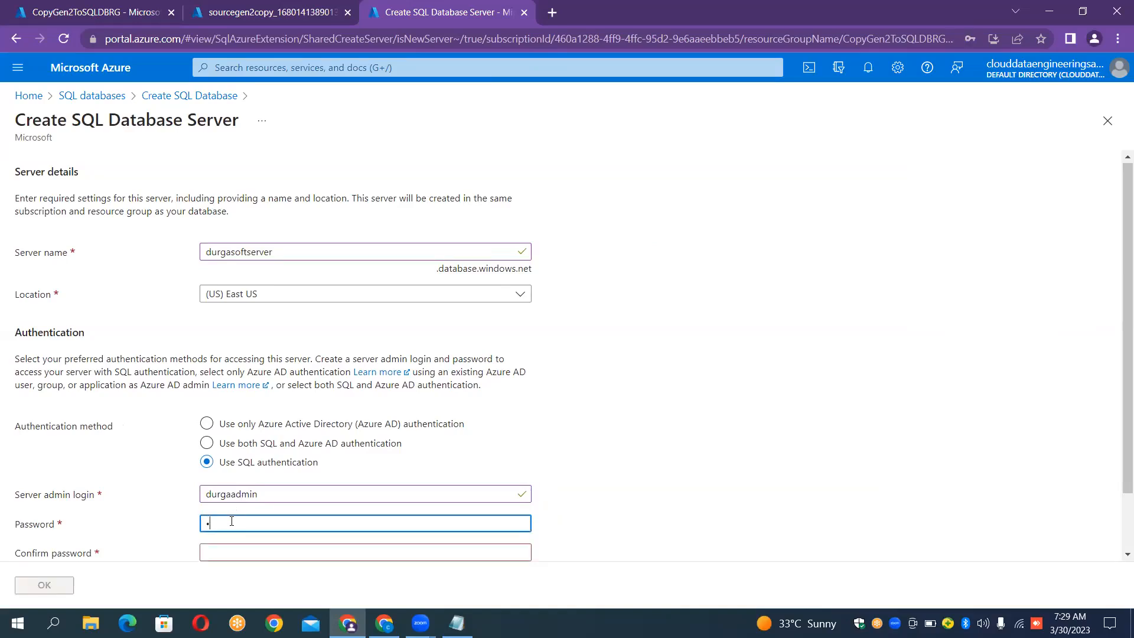
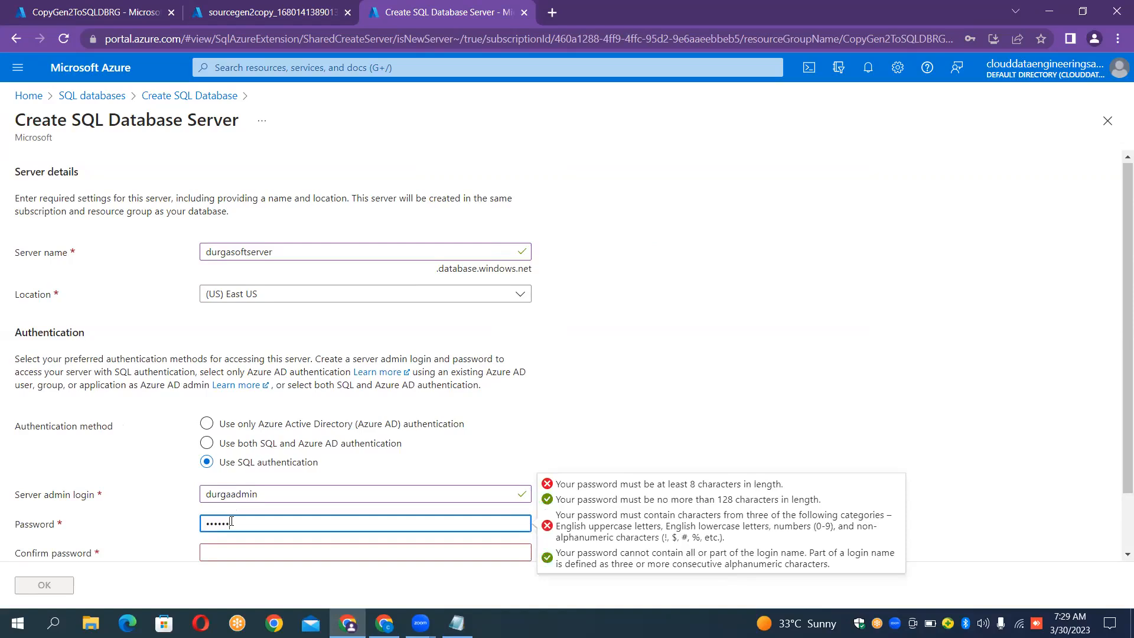
pyautogui.press('Tab')
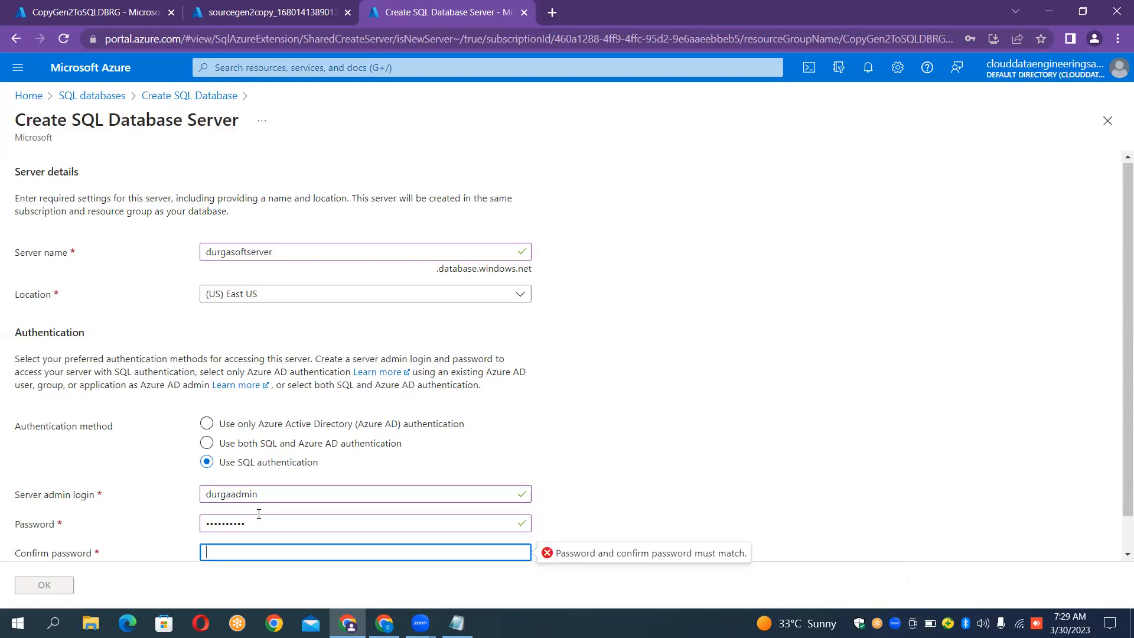
# Correct the admin login, fill in the password confirmation, and retype the password so both match
pyautogui.click(266, 496)
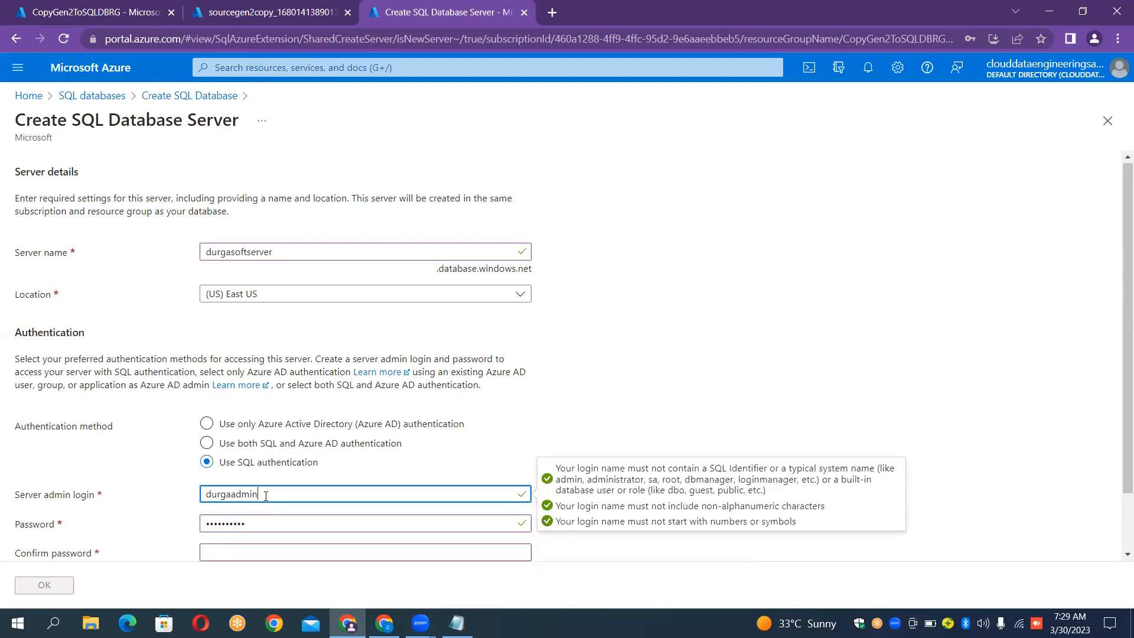
pyautogui.write('aaa')
pyautogui.press('BackSpace')
pyautogui.press('BackSpace')
pyautogui.click(245, 553)
pyautogui.write('•••••••')
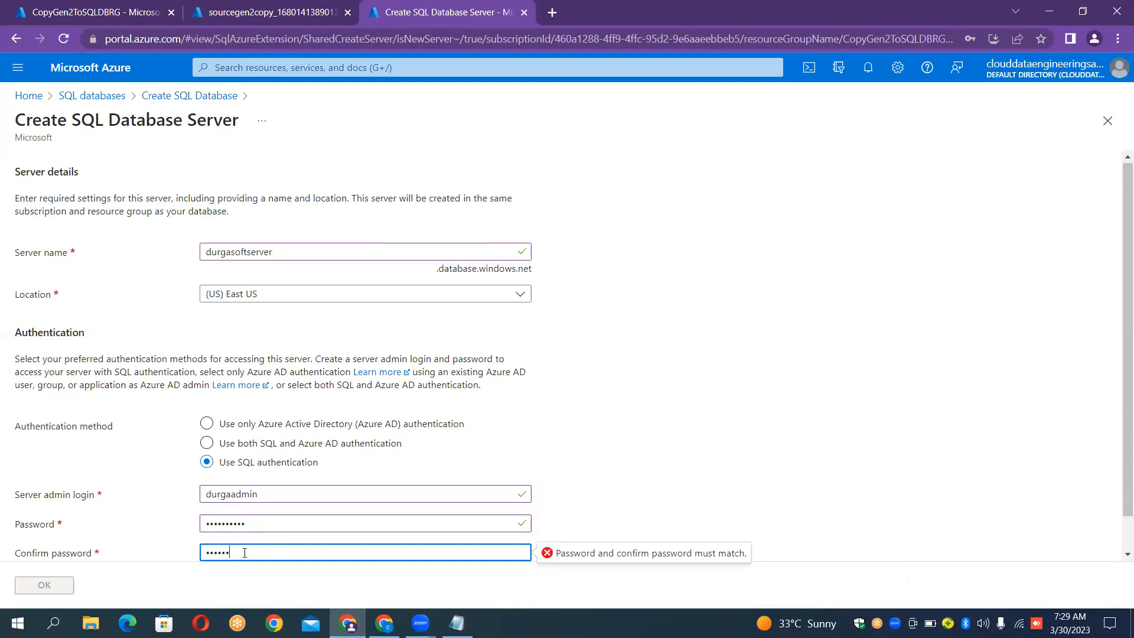
pyautogui.write('••')
pyautogui.click(264, 520)
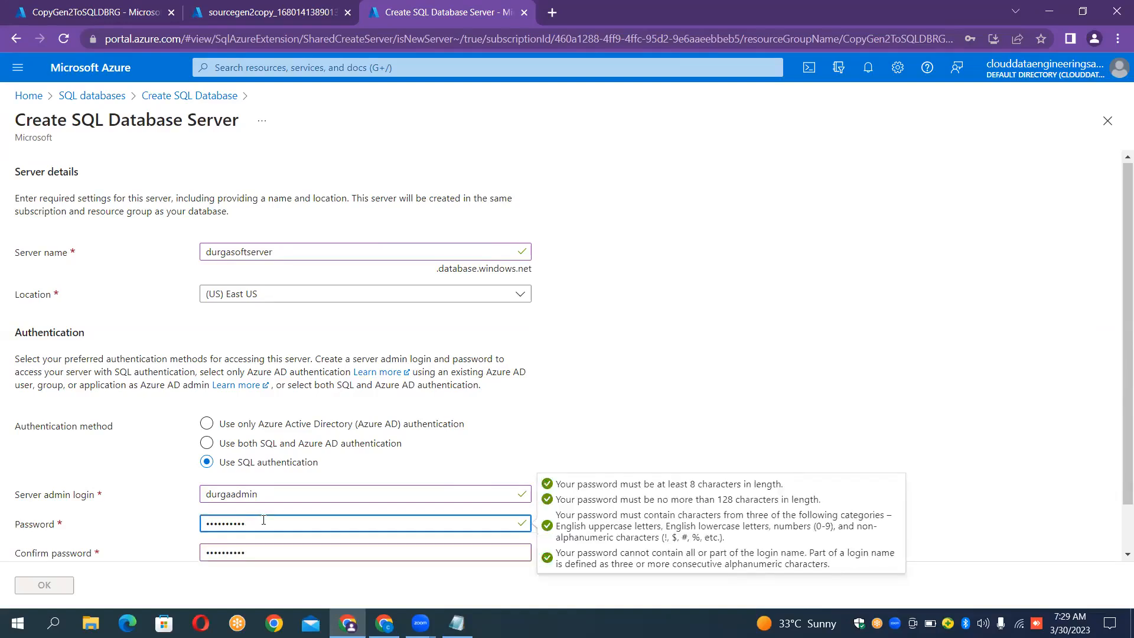
pyautogui.press('BackSpace')
pyautogui.press('BackSpace')
pyautogui.press('BackSpace')
pyautogui.press('BackSpace')
pyautogui.press('BackSpace')
pyautogui.press('BackSpace')
pyautogui.press('BackSpace')
pyautogui.press('BackSpace')
pyautogui.press('BackSpace')
pyautogui.write('**********')
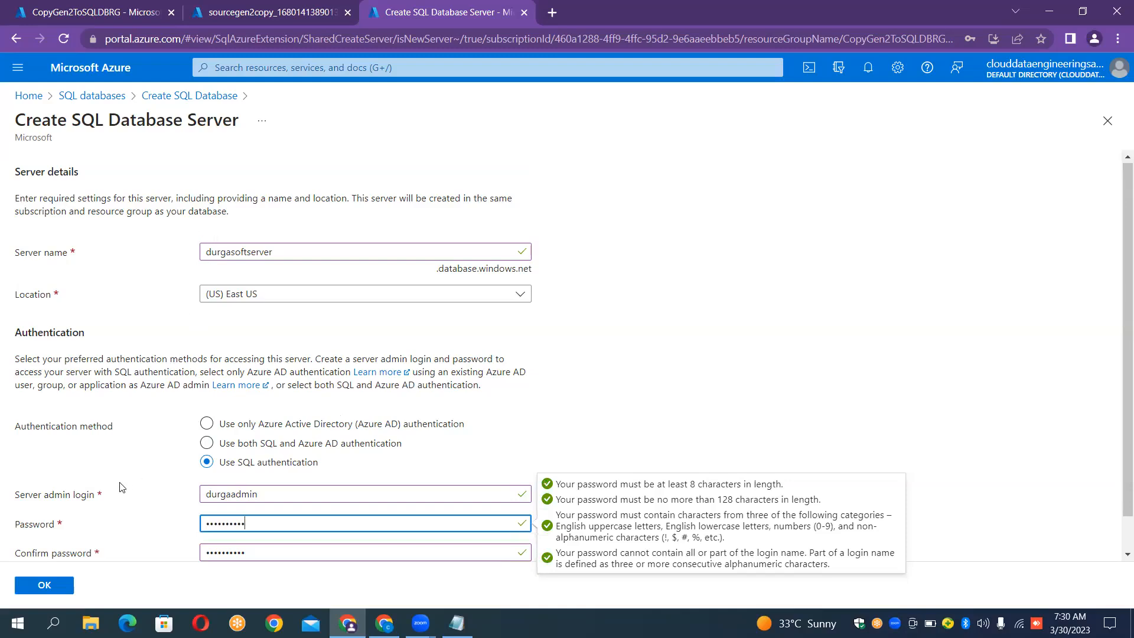
# Confirm durgasoftserver (East US) as TargetDB's server and return to the database form
pyautogui.click(56, 586)
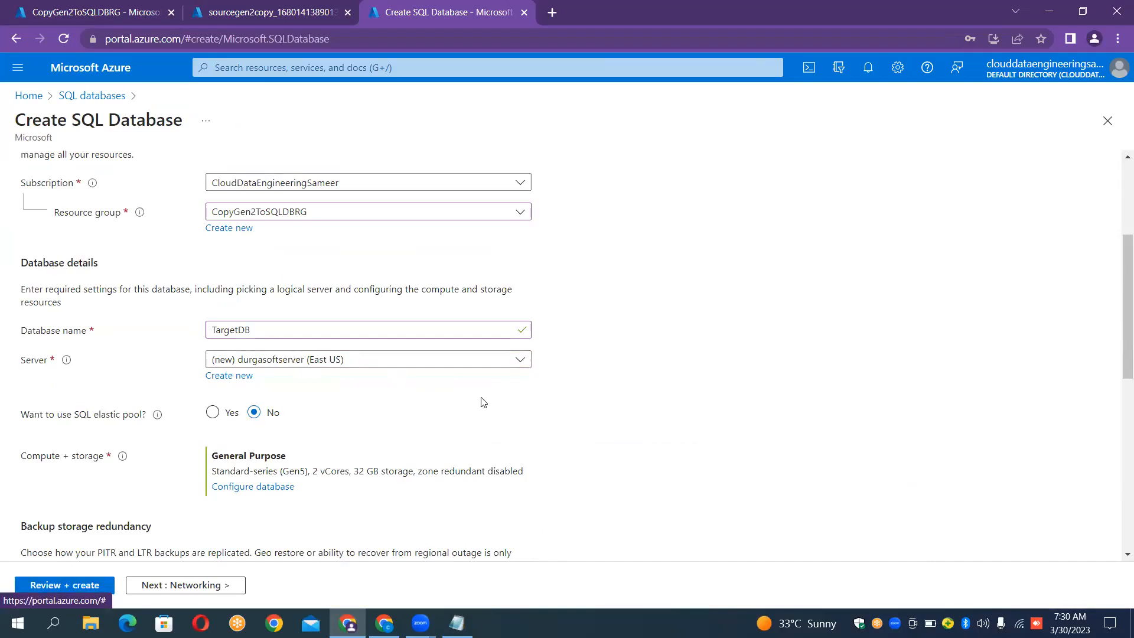
pyautogui.scroll(-2, 483, 402)
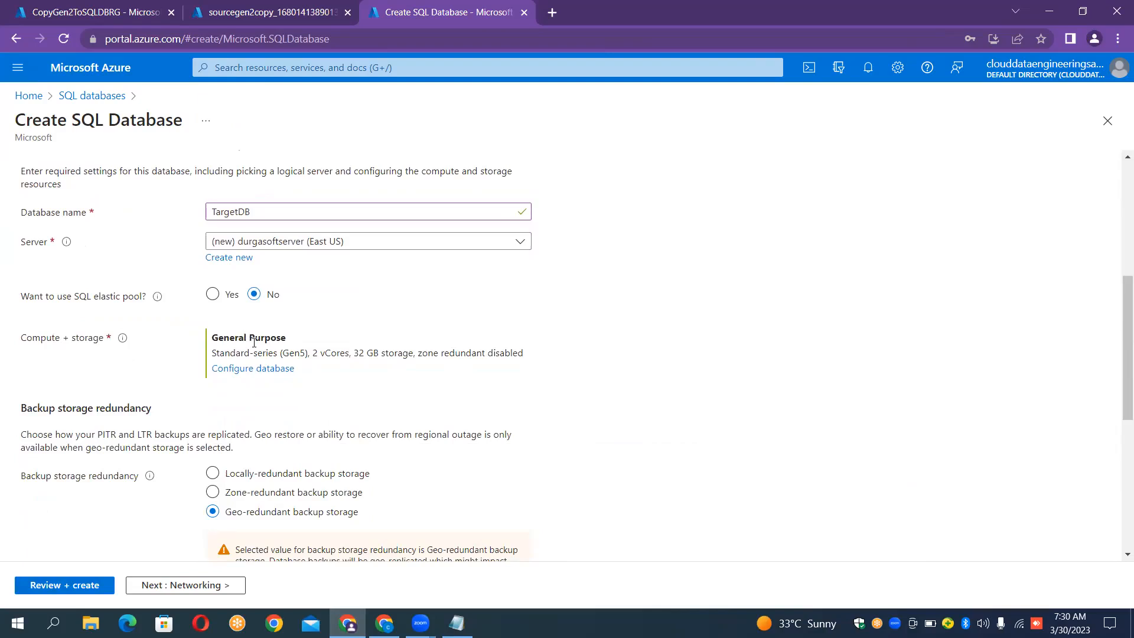
# Set TargetDB's compute to Standard (Budget friendly) S0 with 10 DTUs and 250 GB storage
pyautogui.click(262, 368)
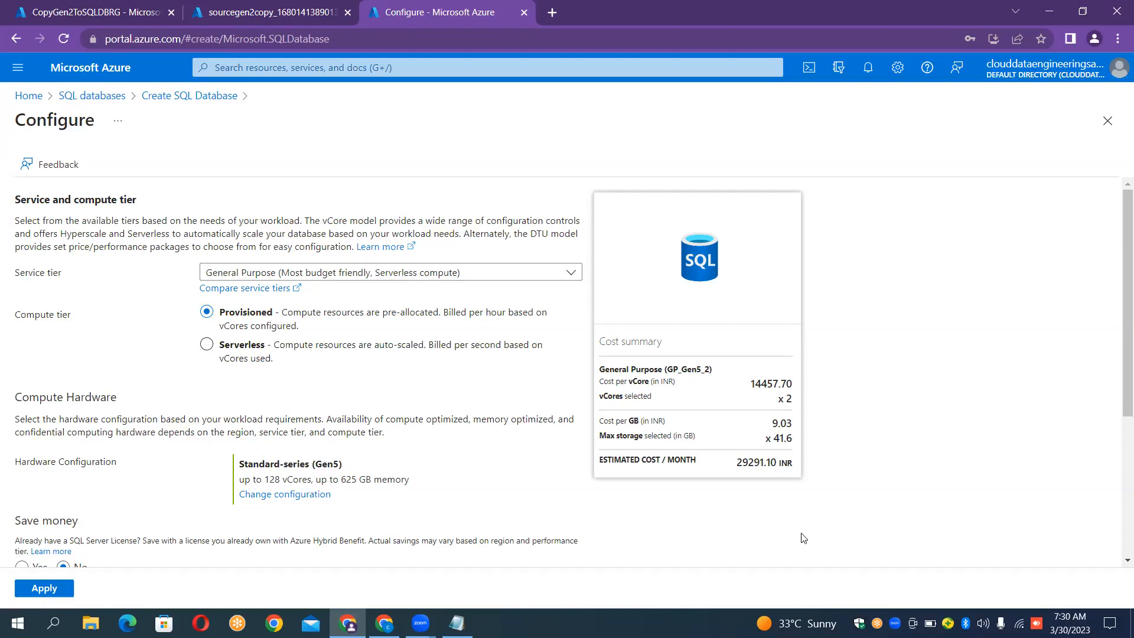
pyautogui.click(513, 273)
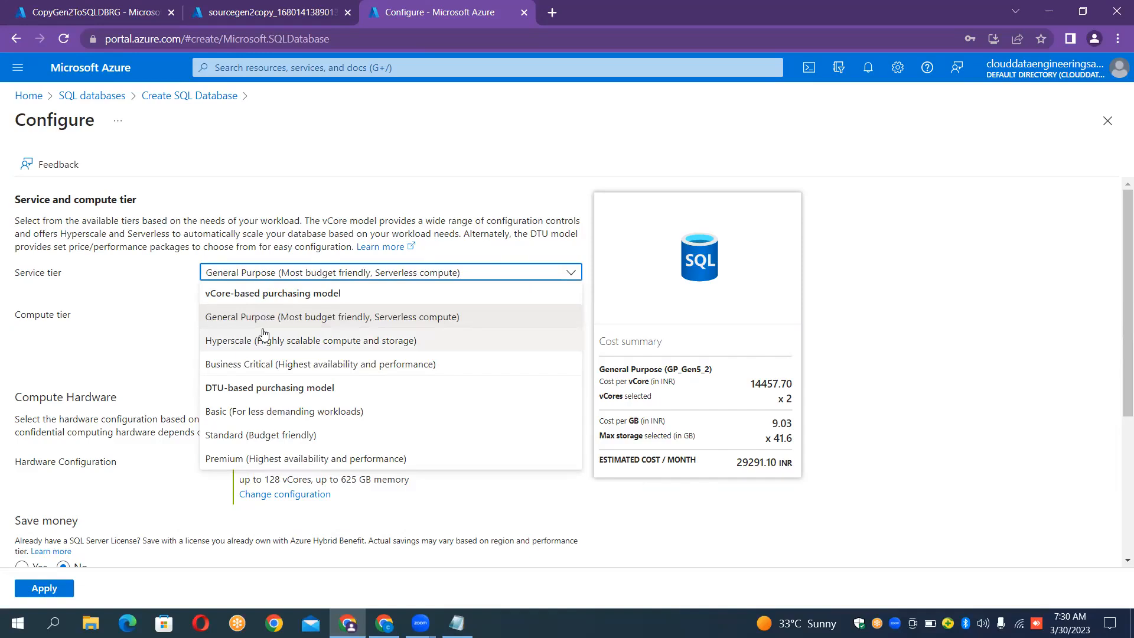
pyautogui.click(271, 427)
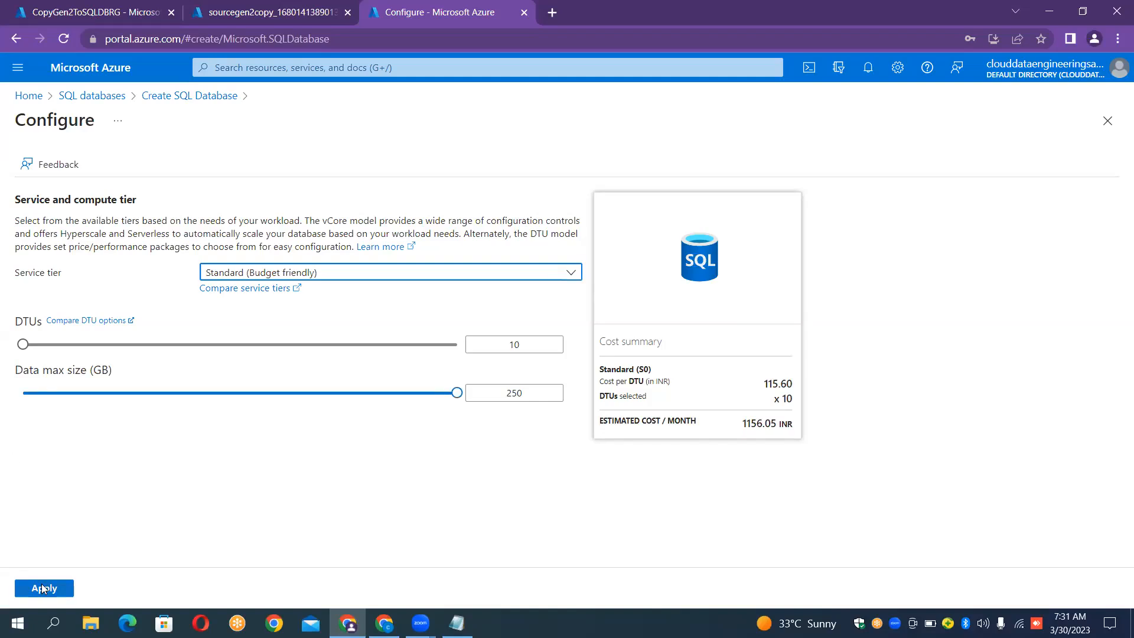
pyautogui.click(43, 589)
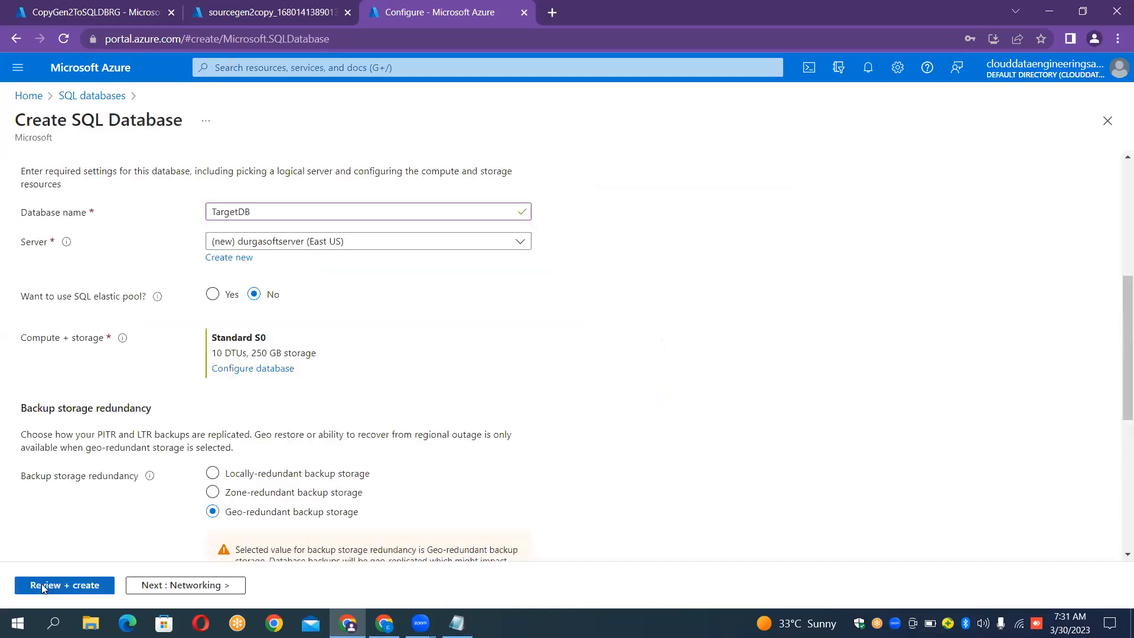
# Change TargetDB to the Basic tier with 5 DTUs and a 0.5 GB maximum data size
pyautogui.click(274, 370)
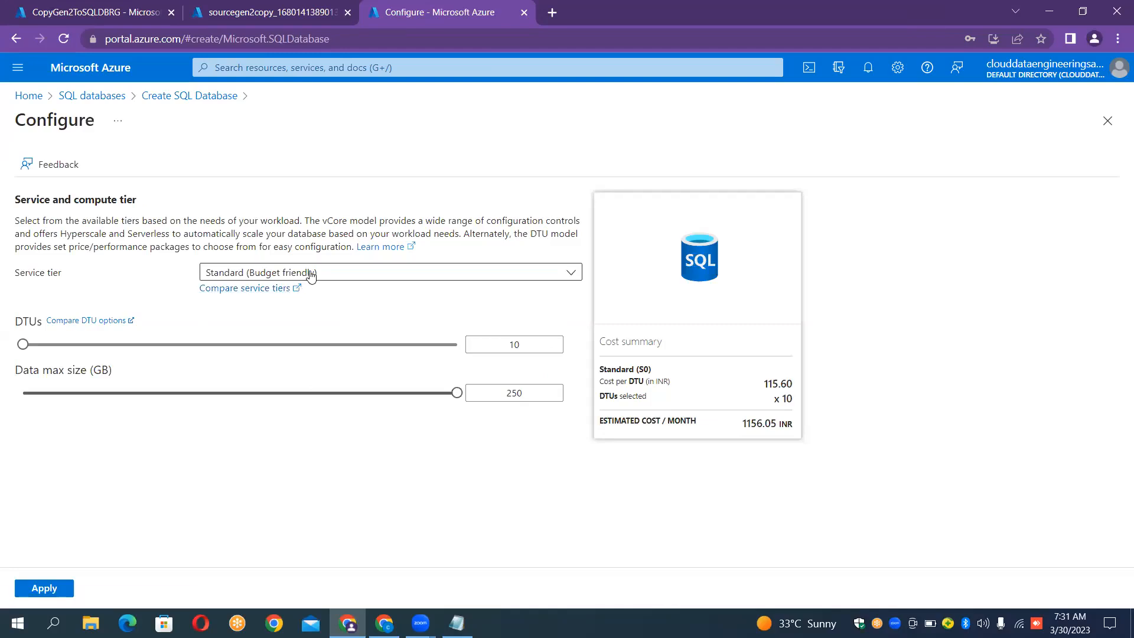
pyautogui.click(311, 275)
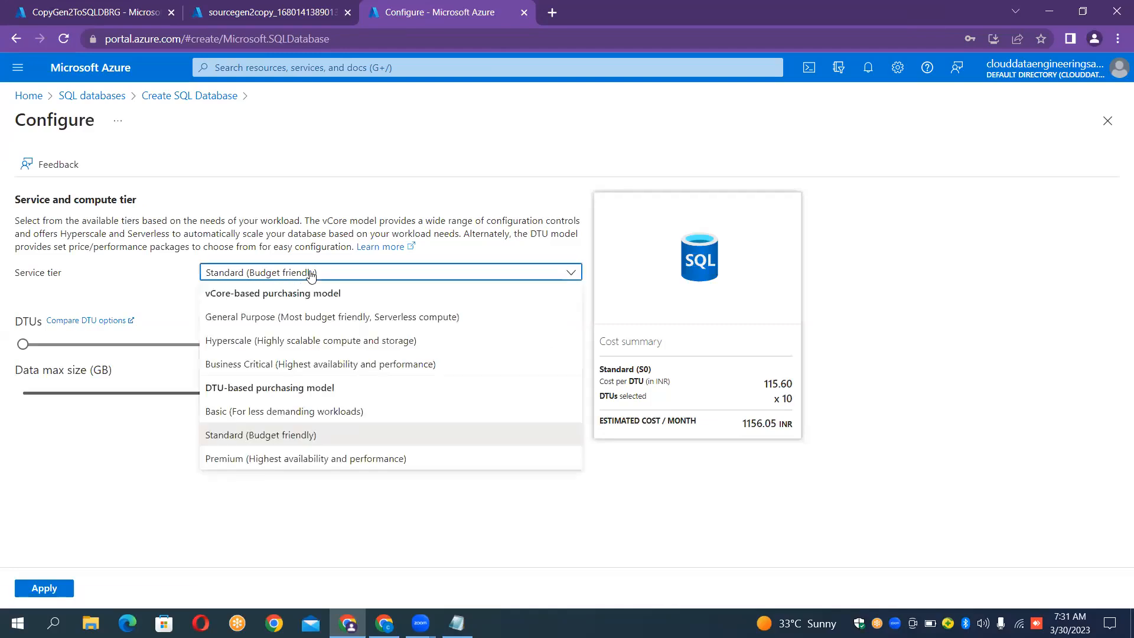
pyautogui.click(247, 413)
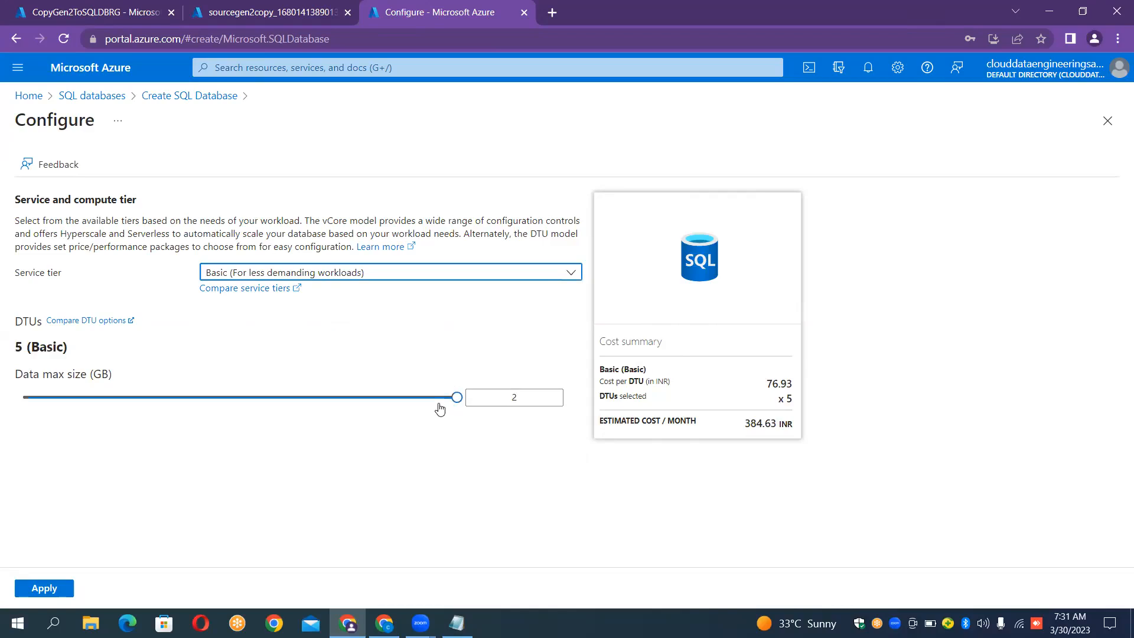
pyautogui.click(204, 401)
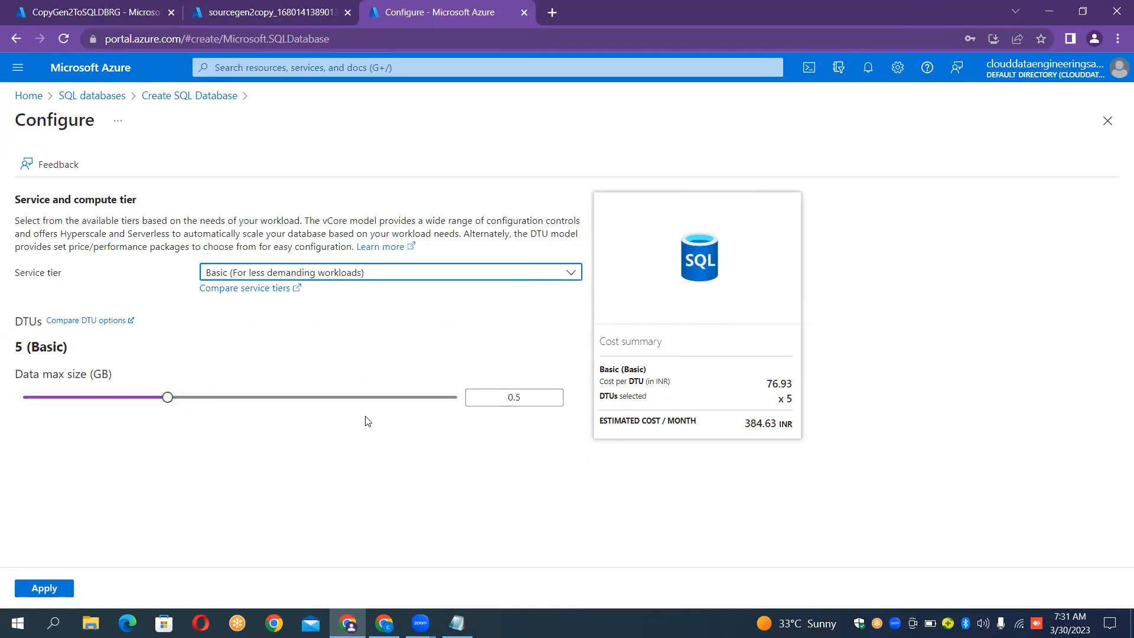
pyautogui.click(49, 583)
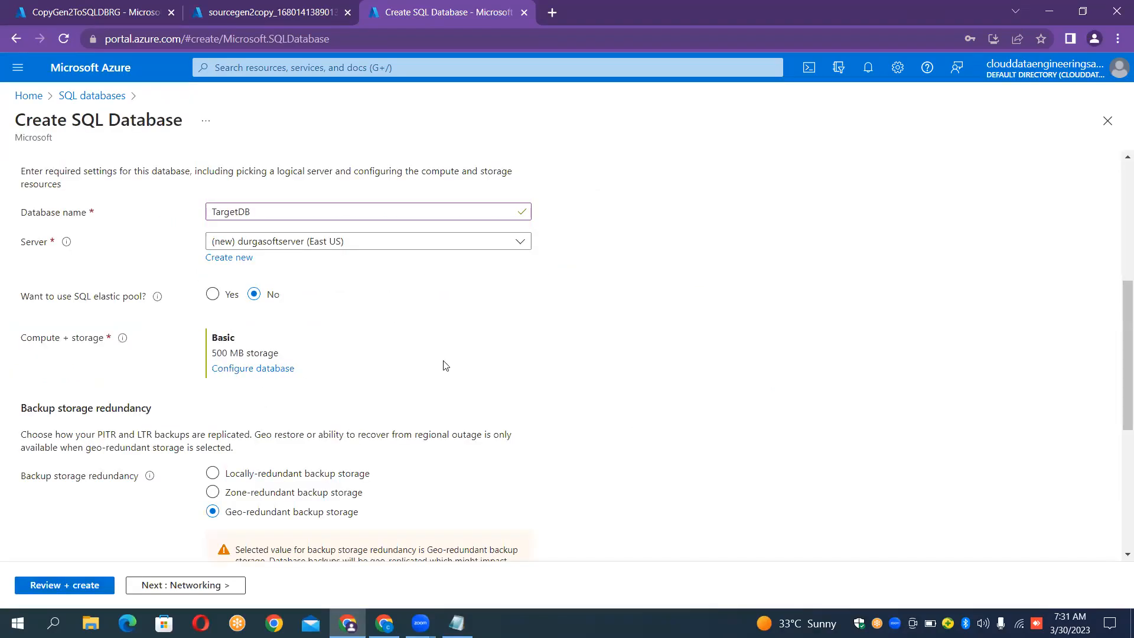
# Move to the Networking settings of the Create SQL Database form
pyautogui.scroll(-3, 445, 365)
pyautogui.scroll(-2, 446, 366)
pyautogui.scroll(2, 445, 365)
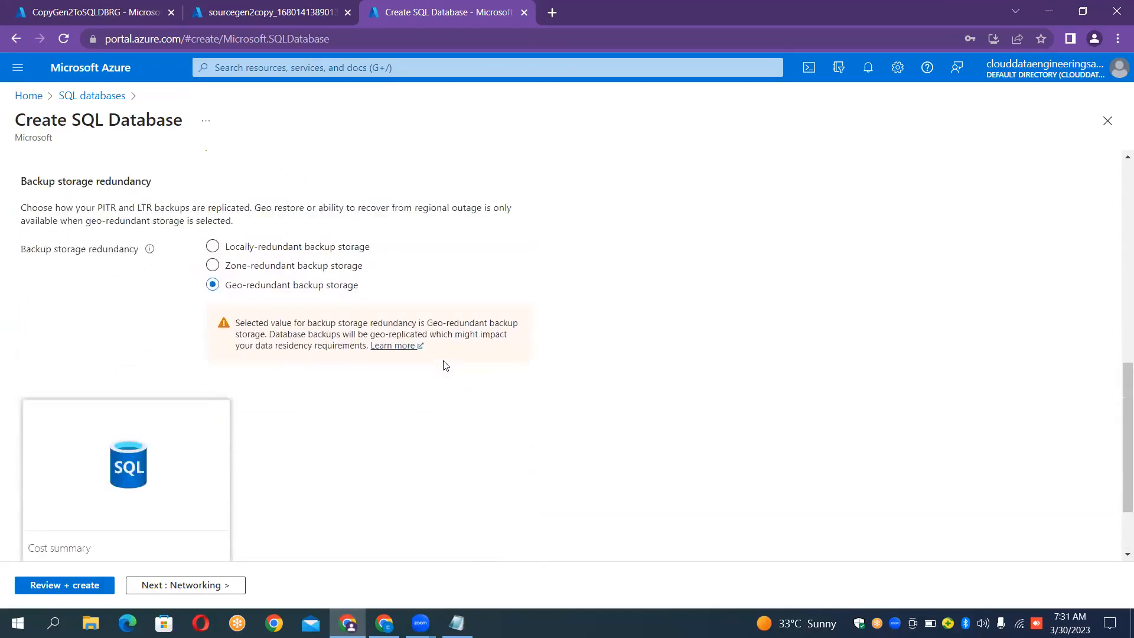
pyautogui.scroll(10, 445, 365)
pyautogui.scroll(-1, 445, 366)
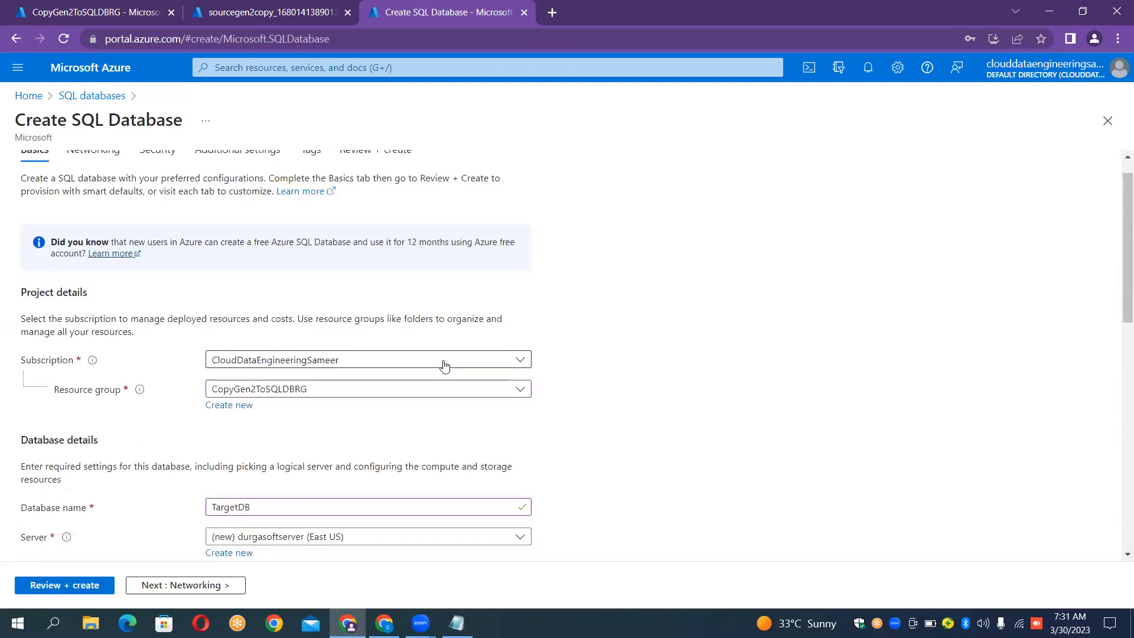
pyautogui.scroll(1, 445, 366)
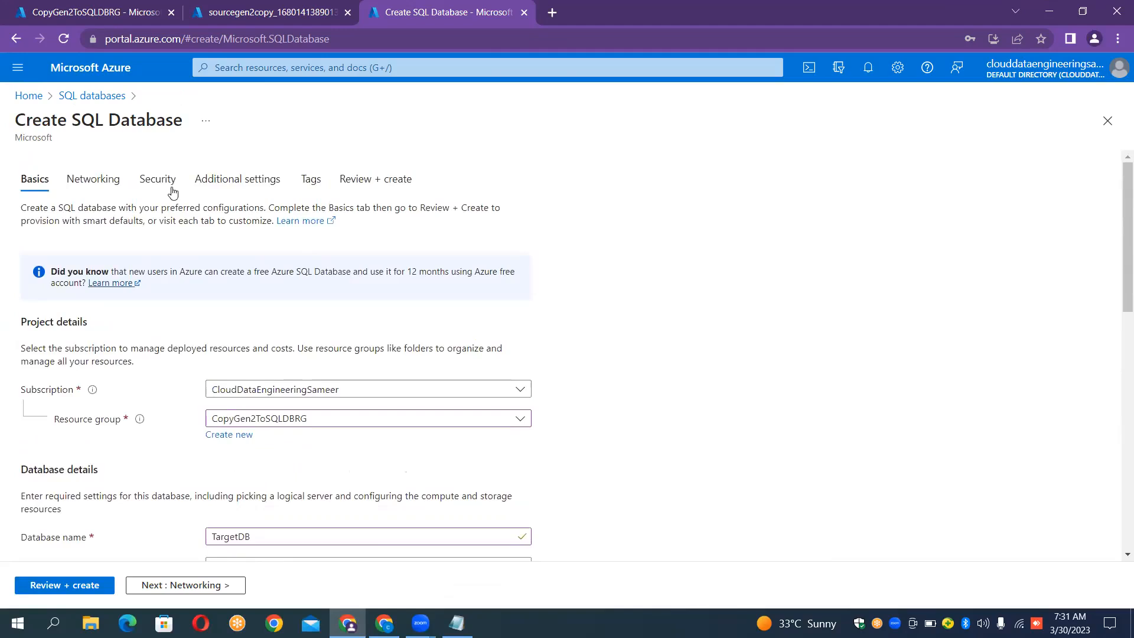
pyautogui.click(105, 189)
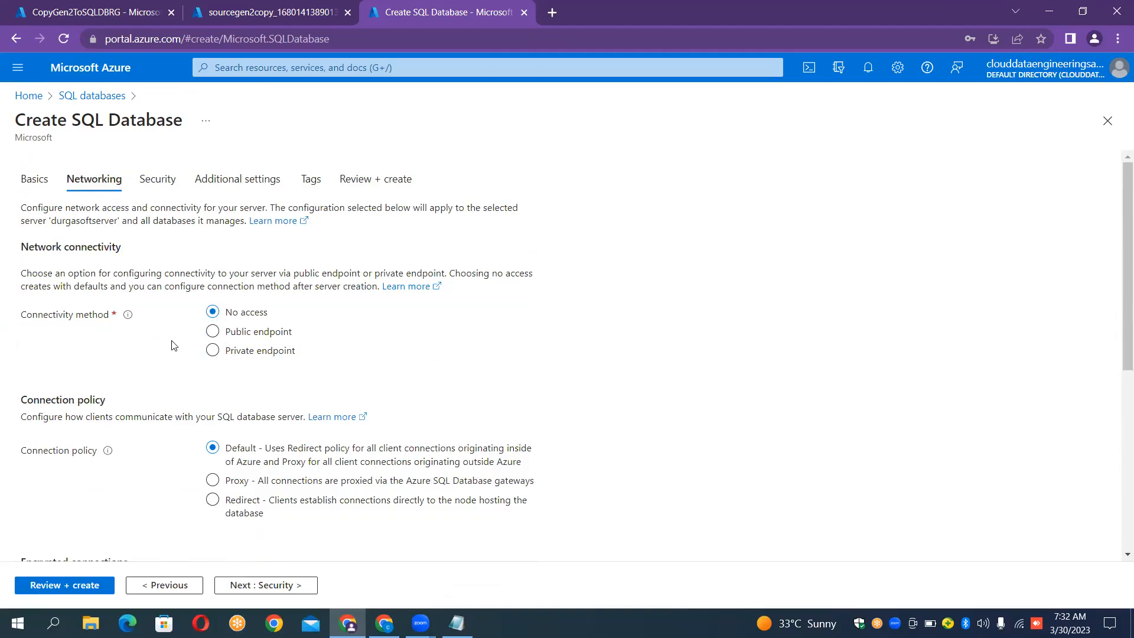
# Use a public endpoint, allow Azure services and the current client IP, then review the settings
pyautogui.click(213, 333)
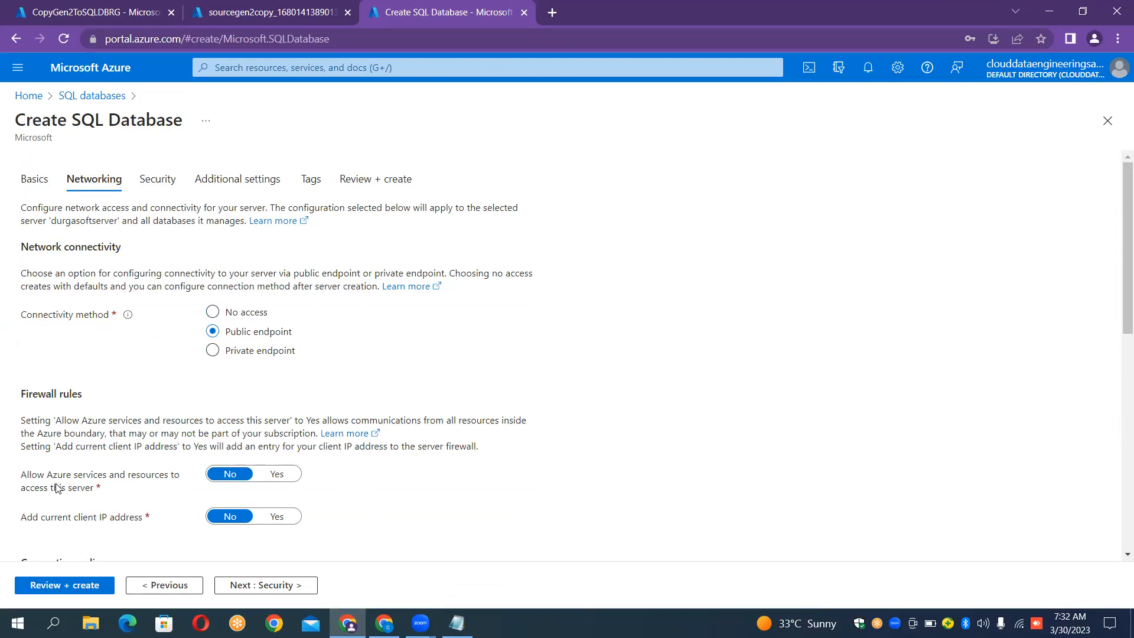
pyautogui.click(275, 478)
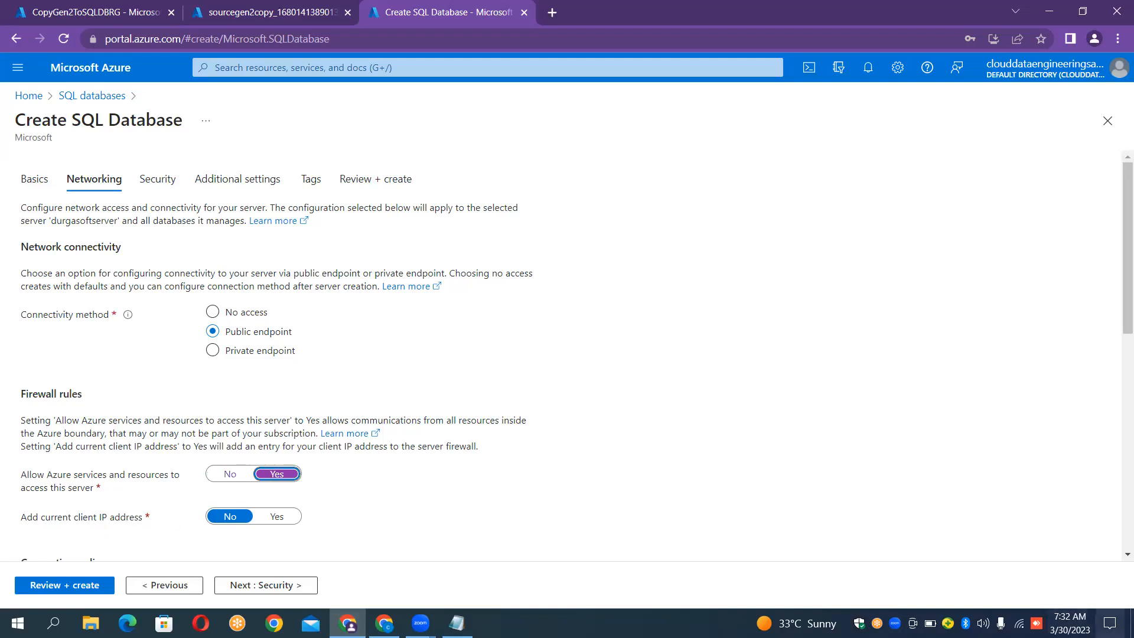
pyautogui.moveTo(1069, 623)
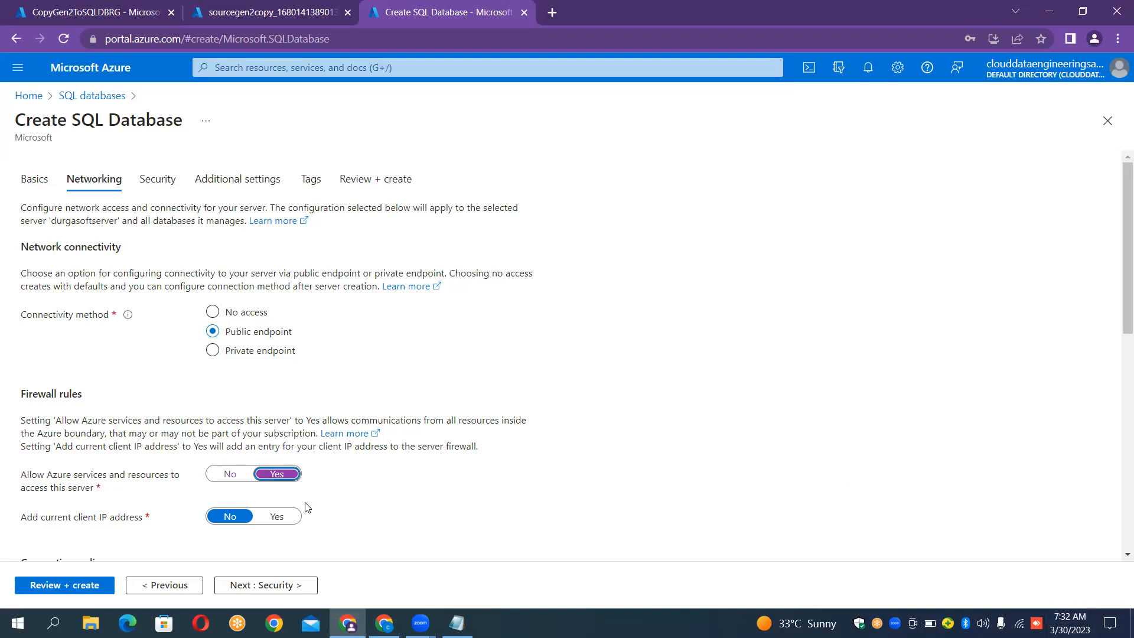
pyautogui.click(277, 516)
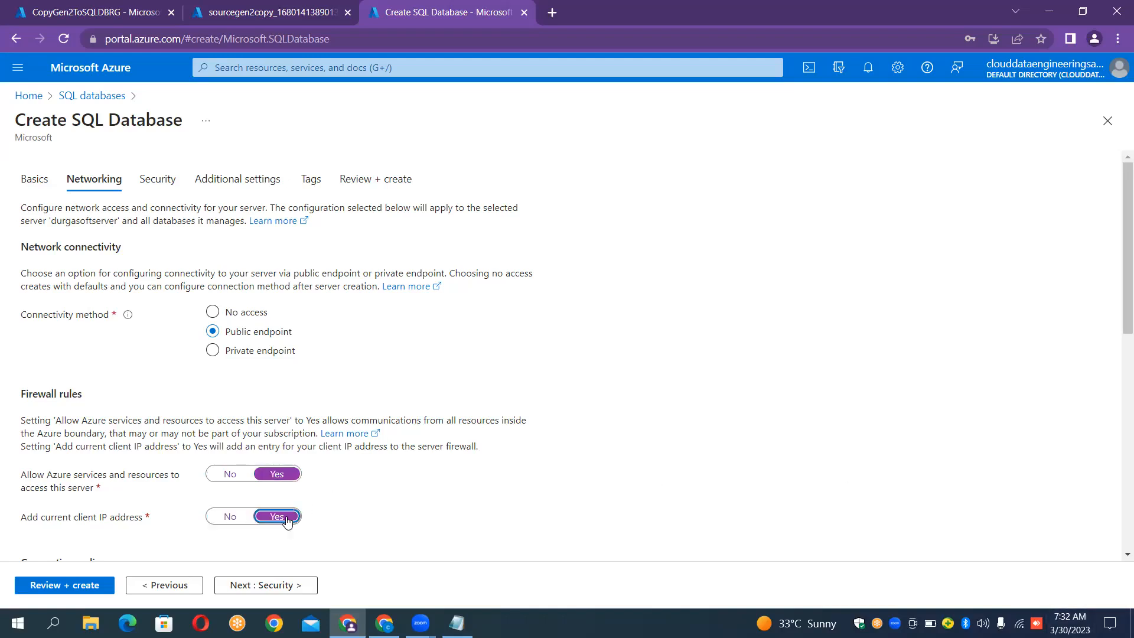
pyautogui.click(61, 584)
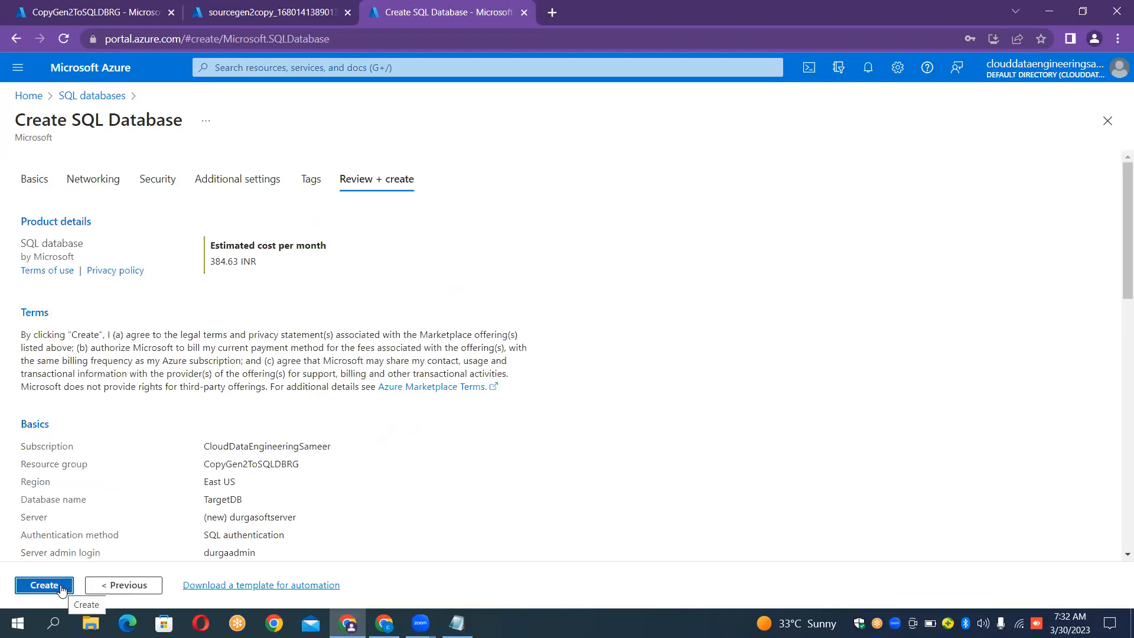
# Create the TargetDB database and durgasoftserver, then open a new browser tab
pyautogui.click(61, 584)
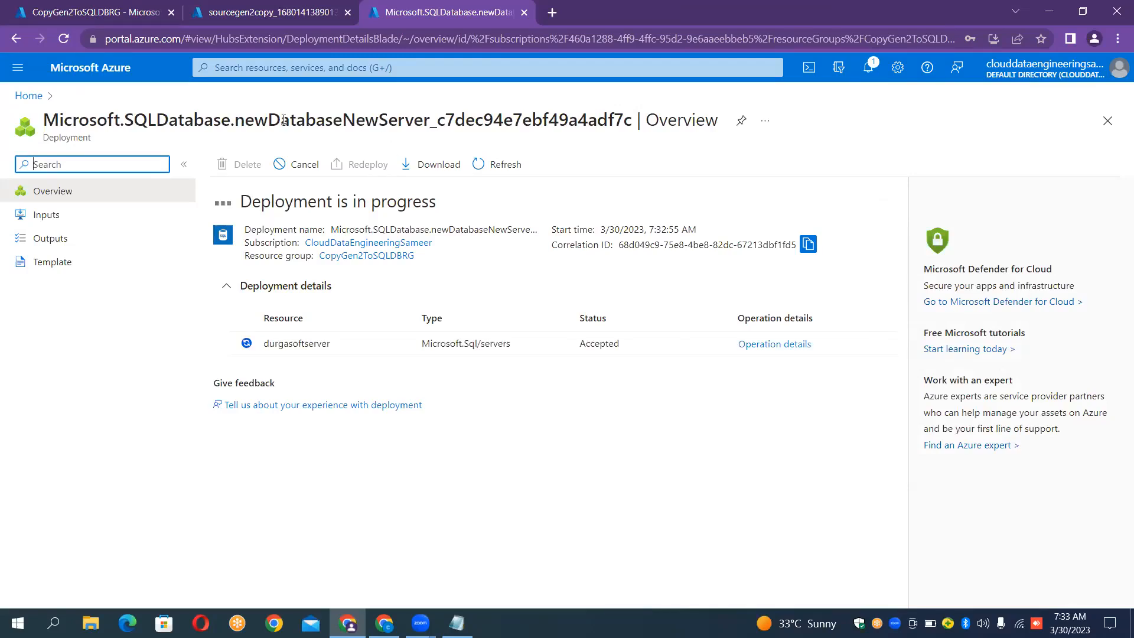
pyautogui.click(552, 13)
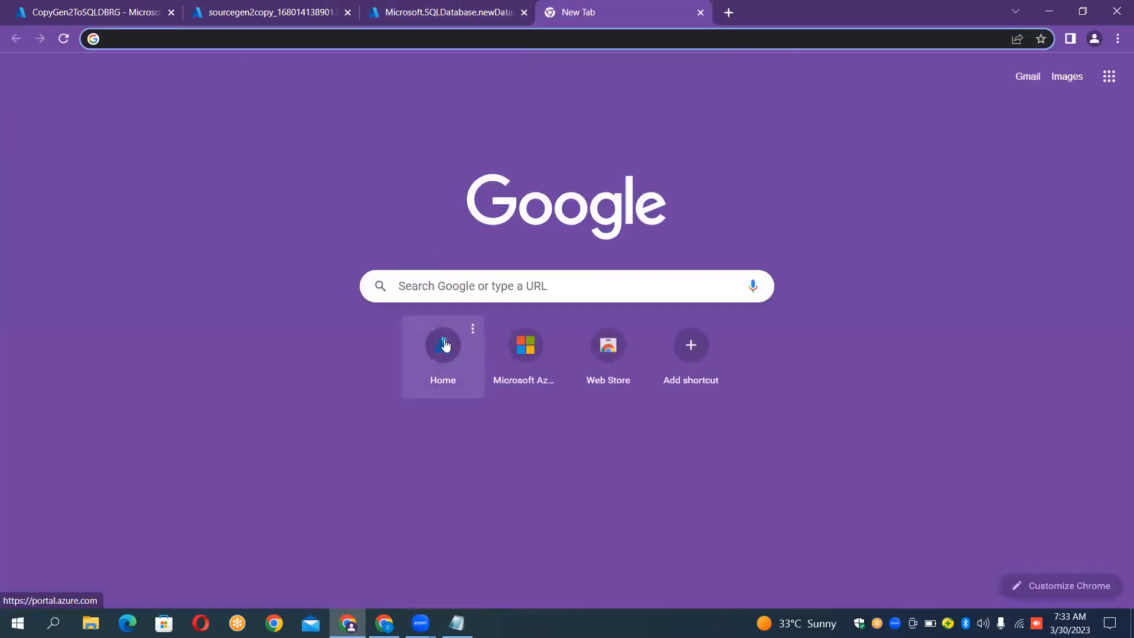
# From the Azure portal home, go to Data factories and begin creating a new data factory
pyautogui.click(444, 342)
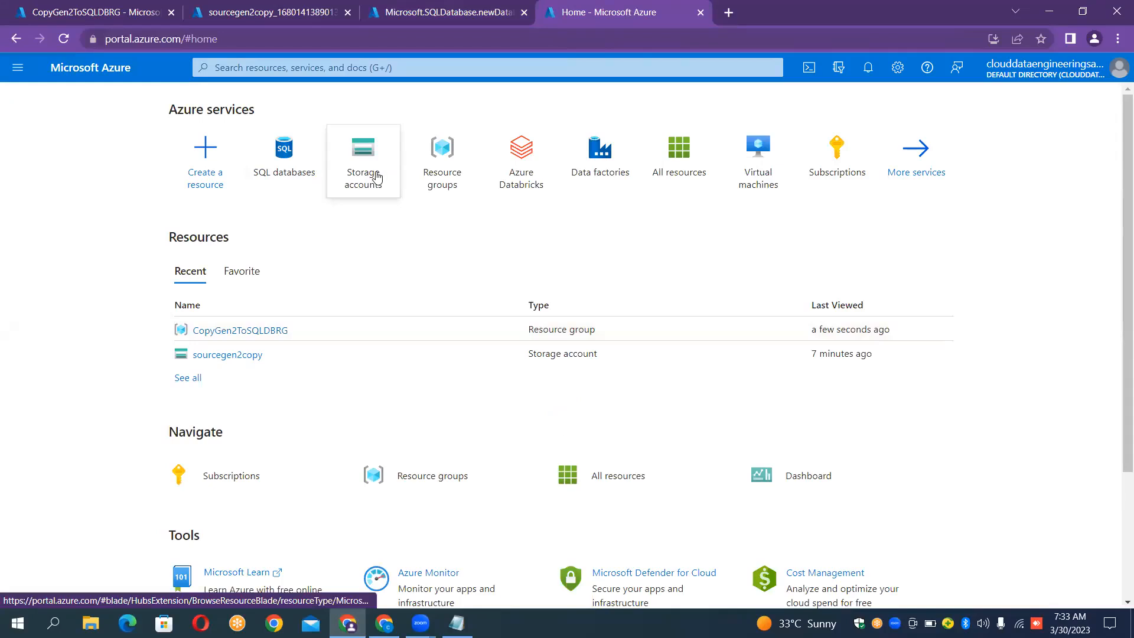
pyautogui.click(602, 150)
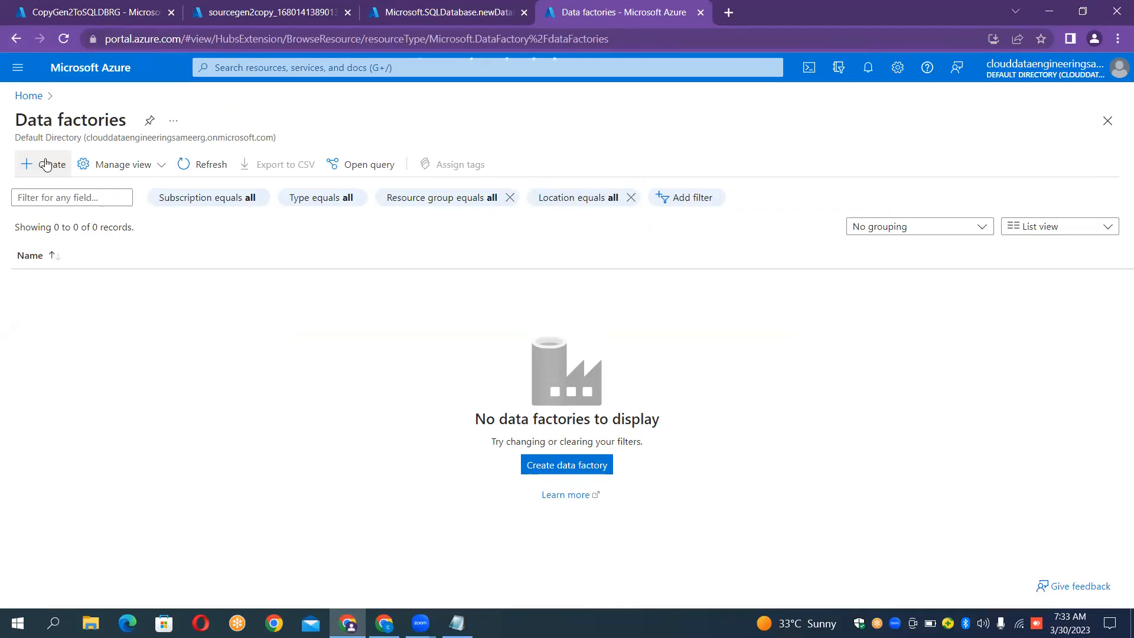
pyautogui.click(47, 163)
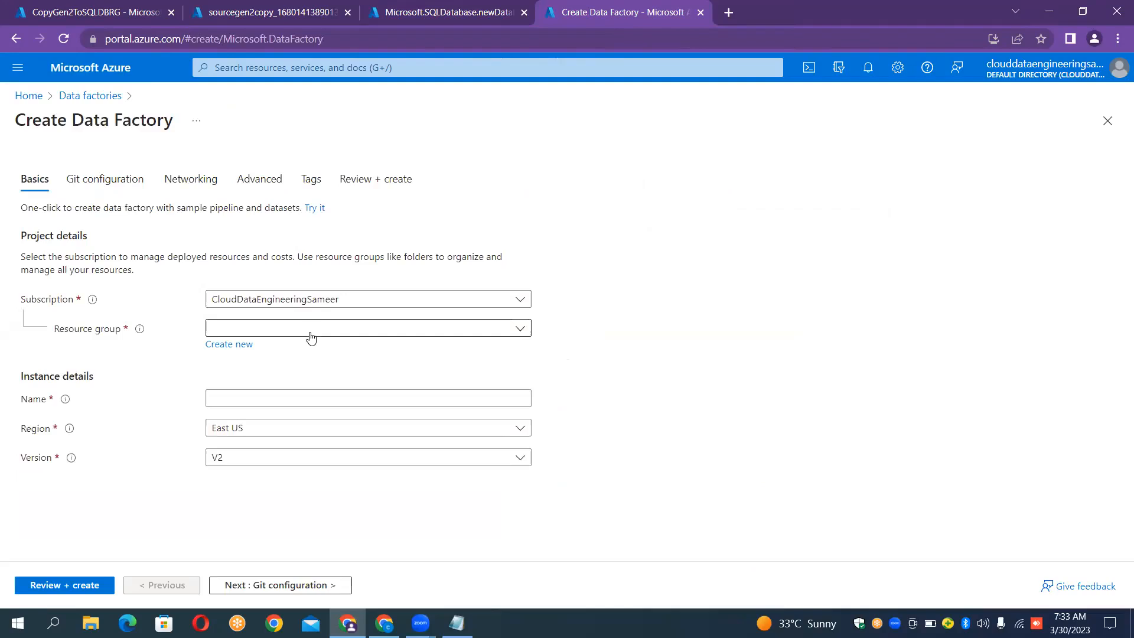
# Create data factory InstanceGen2ToSQLDB in resource group CopyGen2ToSQLDBRG, validate it, and start deployment
pyautogui.click(311, 338)
pyautogui.click(265, 386)
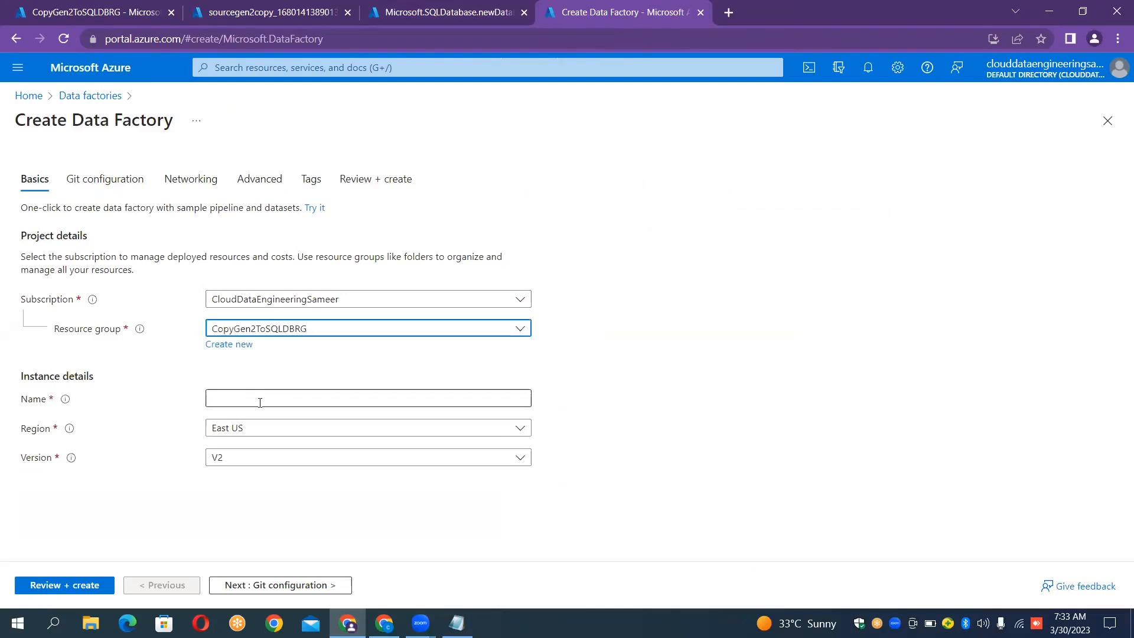
pyautogui.click(260, 403)
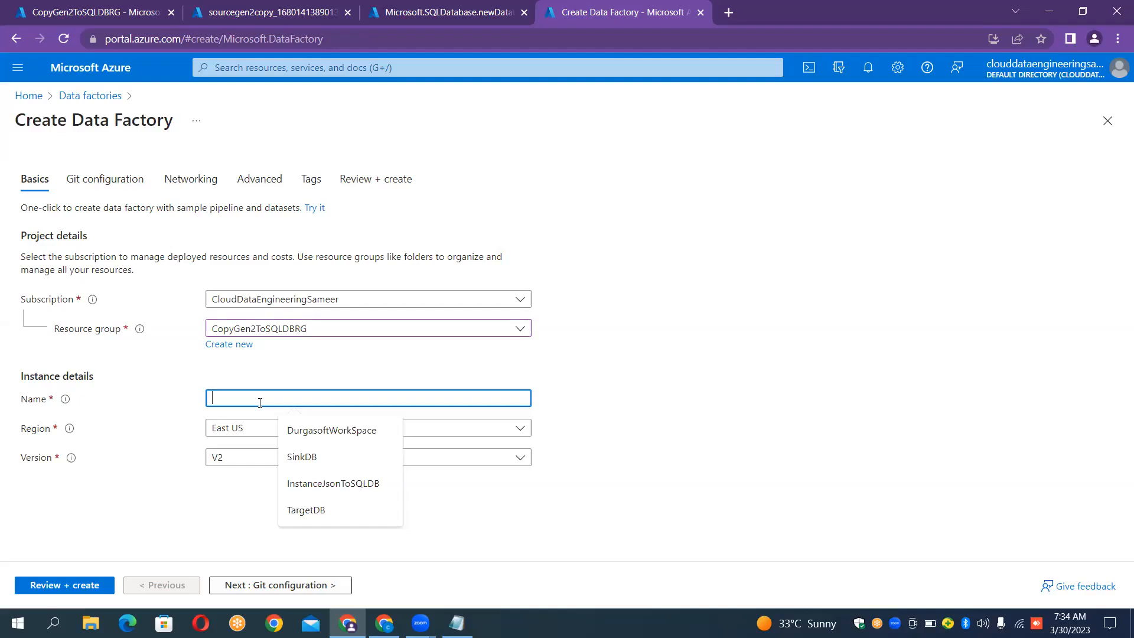
pyautogui.write('I')
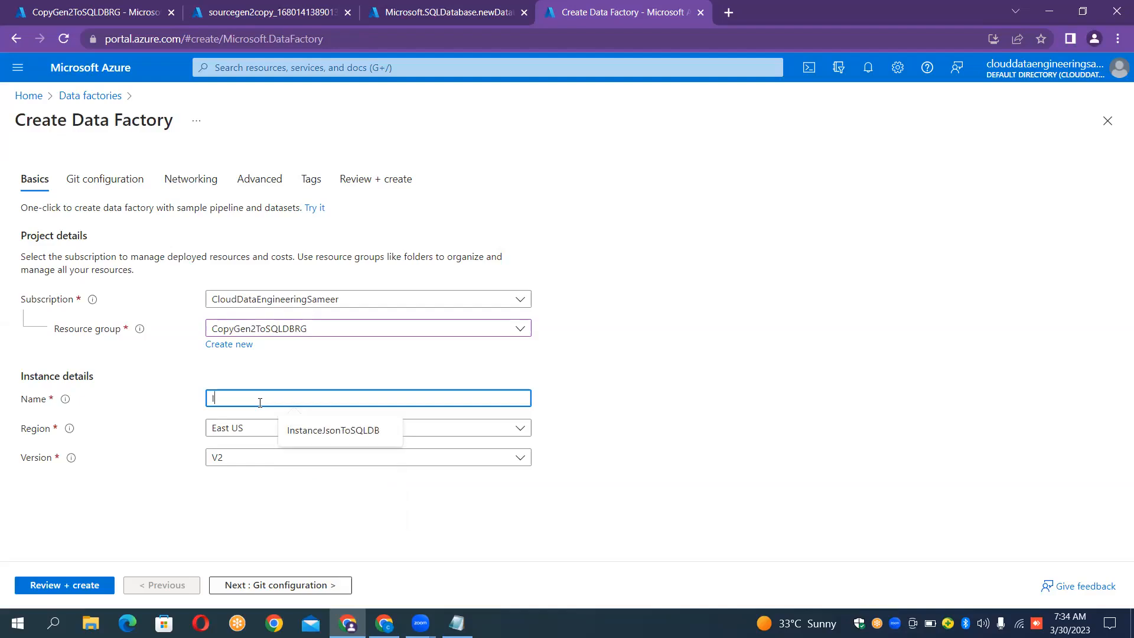
pyautogui.write('nstanceGen')
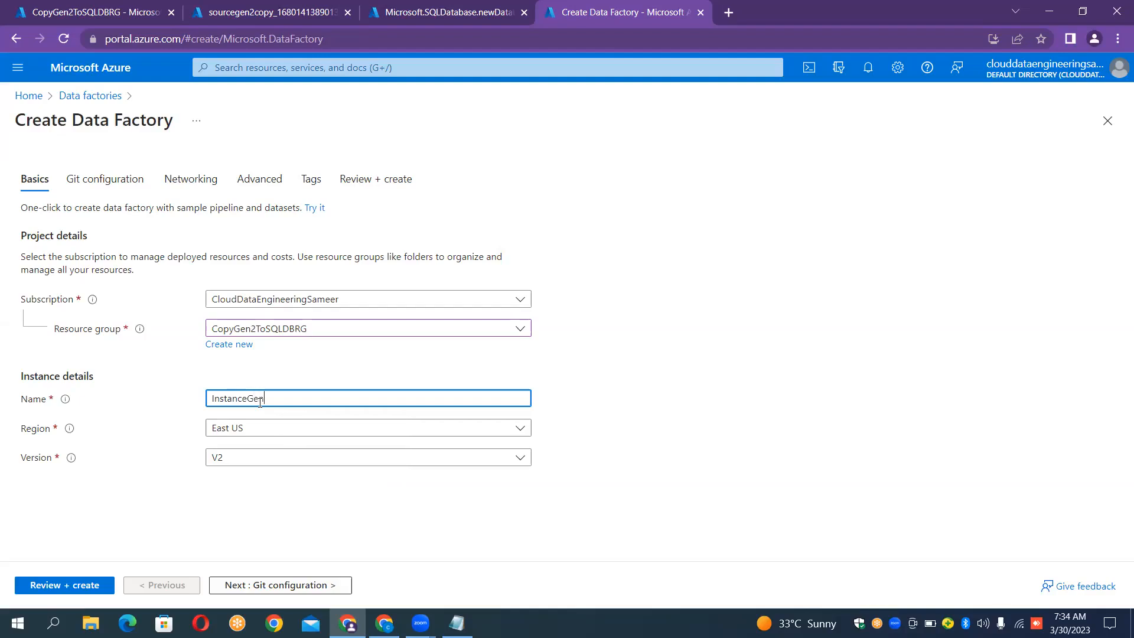
pyautogui.write('2ToSQLDB')
pyautogui.click(220, 492)
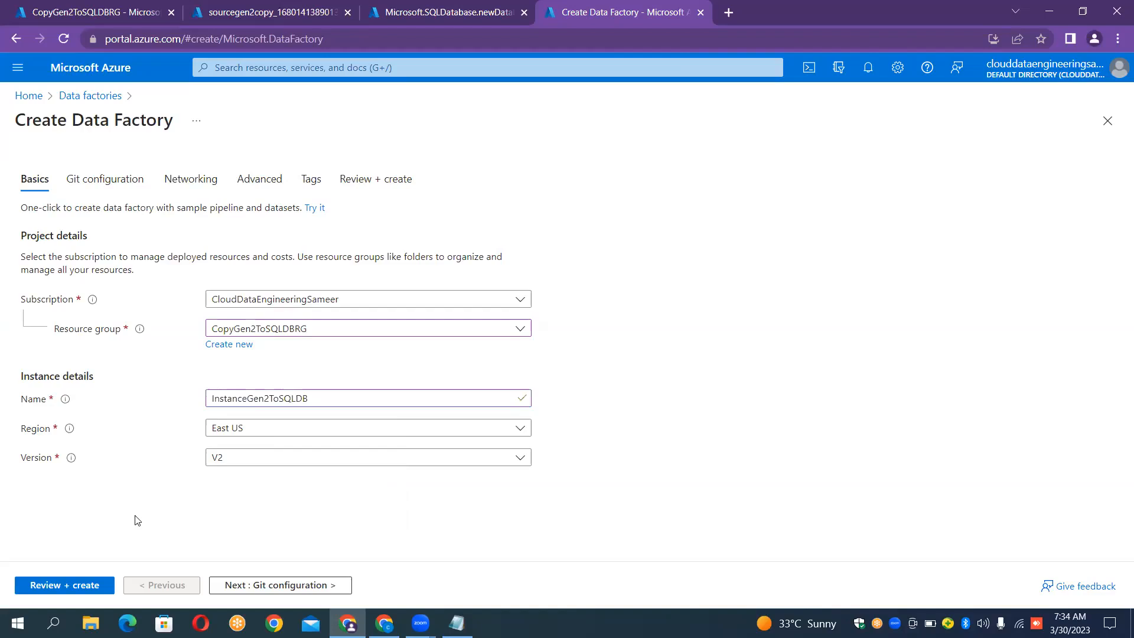
pyautogui.click(59, 584)
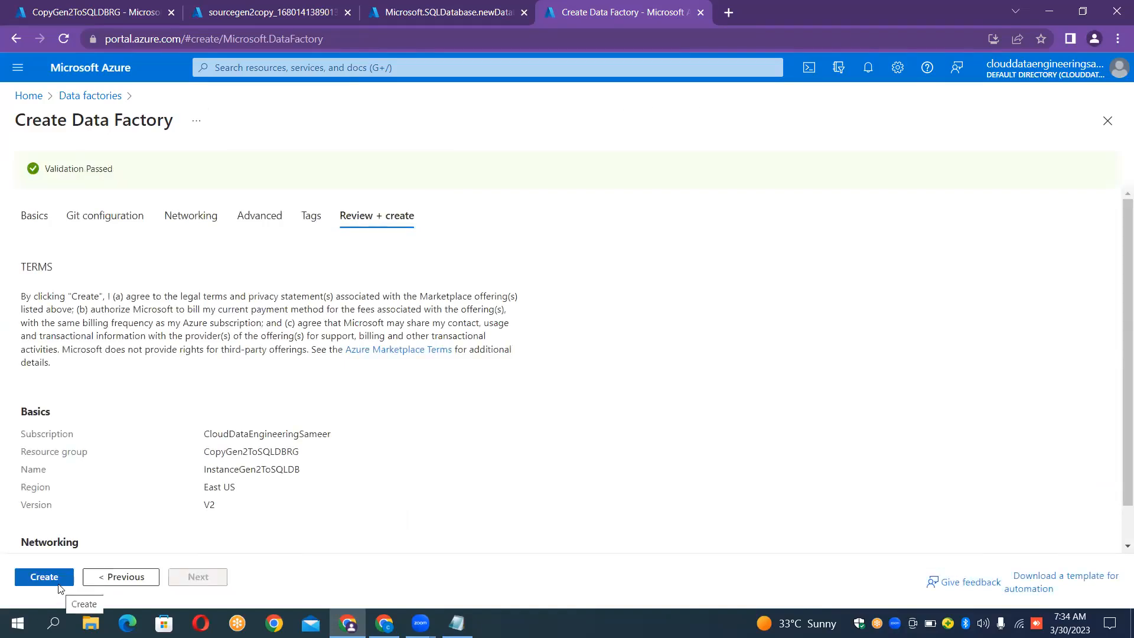
pyautogui.click(58, 585)
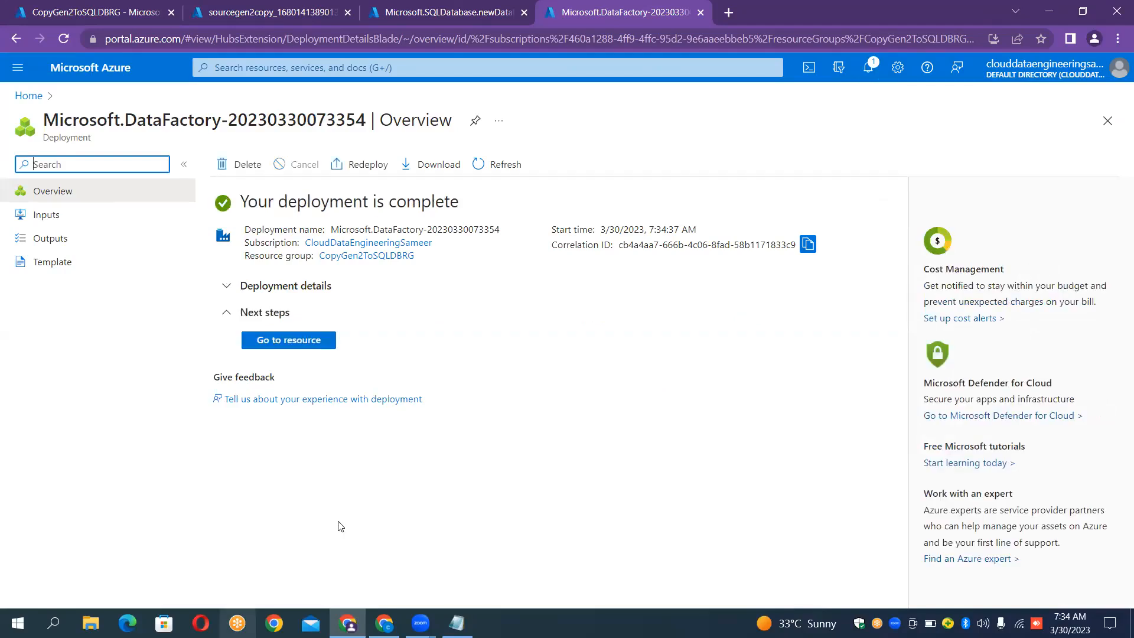
# Launch Data Factory Studio for InstanceGen2ToSQLDB, expand its navigation, then return to the sourcegen2copy deployment
pyautogui.click(329, 345)
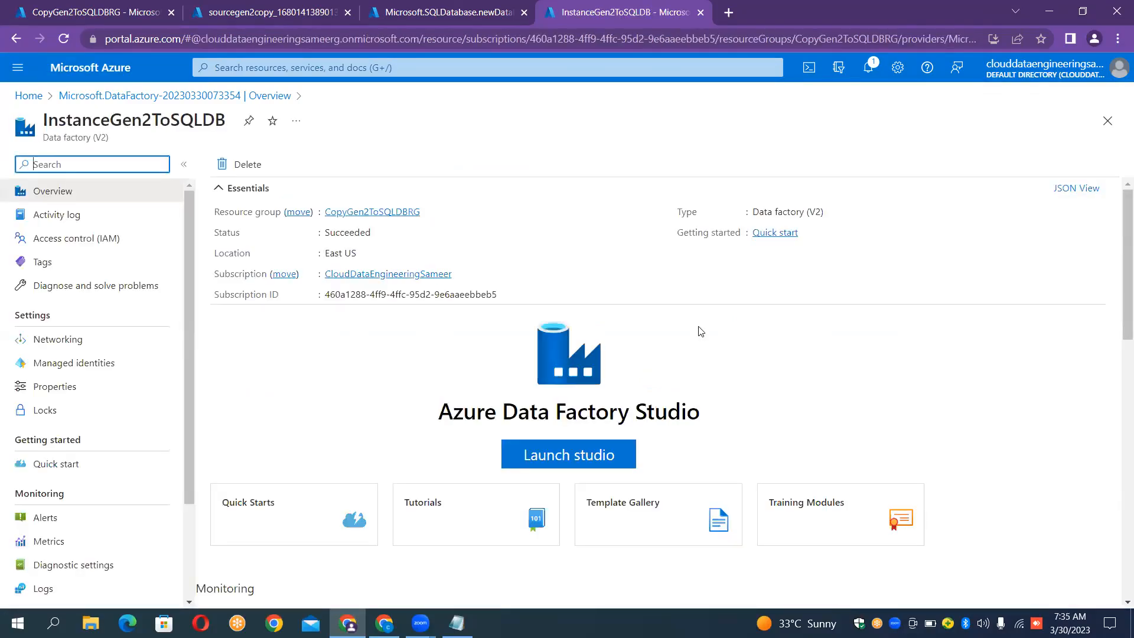
pyautogui.click(555, 458)
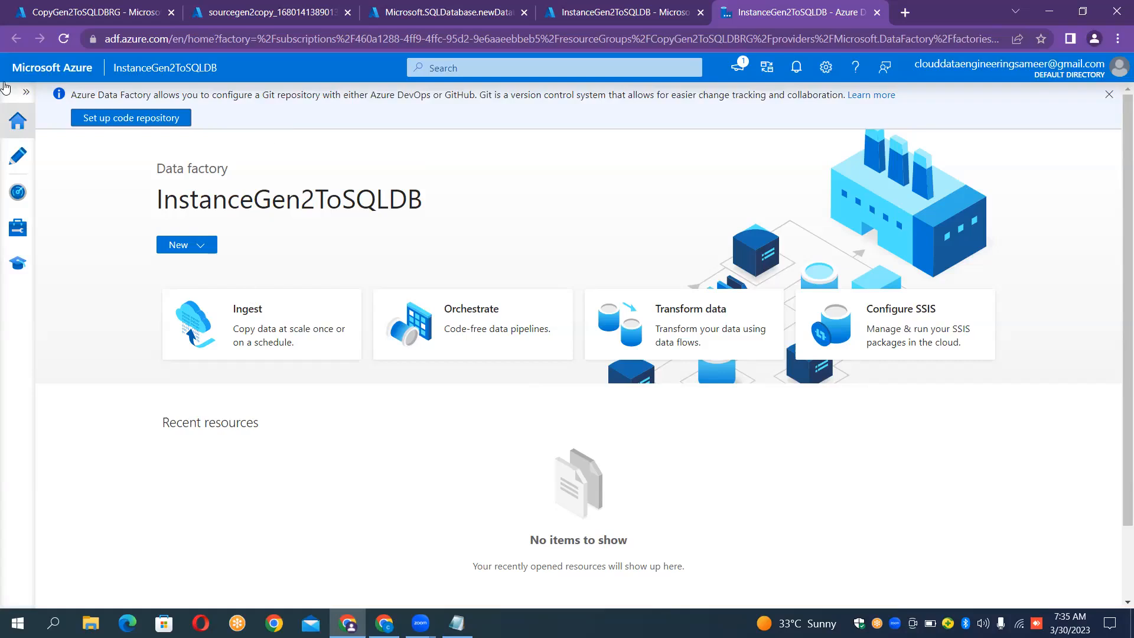
pyautogui.click(24, 94)
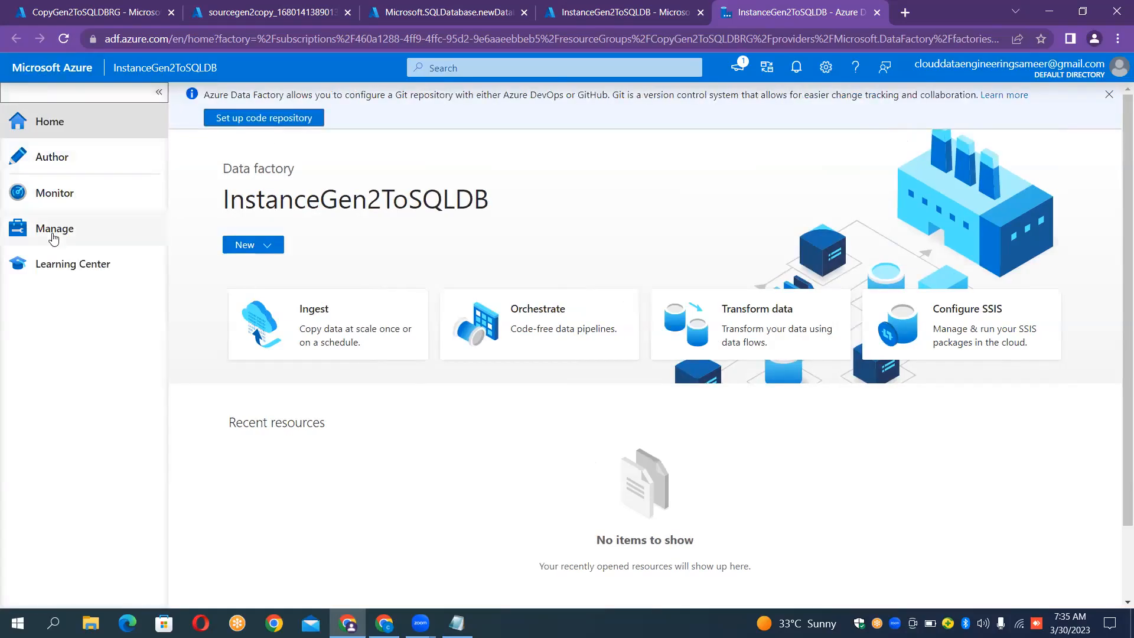
pyautogui.click(294, 12)
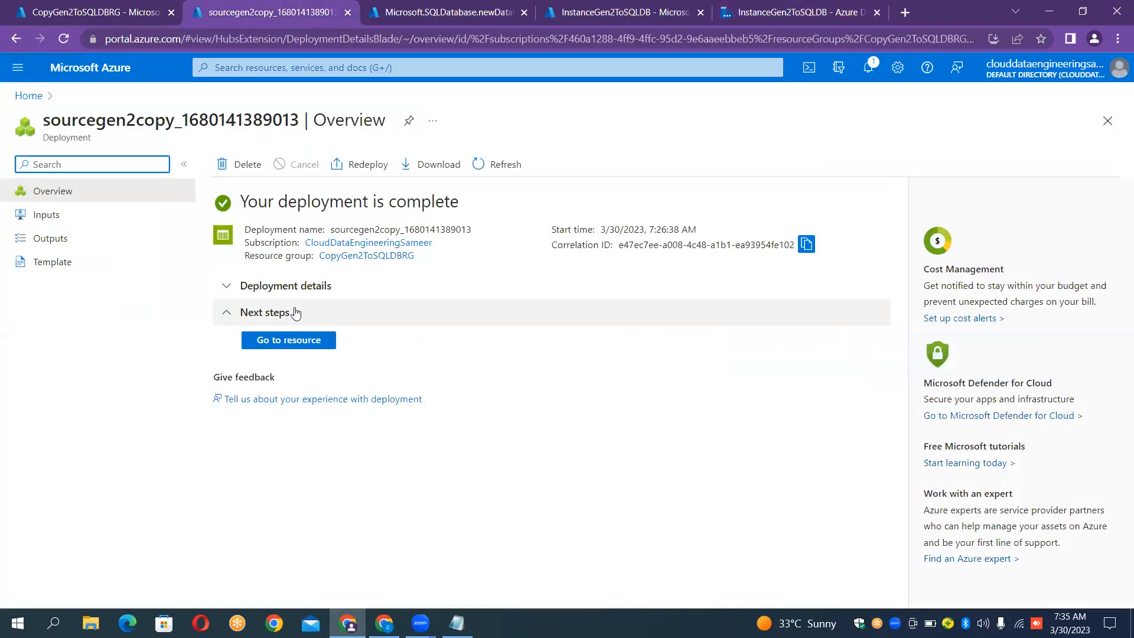
# Go to the sourcegen2copy storage account's Containers list and begin a new container
pyautogui.click(301, 339)
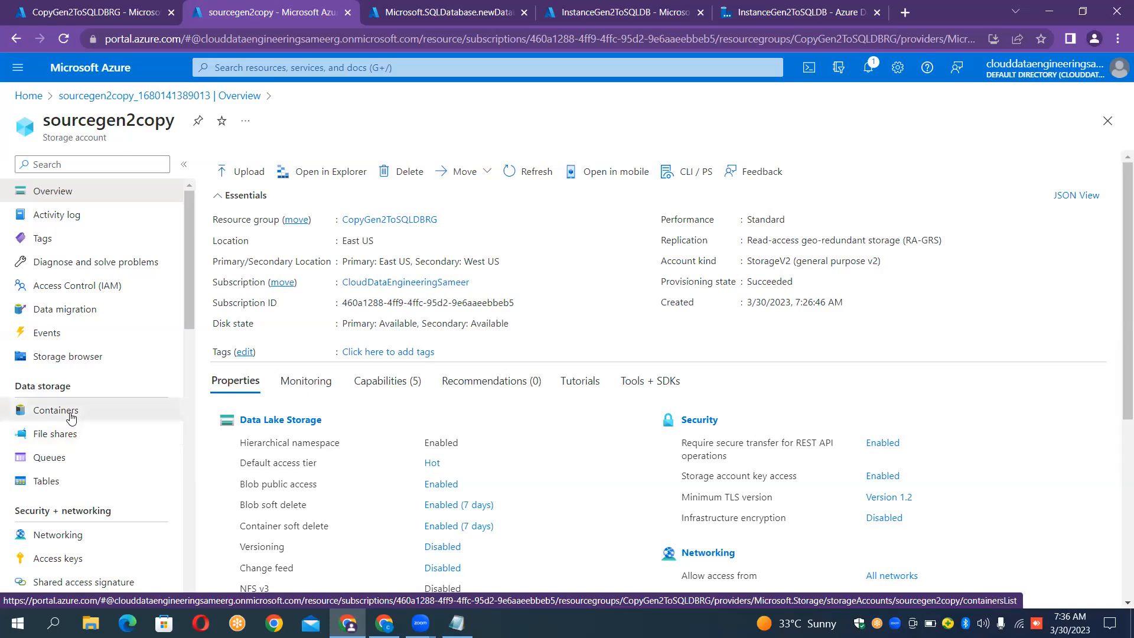
pyautogui.click(71, 417)
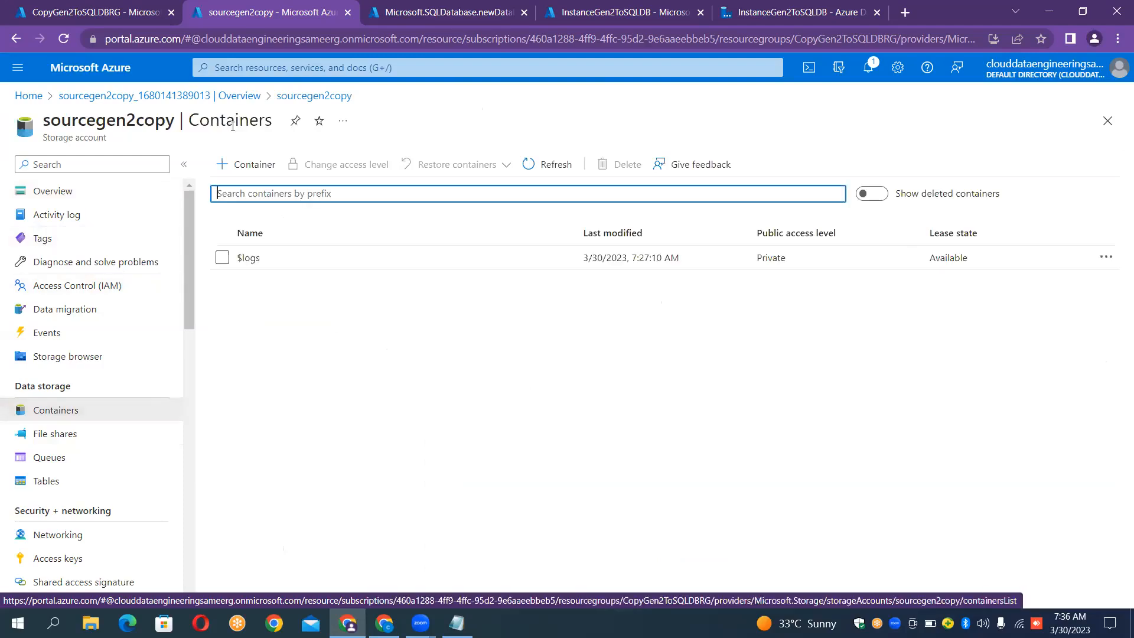
pyautogui.click(249, 165)
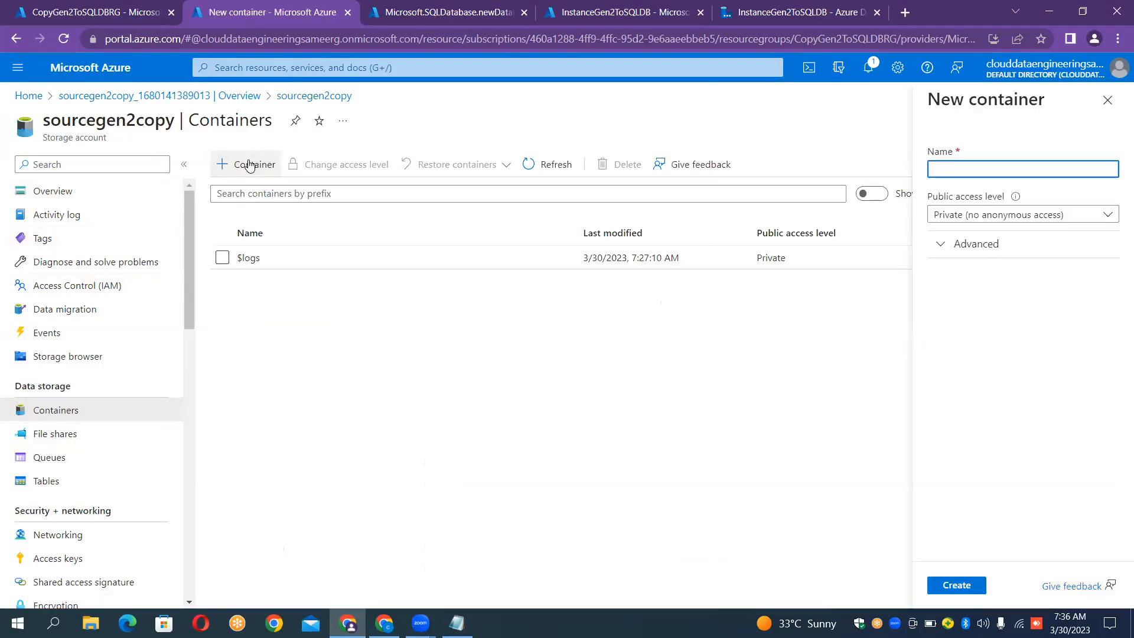
# Create a private container named 'input' and open it
pyautogui.write('input')
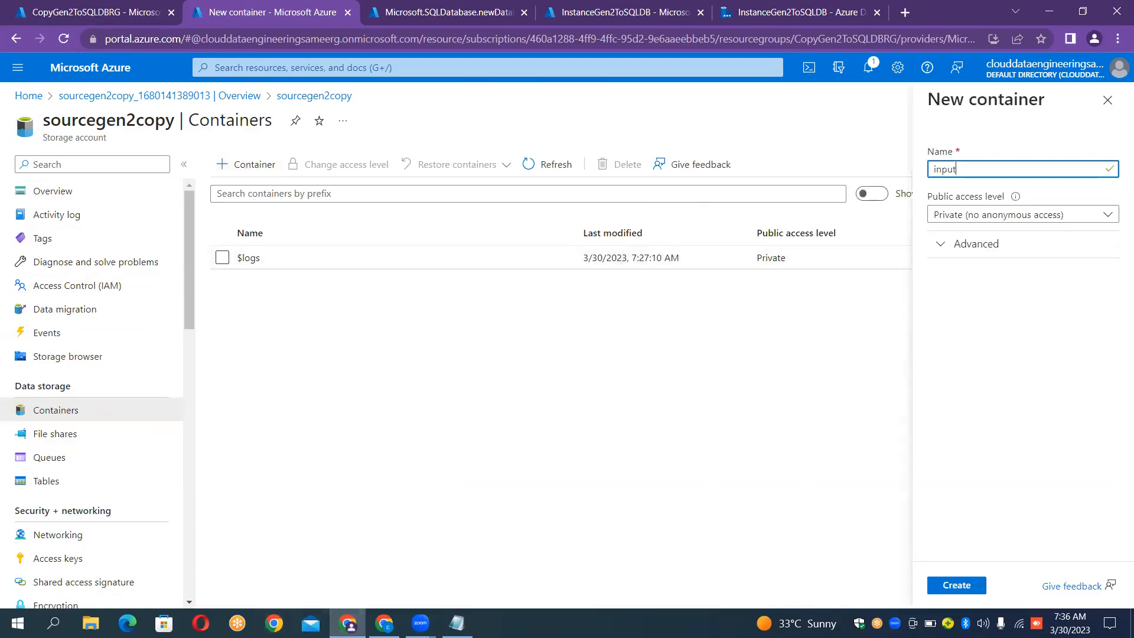
pyautogui.click(937, 584)
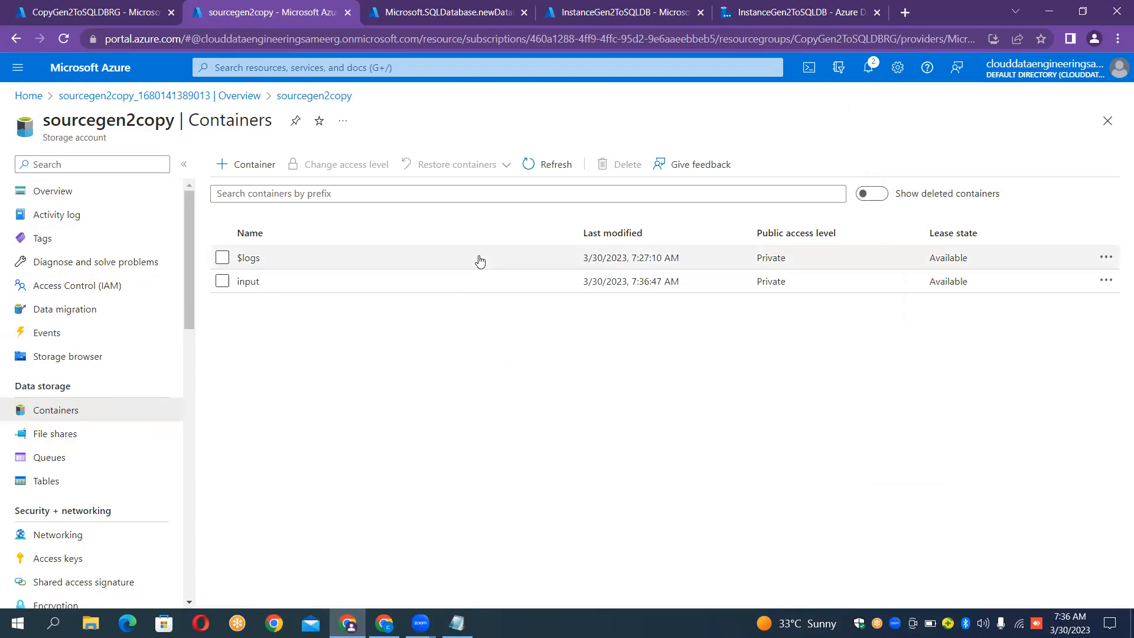
pyautogui.click(481, 289)
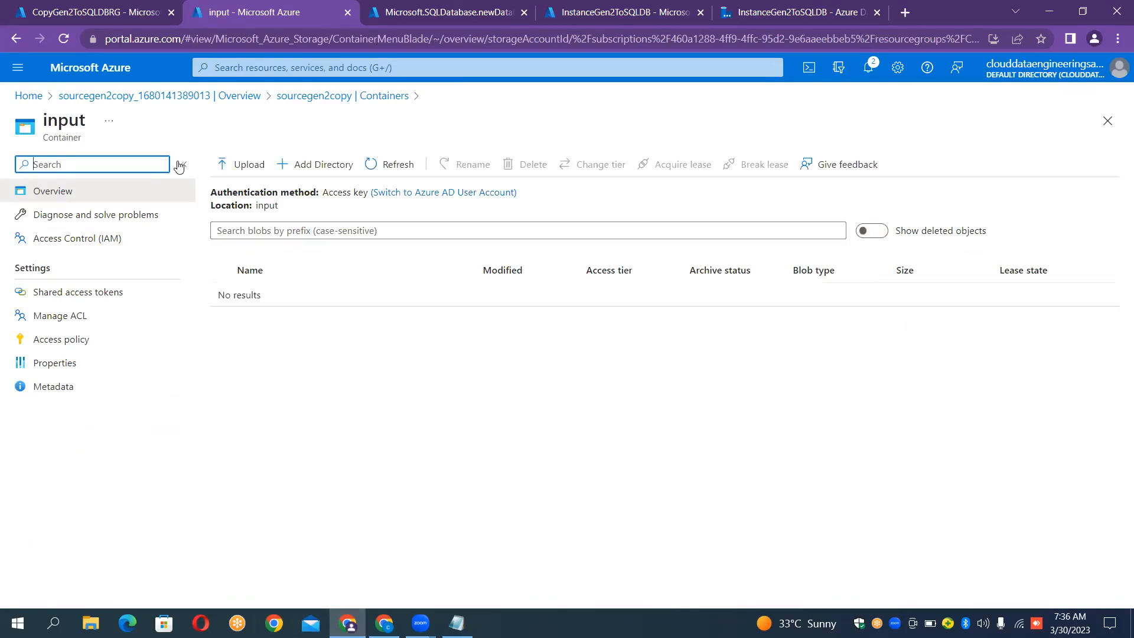
# Upload countries.csv and airlines.csv from the Data_Files folder into the input container
pyautogui.click(262, 167)
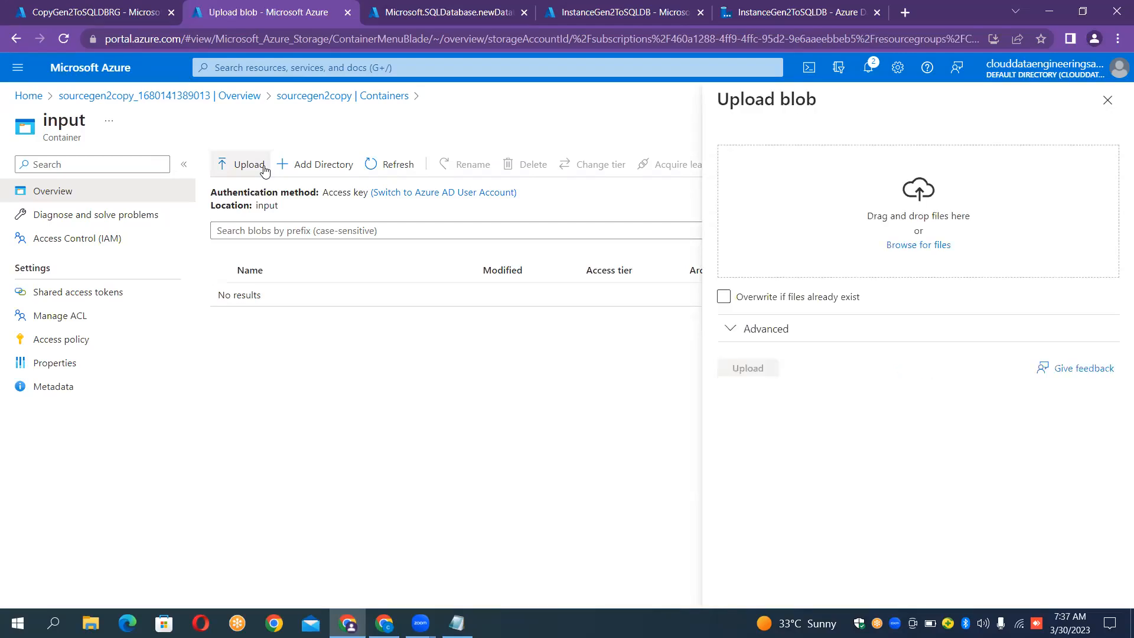
pyautogui.click(941, 246)
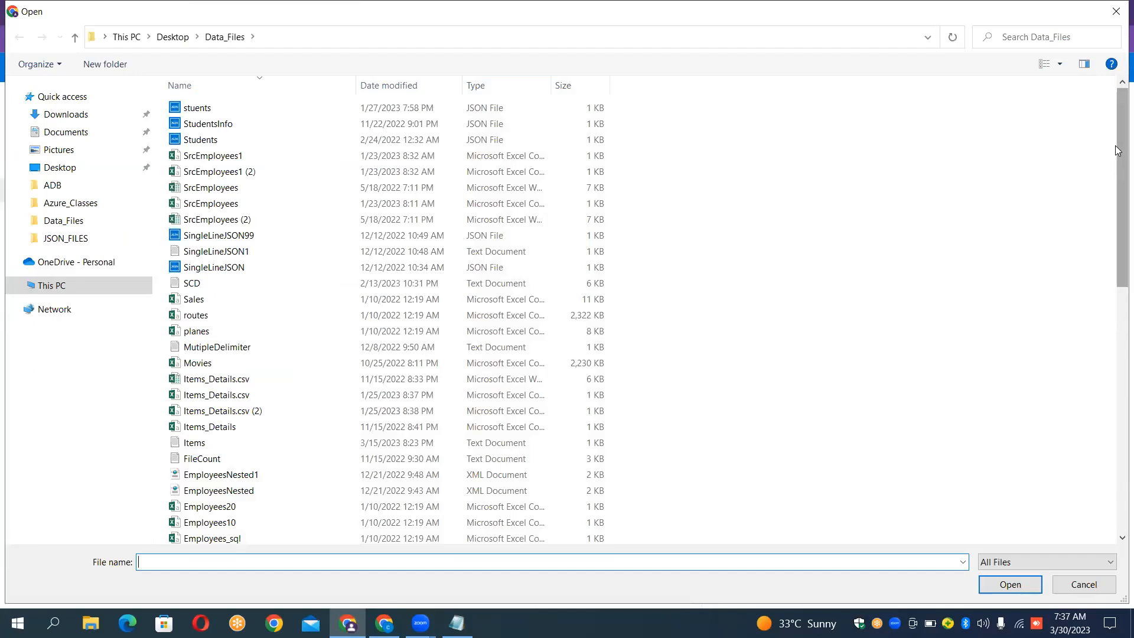
pyautogui.moveTo(1117, 151); pyautogui.dragTo(1118, 390)
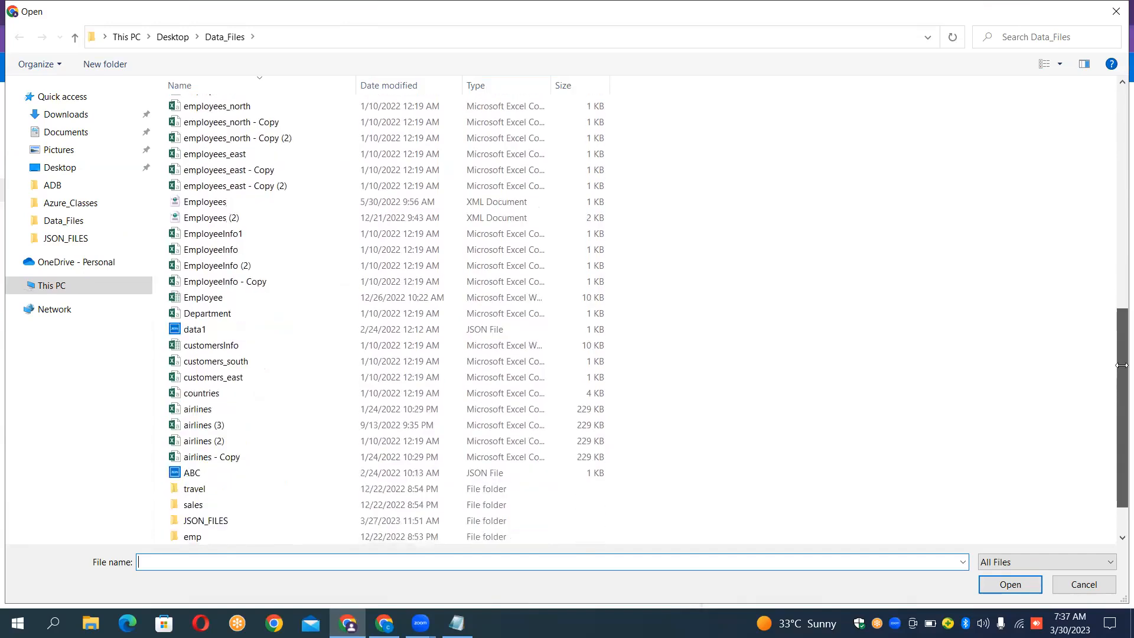
pyautogui.click(212, 401)
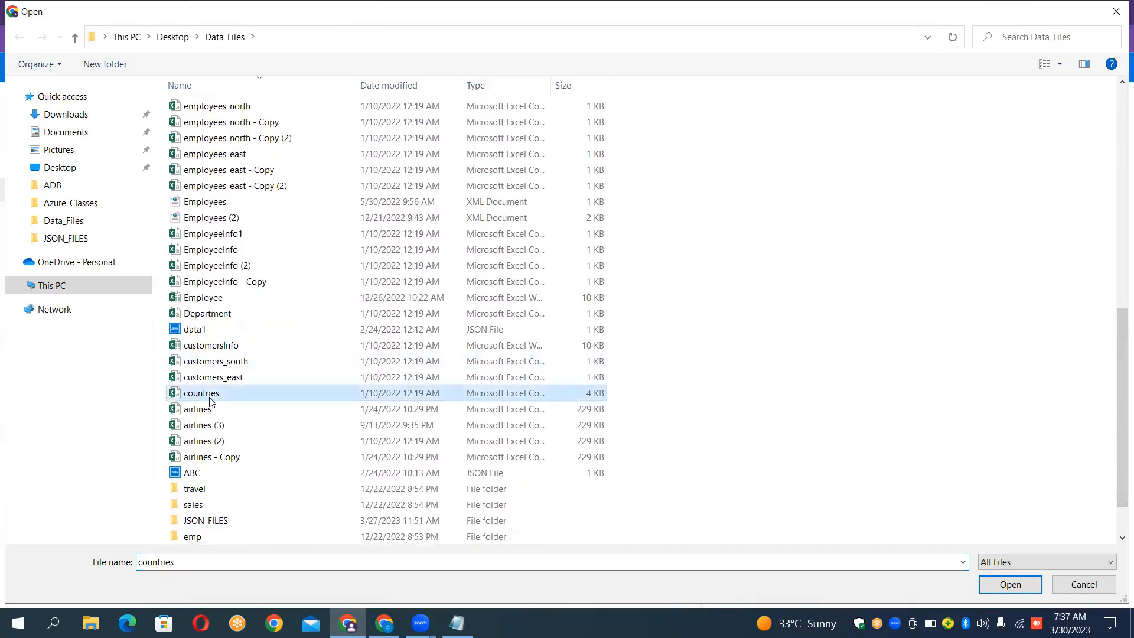
pyautogui.keyDown('ctrl'); pyautogui.click(201, 409); pyautogui.keyUp('ctrl')
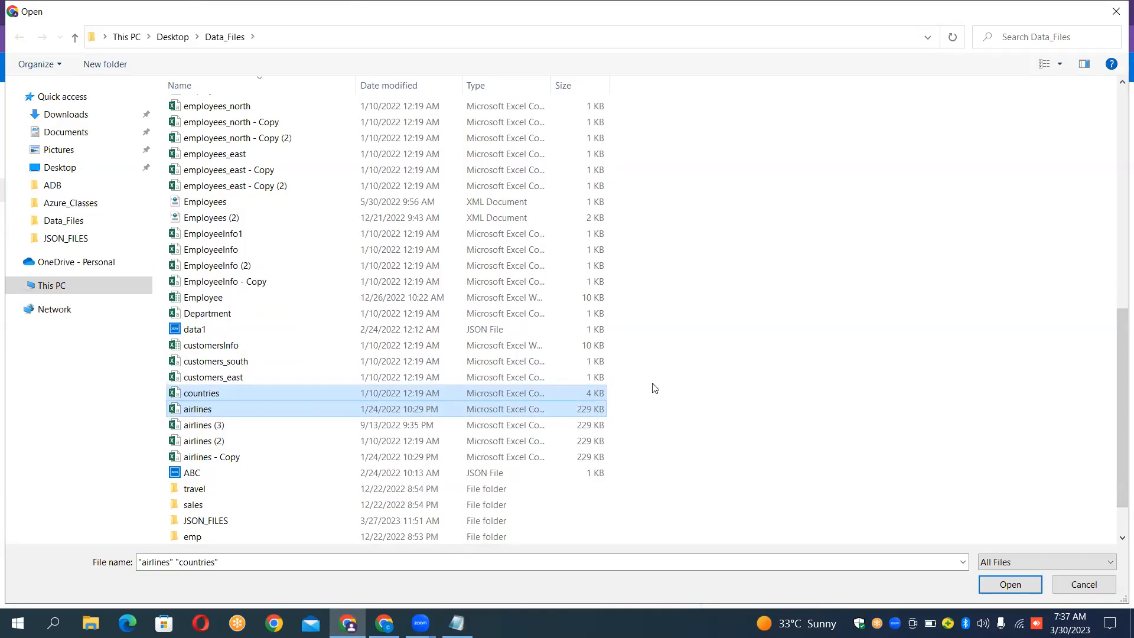
pyautogui.click(1016, 585)
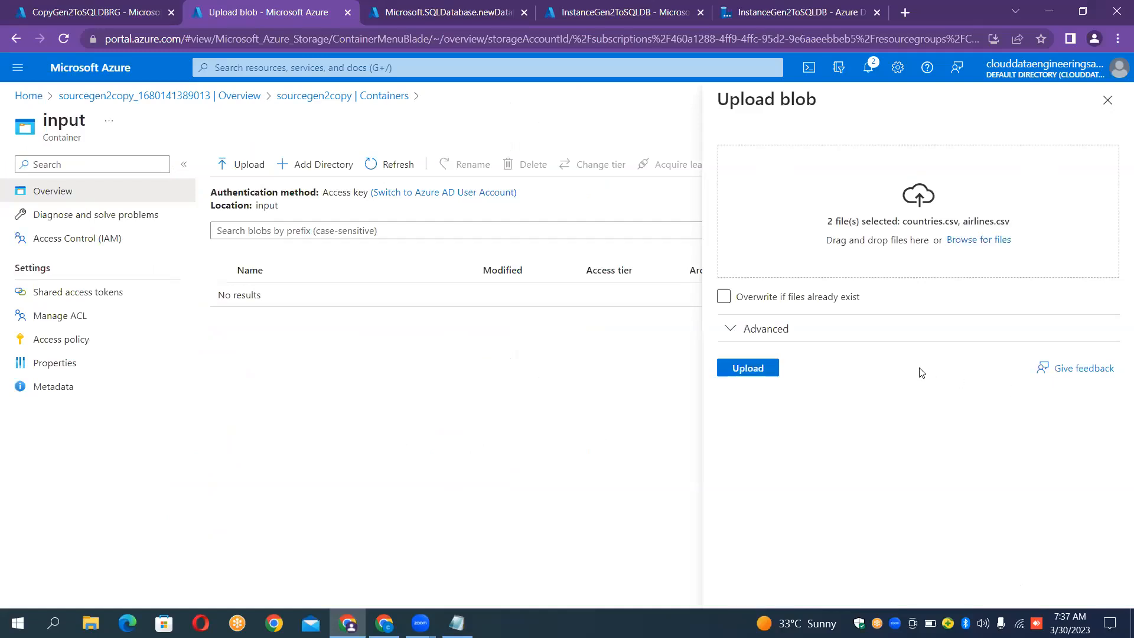
pyautogui.click(771, 367)
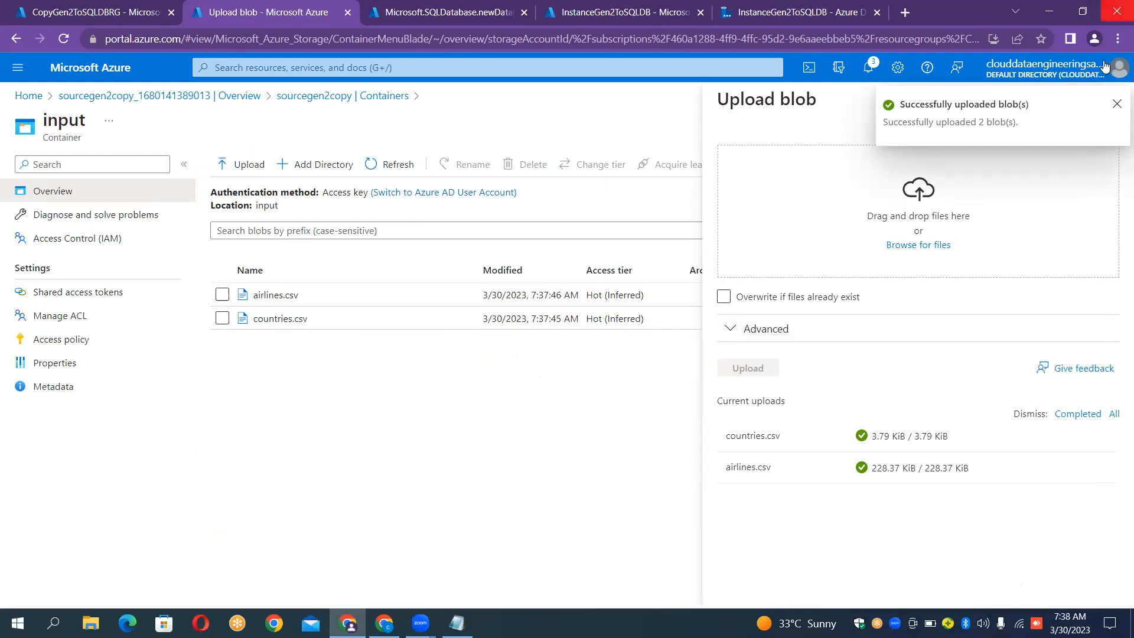
pyautogui.click(1115, 105)
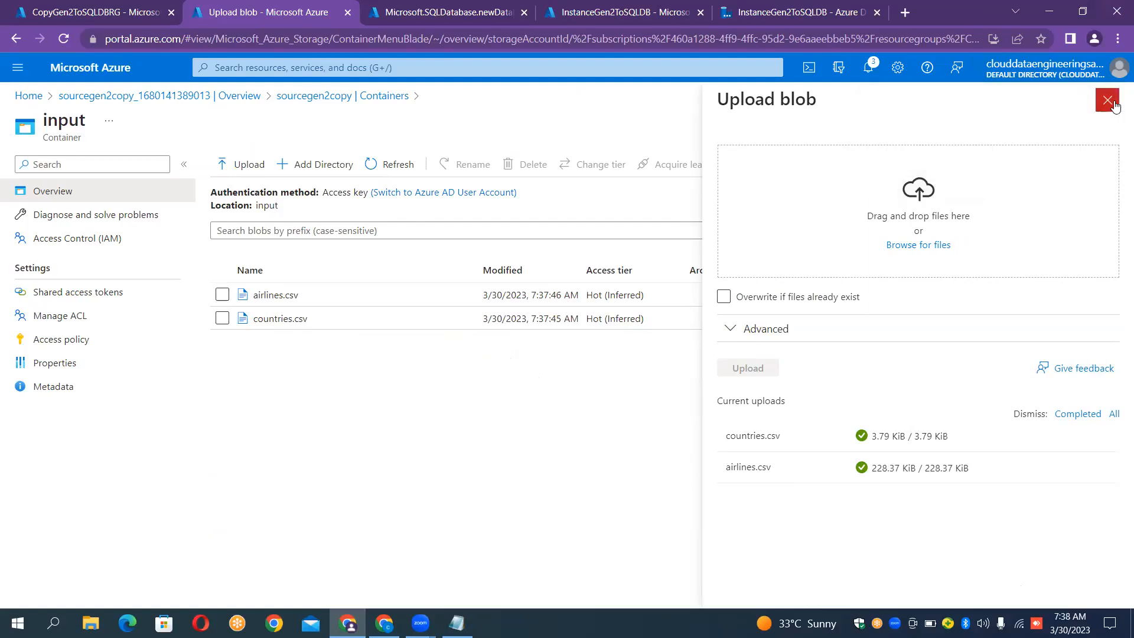
pyautogui.click(1108, 100)
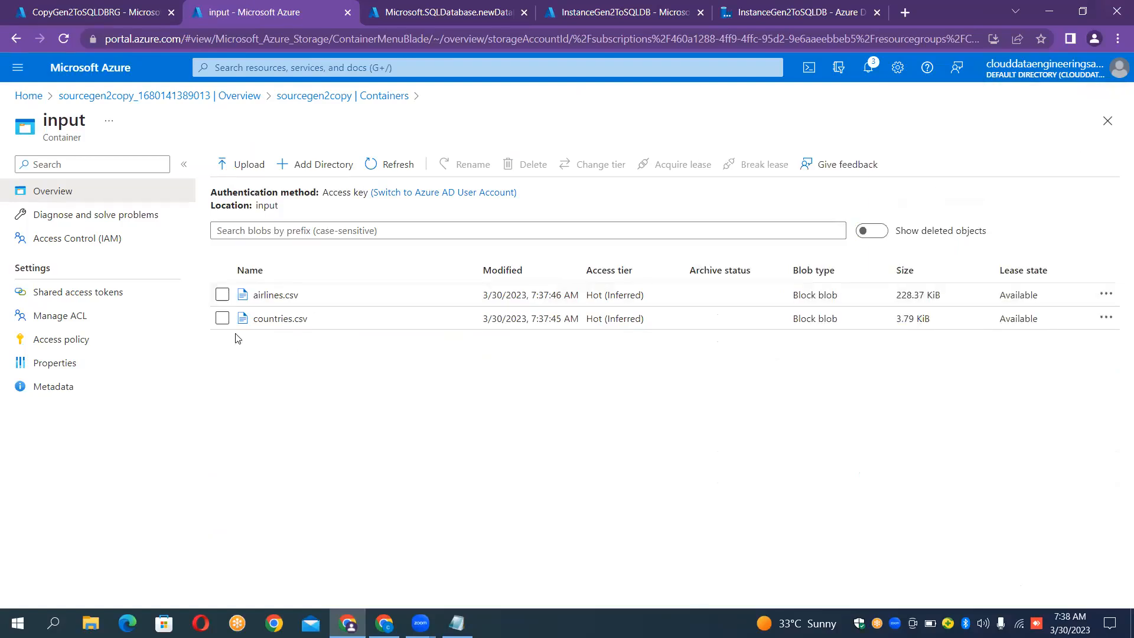
# View the CSV contents of airlines.csv and then countries.csv in the Edit view
pyautogui.click(272, 296)
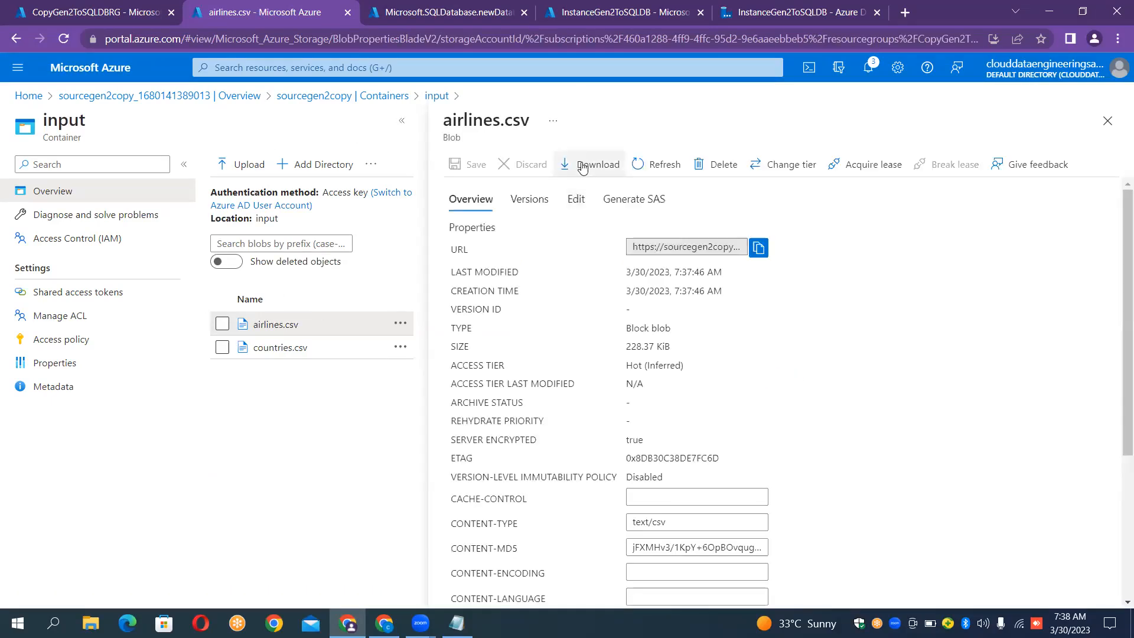
pyautogui.click(577, 200)
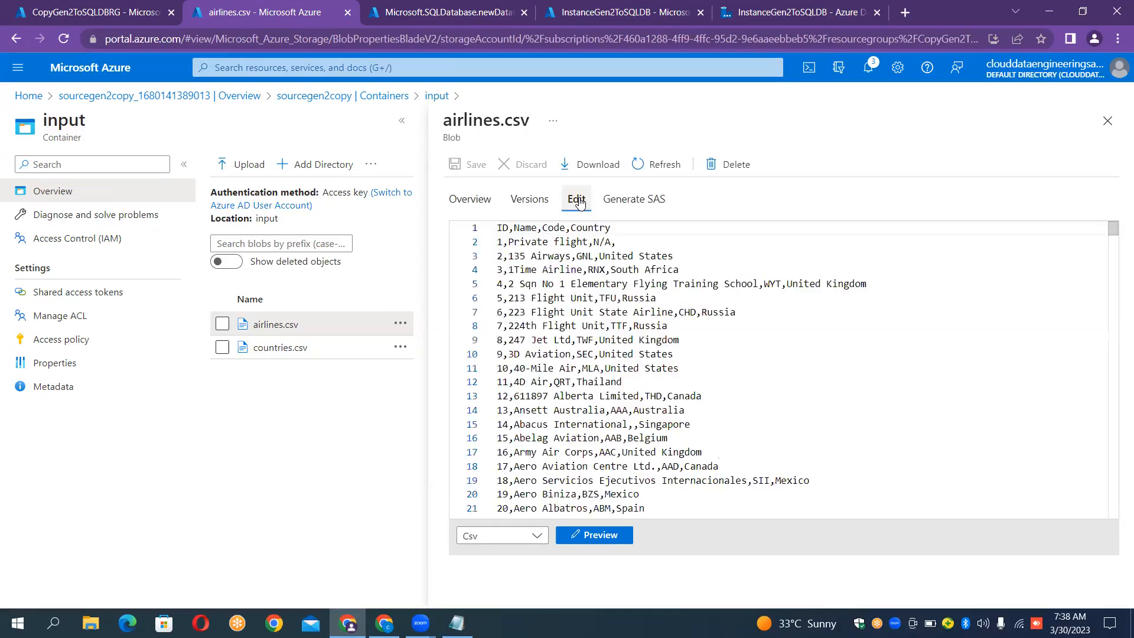
pyautogui.click(1107, 121)
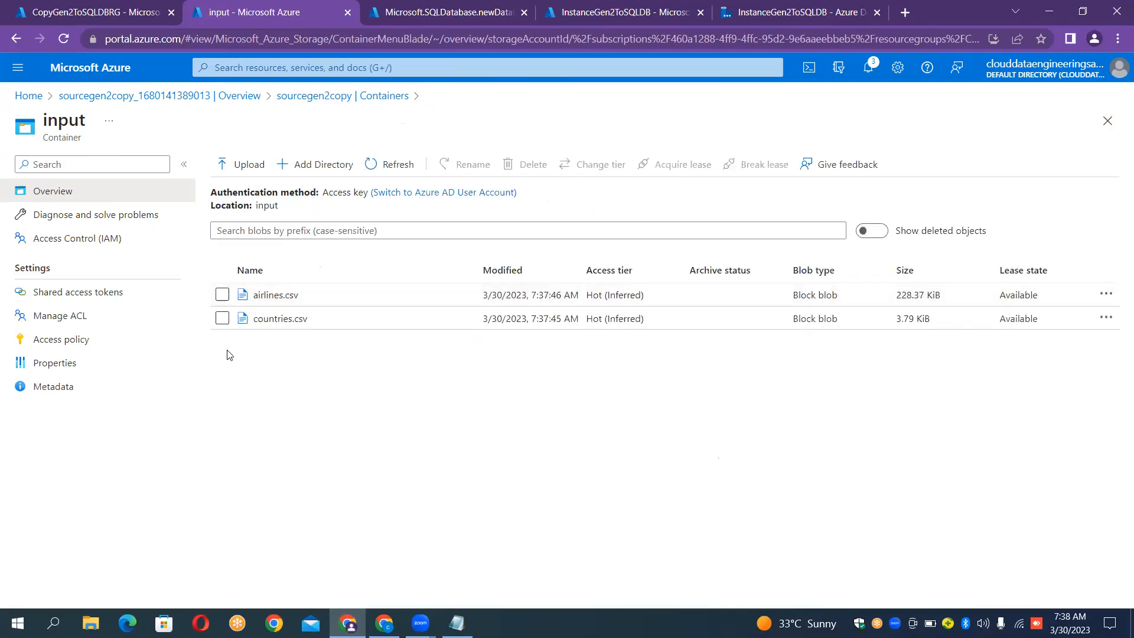
pyautogui.click(263, 319)
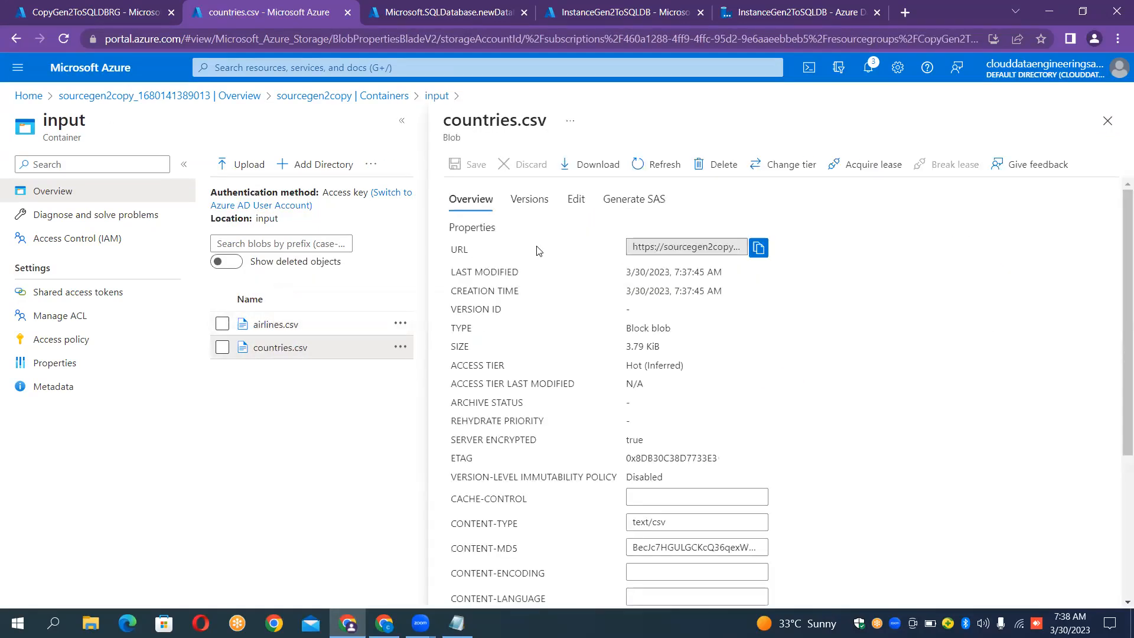
pyautogui.click(569, 199)
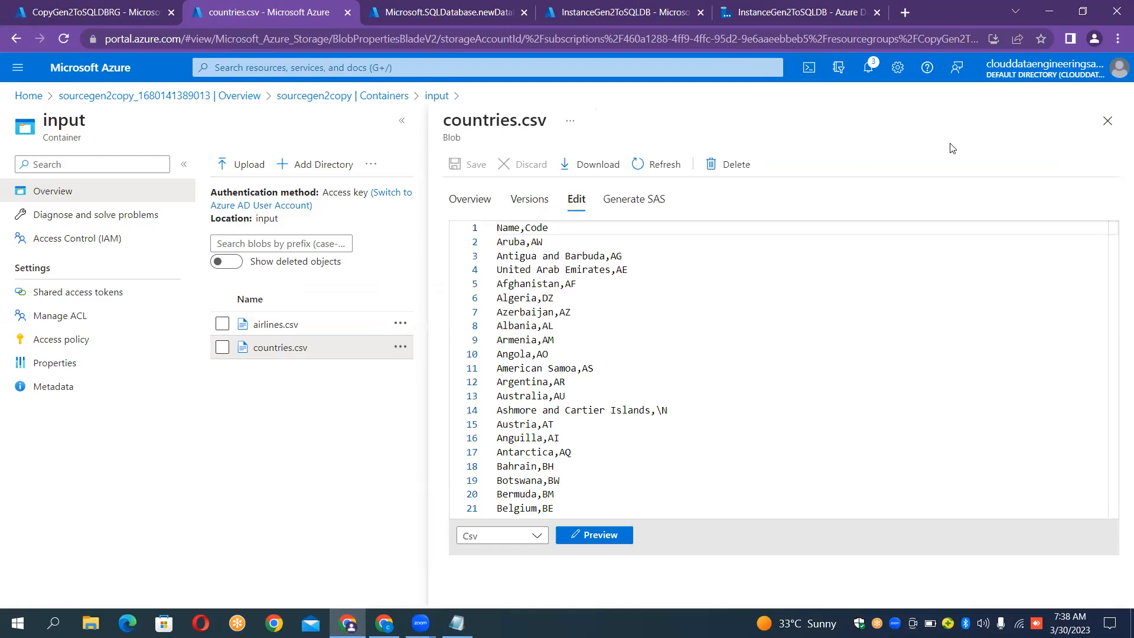
pyautogui.click(1113, 121)
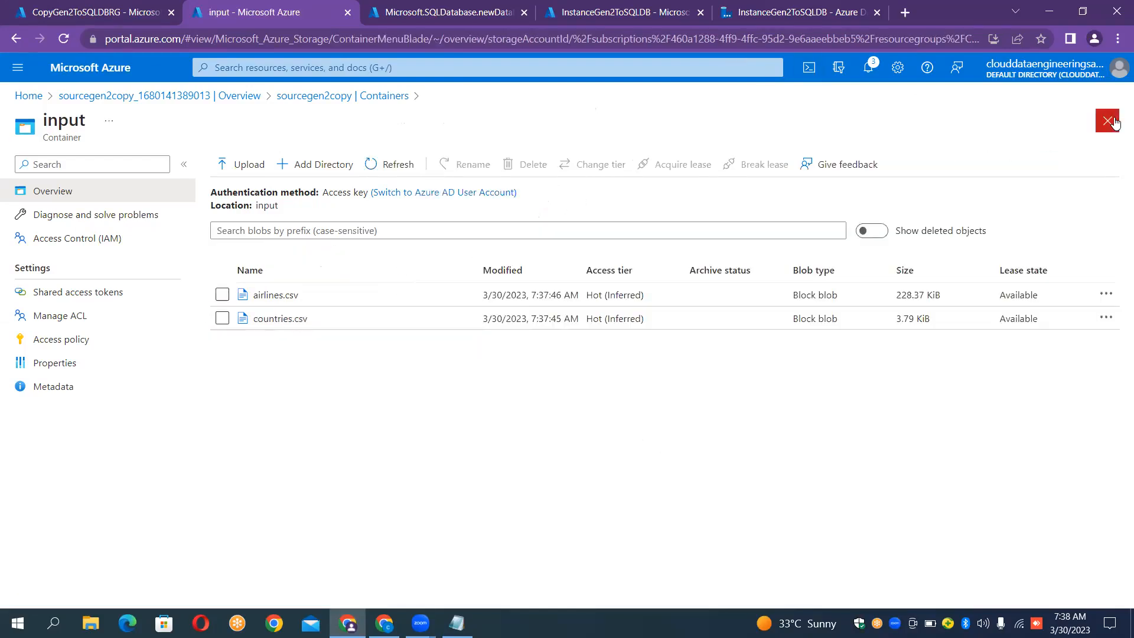
# Open TargetDB's Query editor and sign in with the SQL server password
pyautogui.click(462, 11)
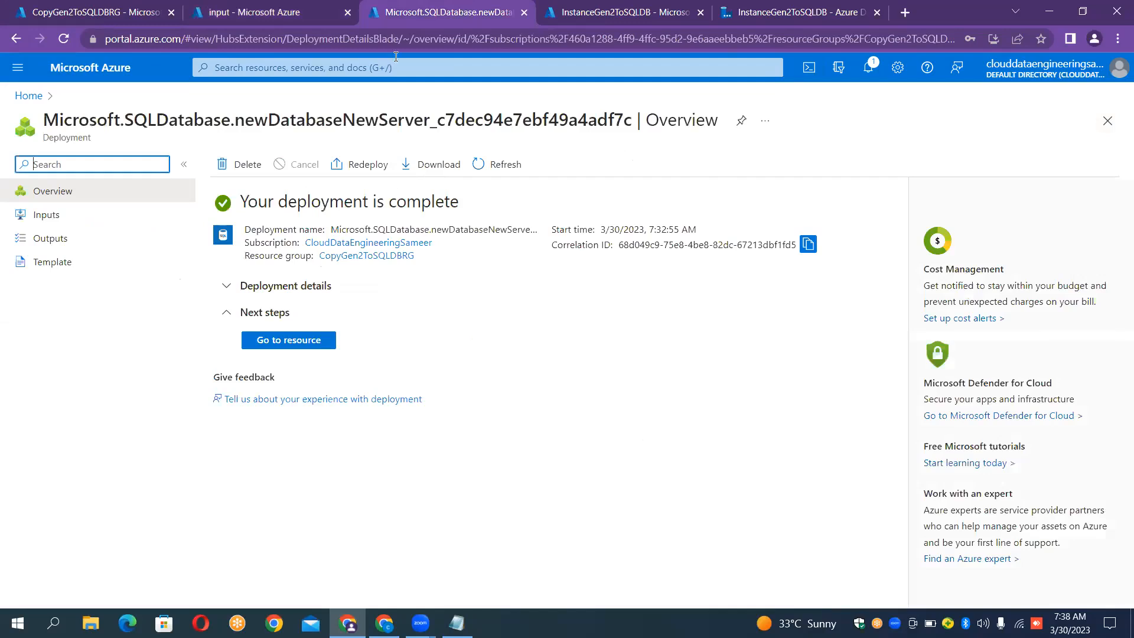
pyautogui.click(276, 343)
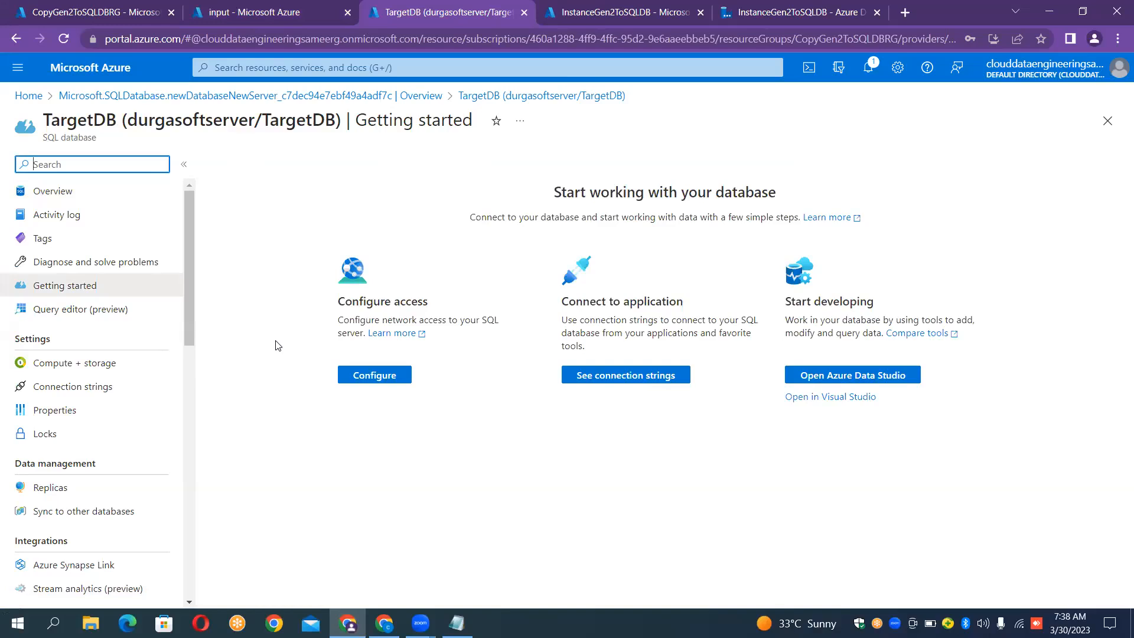
pyautogui.click(111, 318)
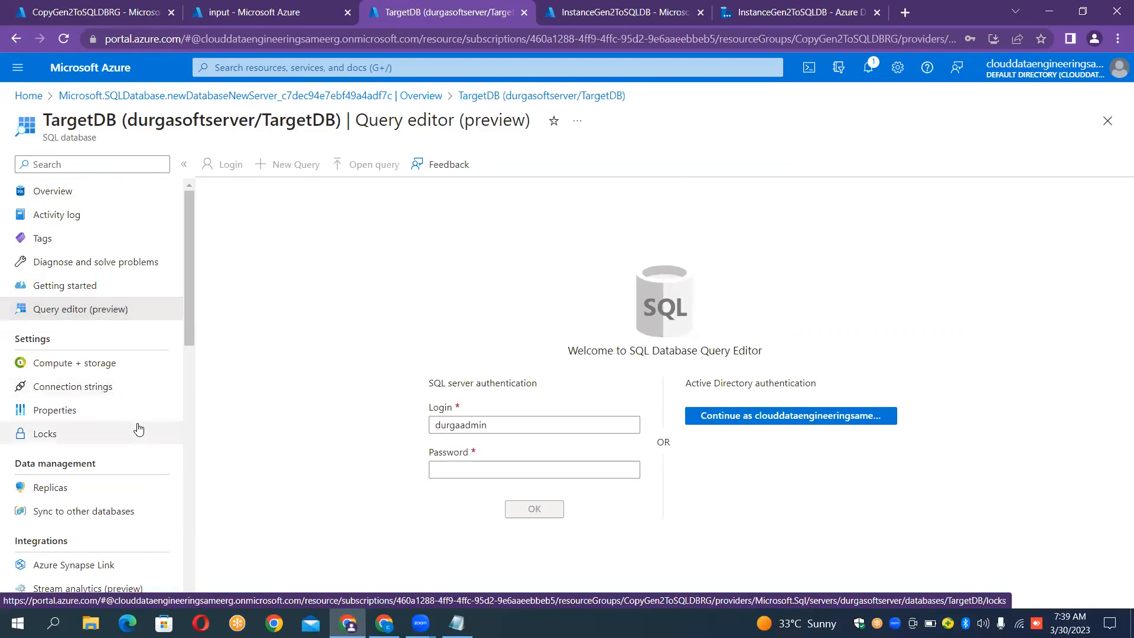
pyautogui.click(464, 471)
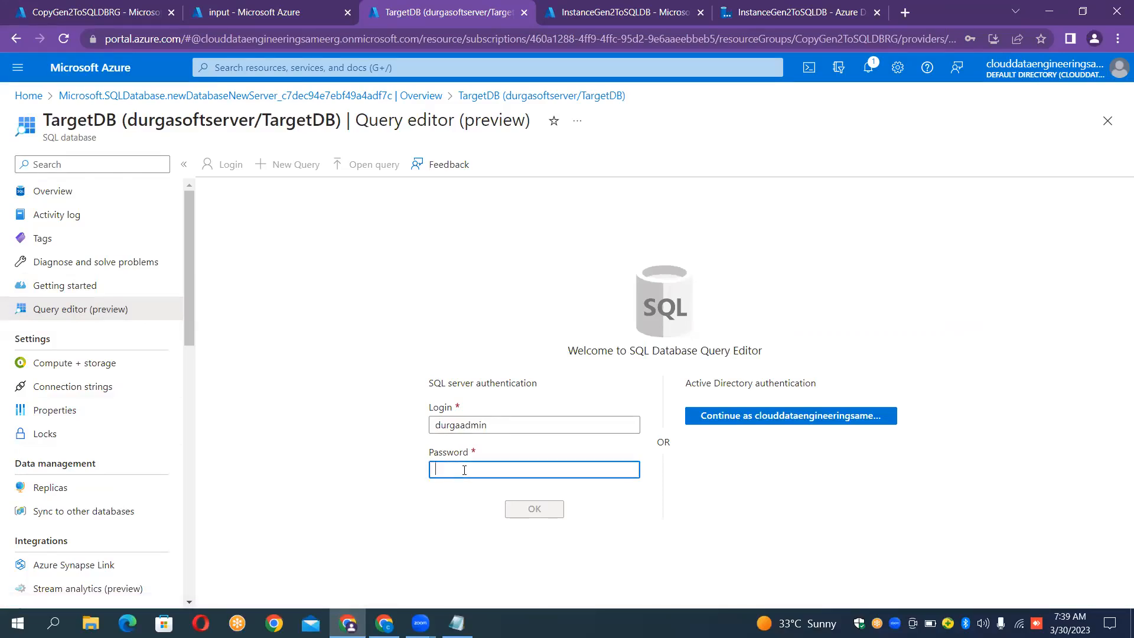
pyautogui.write('•••••••')
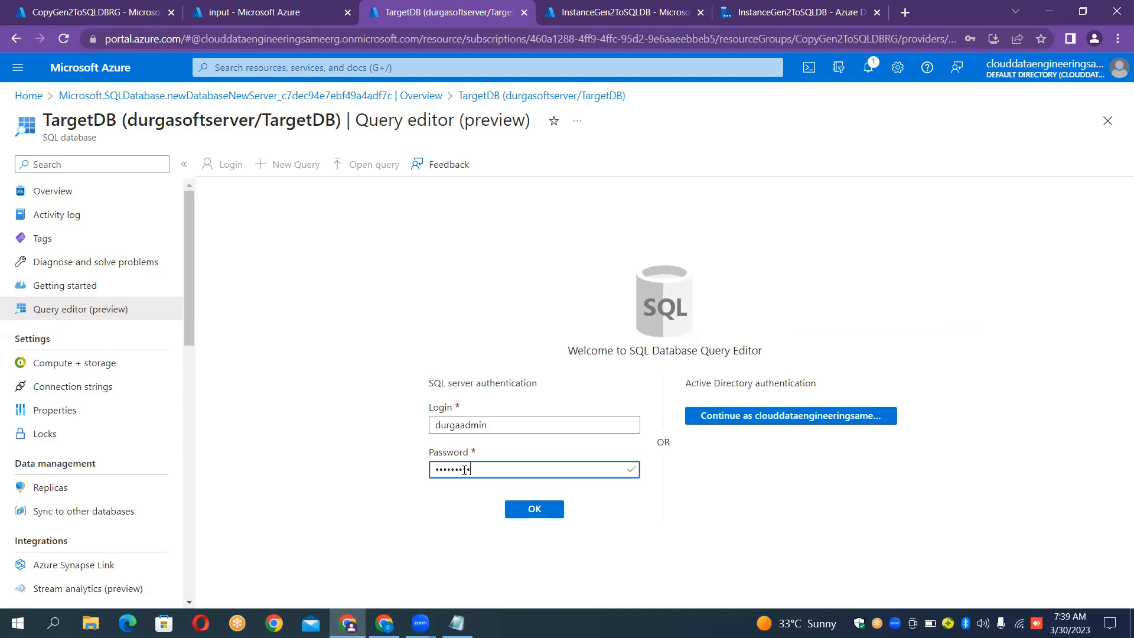
pyautogui.write('•••')
pyautogui.click(528, 509)
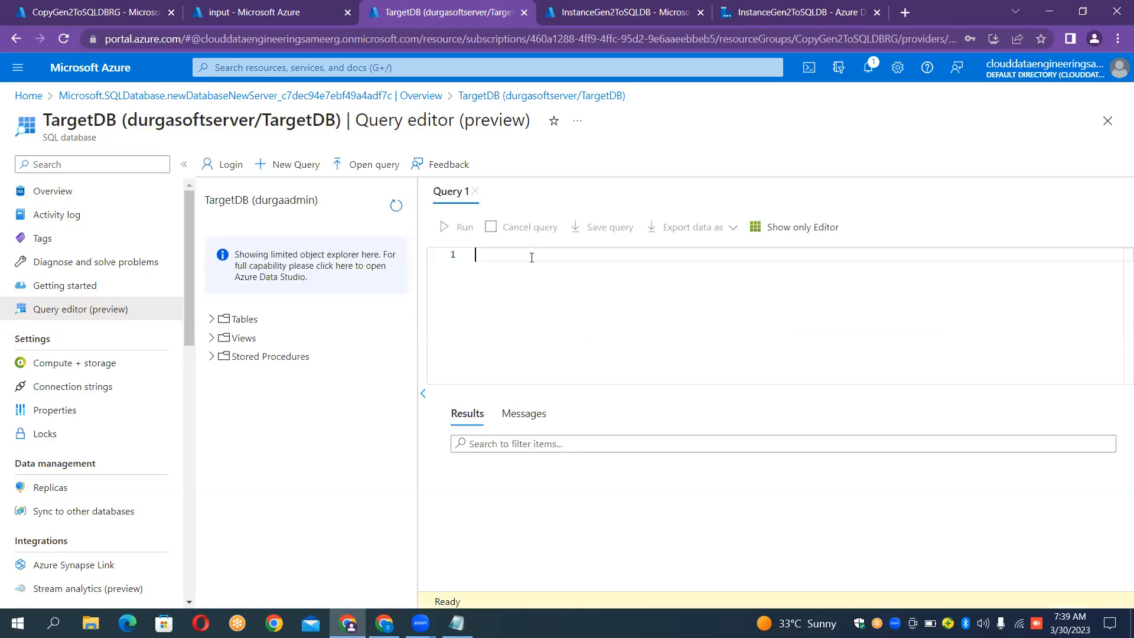
# Check the data factory overview tab, then come back to the TargetDB query editor
pyautogui.click(742, 19)
pyautogui.click(614, 12)
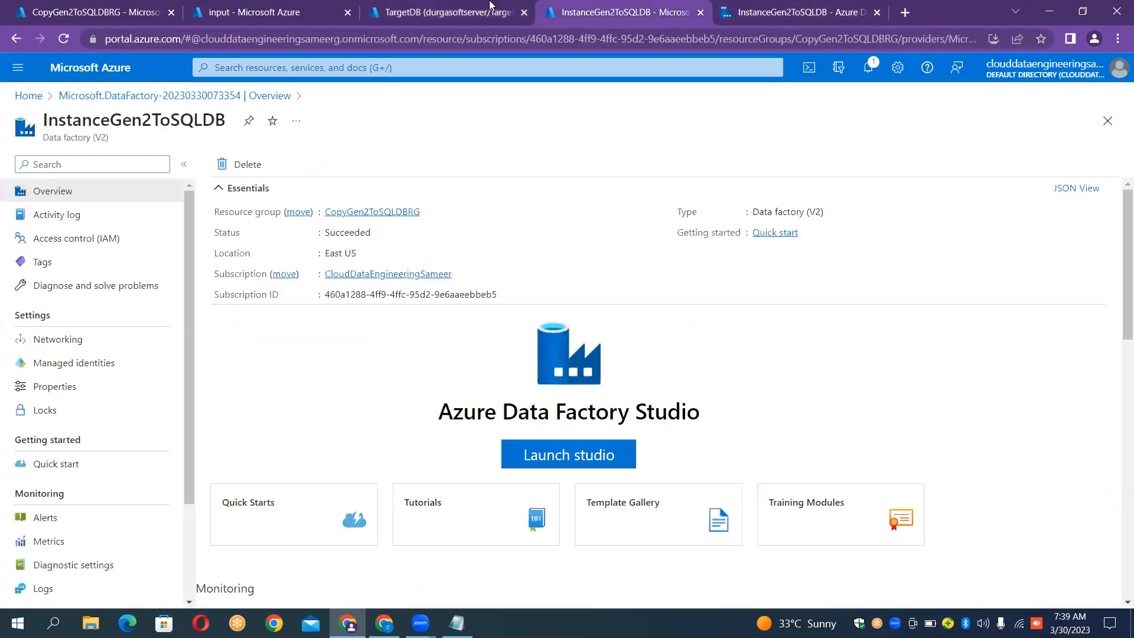
pyautogui.click(472, 5)
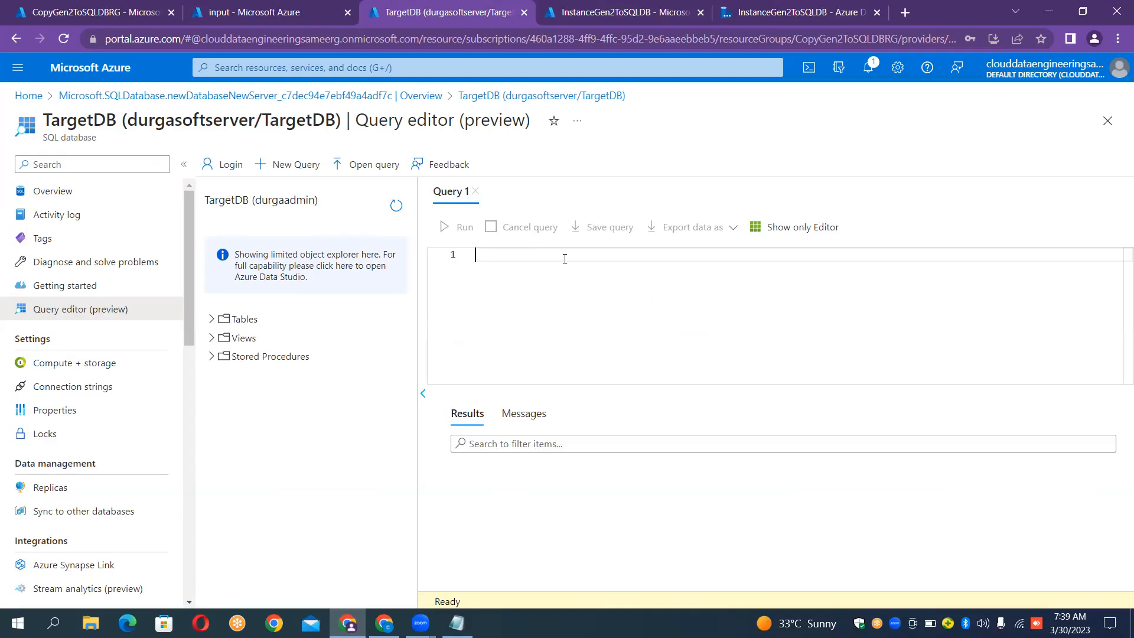
# Minimize the open windows and open Table_script from the desktop Azure_Classes folder
pyautogui.click(1042, 8)
pyautogui.click(1044, 8)
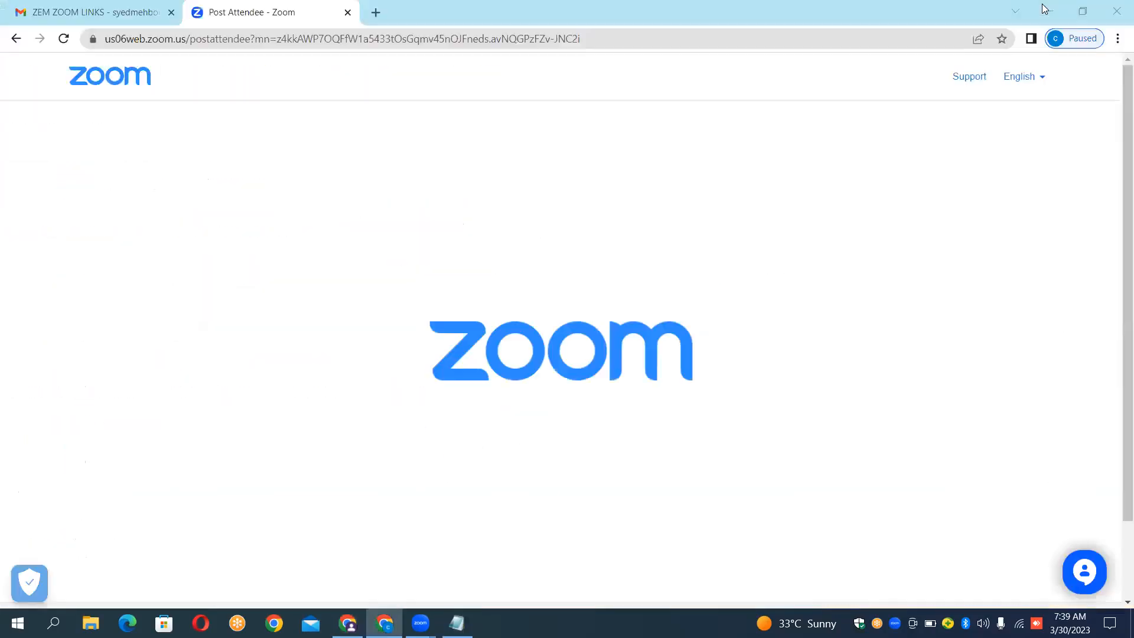
pyautogui.click(1044, 9)
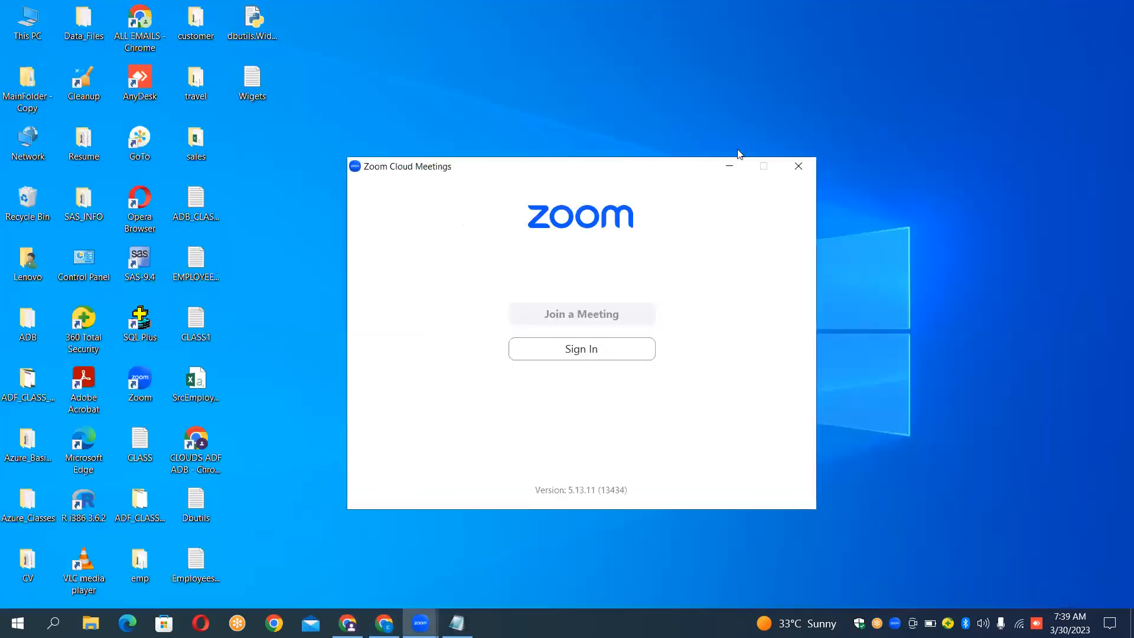
pyautogui.click(730, 167)
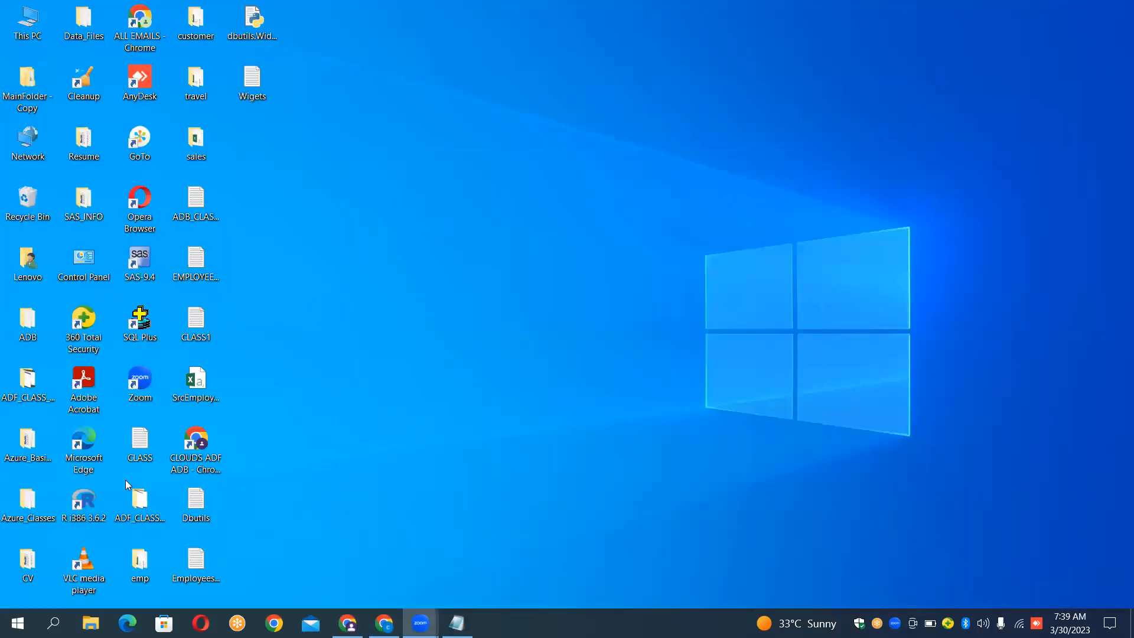
pyautogui.doubleClick(21, 501)
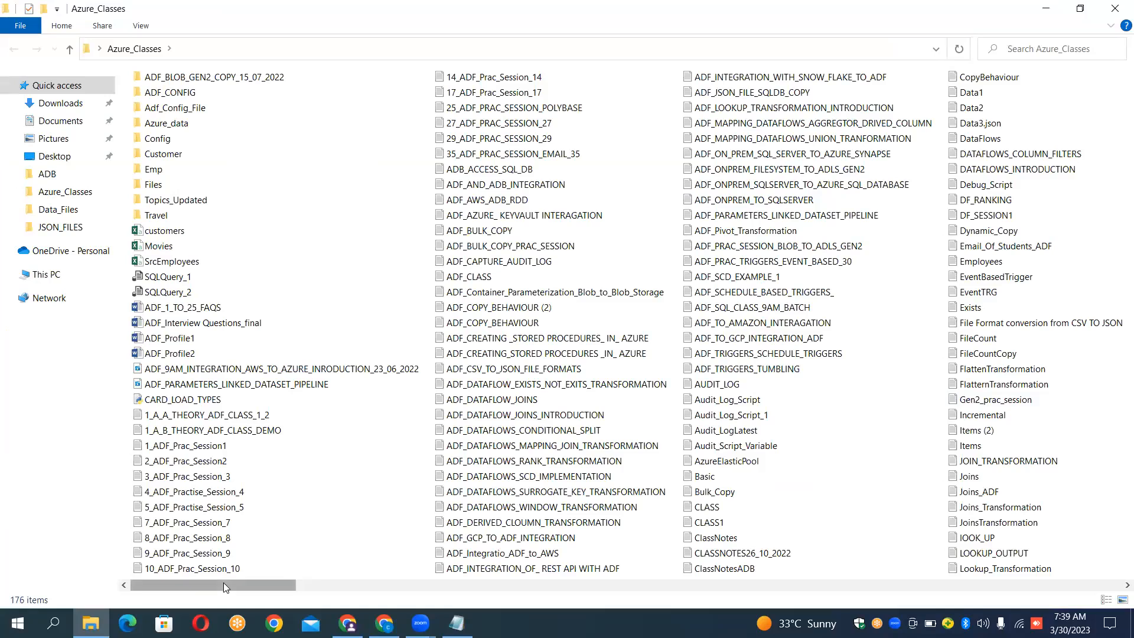
pyautogui.moveTo(223, 583); pyautogui.dragTo(551, 586)
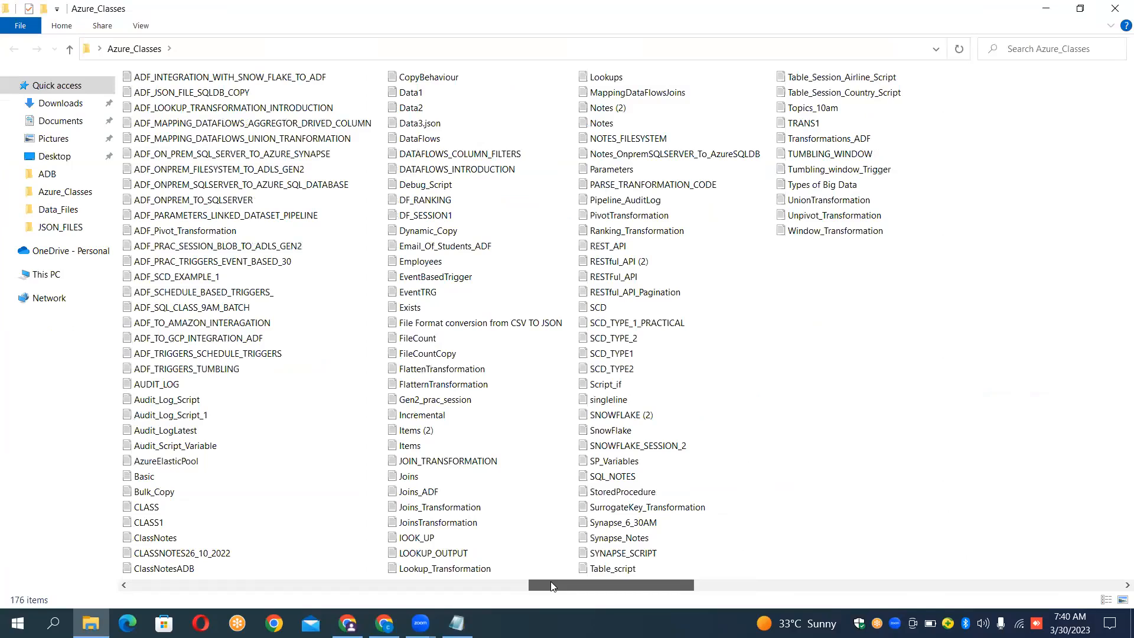
pyautogui.click(618, 568)
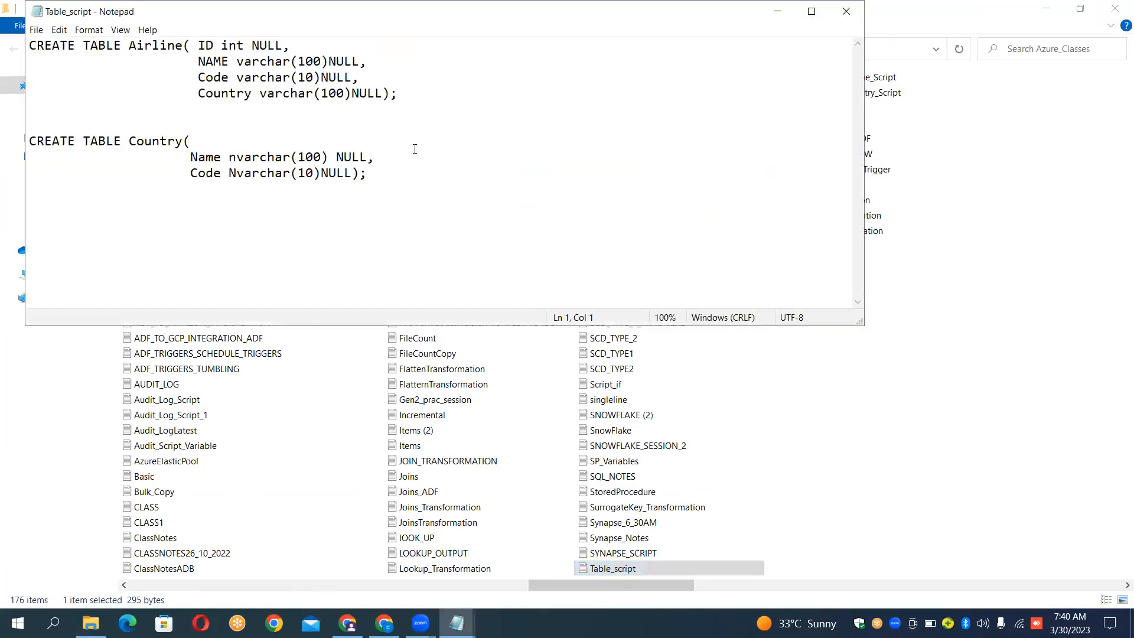
# Copy the Airline and Country CREATE TABLE script and paste it into the TargetDB query
pyautogui.click(402, 173)
pyautogui.hotkey('shift', 'Up')
pyautogui.hotkey('shift', 'Up')
pyautogui.hotkey('shift', 'Up')
pyautogui.hotkey('shift', 'Up')
pyautogui.hotkey('shift', 'Up')
pyautogui.hotkey('shift', 'Up')
pyautogui.hotkey('shift', 'Up')
pyautogui.hotkey('shift', 'Up')
pyautogui.hotkey('shift', 'Up')
pyautogui.hotkey('ctrl', 'c')
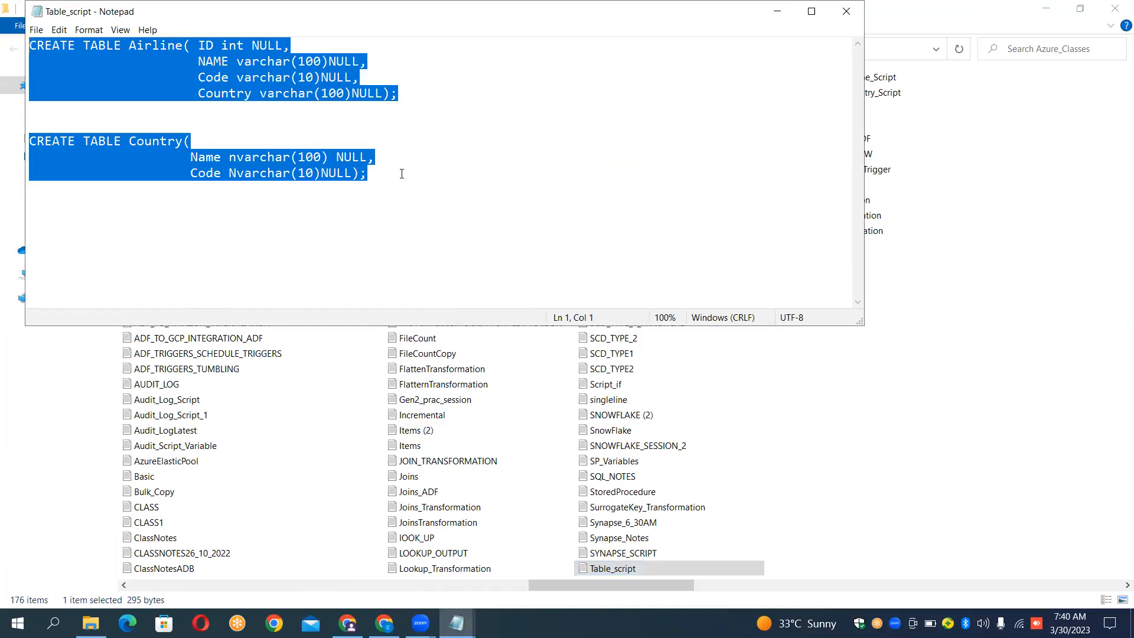
pyautogui.click(847, 11)
pyautogui.click(1116, 11)
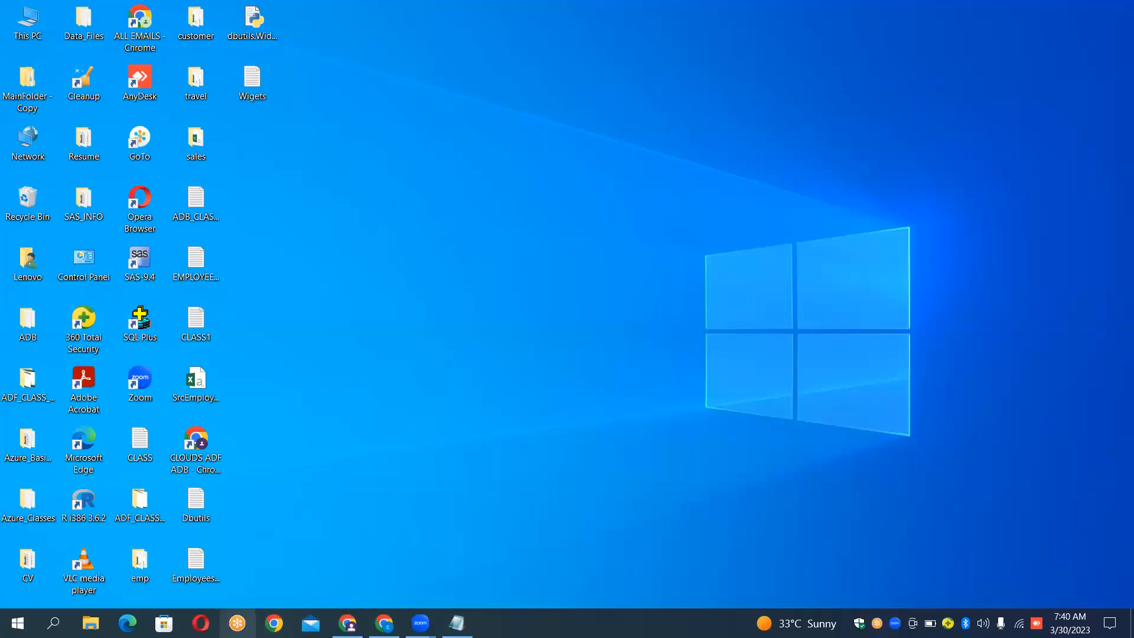
pyautogui.click(347, 623)
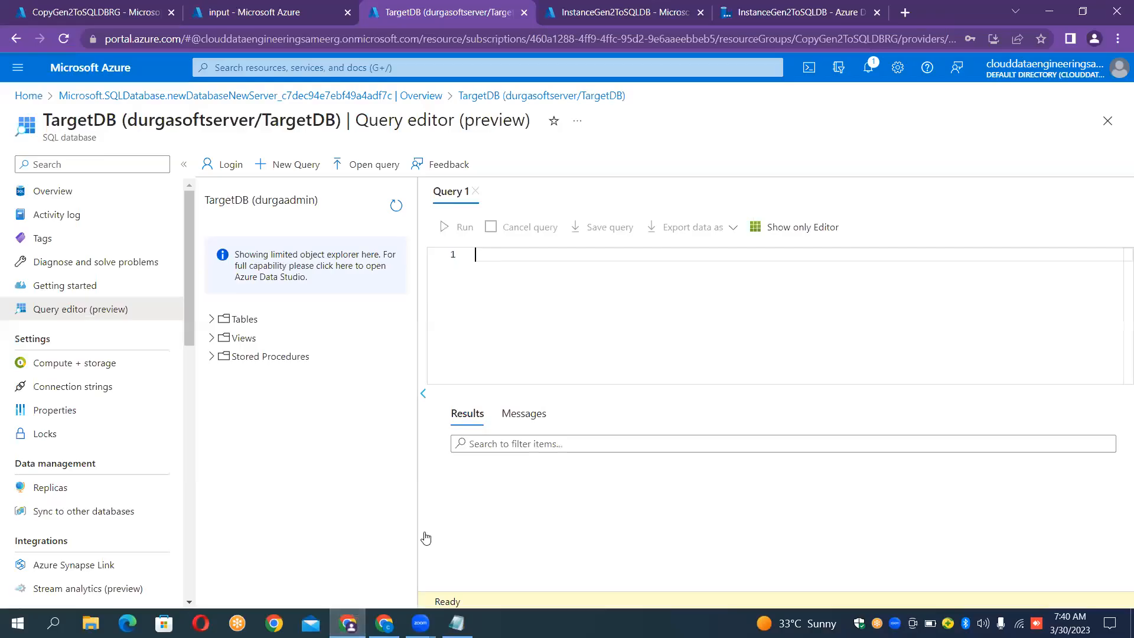
pyautogui.hotkey('ctrl', 'v')
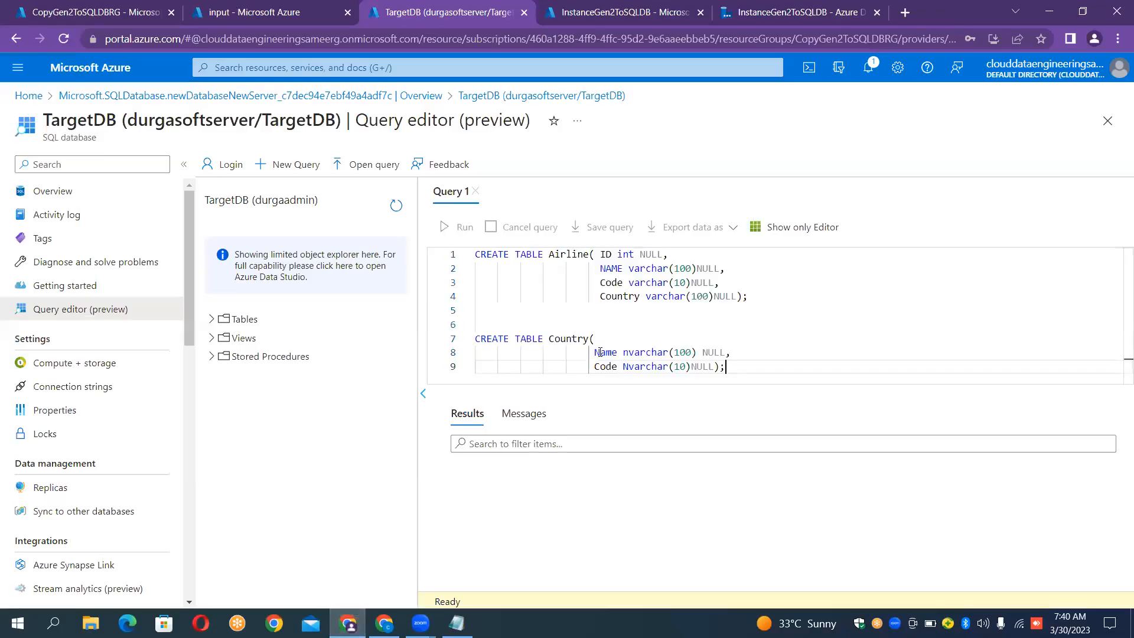
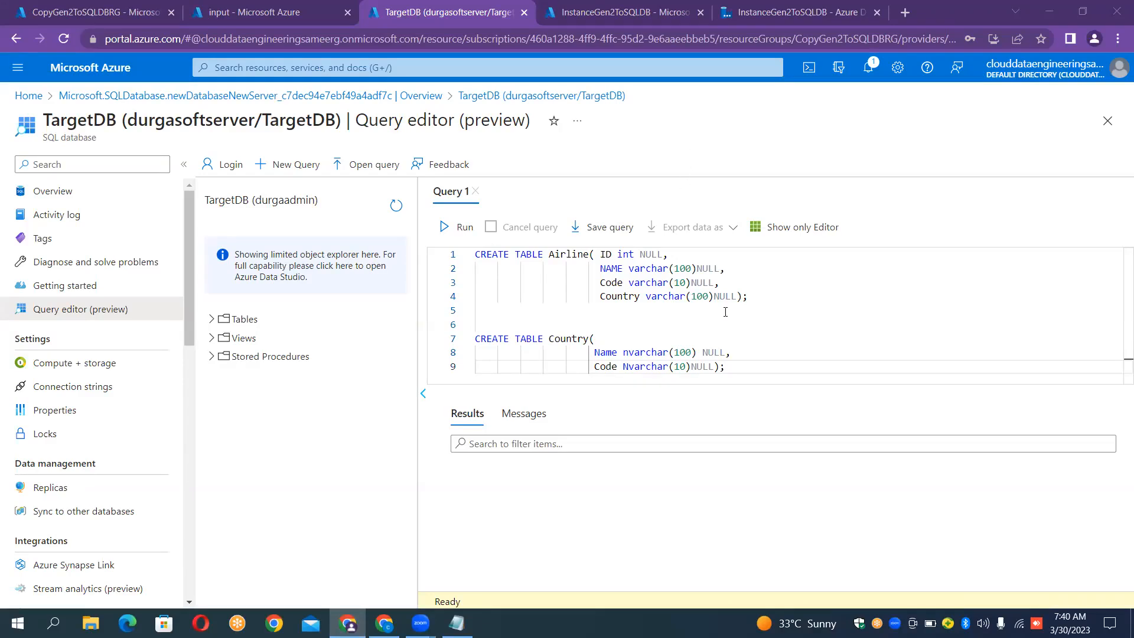
# Select the Airline CREATE TABLE statement and run it in TargetDB
pyautogui.click(766, 294)
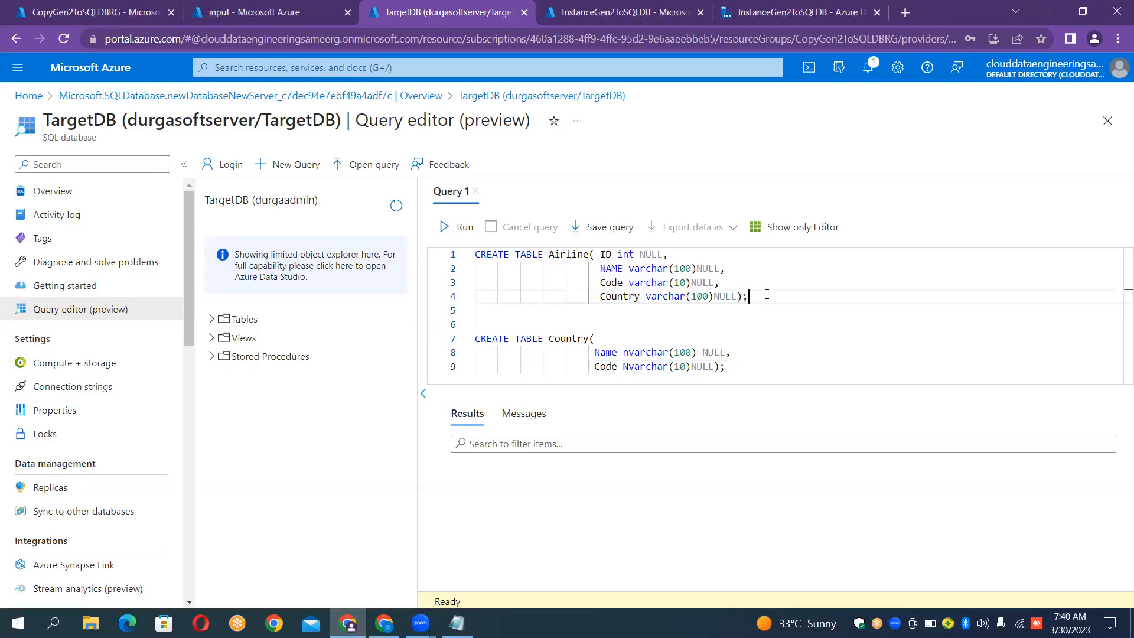
pyautogui.hotkey('shift', 'Up')
pyautogui.hotkey('shift', 'Up')
pyautogui.hotkey('shift', 'Up')
pyautogui.hotkey('shift', 'Home')
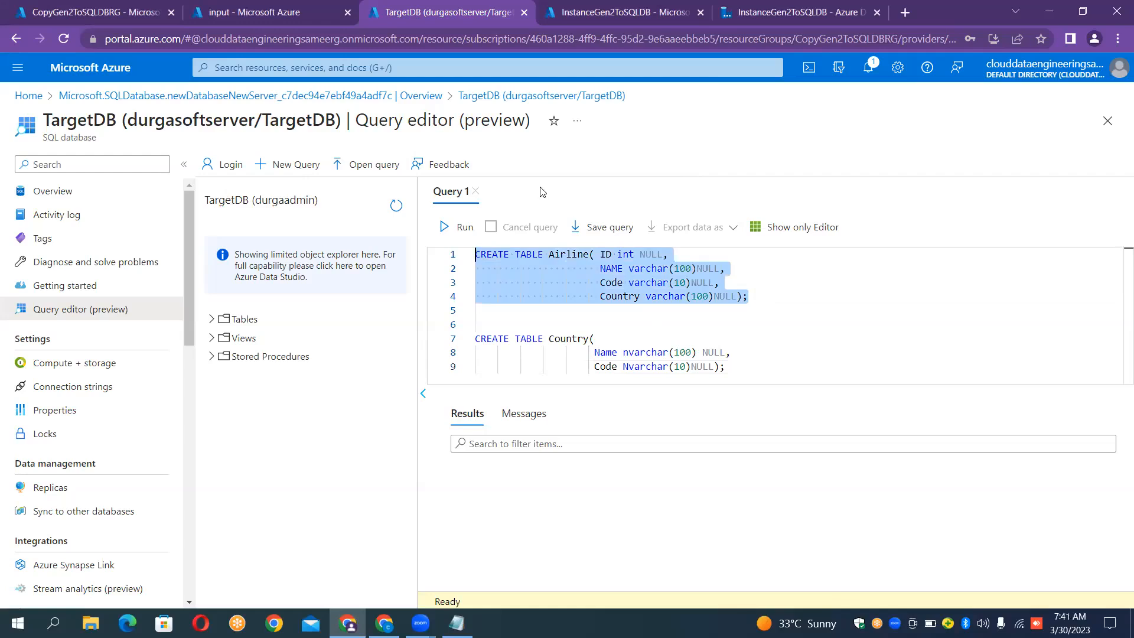
pyautogui.click(445, 227)
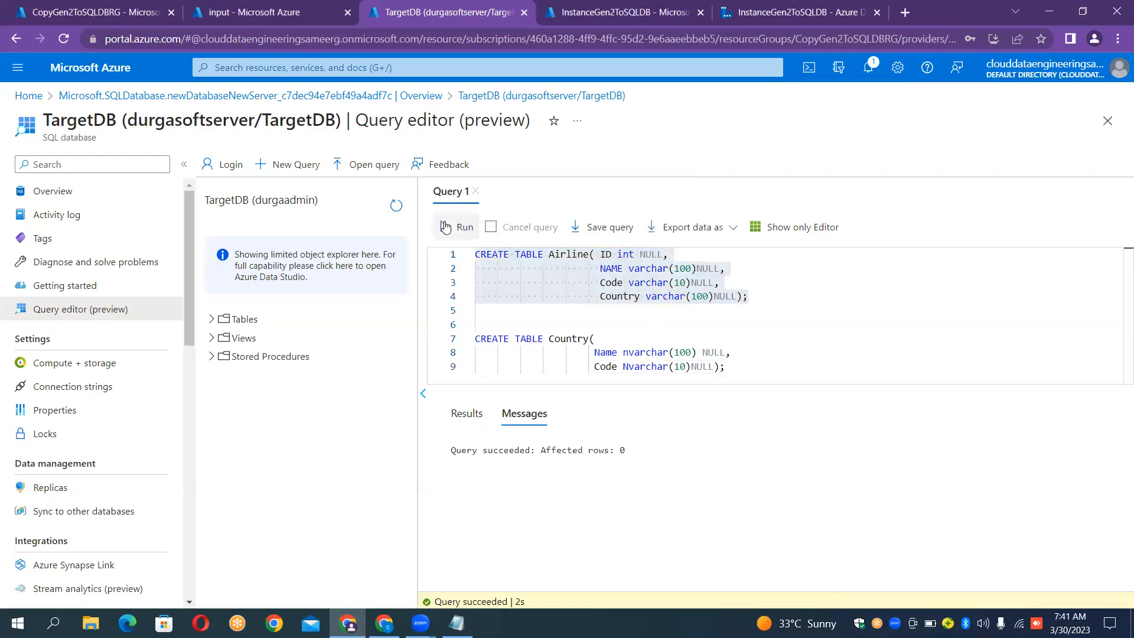
# Select the Country CREATE TABLE statement and run it to create the Country table
pyautogui.click(746, 365)
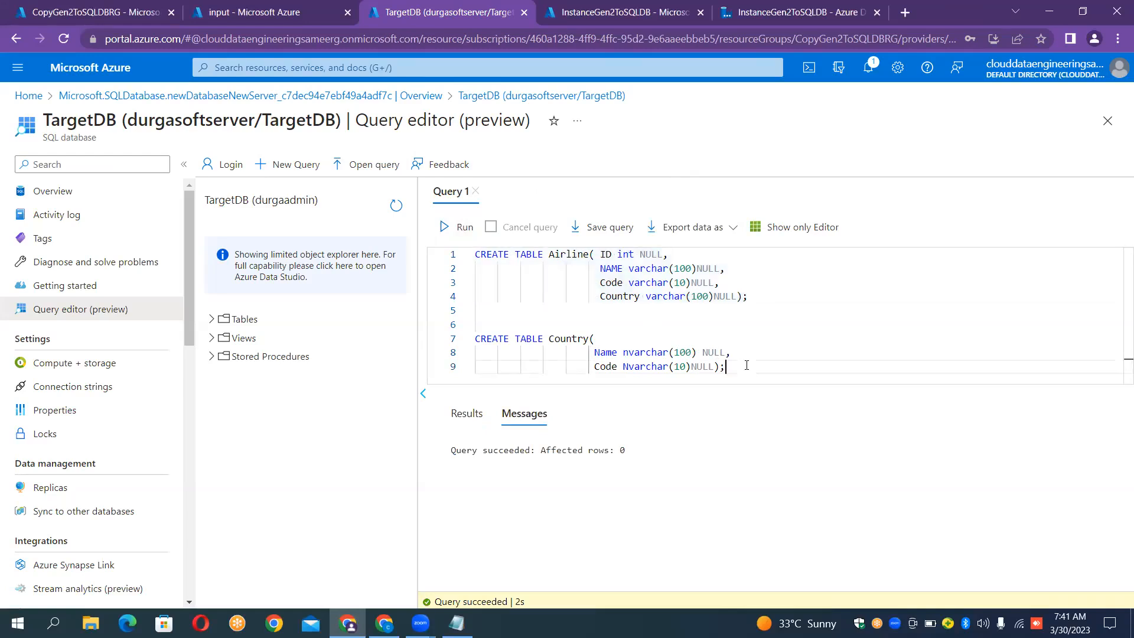
pyautogui.hotkey('shift', 'Up')
pyautogui.hotkey('shift', 'Up')
pyautogui.hotkey('shift', 'Up')
pyautogui.hotkey('shift', 'Down')
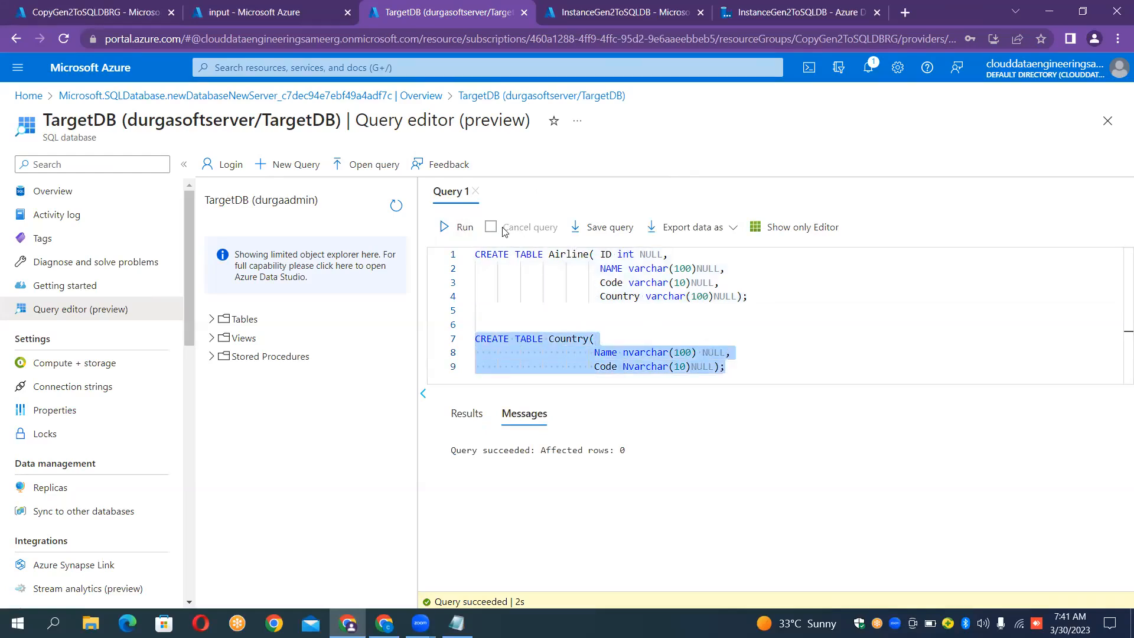
pyautogui.click(448, 232)
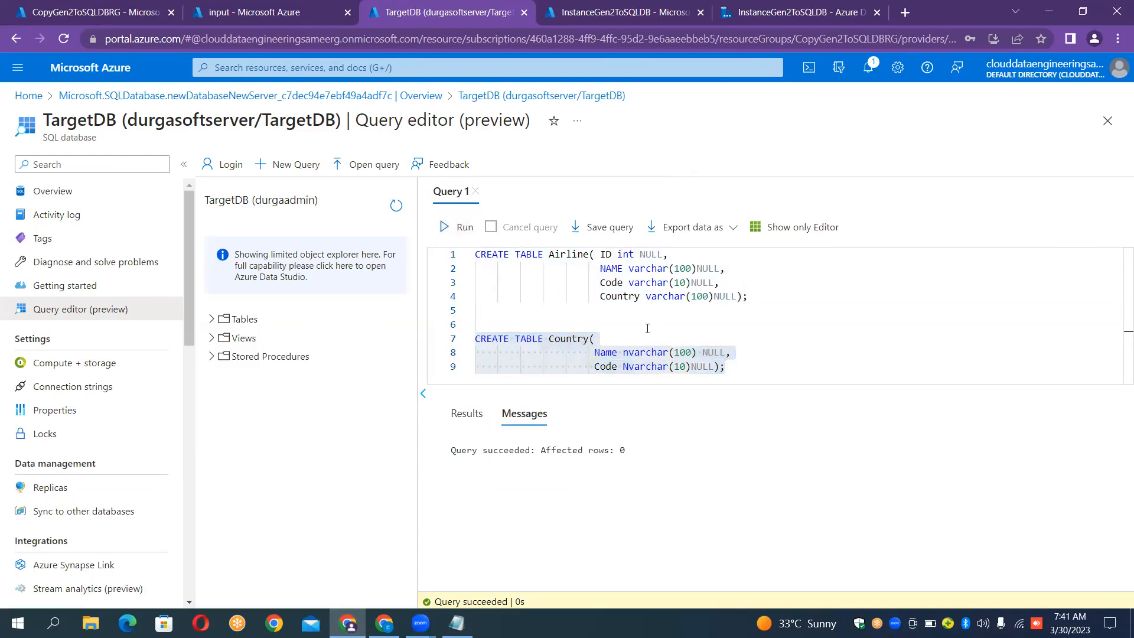
pyautogui.click(690, 330)
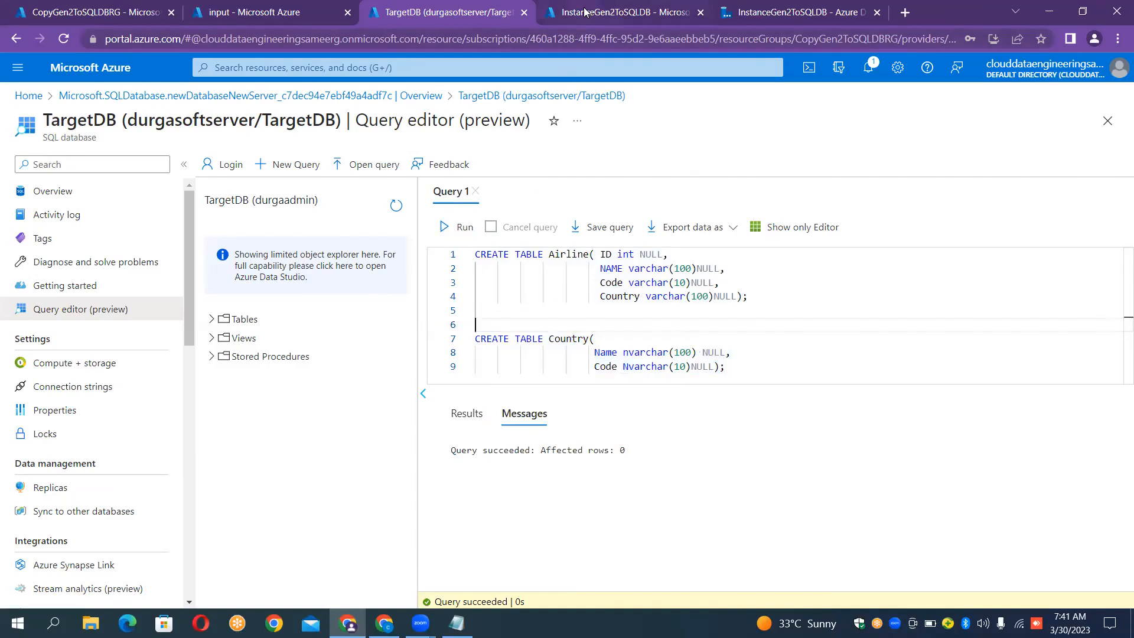
pyautogui.moveTo(583, 12)
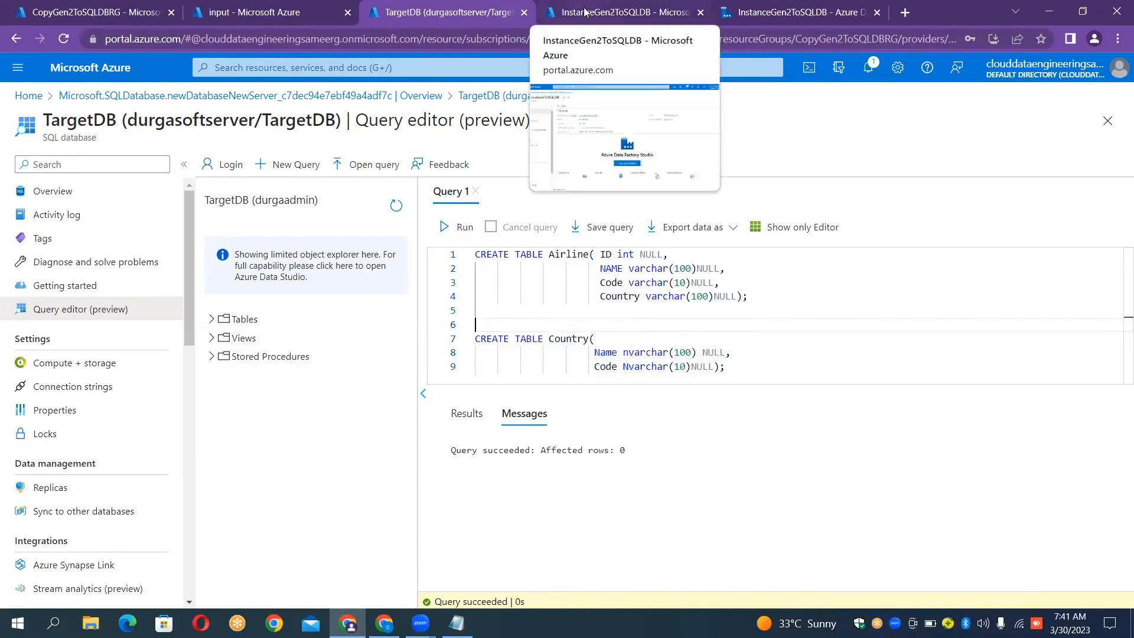
# Go to Manage > Linked services in Data Factory Studio and begin a new linked service
pyautogui.click(584, 11)
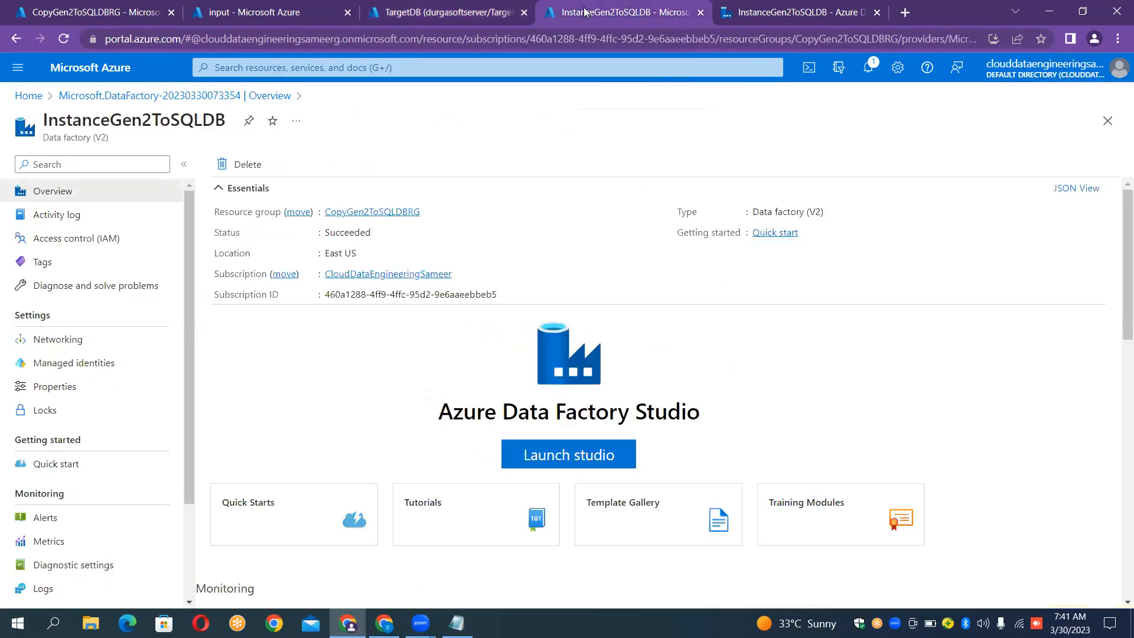
pyautogui.click(750, 13)
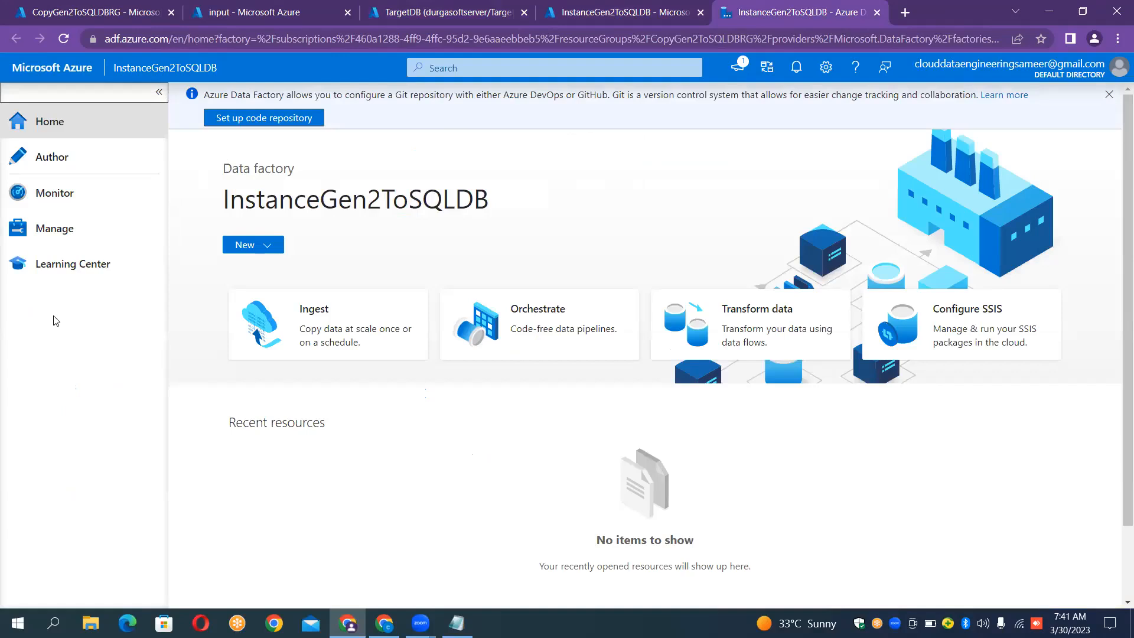
pyautogui.click(55, 229)
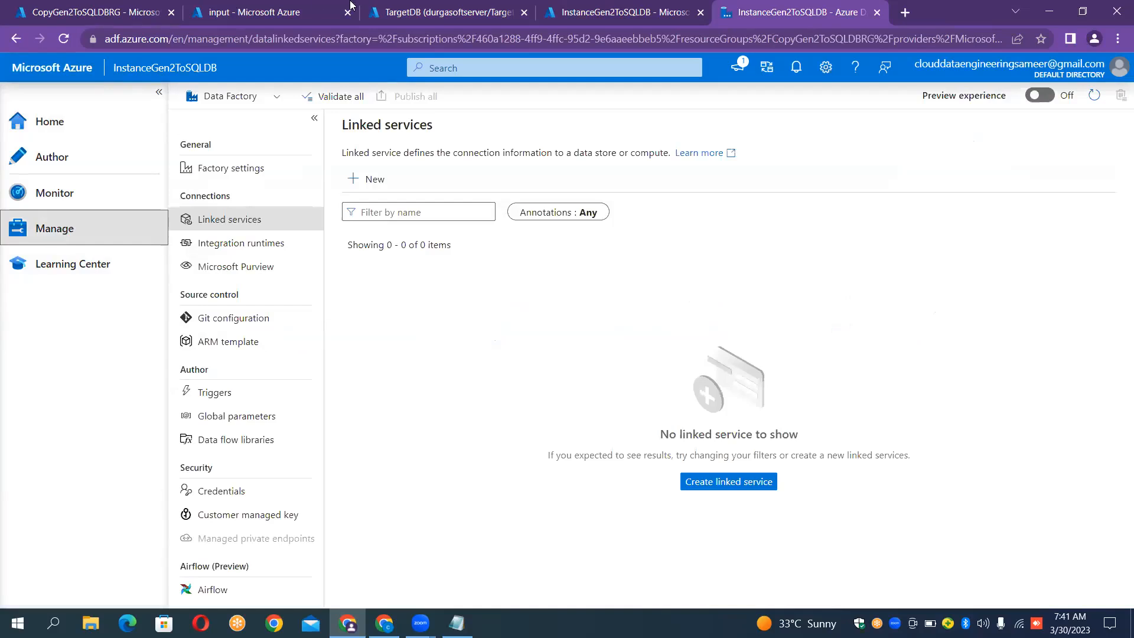
pyautogui.click(369, 180)
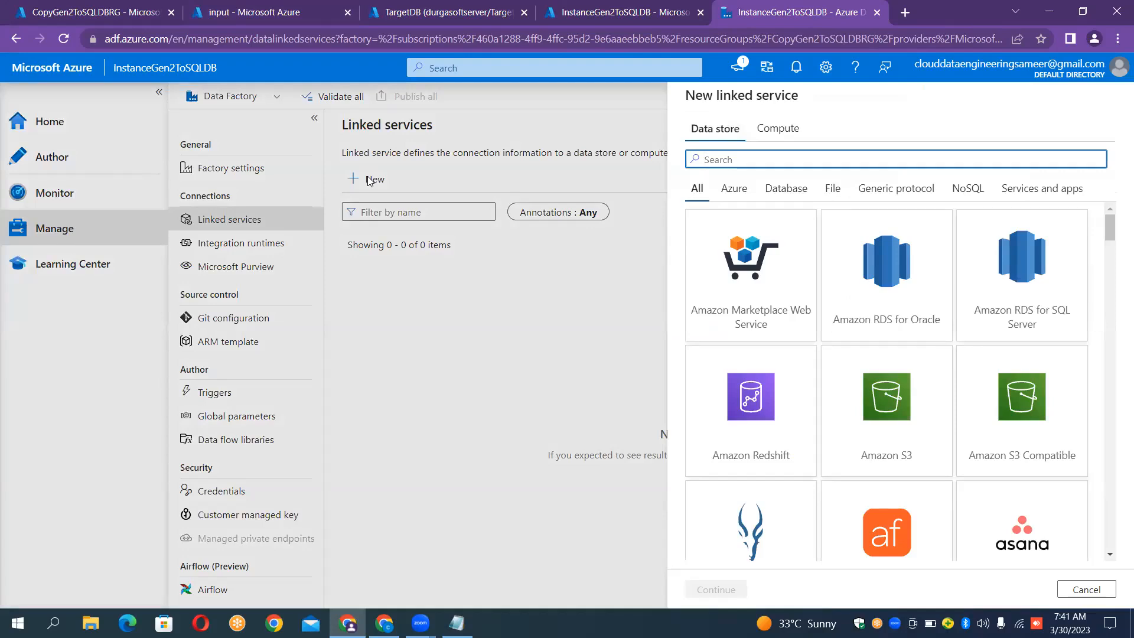
# Choose Azure Data Lake Storage Gen2 and name the linked service LS_GEN2_SOURCE
pyautogui.write('gen2')
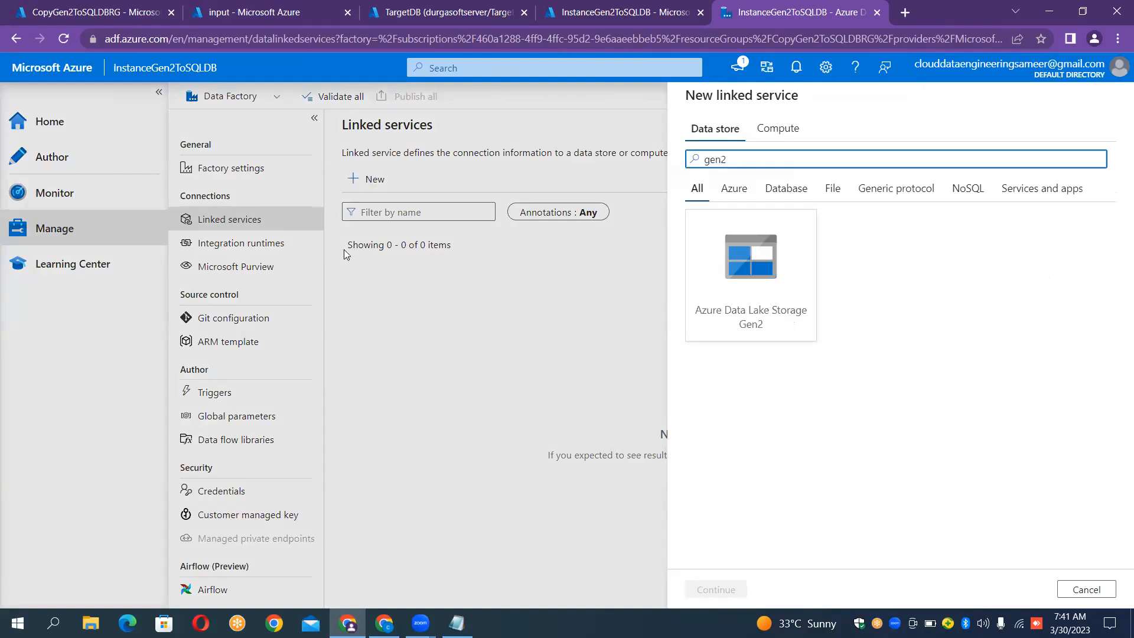
pyautogui.click(752, 294)
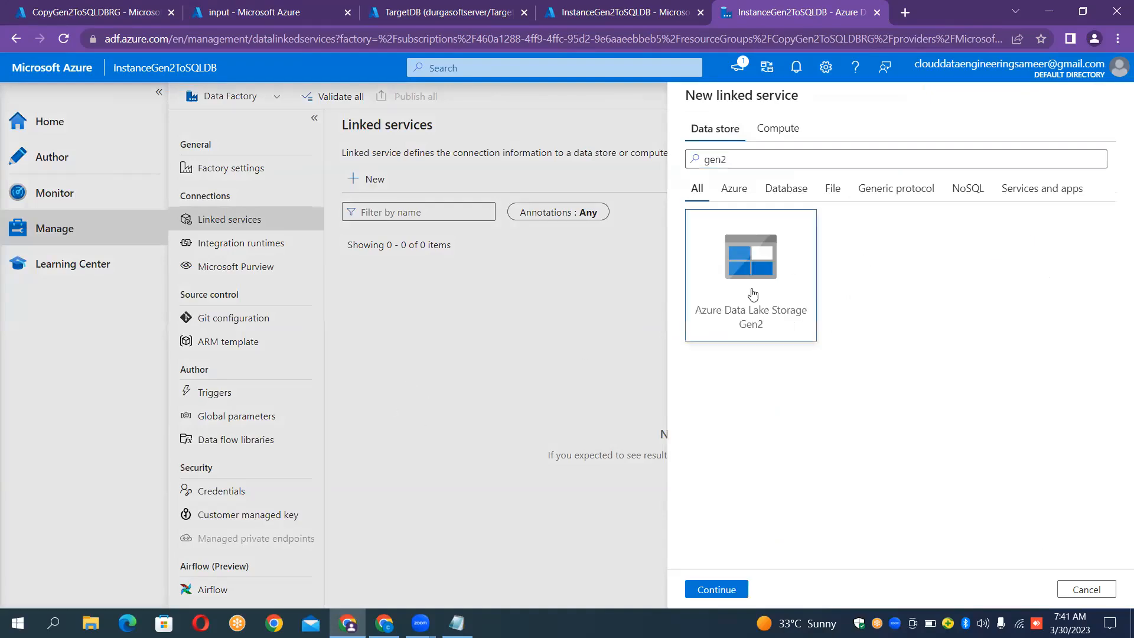
pyautogui.doubleClick(752, 293)
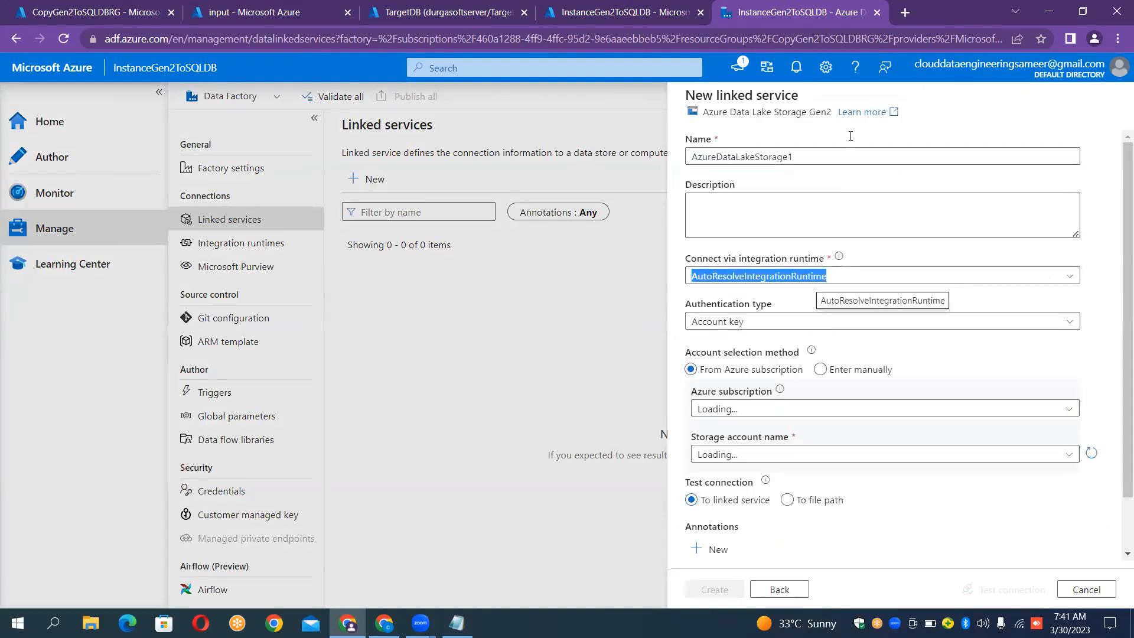
pyautogui.click(847, 157)
pyautogui.hotkey('ctrl', 'a')
pyautogui.press('BackSpace')
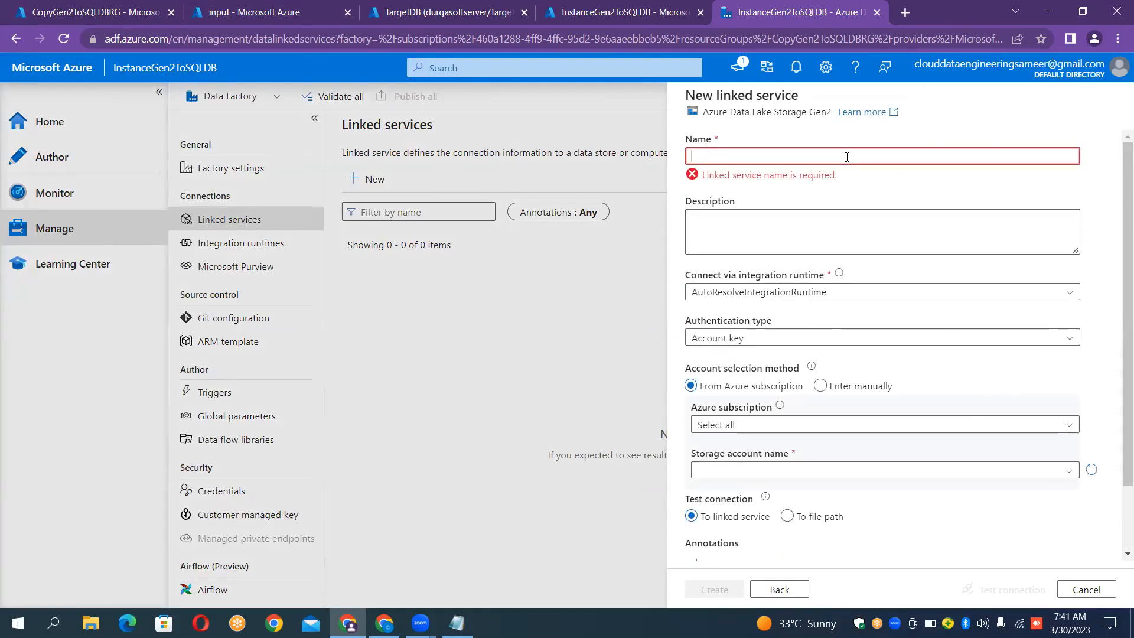
pyautogui.write('LS_G')
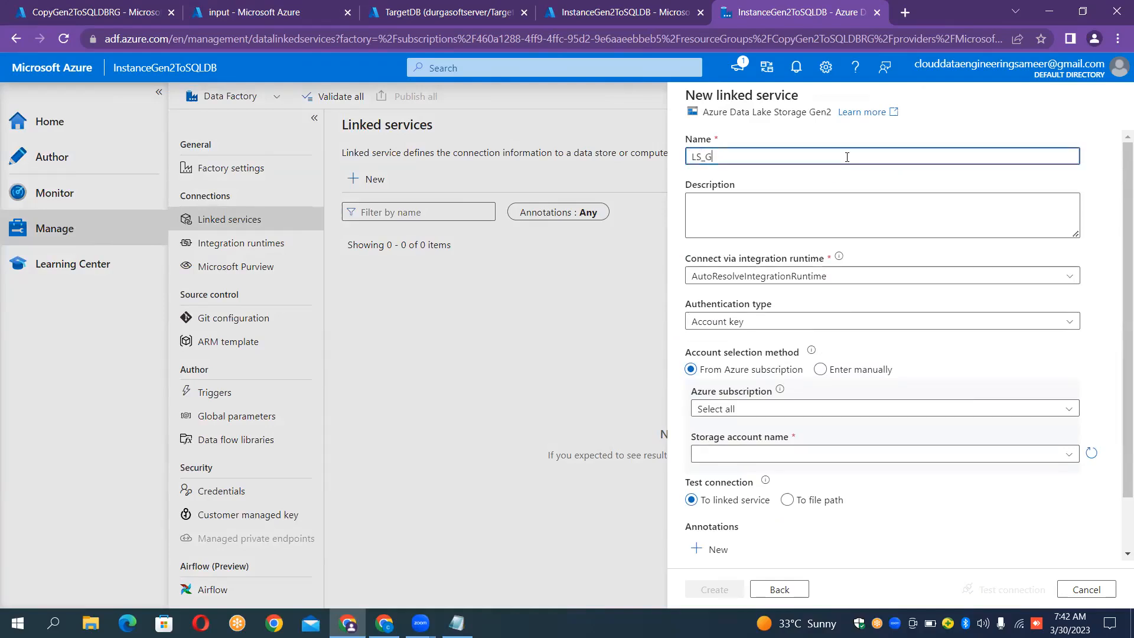
pyautogui.write('EN2_SINK')
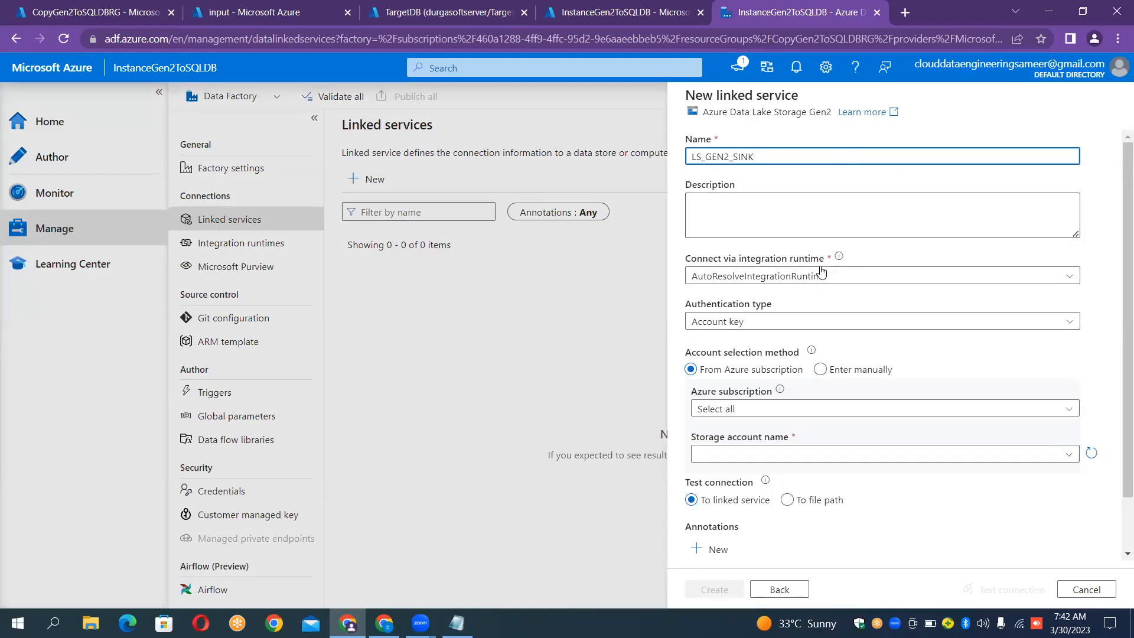
pyautogui.press('BackSpace')
pyautogui.press('BackSpace')
pyautogui.press('BackSpace')
pyautogui.write('OURCE')
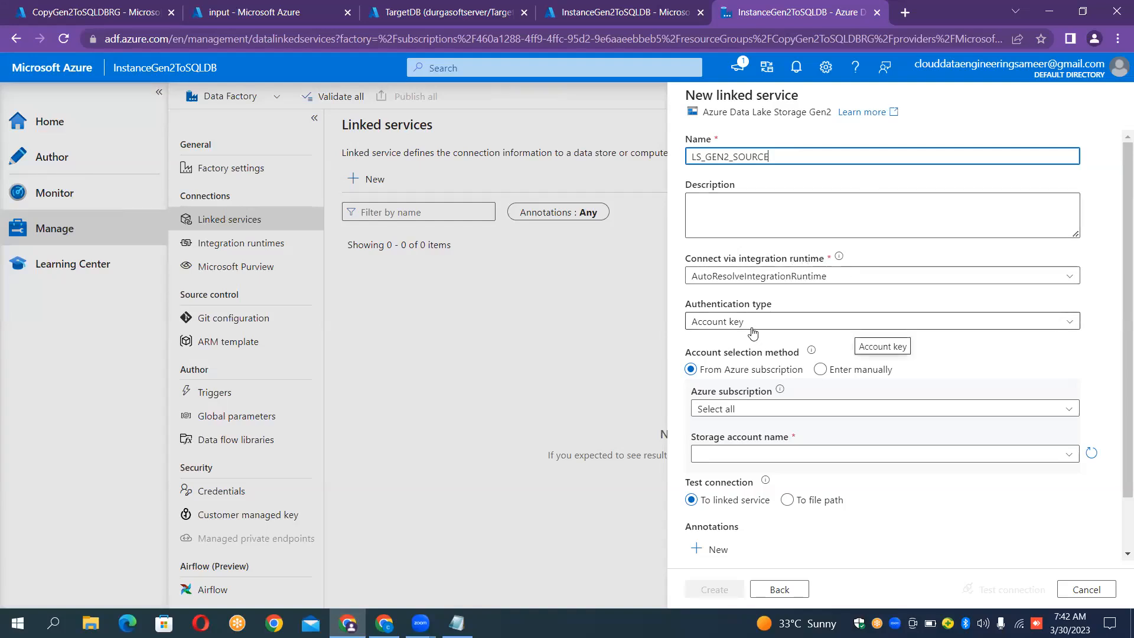
# Point it at the sourcegen2copy storage account, test the connection, and create it
pyautogui.click(739, 410)
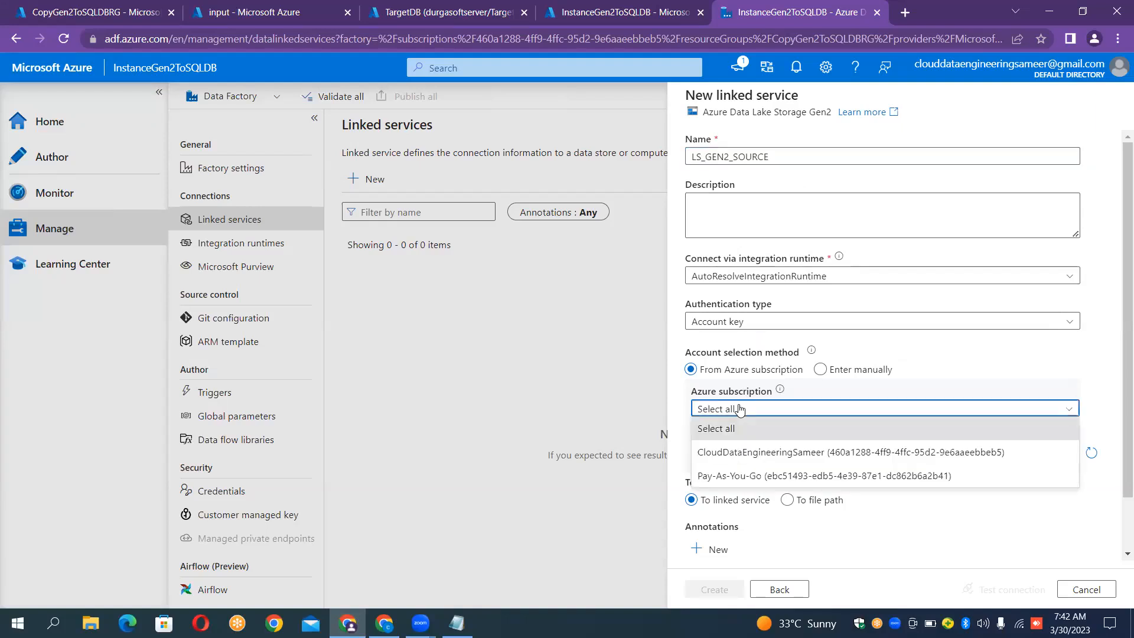
pyautogui.click(732, 454)
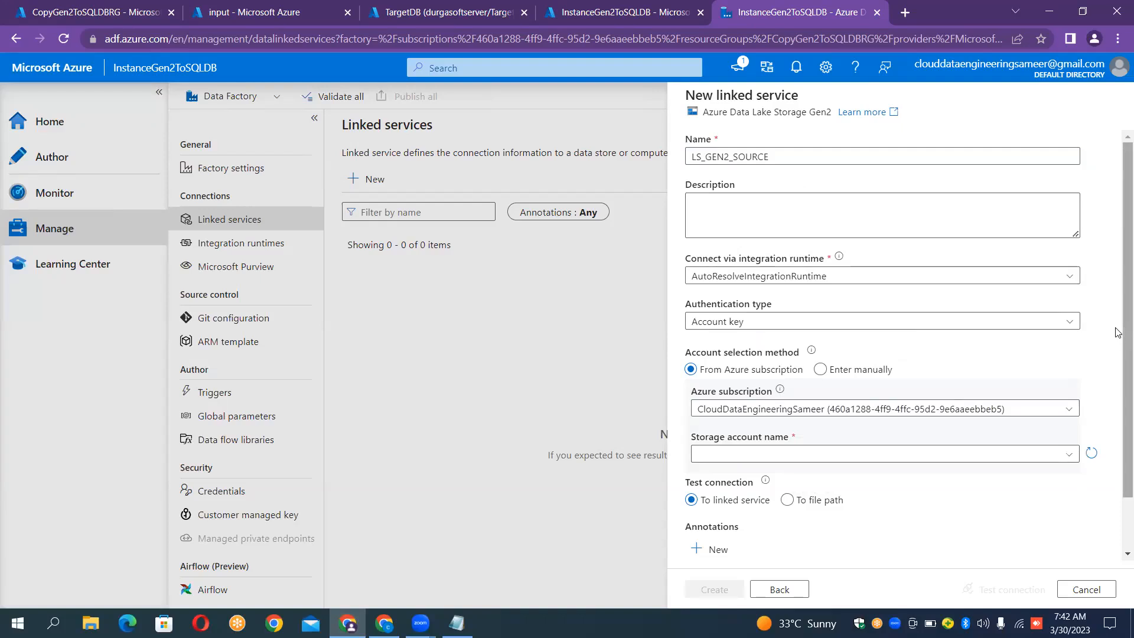
pyautogui.scroll(-2, 1118, 366)
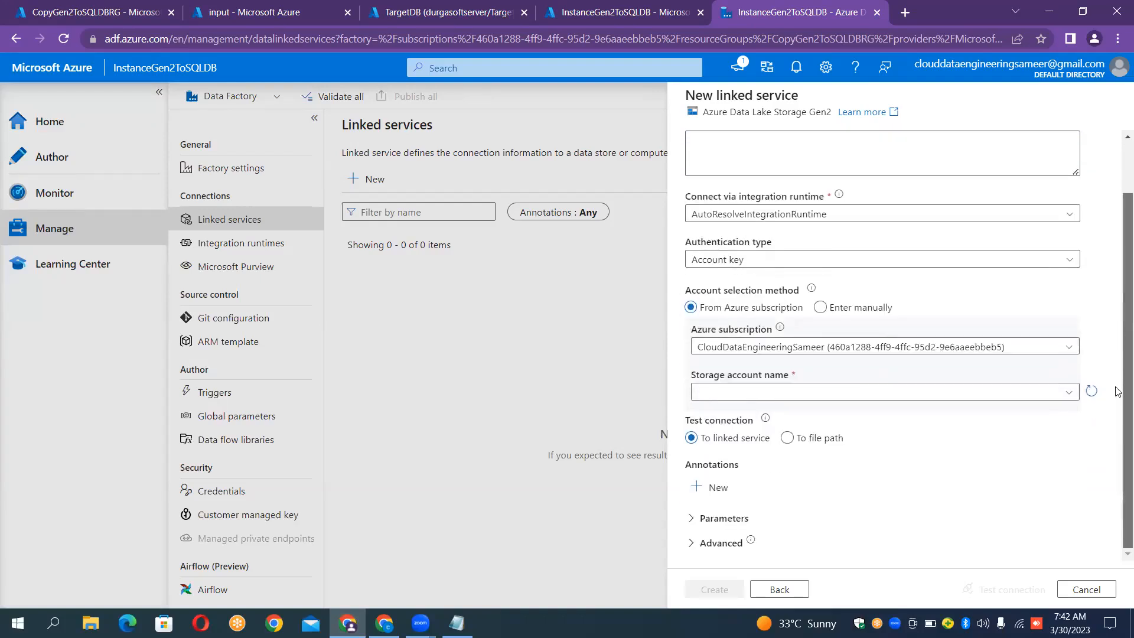
pyautogui.click(836, 393)
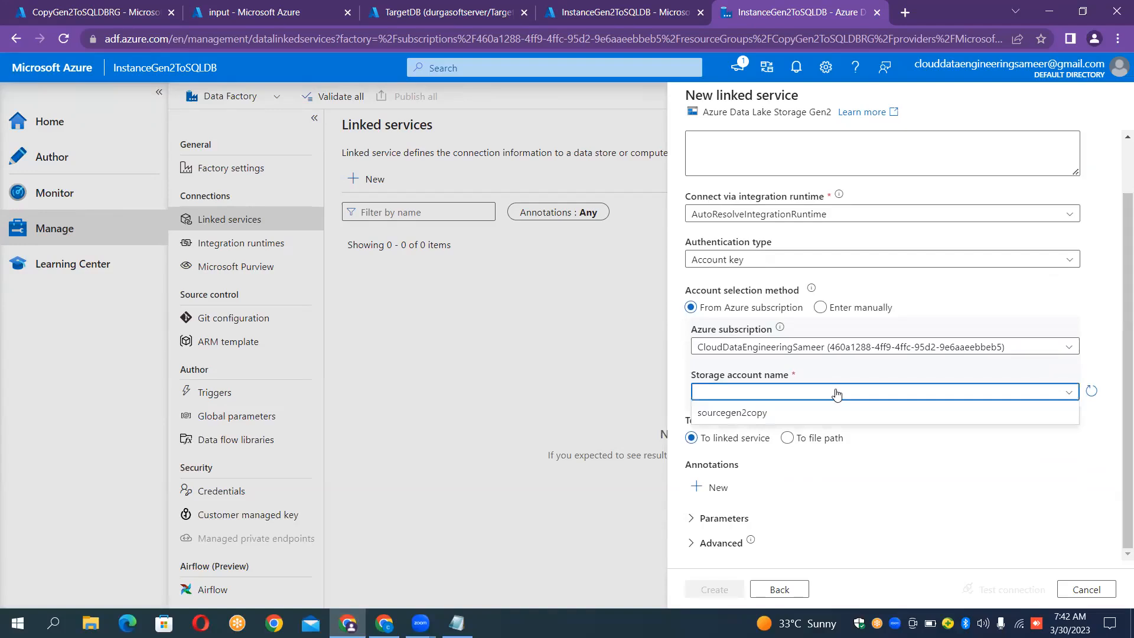
pyautogui.click(738, 417)
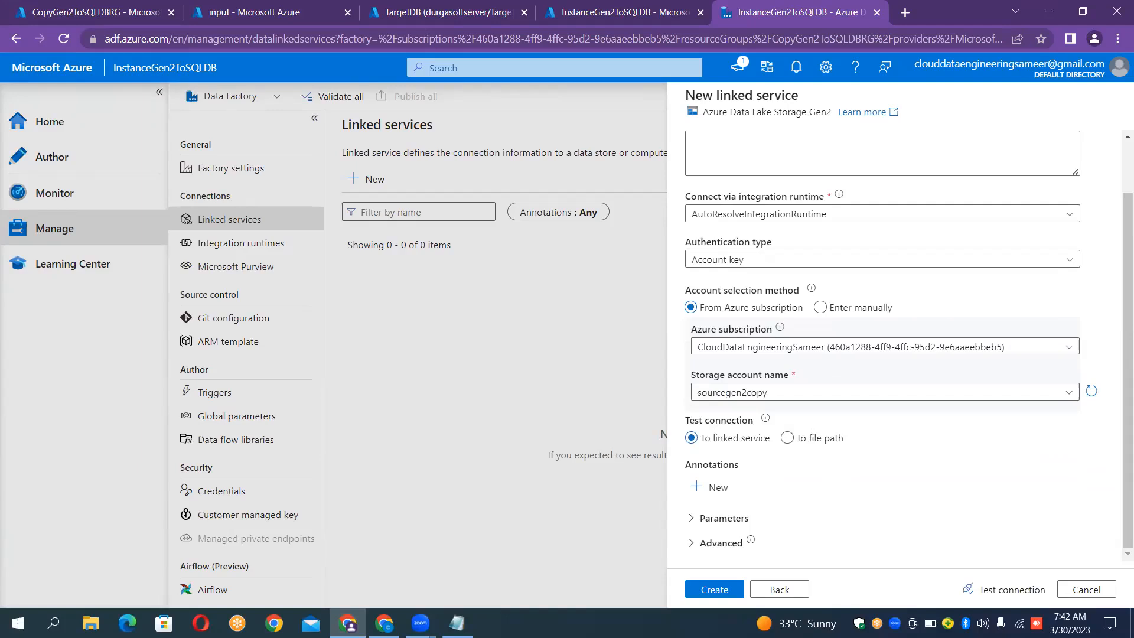
pyautogui.click(1024, 589)
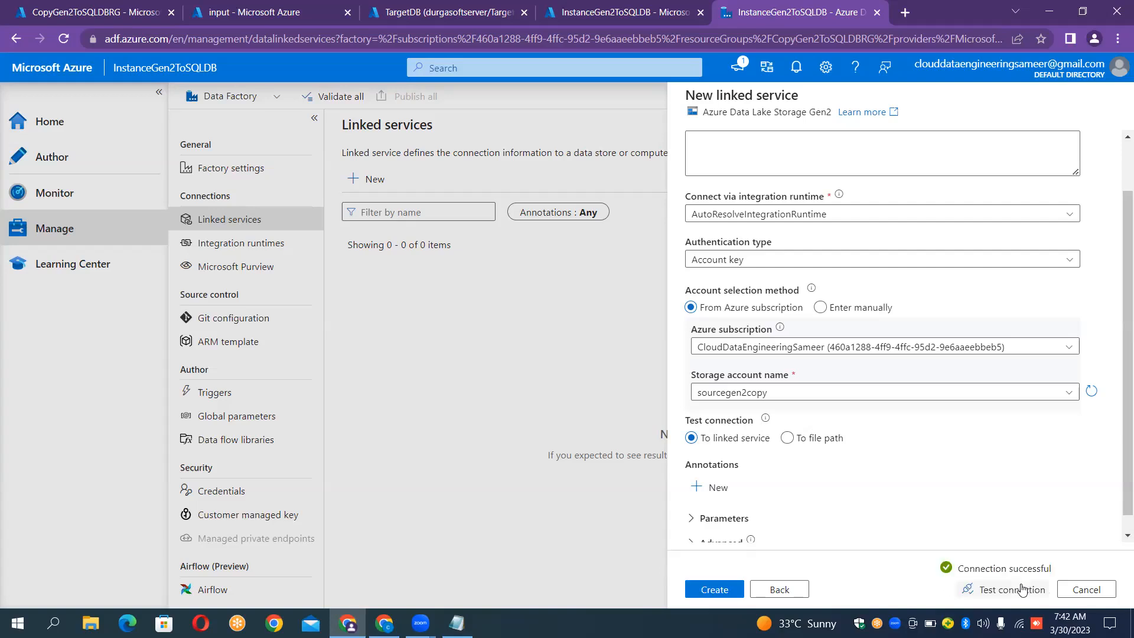
pyautogui.click(738, 590)
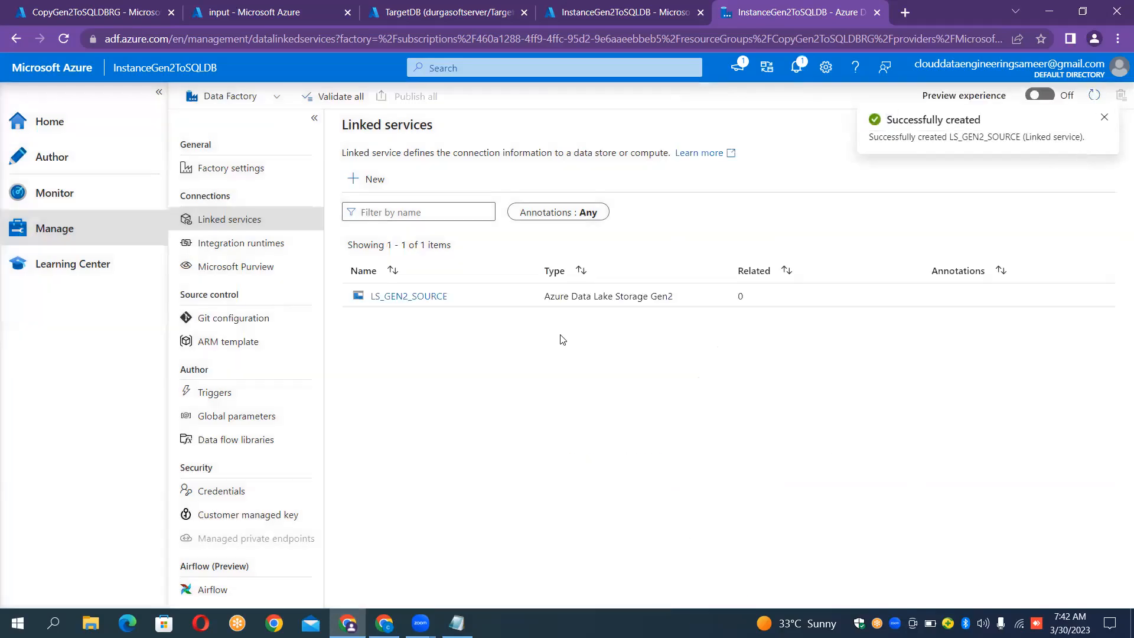
# Start a new Azure SQL Database linked service named LS_SQLDB_SINK
pyautogui.click(371, 179)
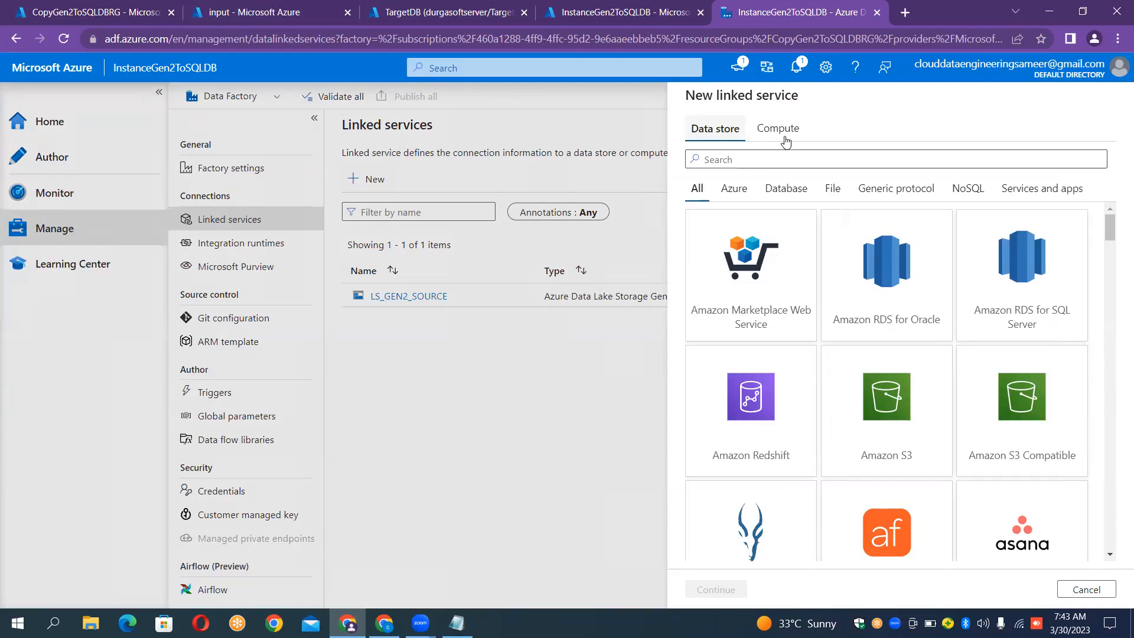
pyautogui.click(790, 166)
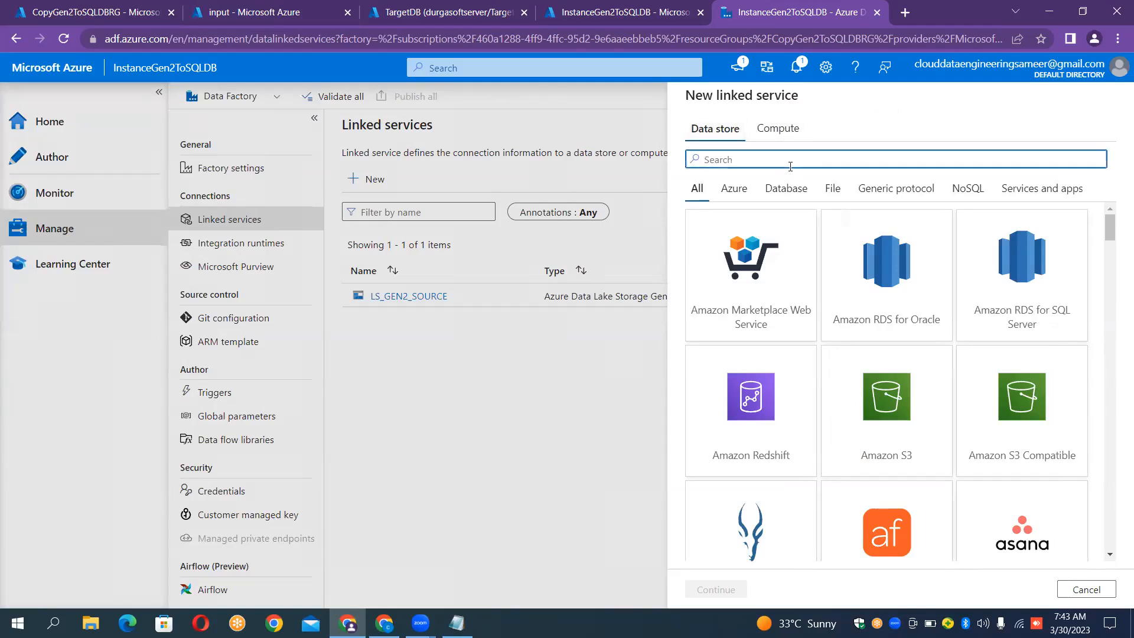
pyautogui.write('sql')
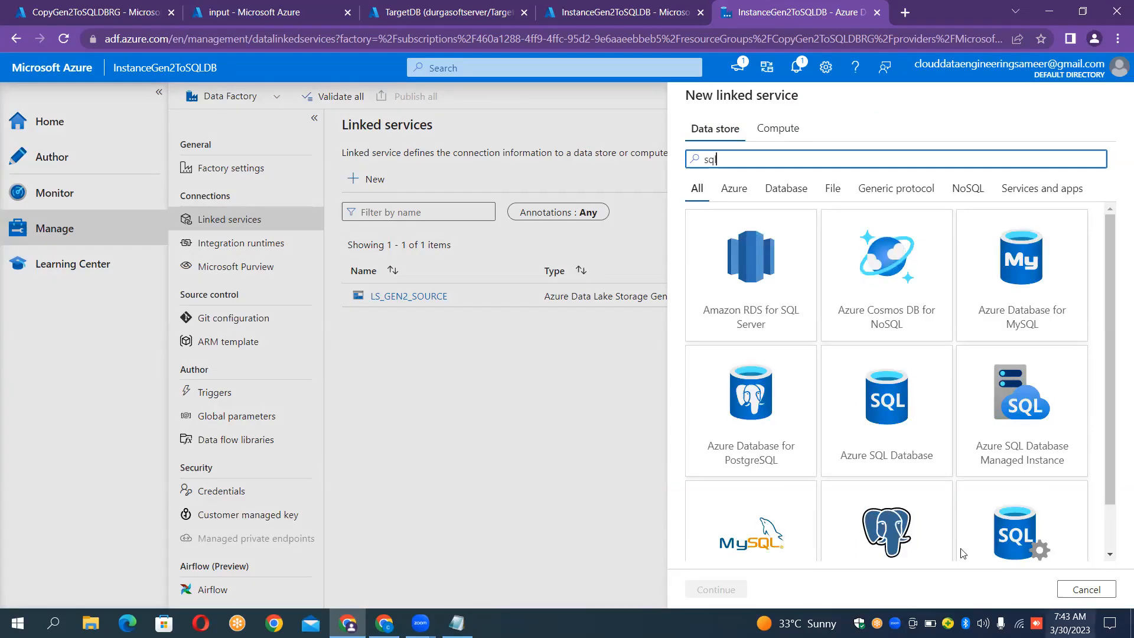
pyautogui.doubleClick(880, 421)
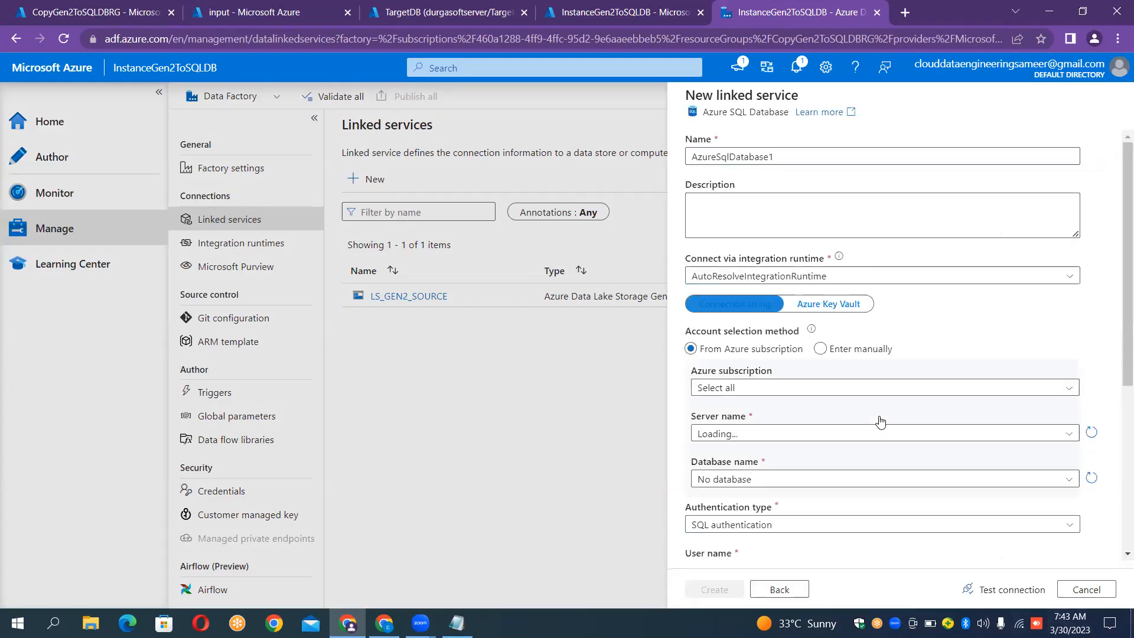
pyautogui.click(791, 151)
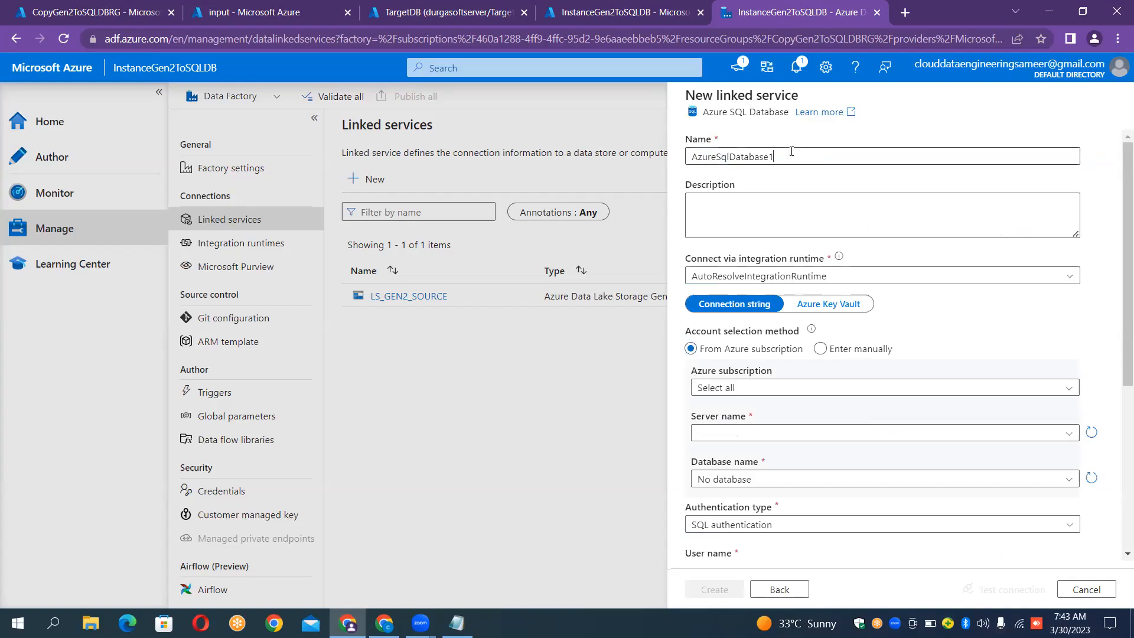
pyautogui.doubleClick(791, 151)
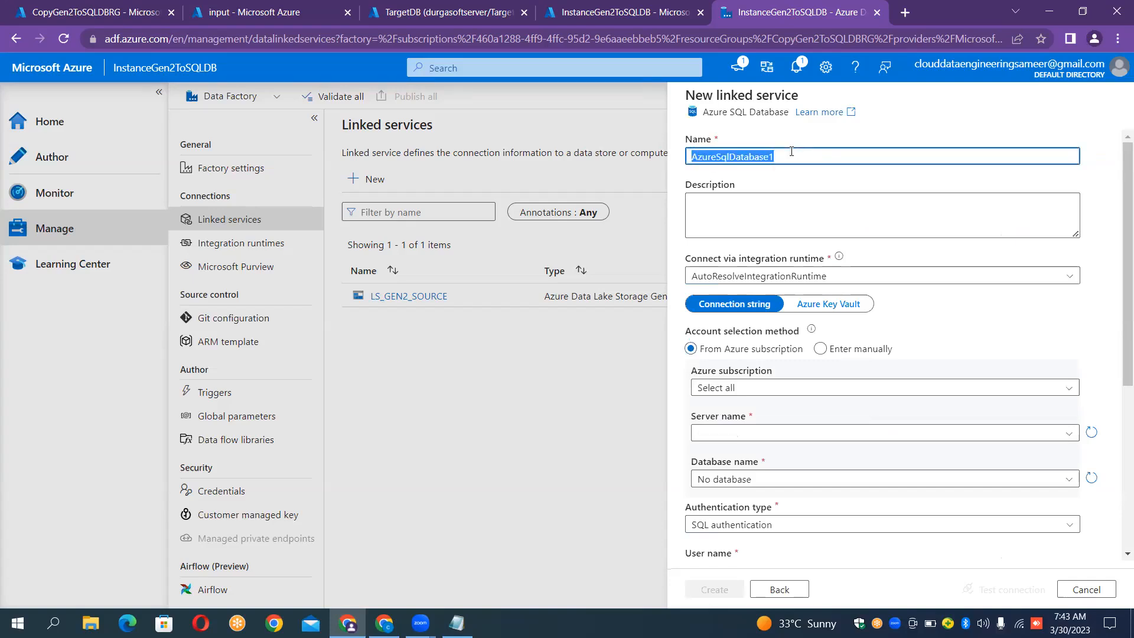
pyautogui.press('BackSpace')
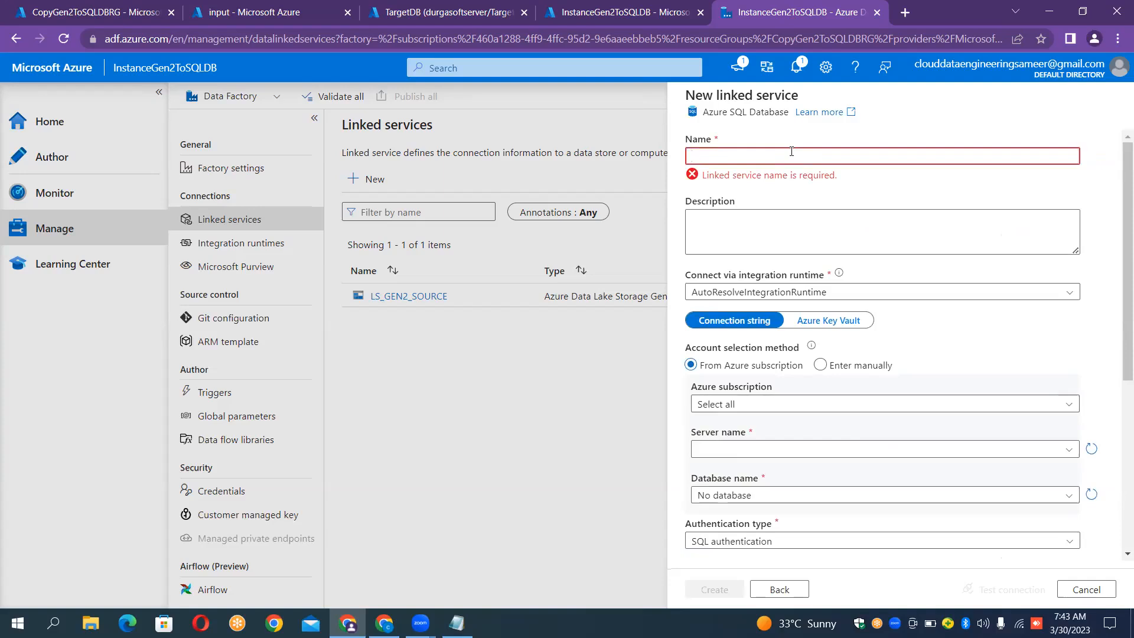
pyautogui.write('LS_SQL')
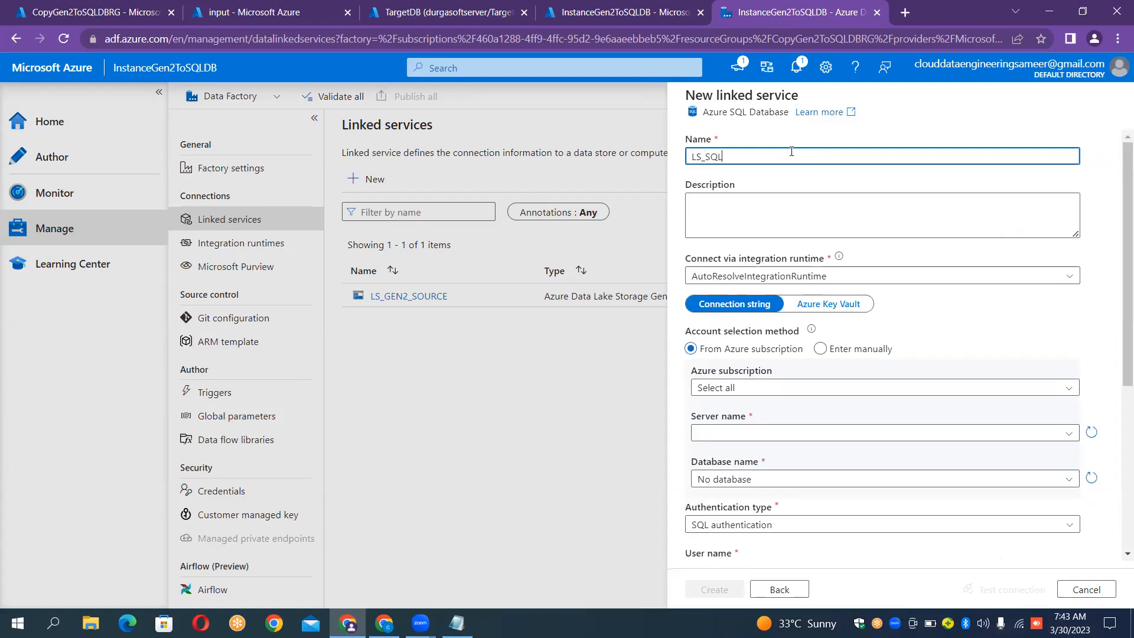
pyautogui.write('D')
pyautogui.write('SINK')
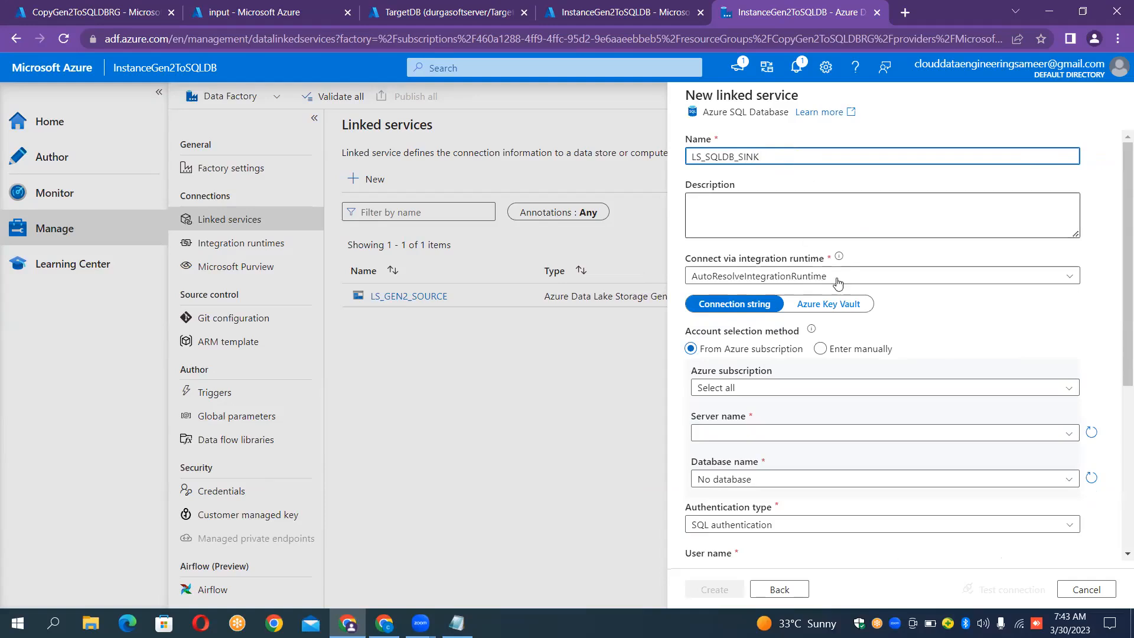
# Select the subscription, server durgasoftserver and database TargetDB
pyautogui.click(797, 387)
pyautogui.click(795, 433)
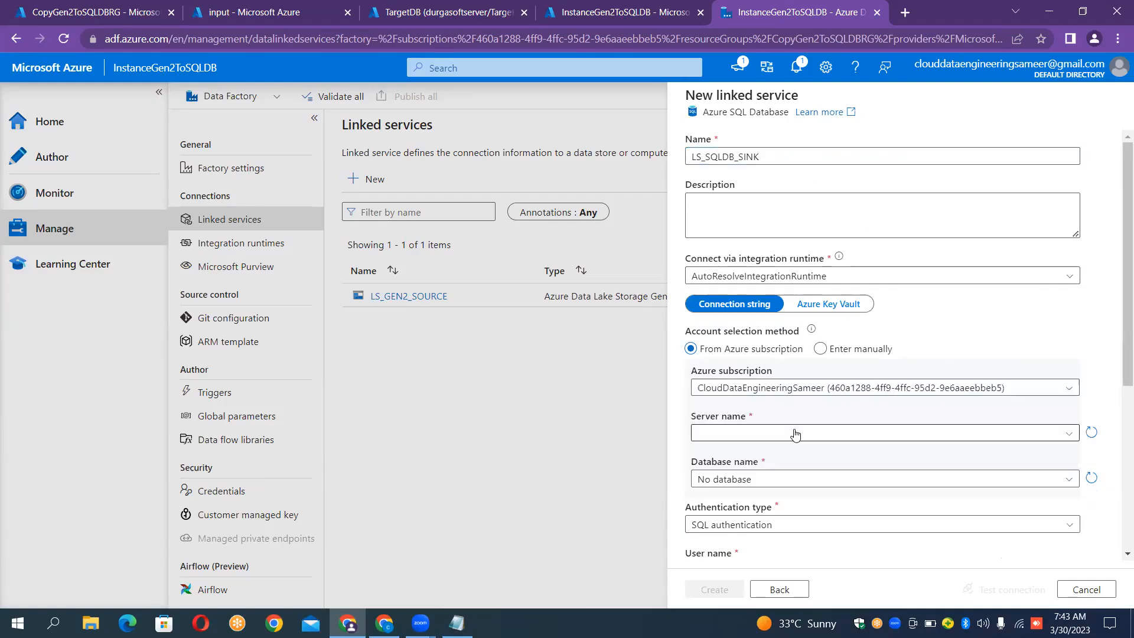
pyautogui.click(795, 433)
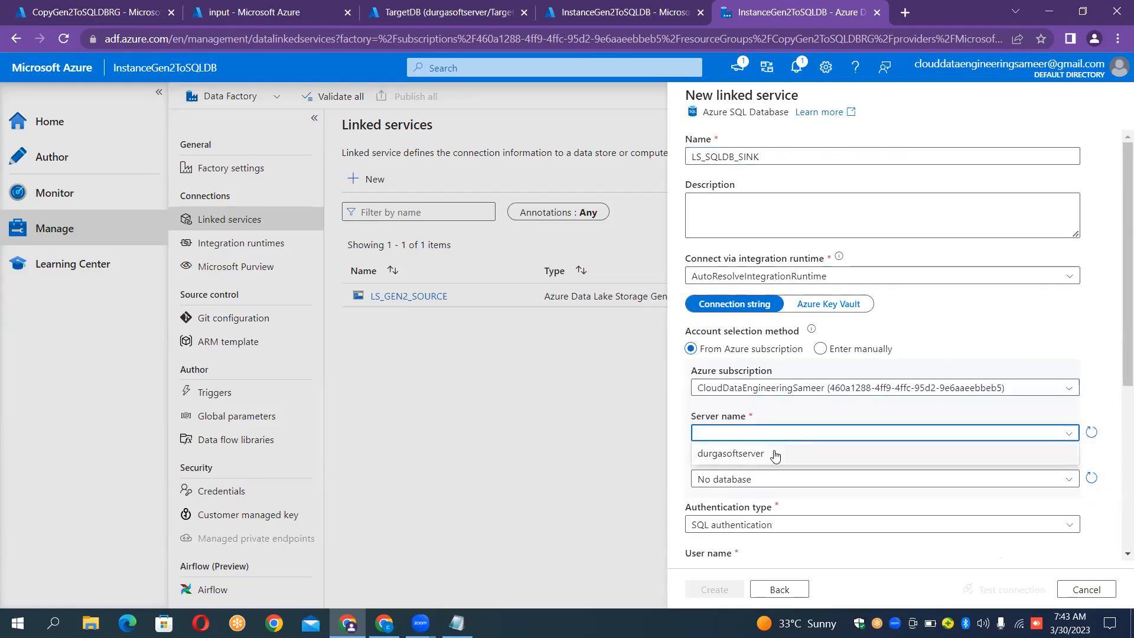
pyautogui.click(775, 453)
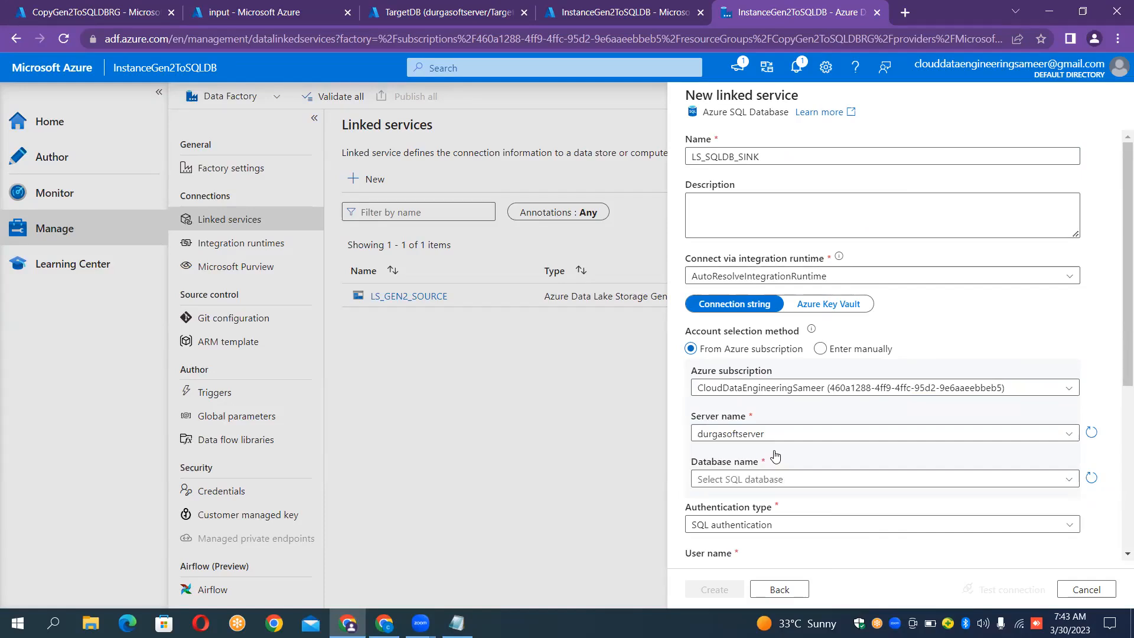
pyautogui.click(777, 485)
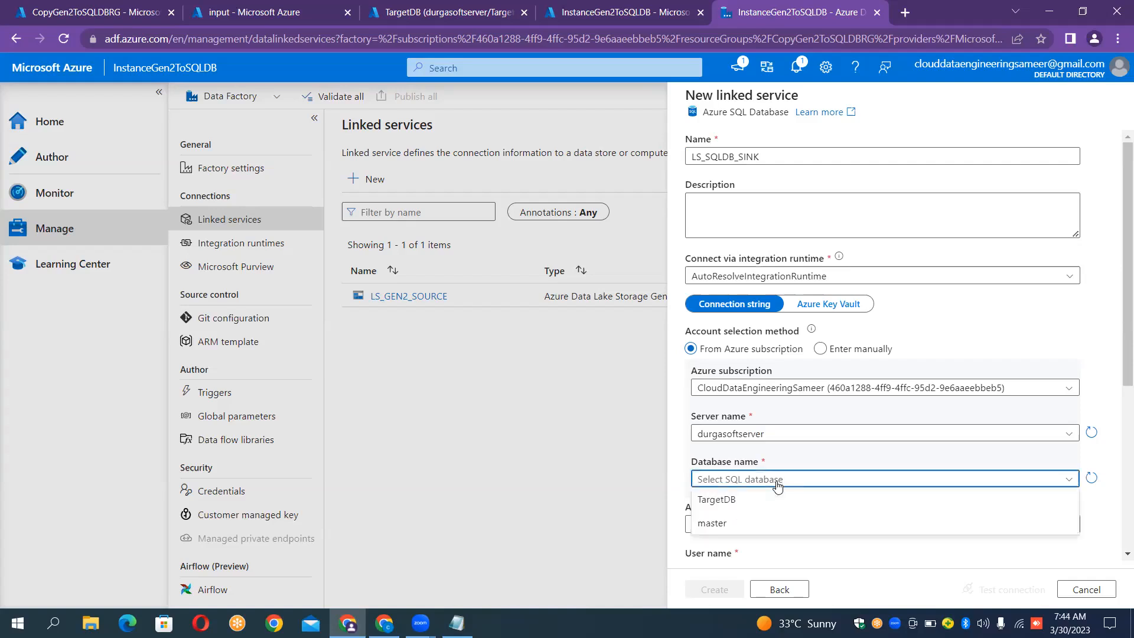
pyautogui.click(734, 500)
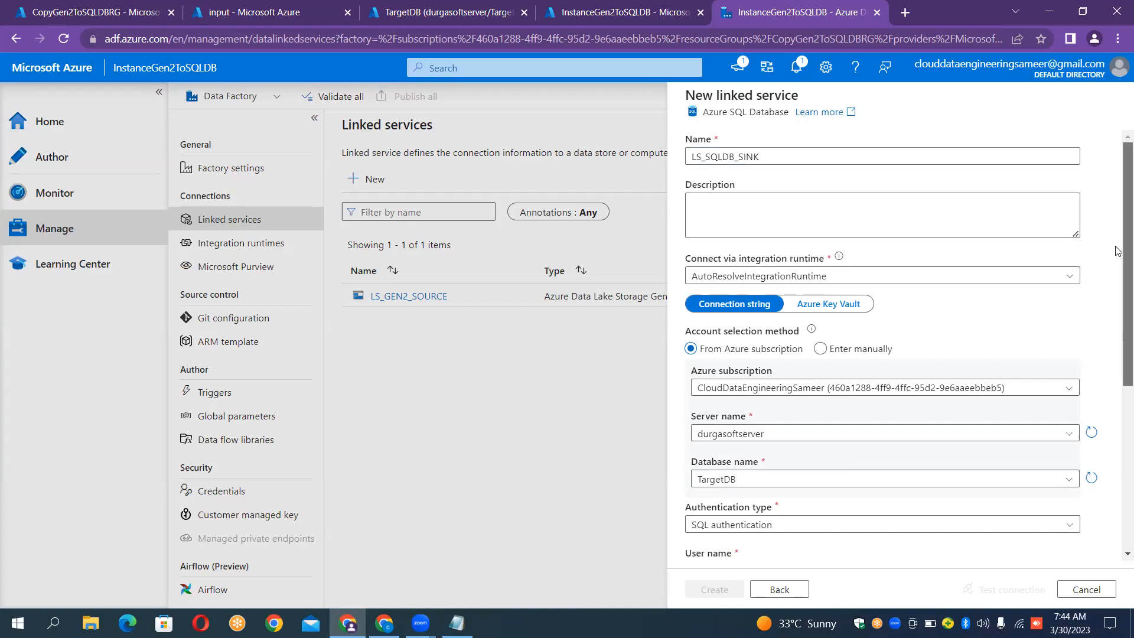
# Enter the SQL admin user name and password, then test the connection to TargetDB
pyautogui.scroll(-3, 1118, 283)
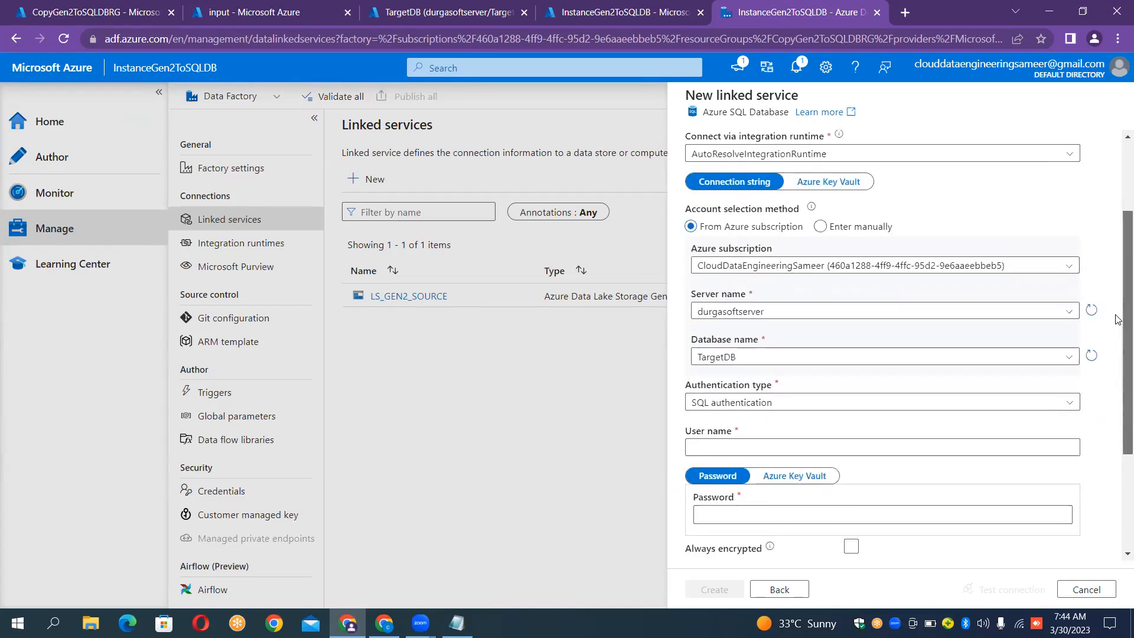
pyautogui.scroll(-1, 1118, 349)
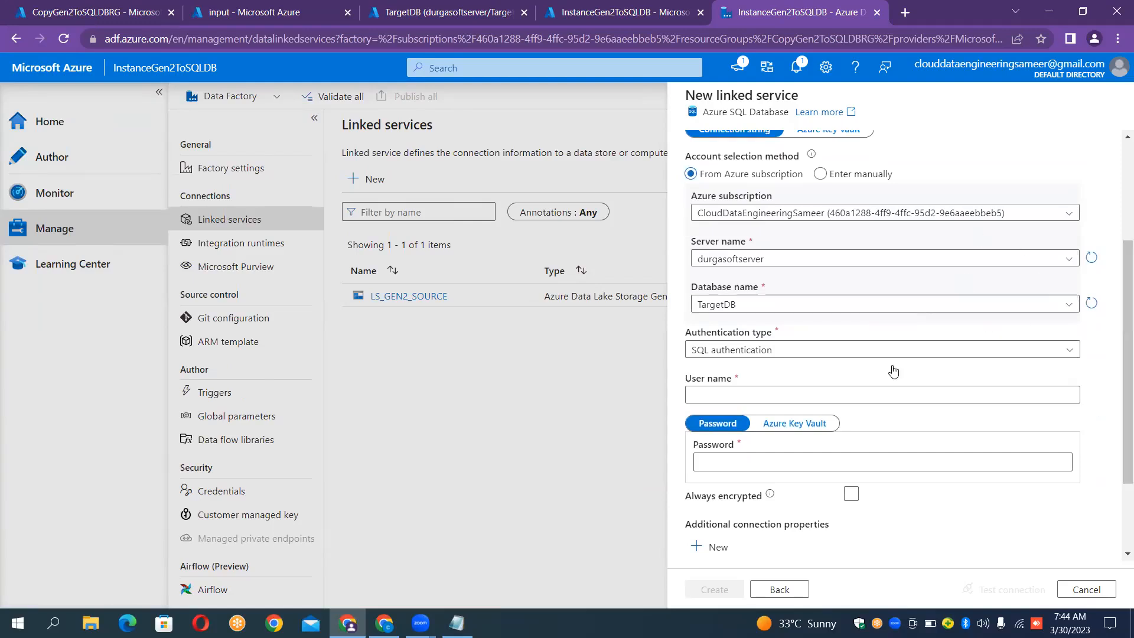
pyautogui.click(796, 397)
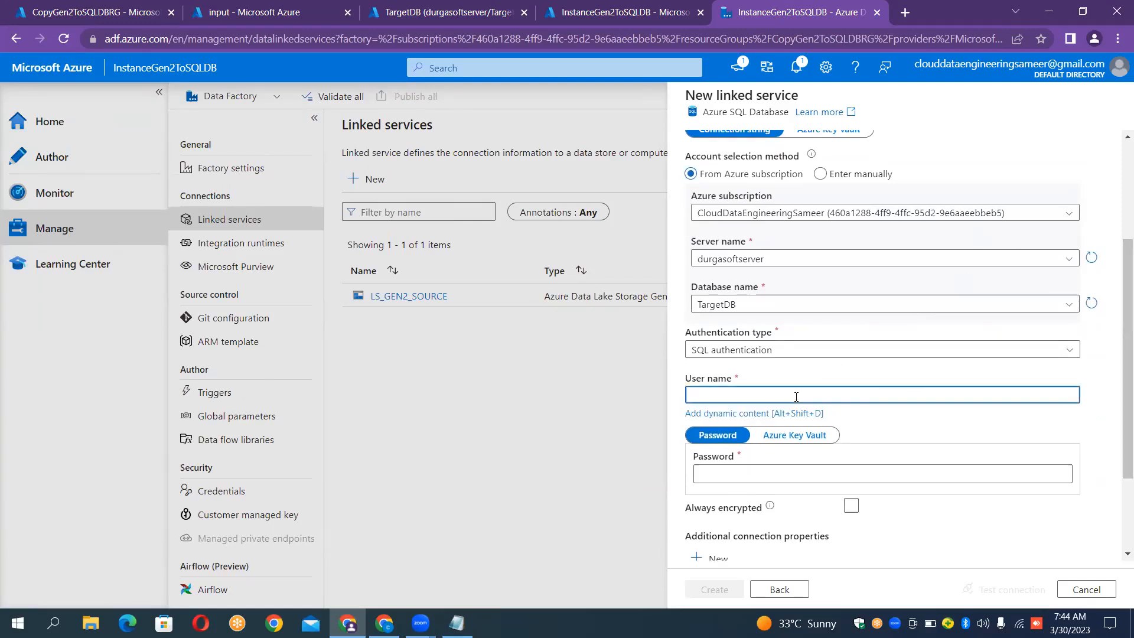
pyautogui.write('durgaadmin')
pyautogui.press('Tab')
pyautogui.press('Tab')
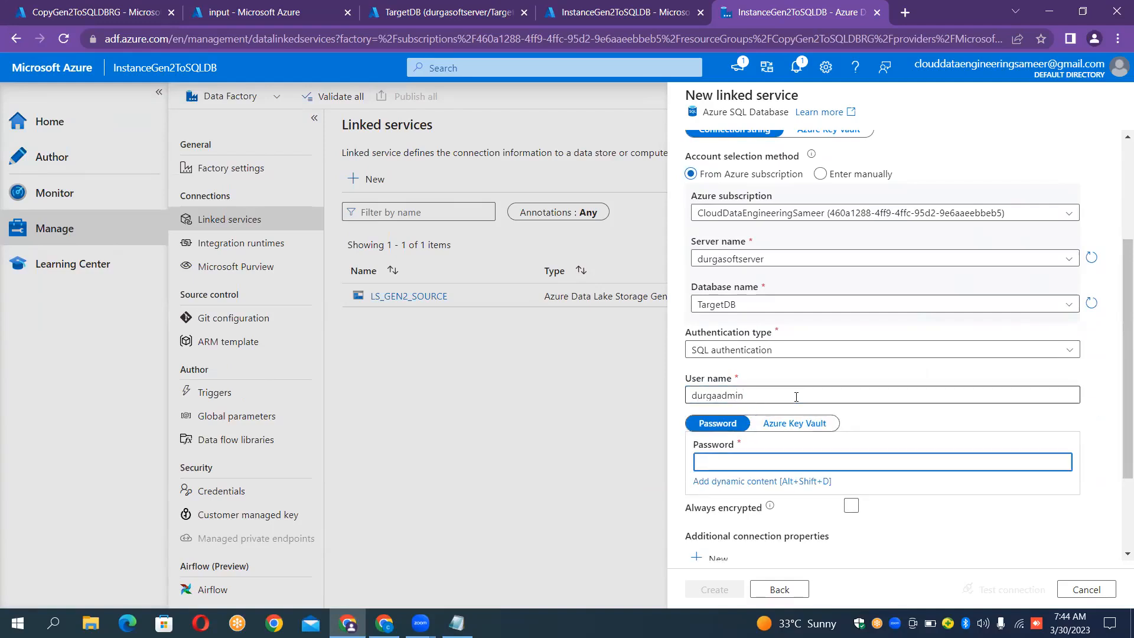
pyautogui.write('•')
pyautogui.press('BackSpace')
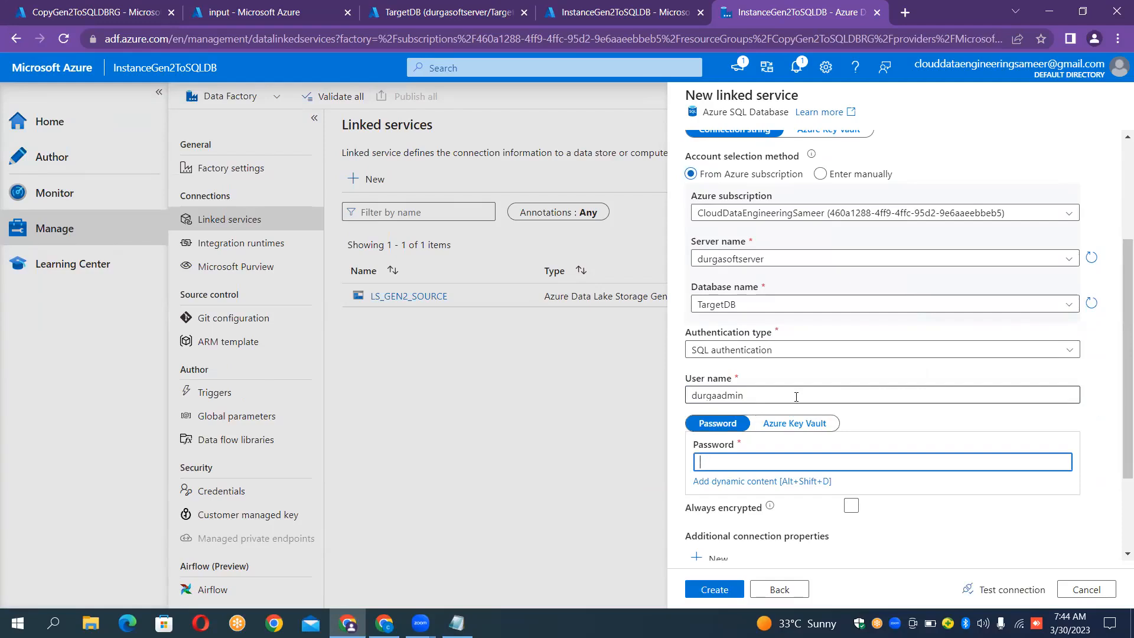
pyautogui.write('••••••')
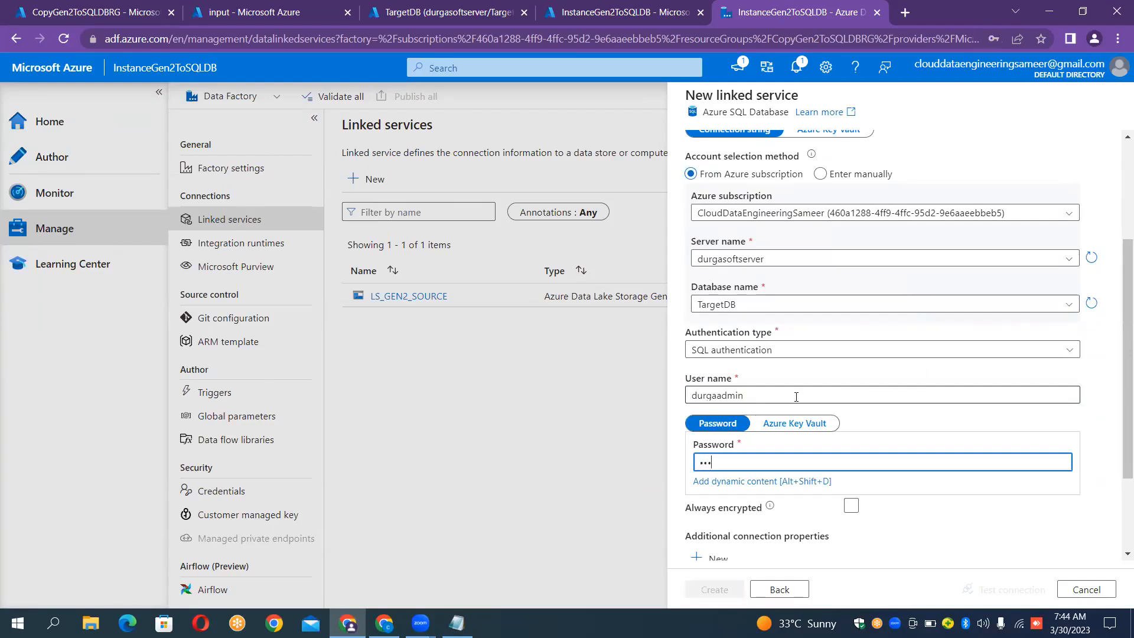
pyautogui.write('••••')
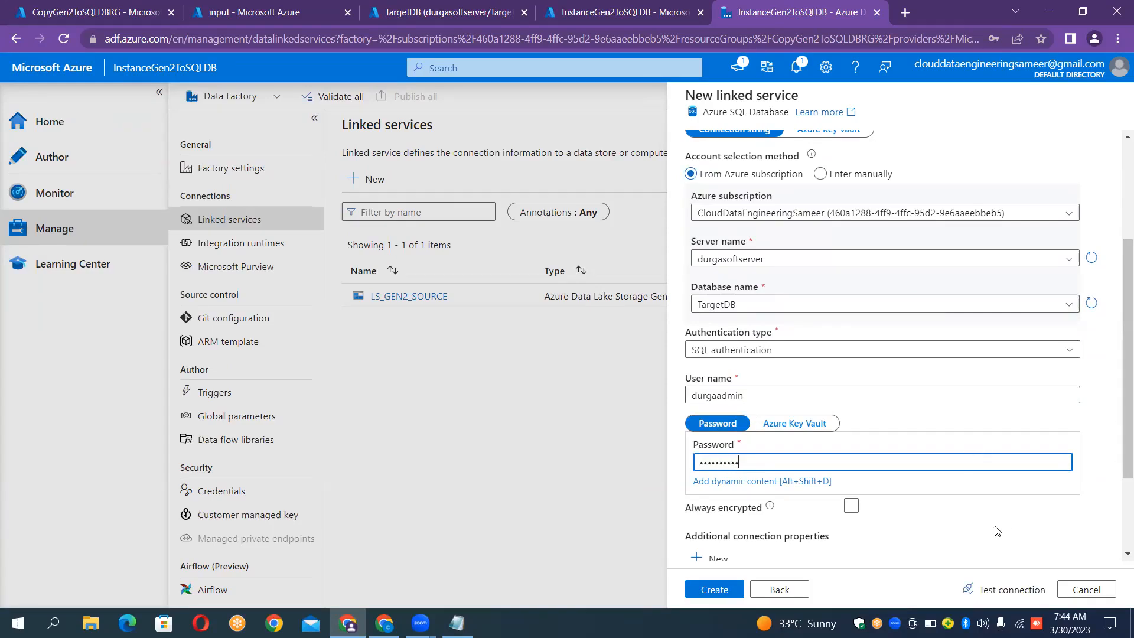
pyautogui.click(992, 590)
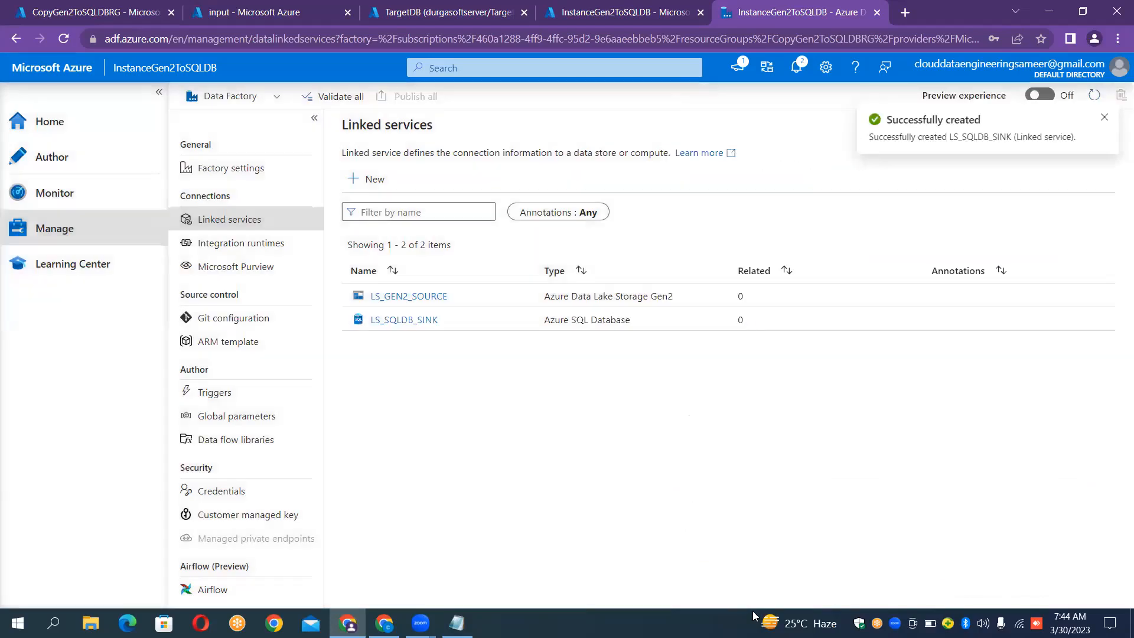
# Start a new Azure Data Lake Storage Gen2 dataset in DelimitedText format from Author > Datasets
pyautogui.click(53, 170)
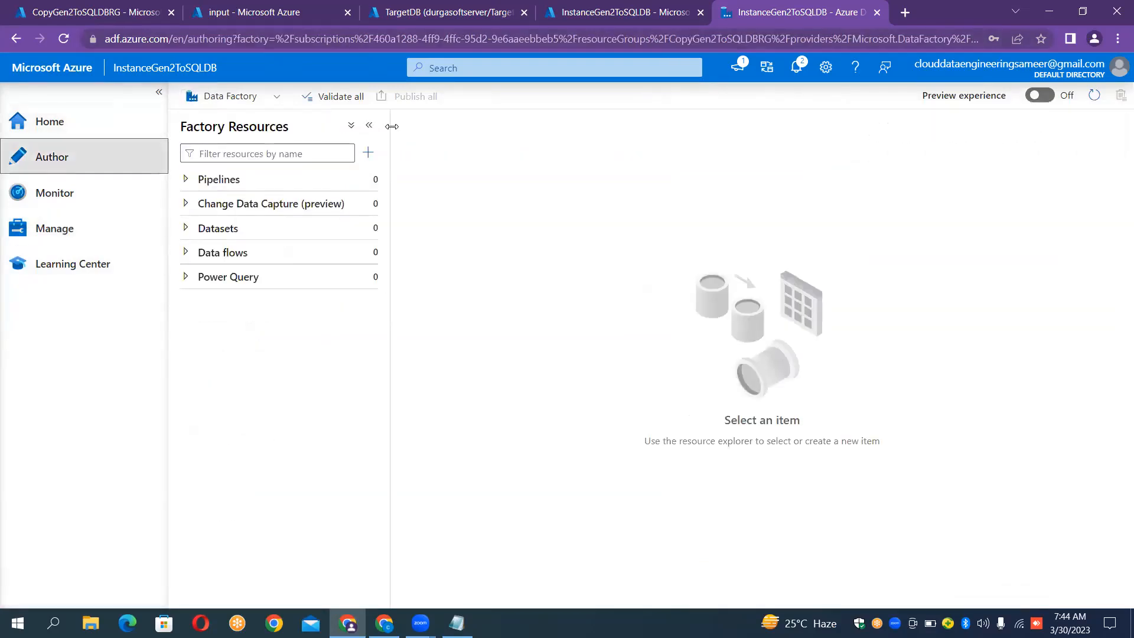
pyautogui.moveTo(384, 238)
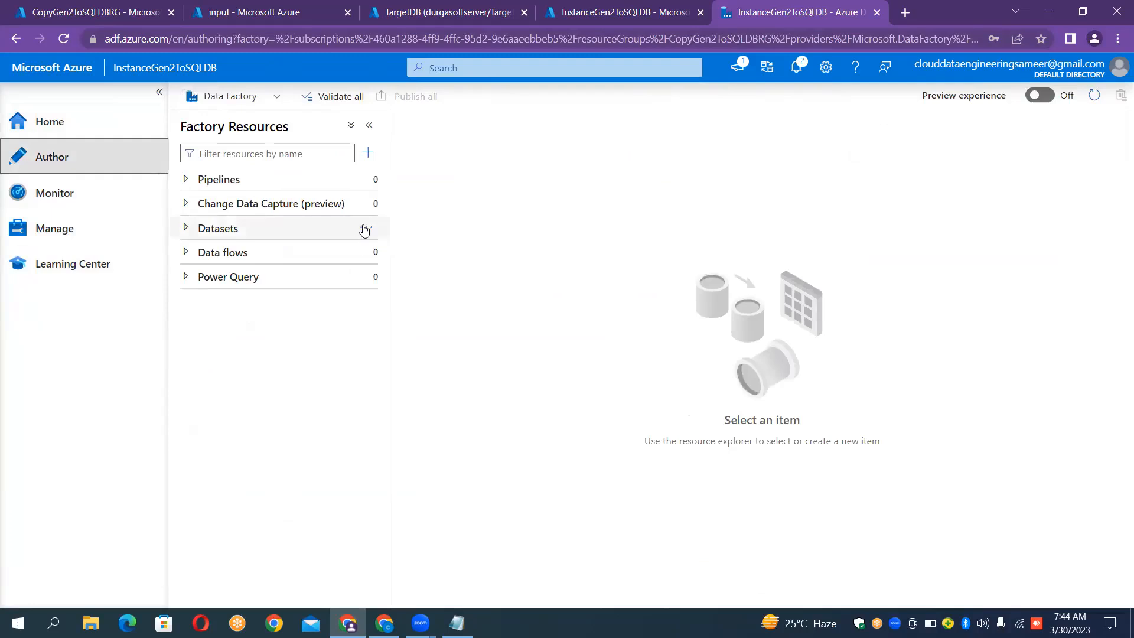
pyautogui.click(365, 229)
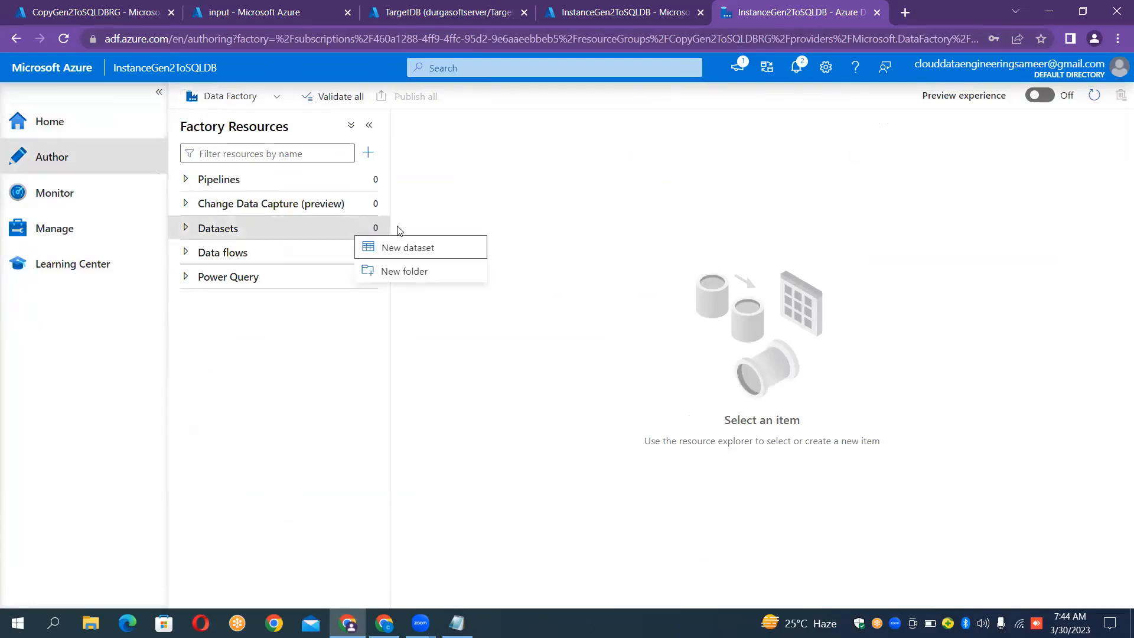
pyautogui.click(406, 247)
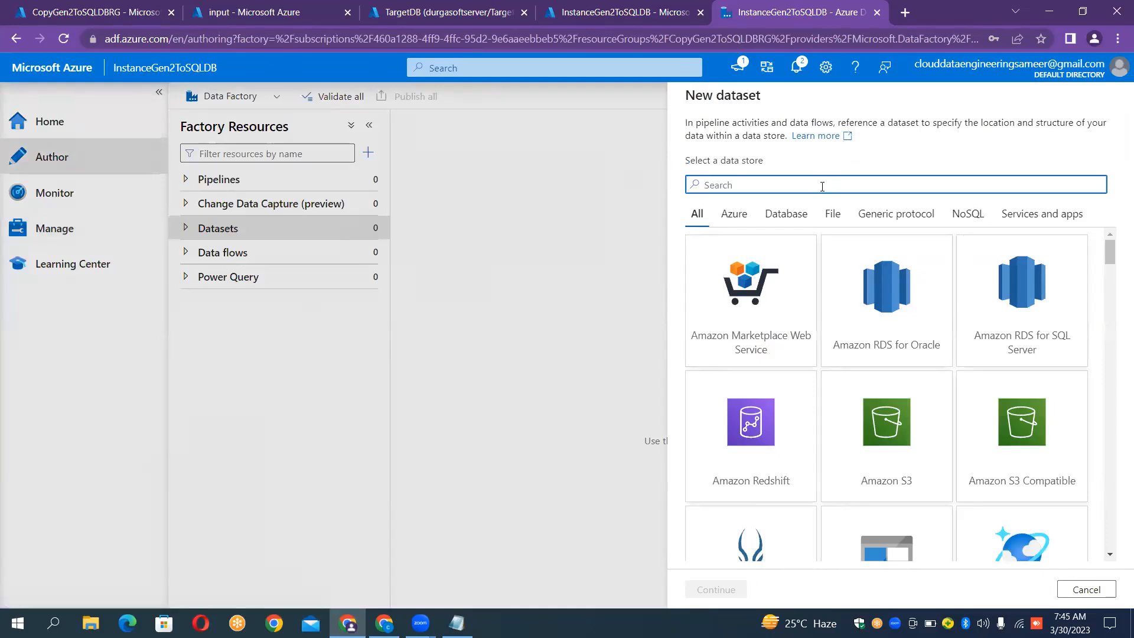
pyautogui.write('2')
pyautogui.click(771, 290)
pyautogui.click(716, 590)
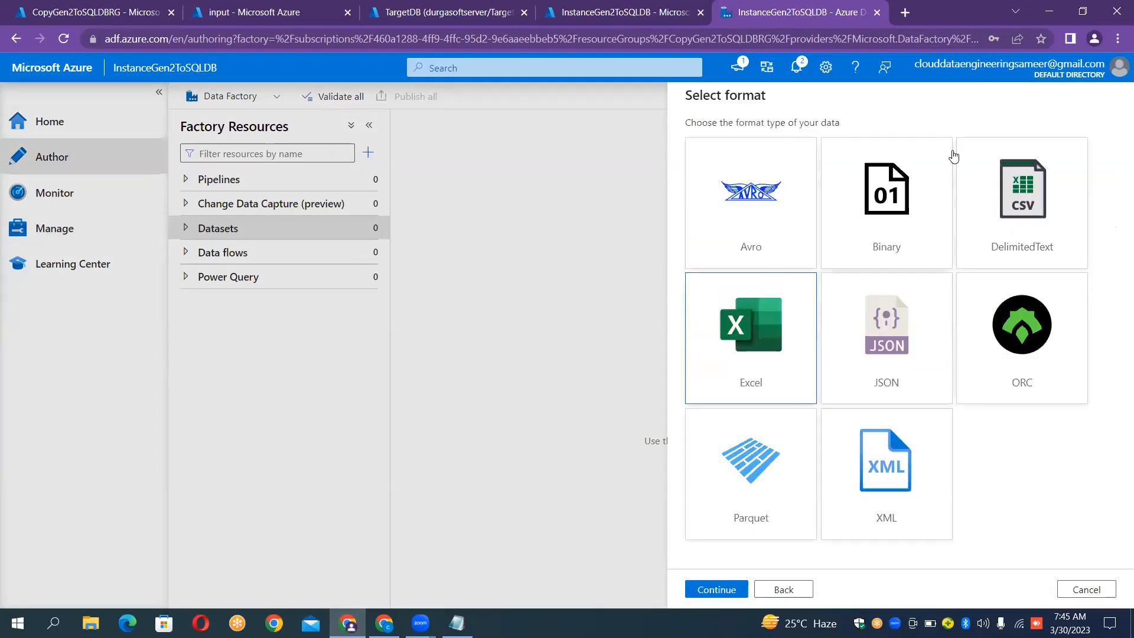
pyautogui.doubleClick(1003, 177)
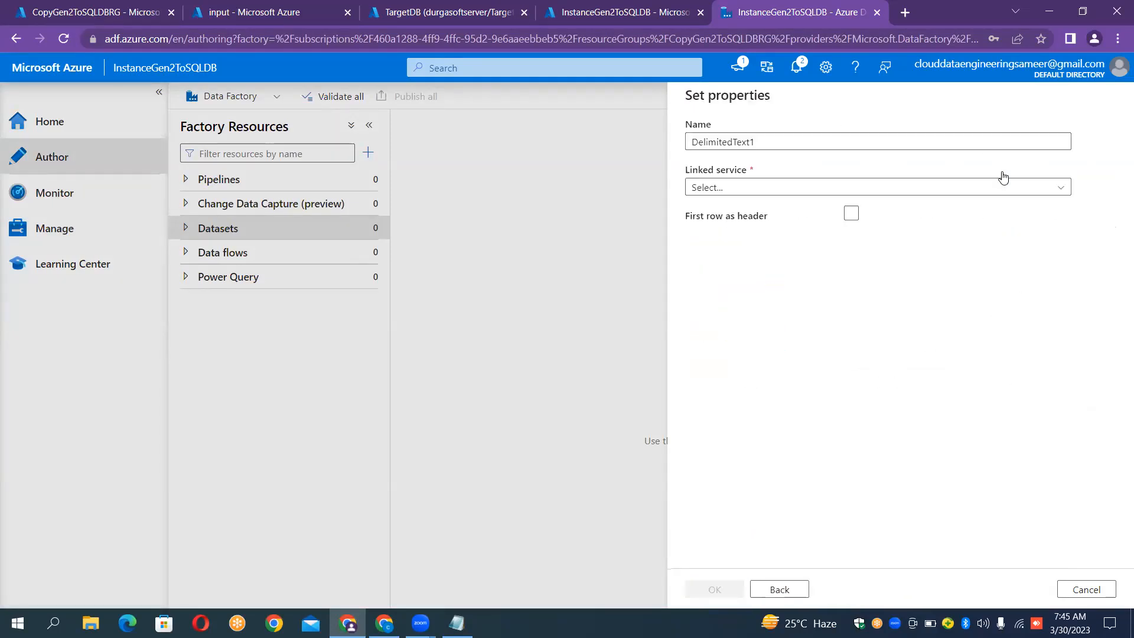
# Name the dataset DS_GEN2_SOURCE
pyautogui.click(861, 145)
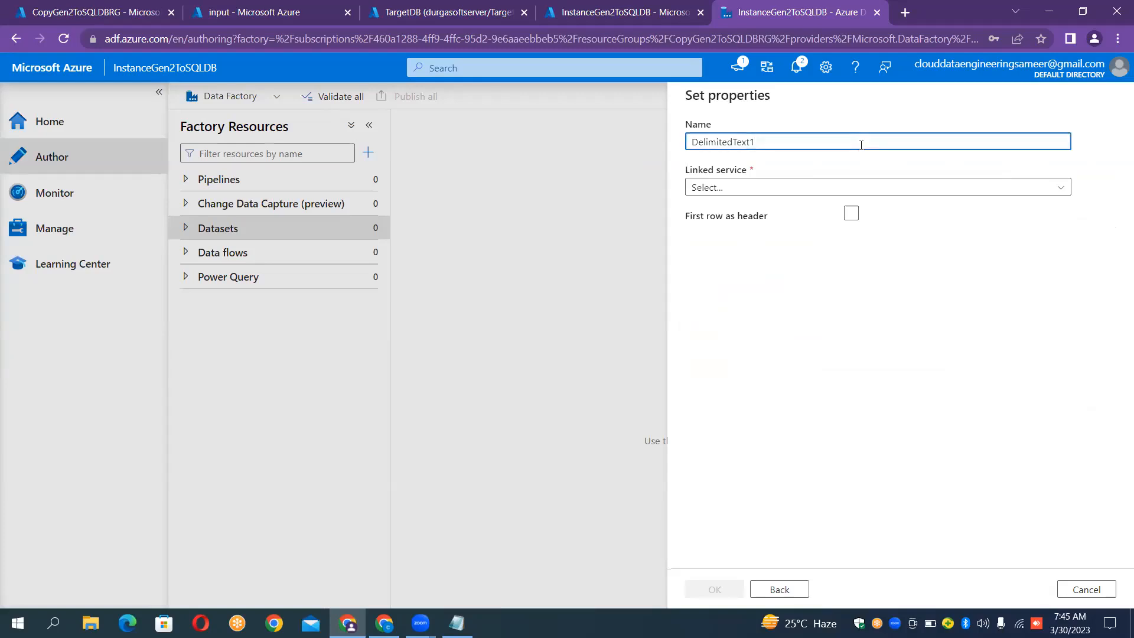
pyautogui.hotkey('ctrl', 'a')
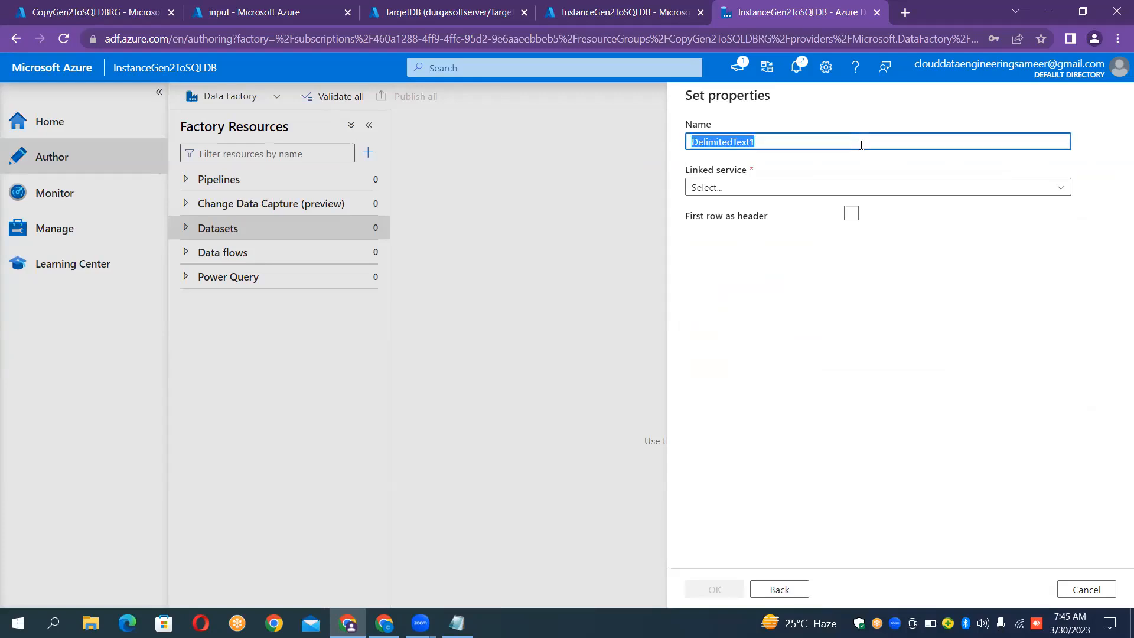
pyautogui.press('BackSpace')
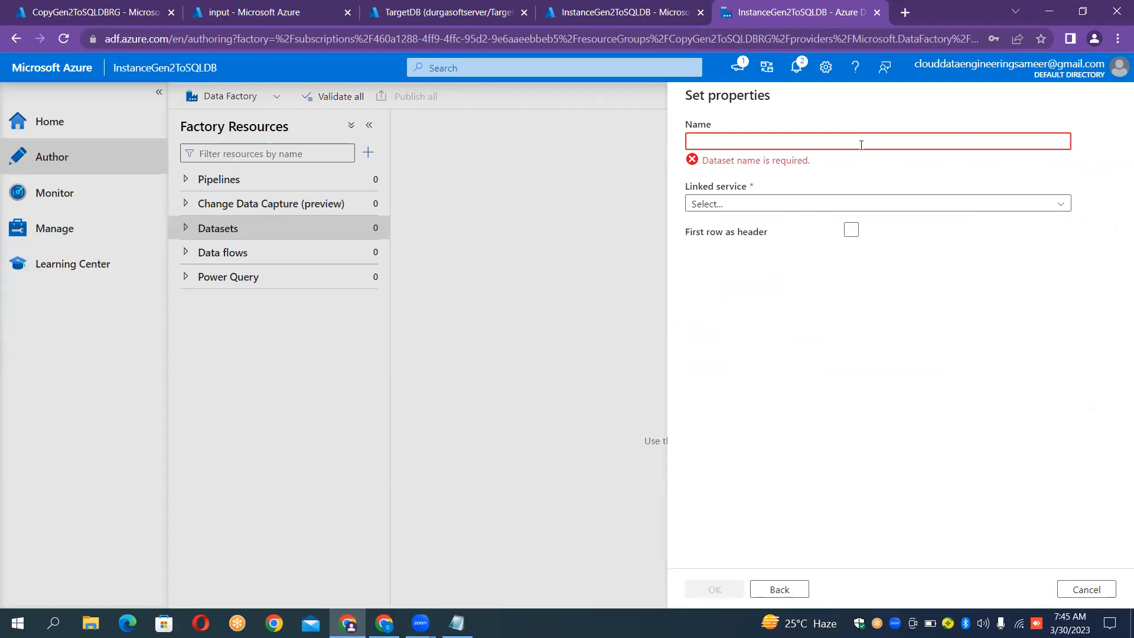
pyautogui.write('DS_')
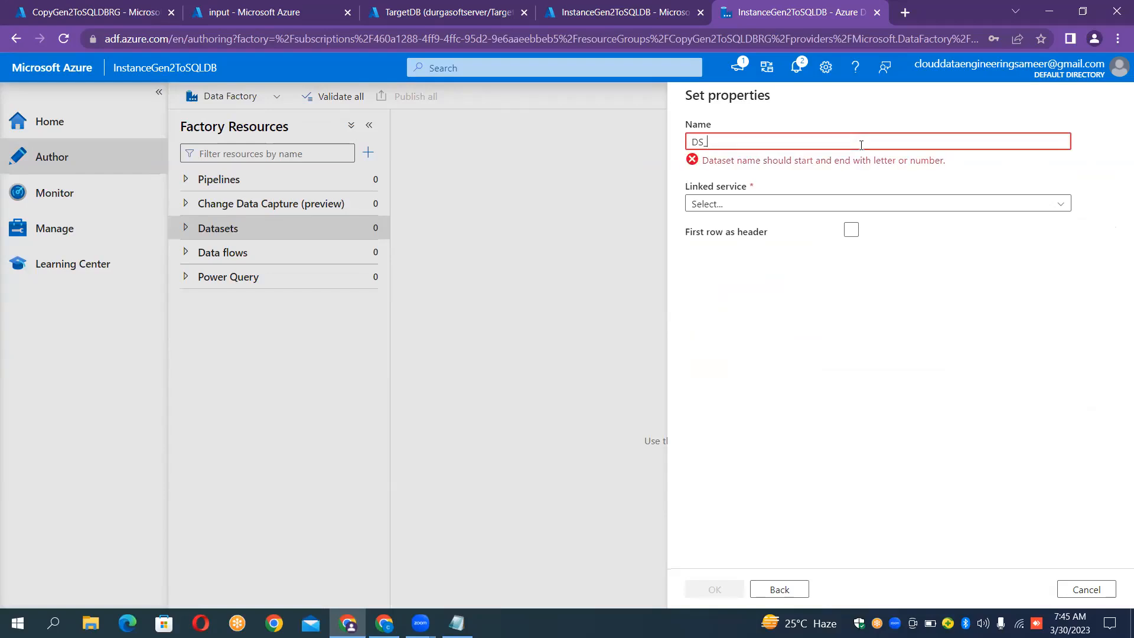
pyautogui.write('G')
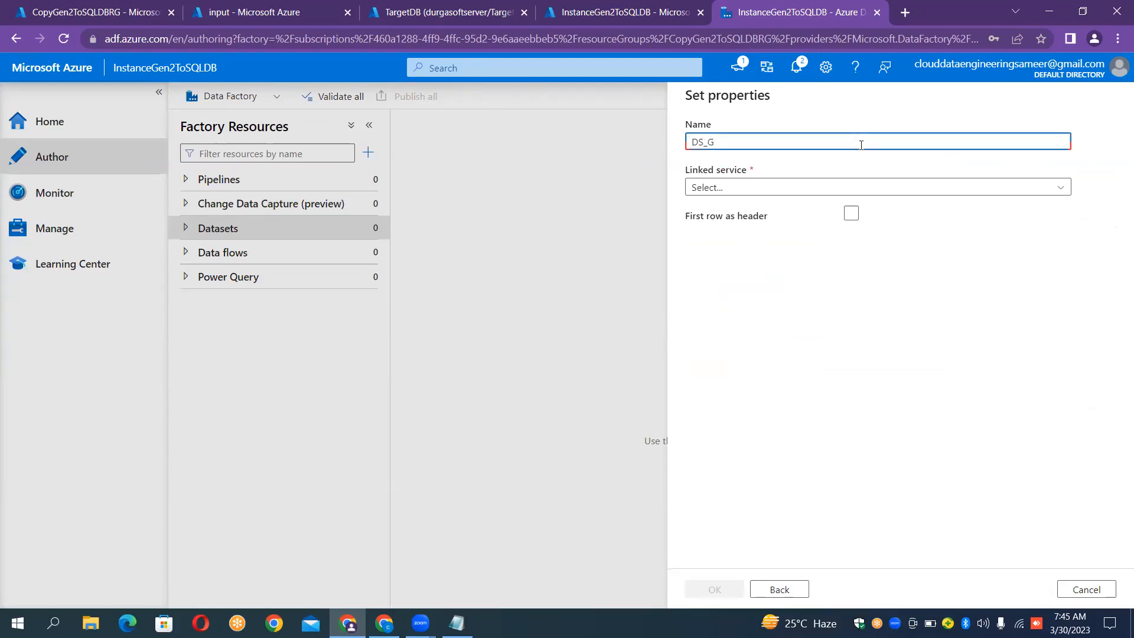
pyautogui.write('EN2_')
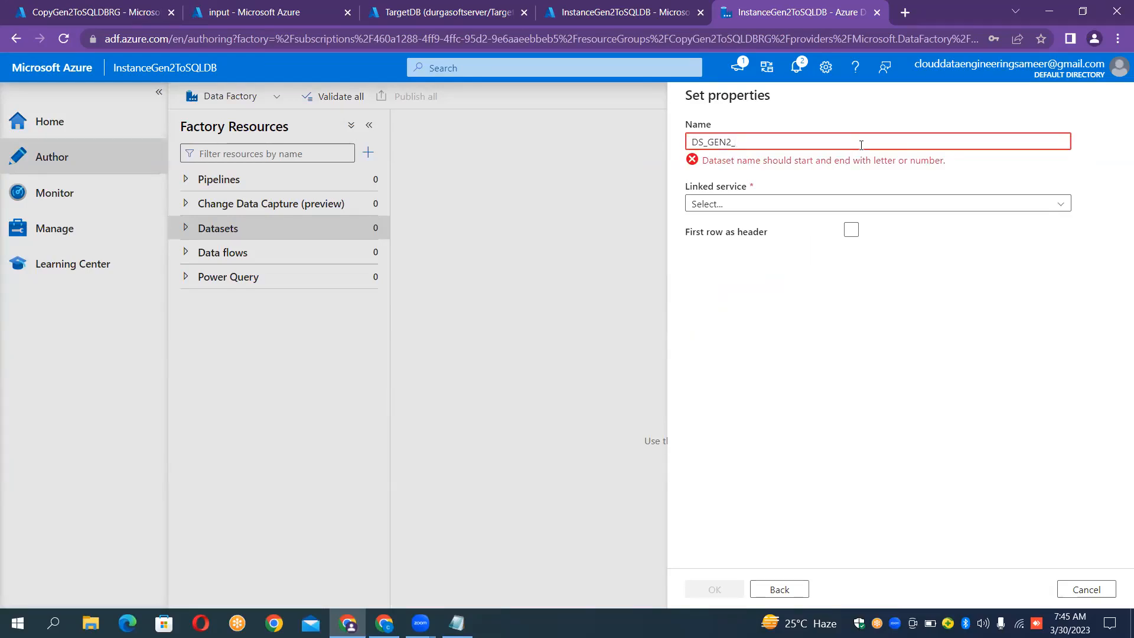
pyautogui.write('SOURCE')
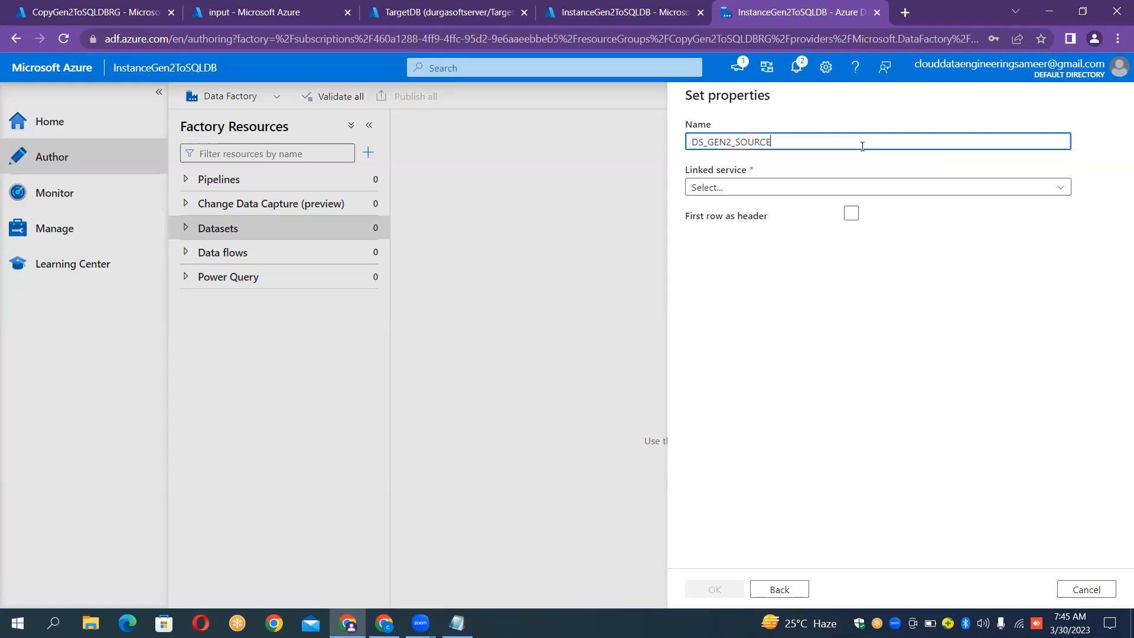
# Link the dataset to LS_GEN2_SOURCE, use the first row as header, set the input folder, and create it
pyautogui.click(806, 189)
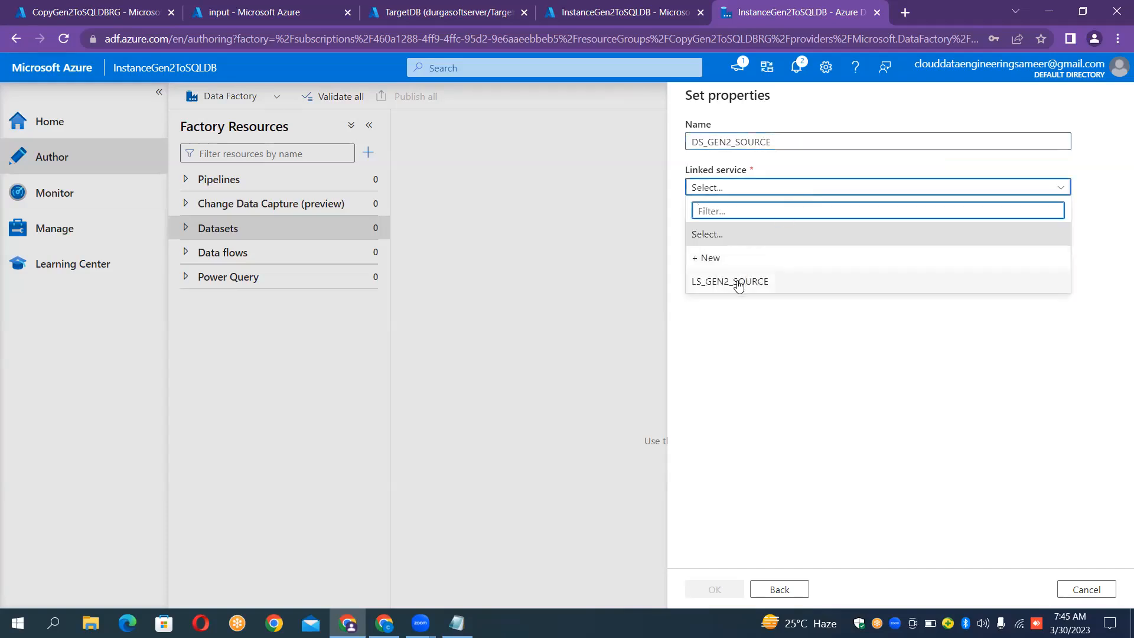
pyautogui.click(738, 285)
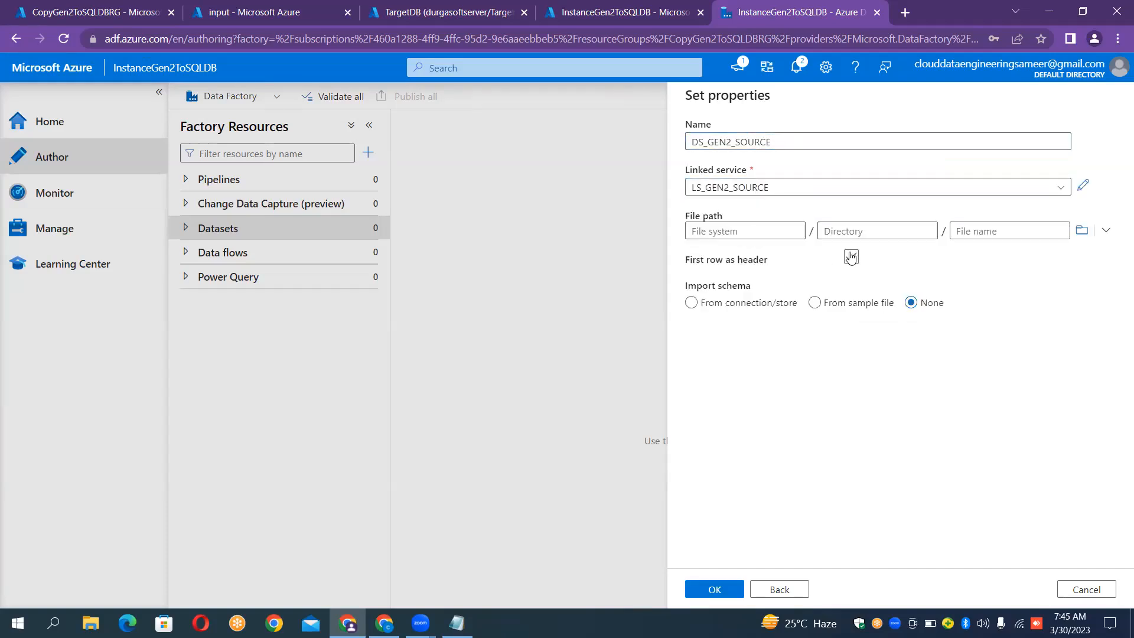
pyautogui.click(850, 257)
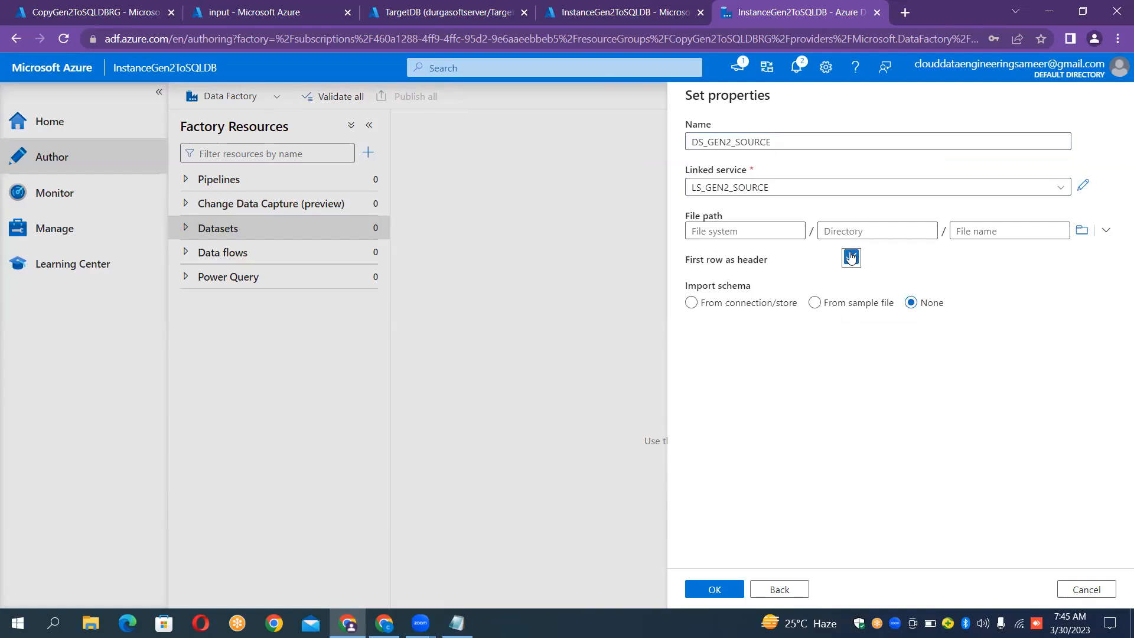
pyautogui.click(1085, 234)
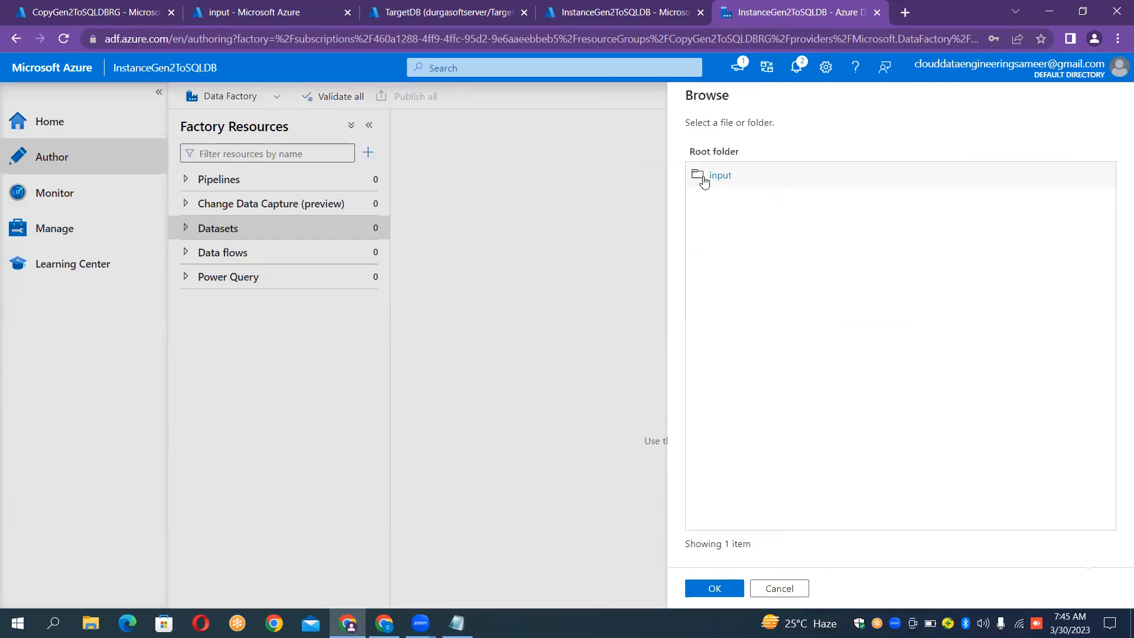
pyautogui.doubleClick(704, 179)
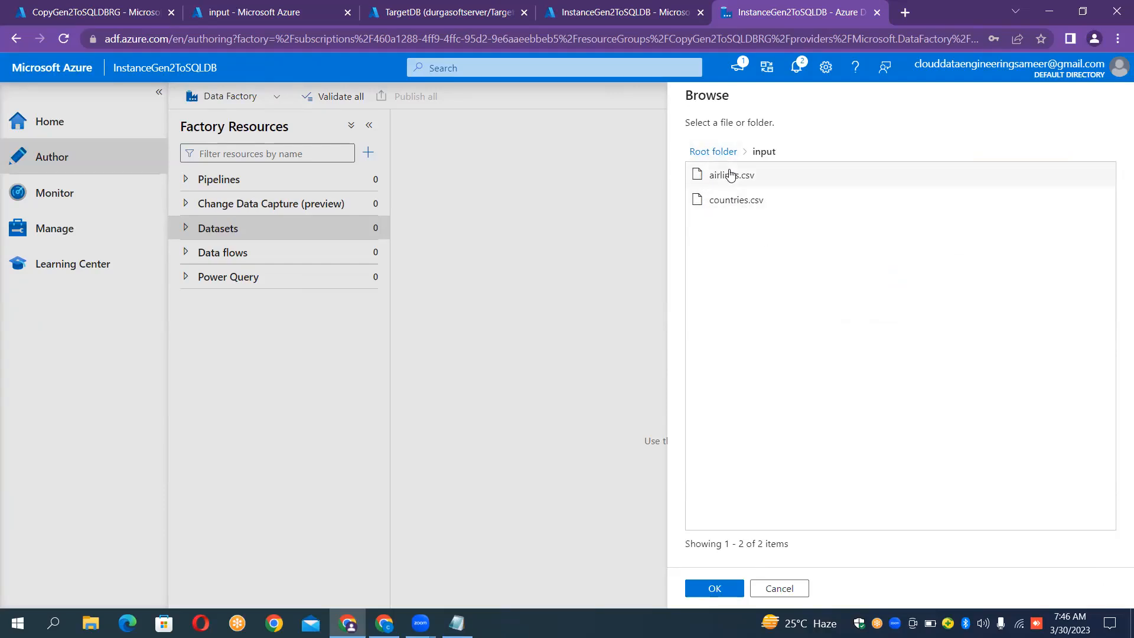
pyautogui.click(724, 589)
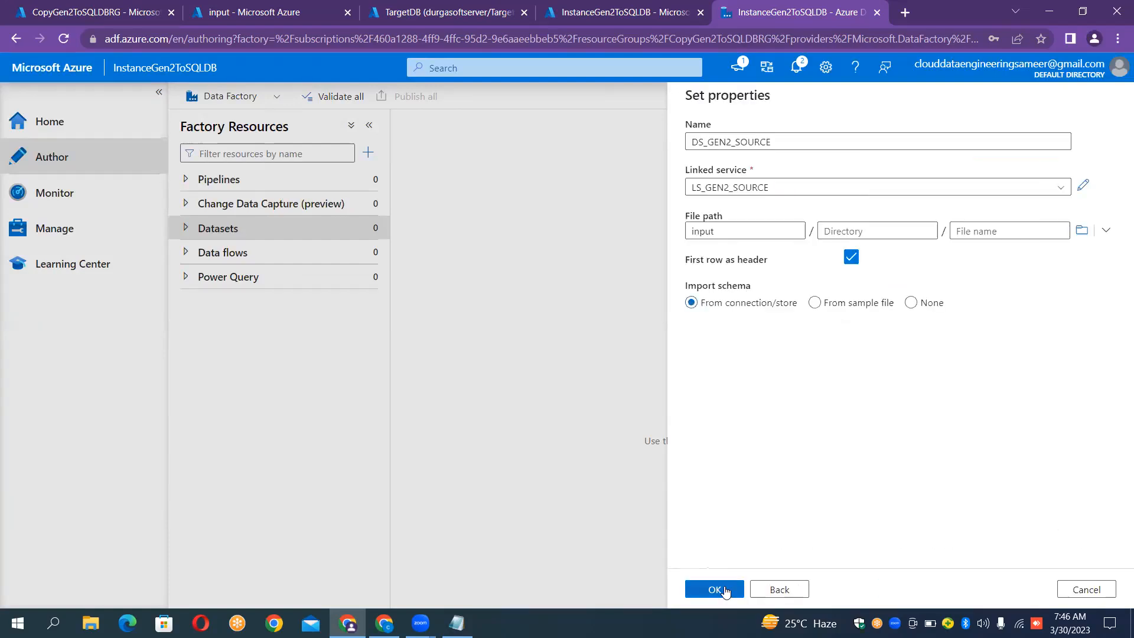
pyautogui.click(726, 590)
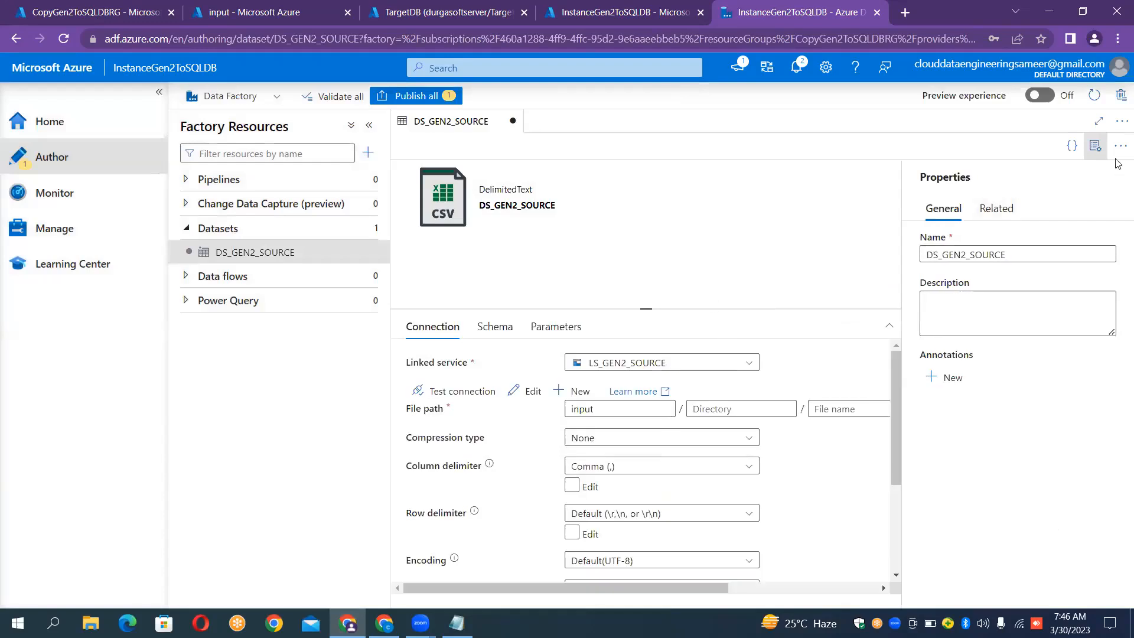
pyautogui.click(1096, 145)
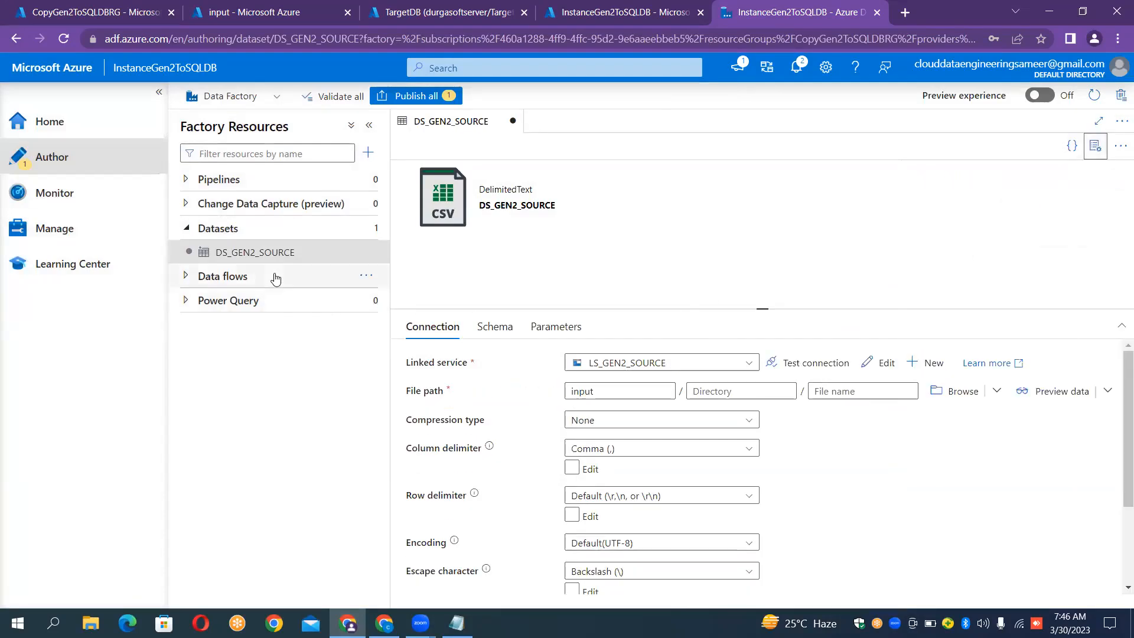
# Start a new Azure SQL Database dataset named DS_SQLDB_SINK
pyautogui.click(367, 228)
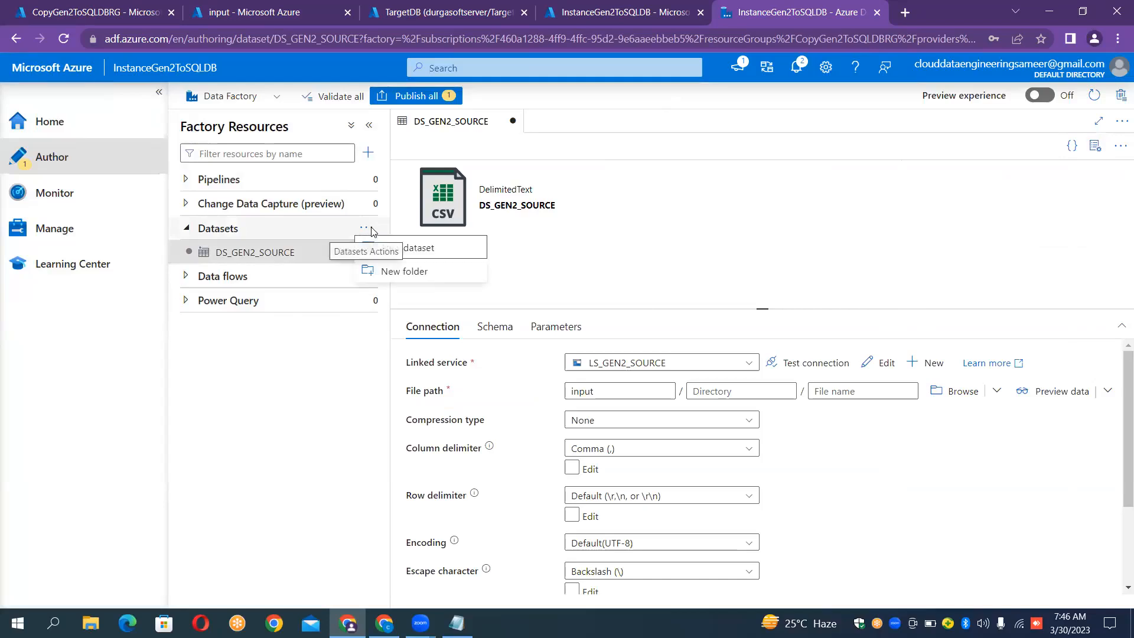
pyautogui.click(396, 248)
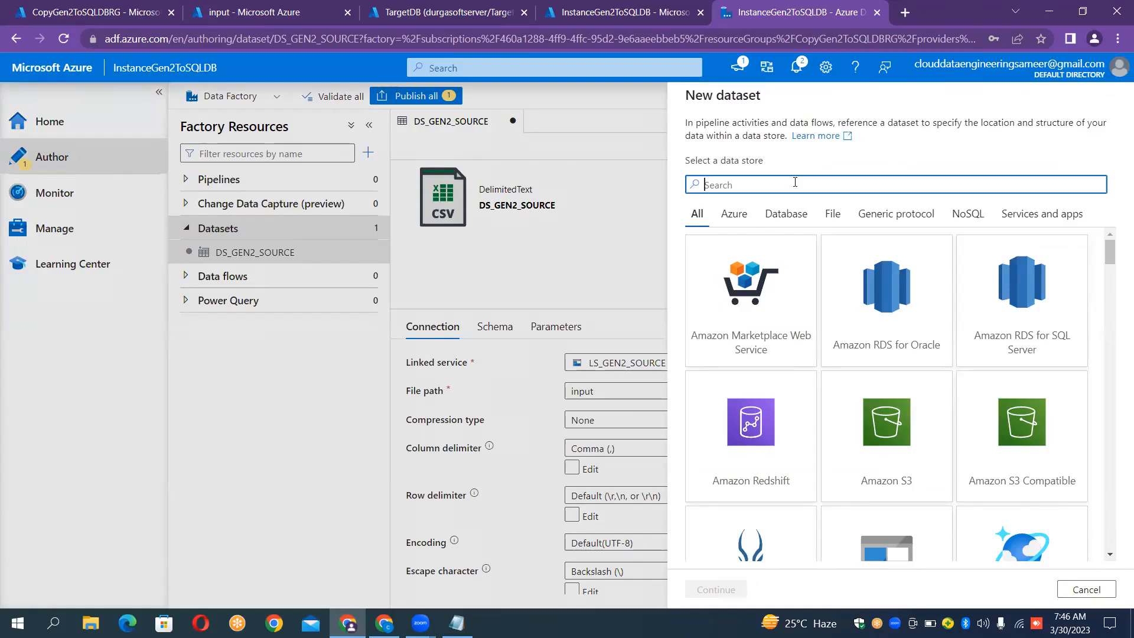
pyautogui.write('sq')
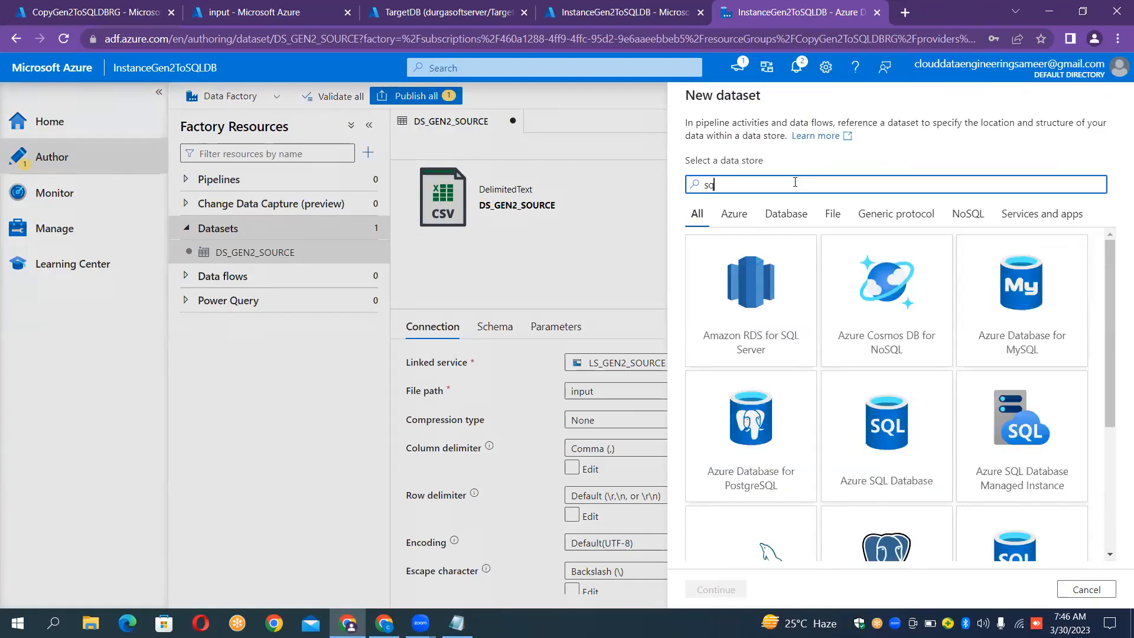
pyautogui.doubleClick(893, 423)
pyautogui.click(813, 140)
pyautogui.hotkey('ctrl', 'a')
pyautogui.press('BackSpace')
pyautogui.write('D')
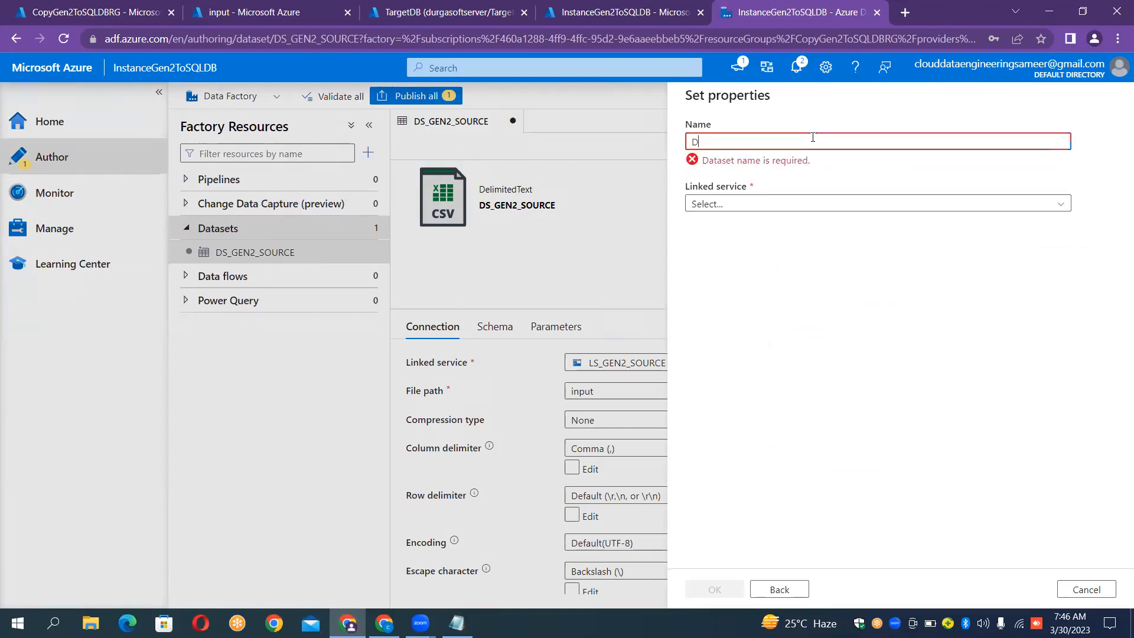
pyautogui.write('S_SQLDB_SINK')
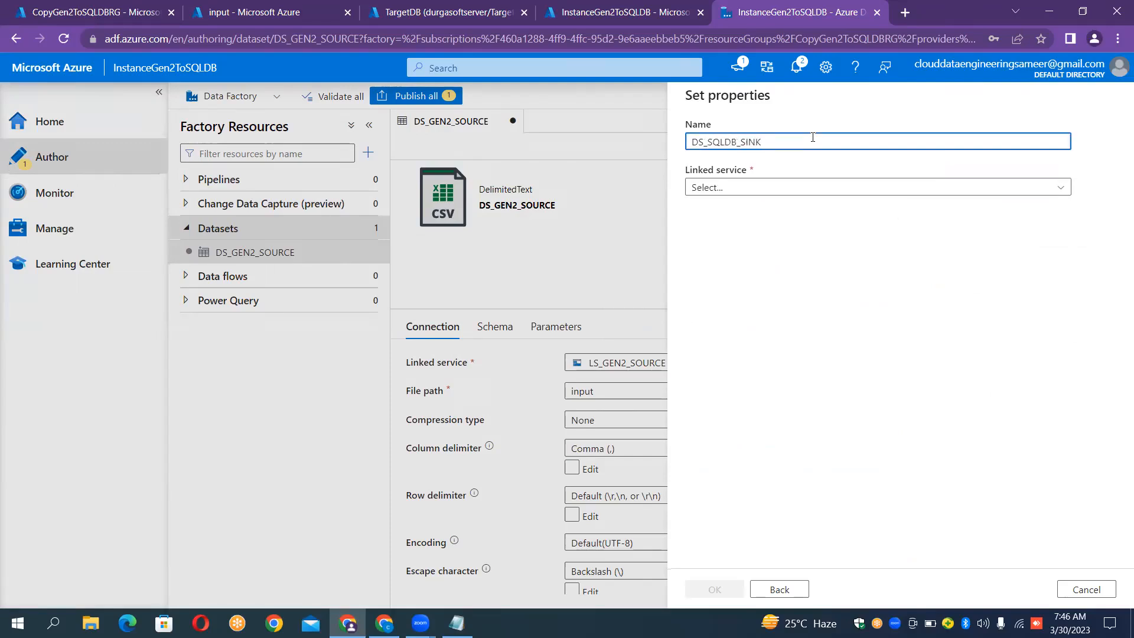
# Link it to LS_SQLDB_SINK, leave the table unselected, and create the dataset
pyautogui.click(768, 188)
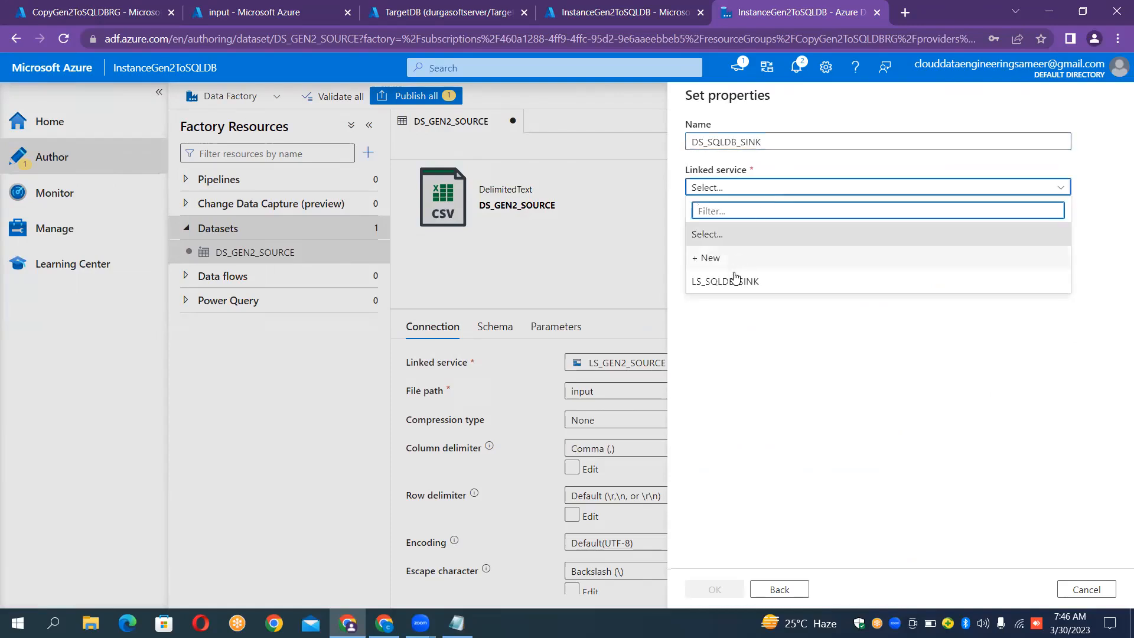
pyautogui.click(736, 281)
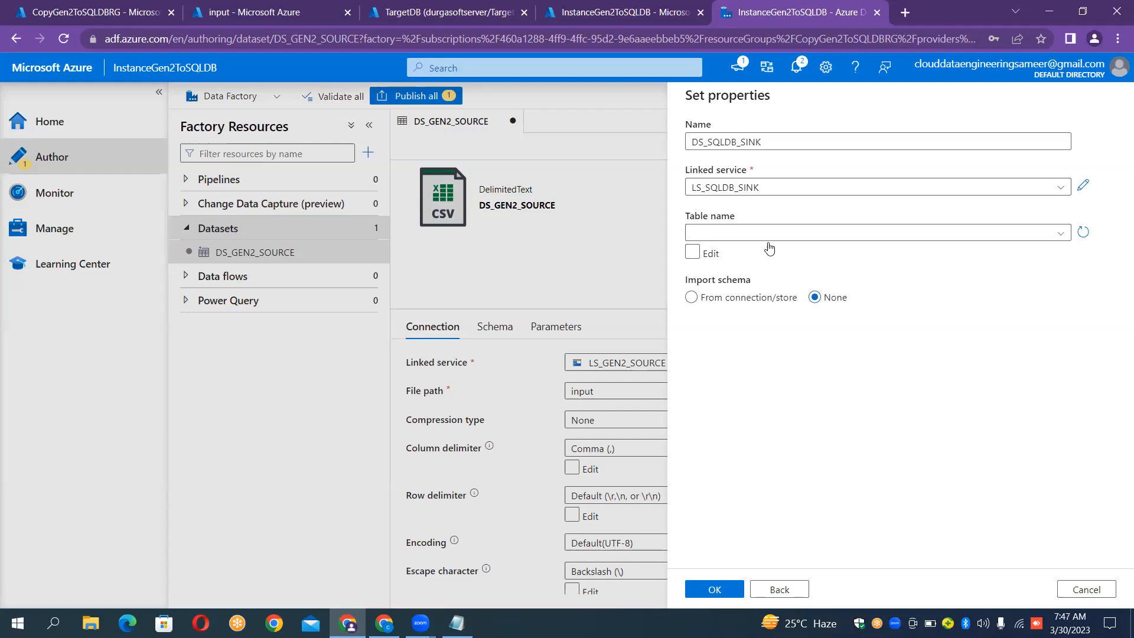
pyautogui.click(775, 237)
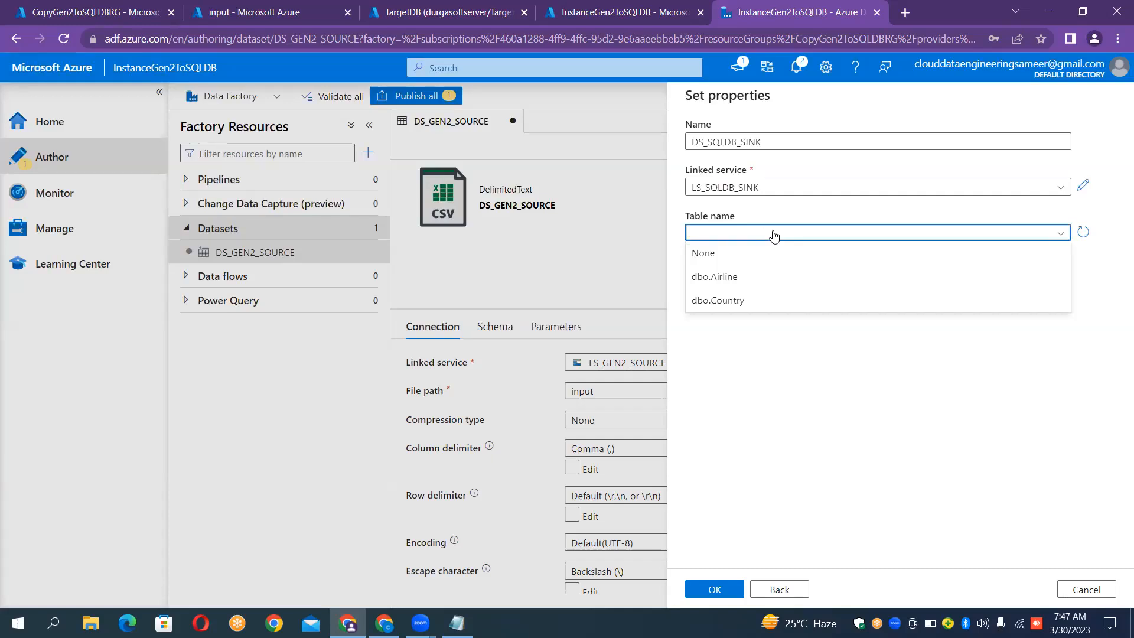
pyautogui.click(775, 236)
pyautogui.click(774, 236)
pyautogui.click(767, 350)
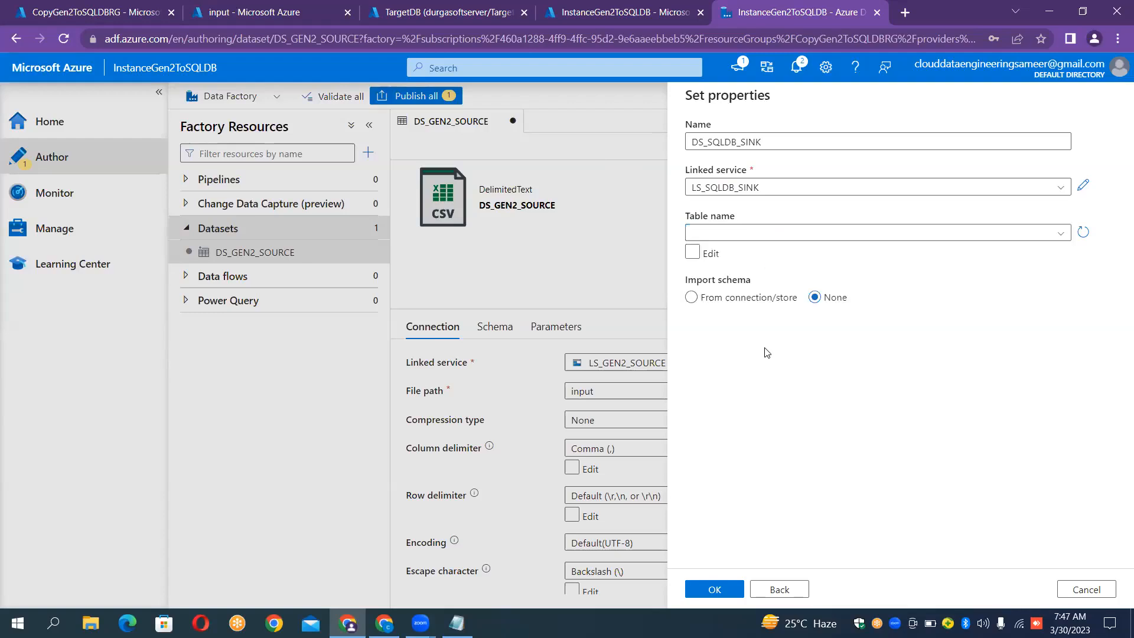
pyautogui.click(722, 584)
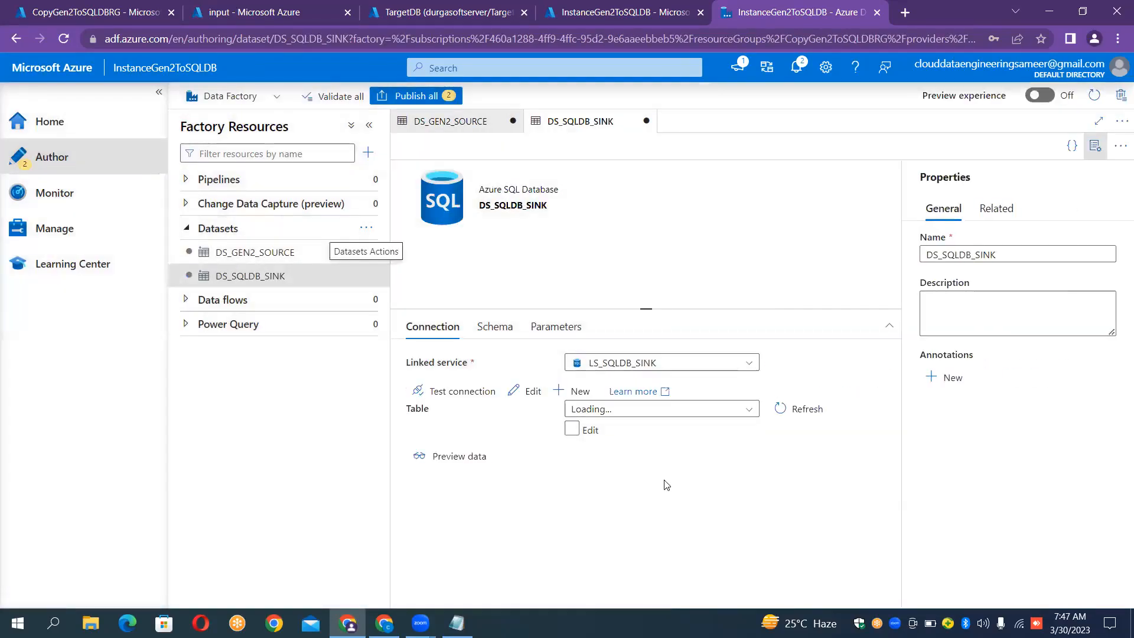
# Add a new blank pipeline from the Pipelines actions menu
pyautogui.click(1095, 146)
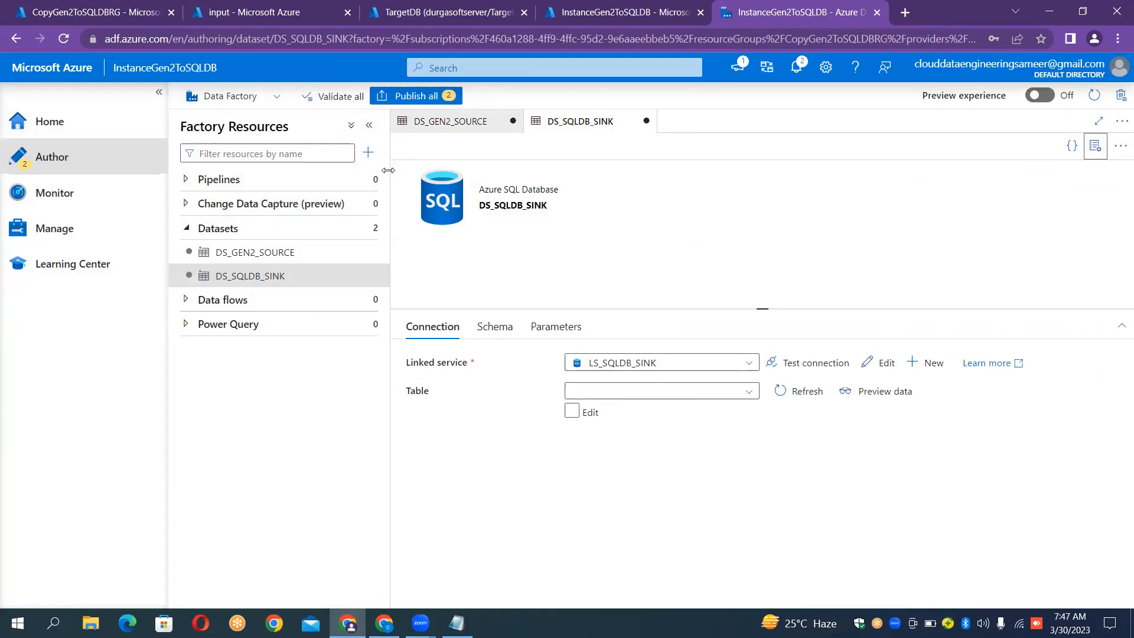
pyautogui.click(370, 180)
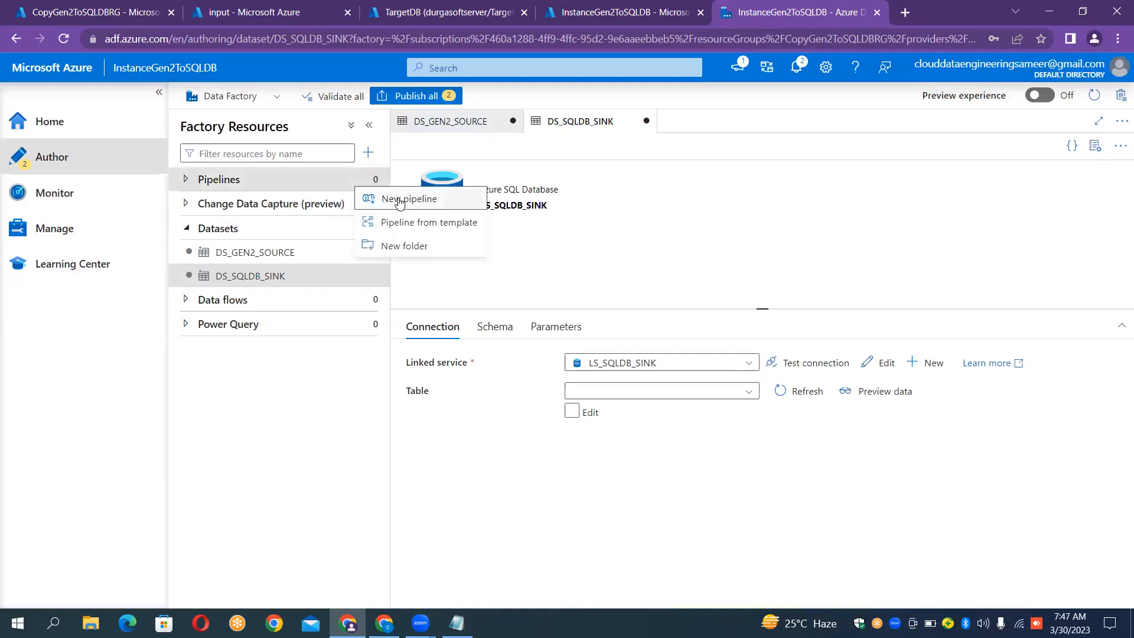
pyautogui.click(400, 201)
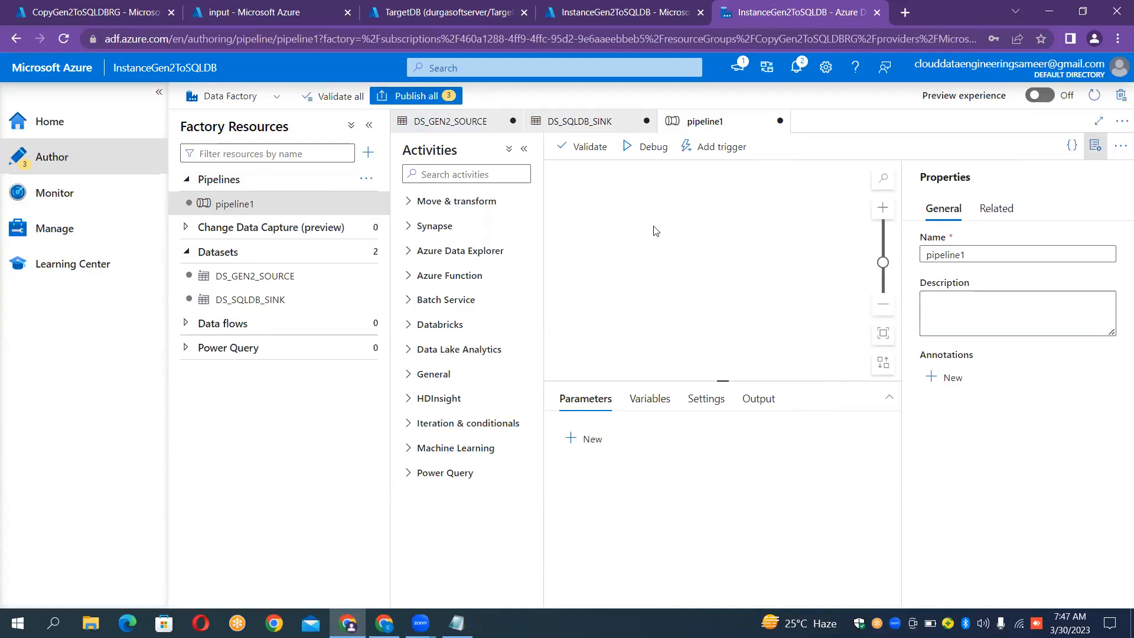
# Rename the pipeline to PL_COPY_GEN2_SQLDB and expand the Move & transform activities
pyautogui.click(997, 249)
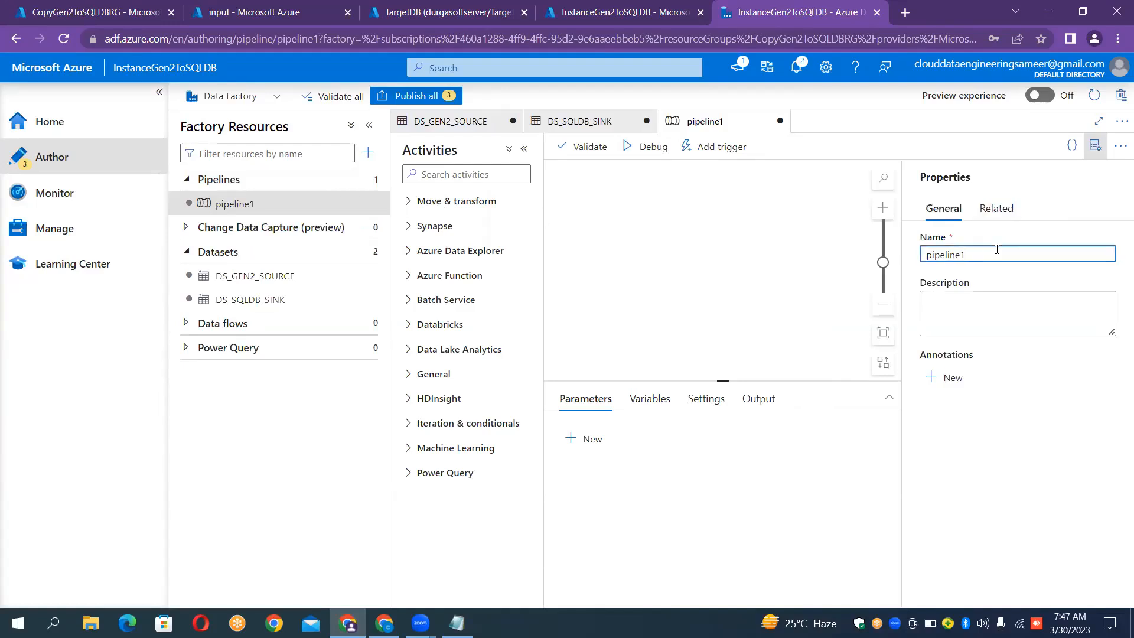
pyautogui.hotkey('ctrl', 'a')
pyautogui.press('BackSpace')
pyautogui.write('PL_')
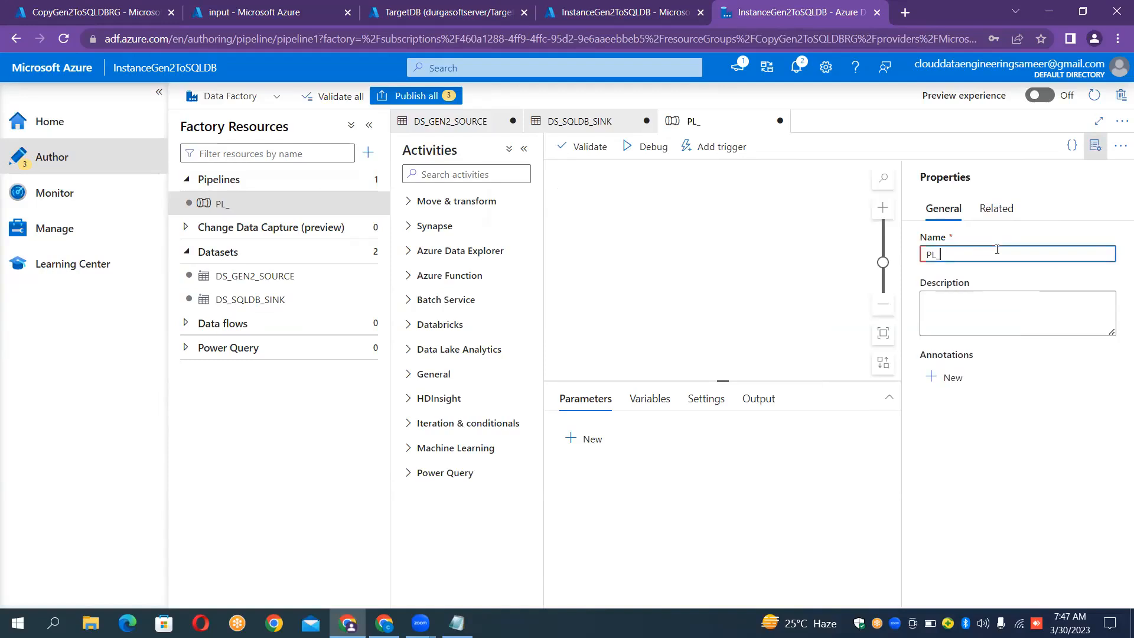
pyautogui.write('COPY')
pyautogui.write('_GEN')
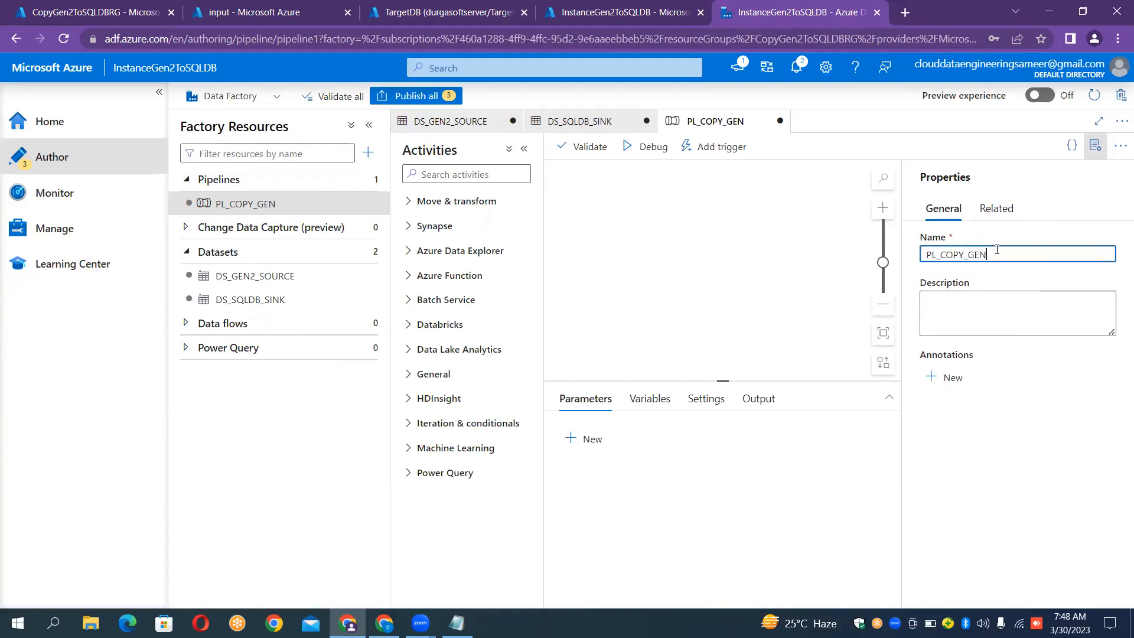
pyautogui.write('2_')
pyautogui.write('SQLDB')
pyautogui.click(1097, 150)
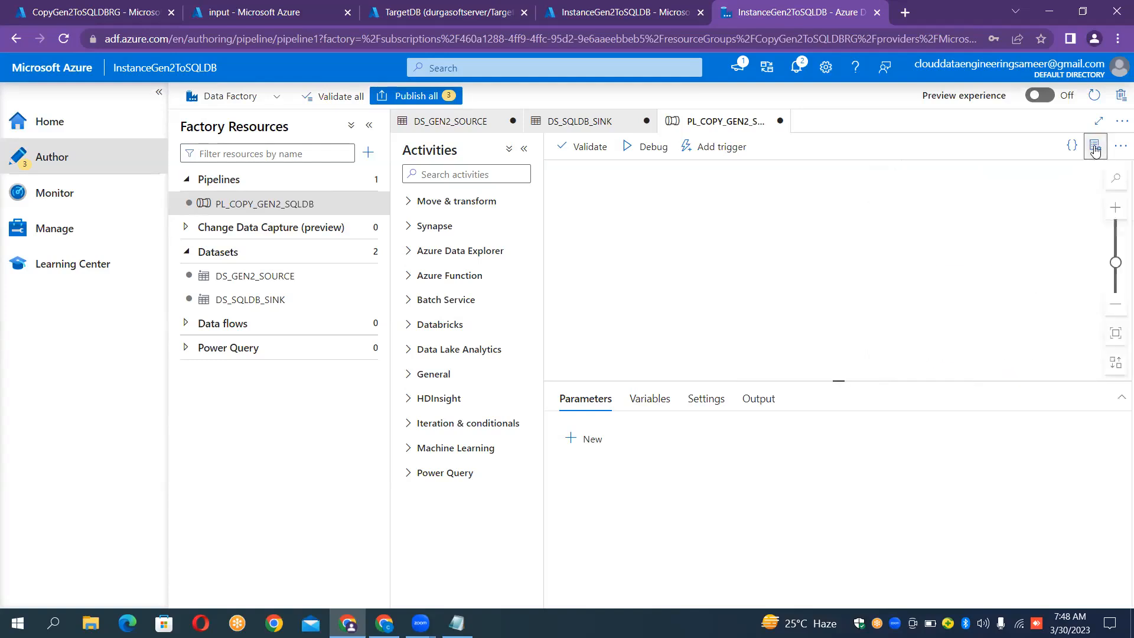
pyautogui.click(475, 201)
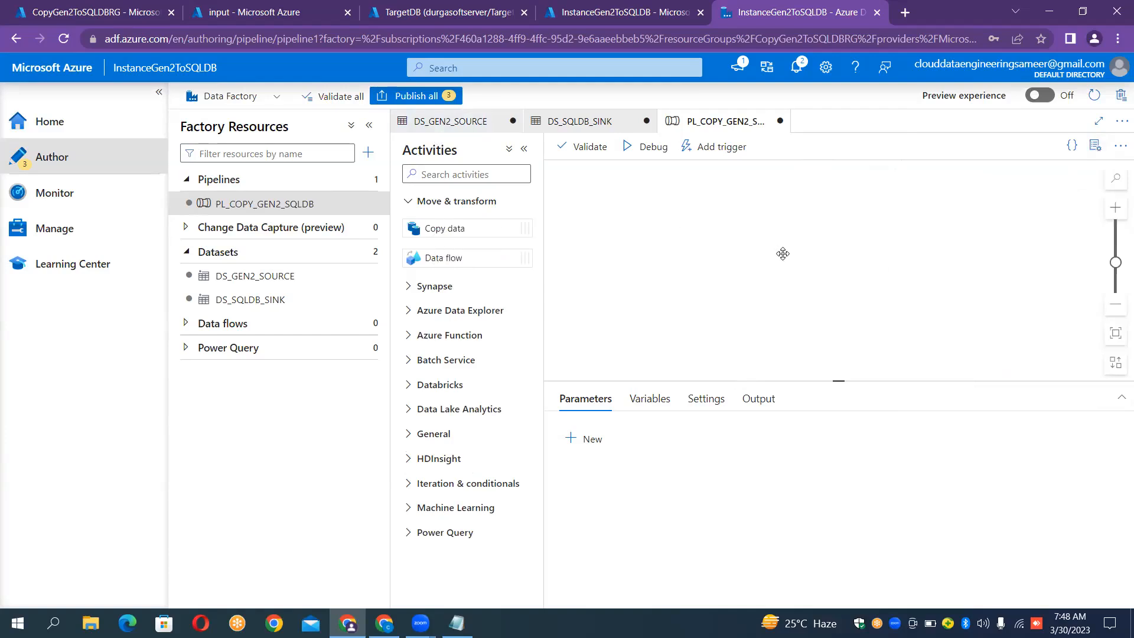
# Place a Copy data activity on the canvas with DS_GEN2_SOURCE as its source
pyautogui.moveTo(784, 254); pyautogui.dragTo(783, 254)
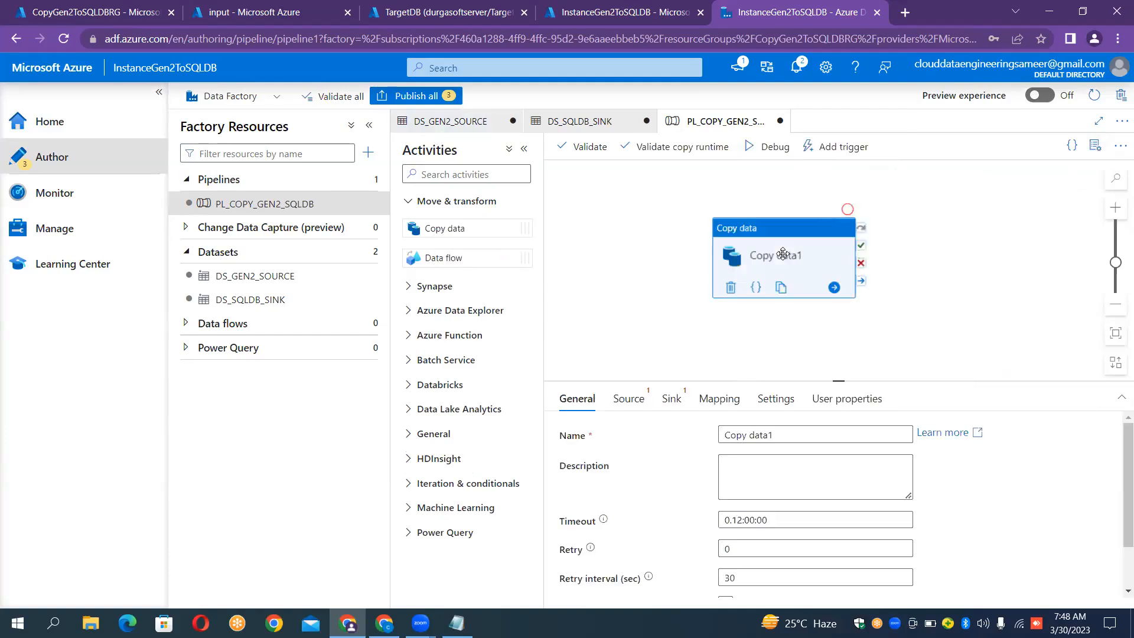
pyautogui.click(630, 398)
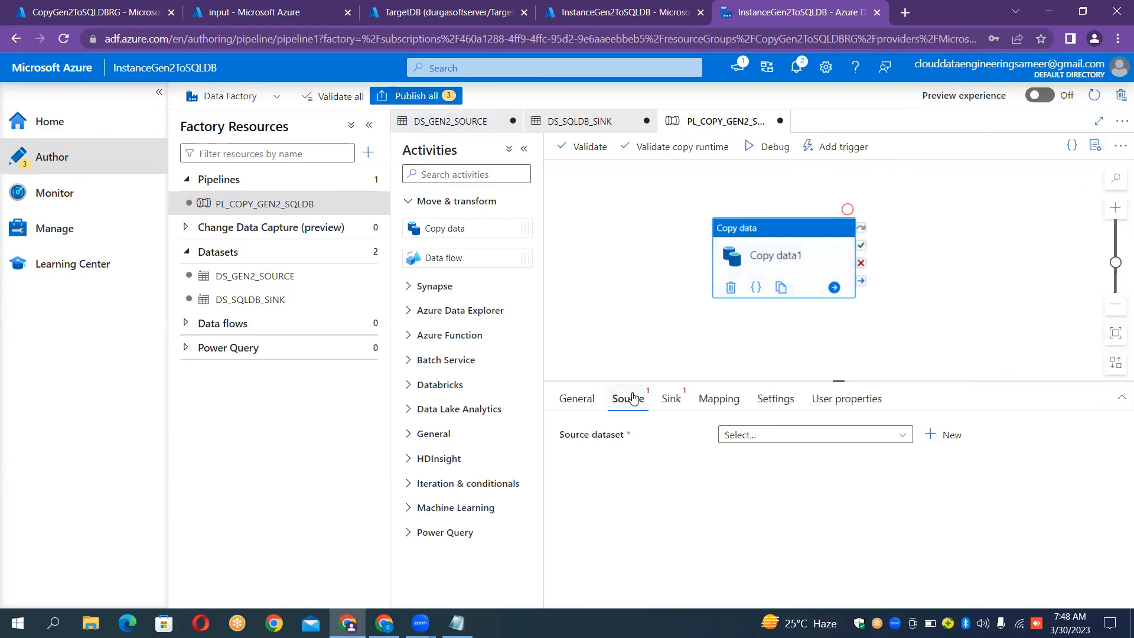
pyautogui.click(878, 445)
pyautogui.click(806, 473)
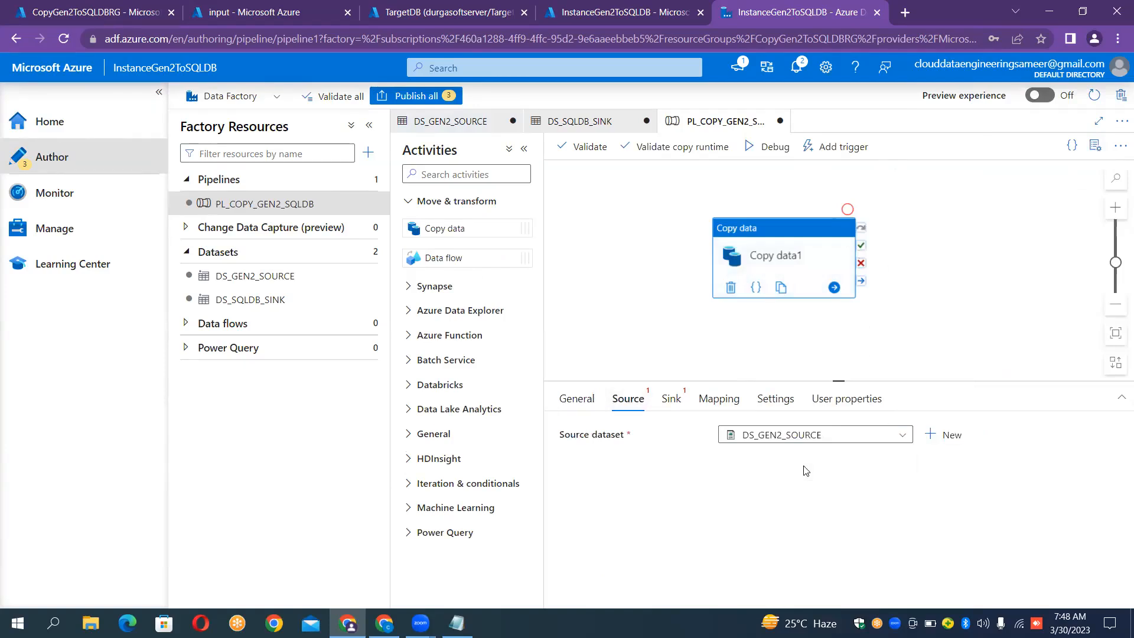
# Set the sink dataset to DS_SQLDB_SINK and enlarge the settings panel
pyautogui.click(671, 399)
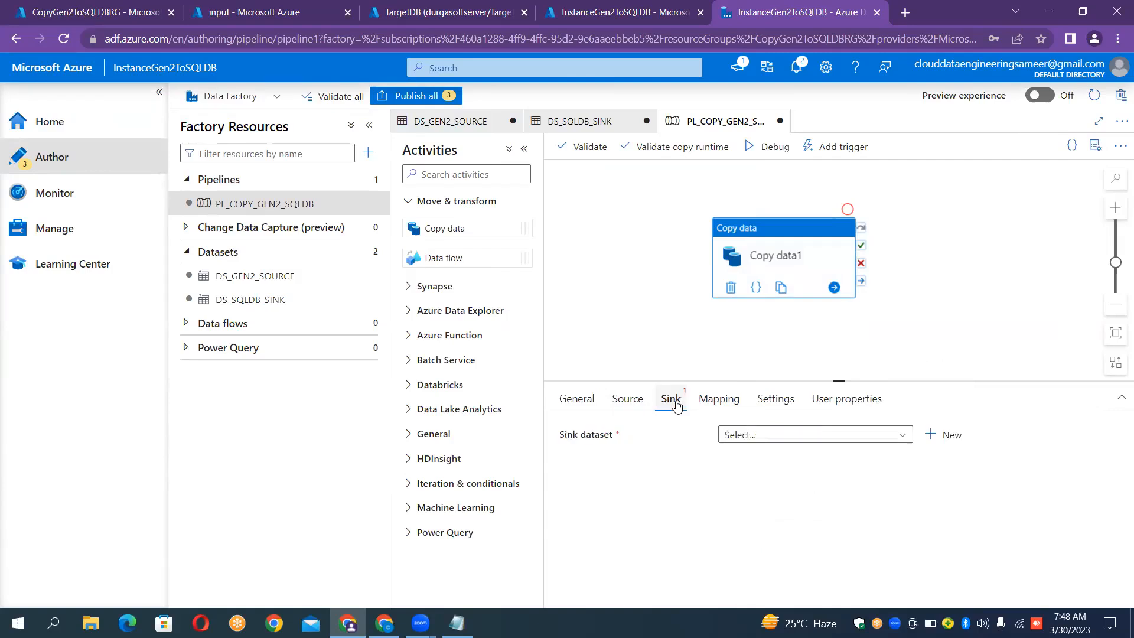
pyautogui.click(776, 438)
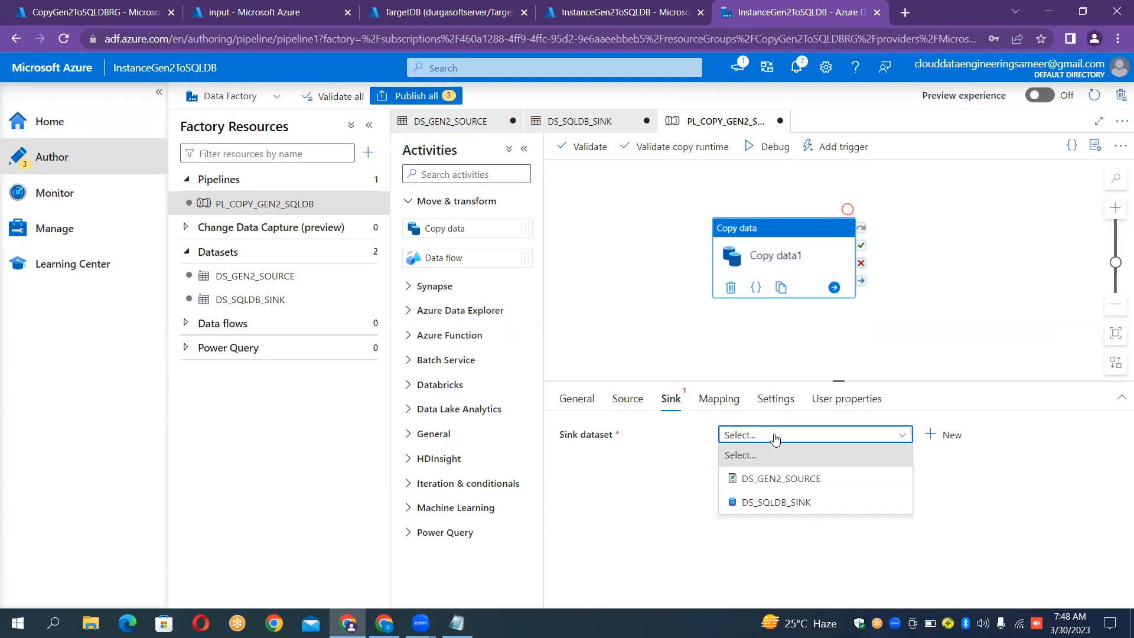
pyautogui.click(781, 503)
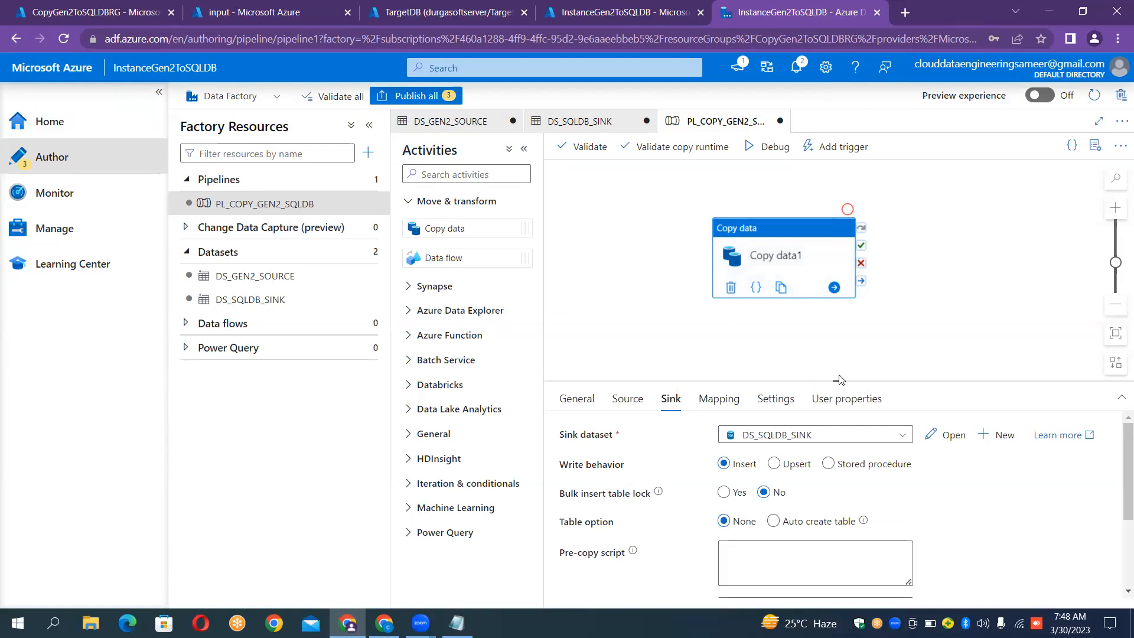
pyautogui.moveTo(839, 379); pyautogui.dragTo(838, 326)
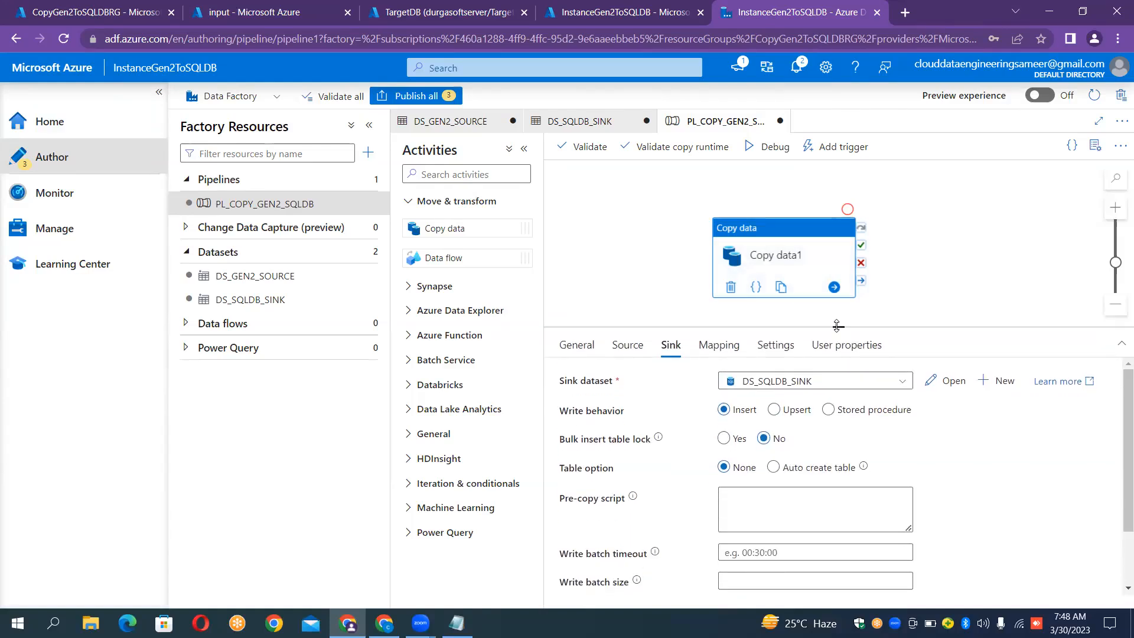
pyautogui.rightClick(838, 326)
pyautogui.click(637, 353)
pyautogui.click(638, 354)
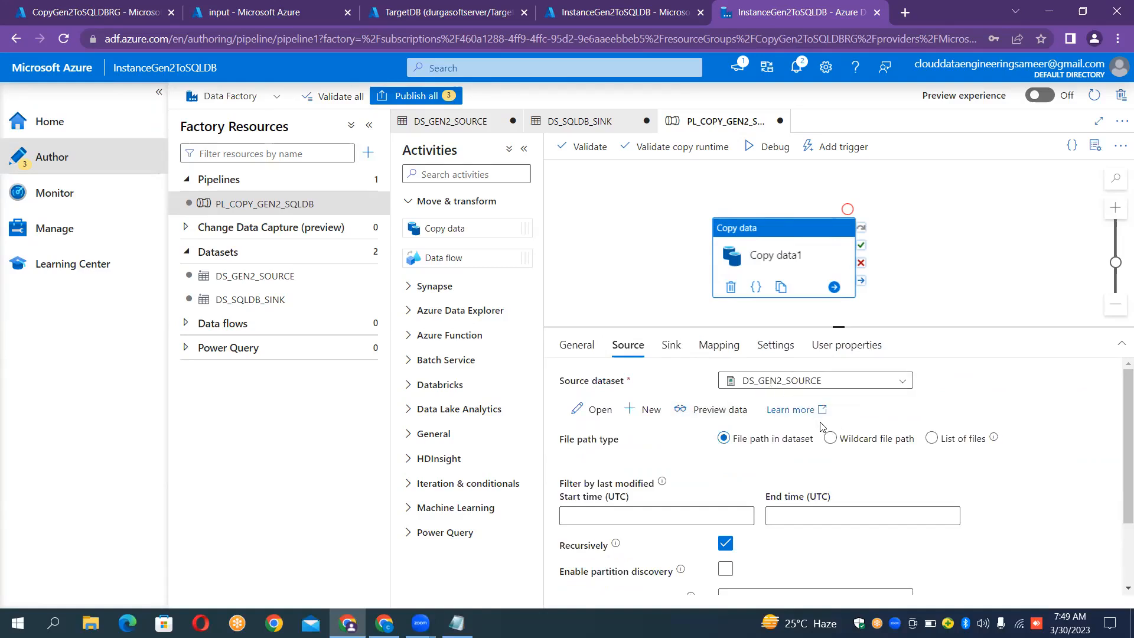
# Switch the source file path type to 'File path in dataset'
pyautogui.click(831, 438)
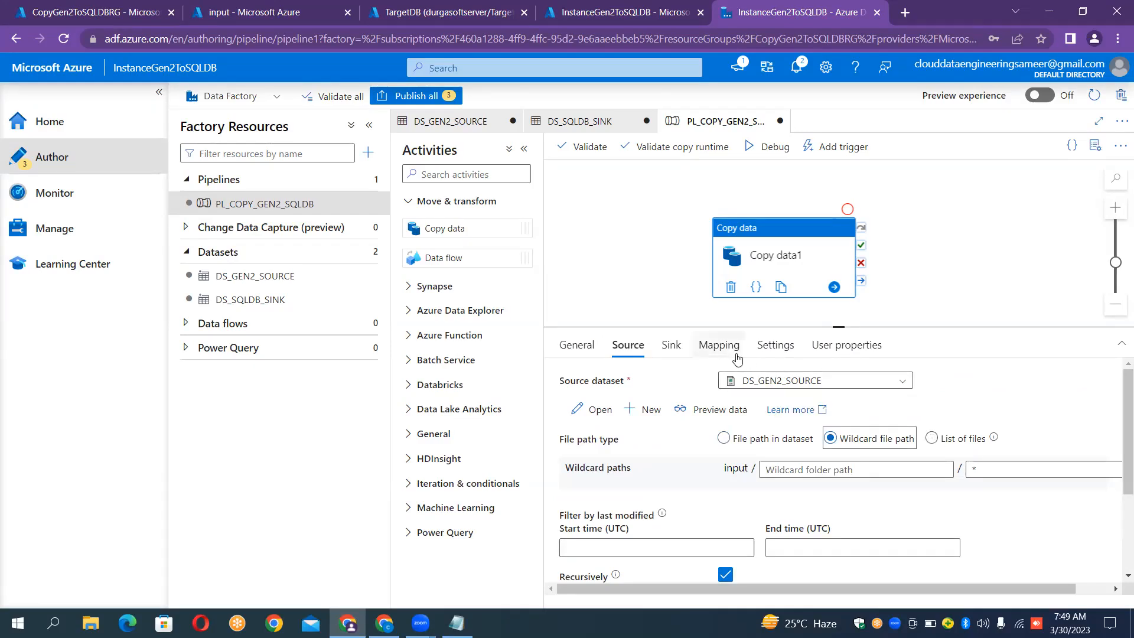
pyautogui.click(671, 347)
pyautogui.click(630, 342)
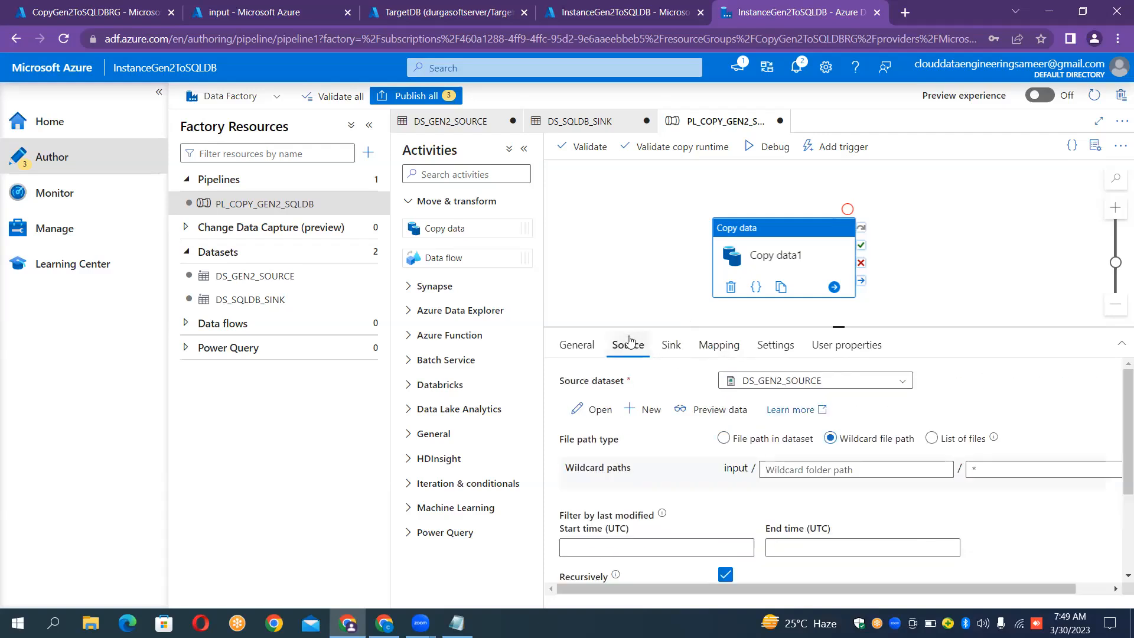
pyautogui.click(724, 438)
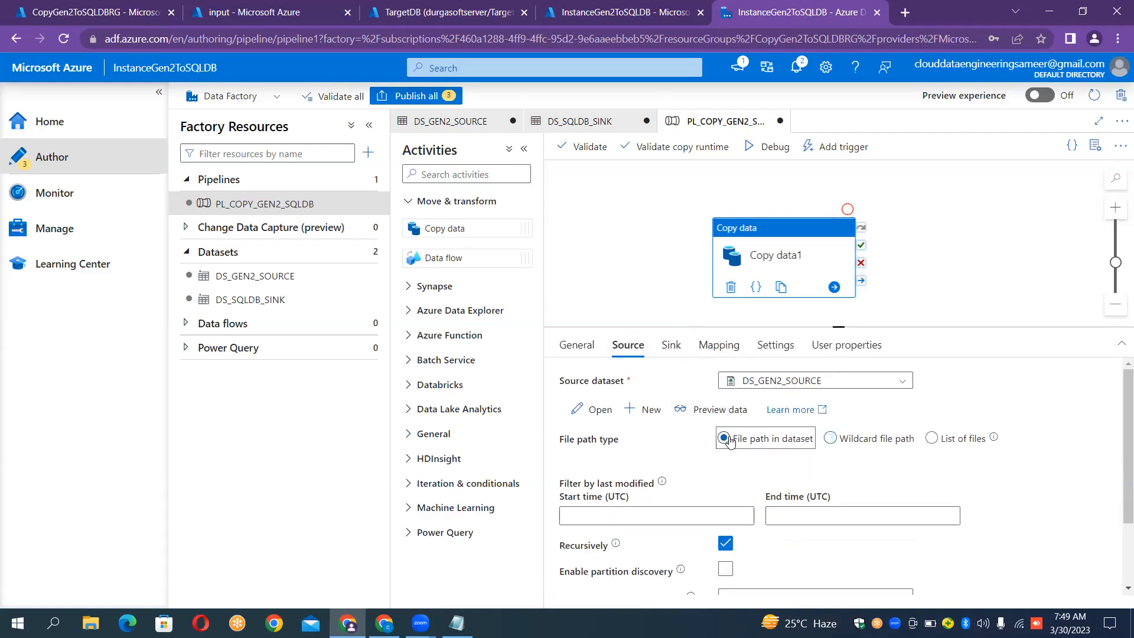
# Keep the sink on the existing table and review the Mapping tab
pyautogui.click(672, 346)
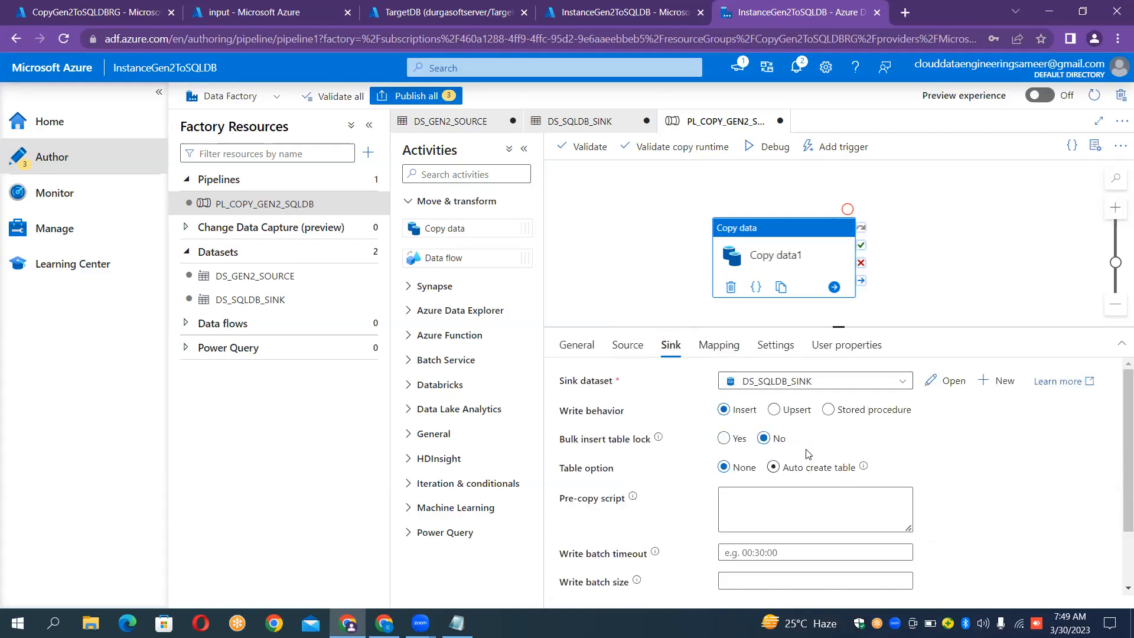
pyautogui.click(773, 467)
pyautogui.click(726, 411)
pyautogui.click(727, 352)
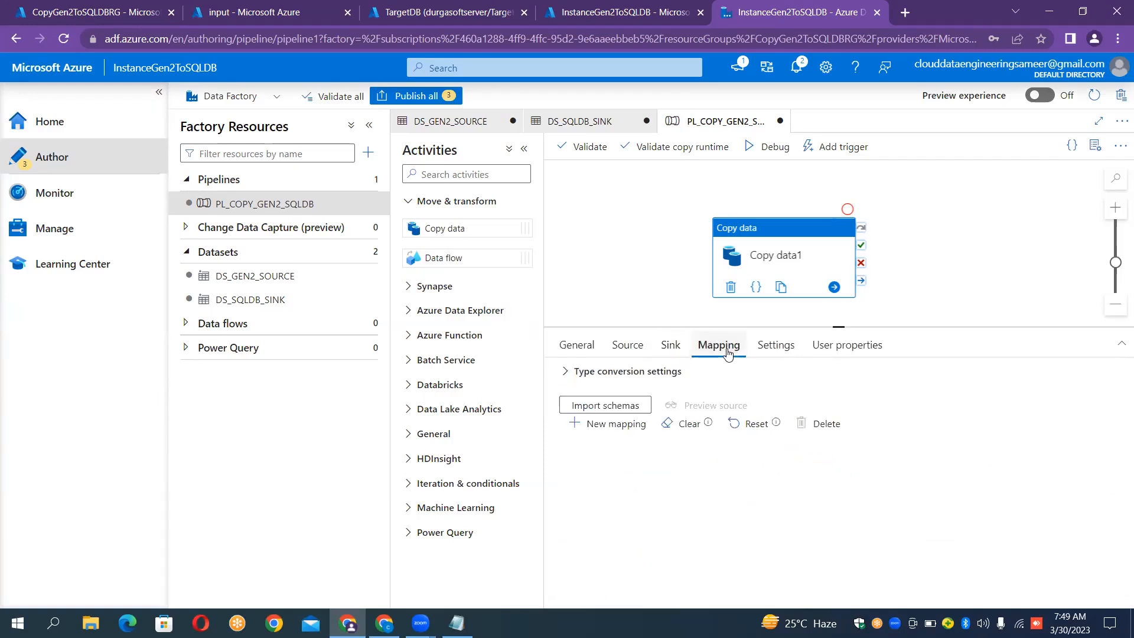
pyautogui.click(622, 348)
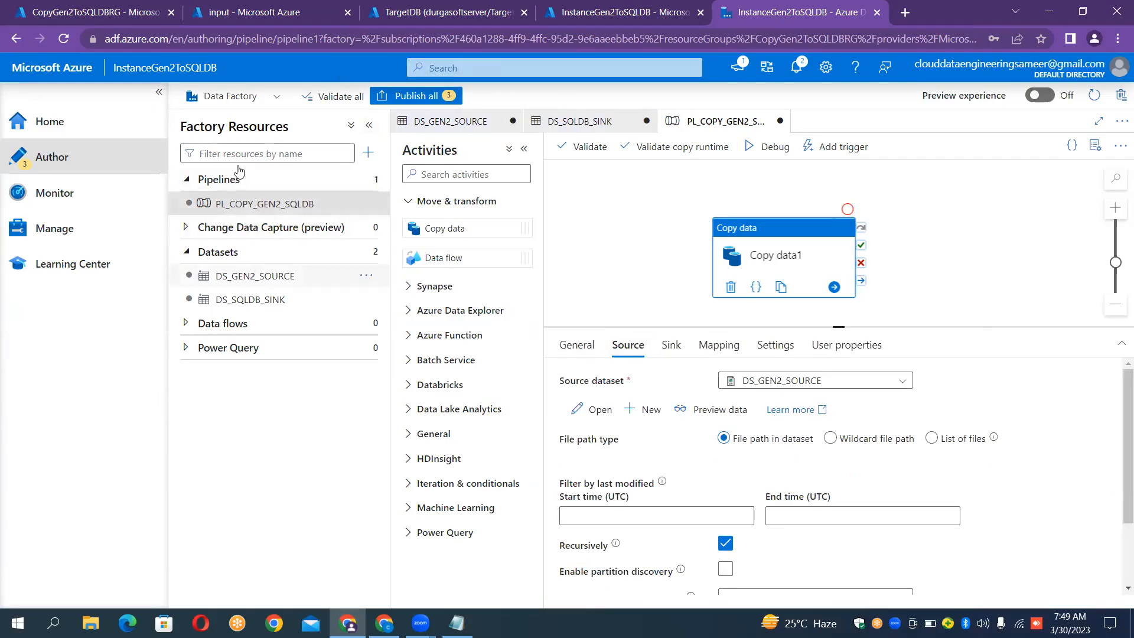
# Set the DS_GEN2_SOURCE dataset's file path to input/airlines.csv by browsing the storage
pyautogui.click(279, 288)
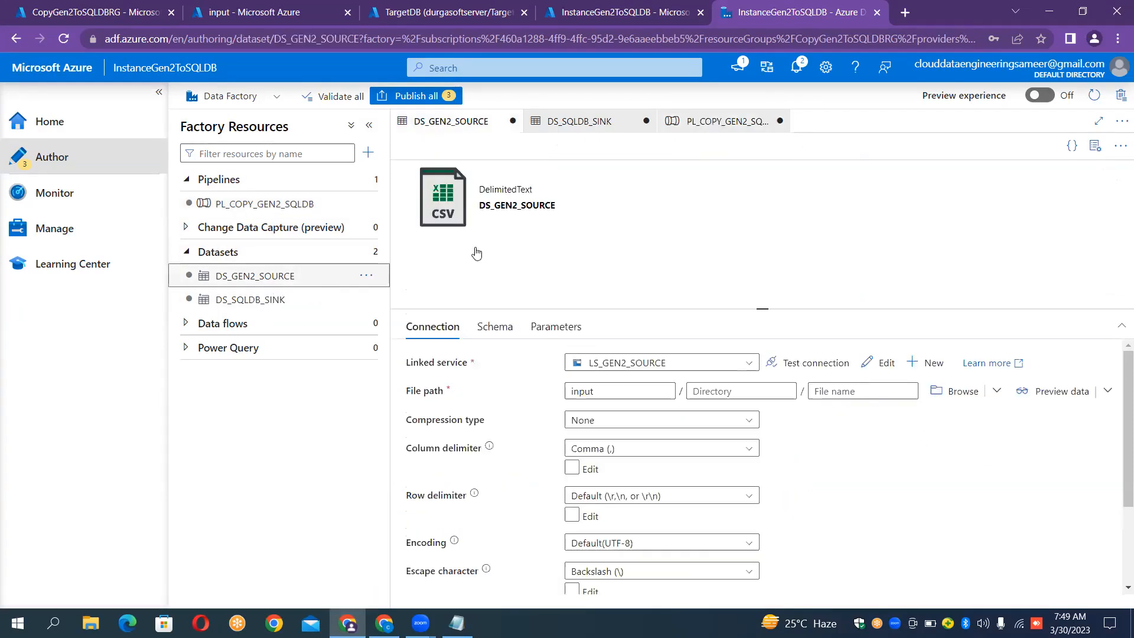
pyautogui.click(971, 391)
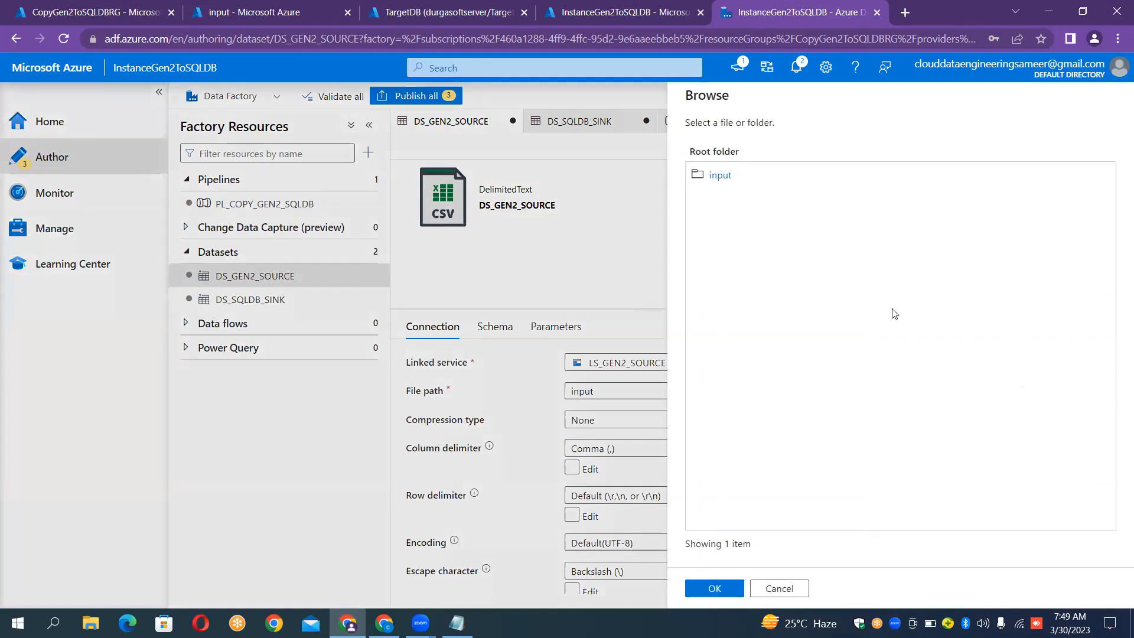
pyautogui.doubleClick(732, 183)
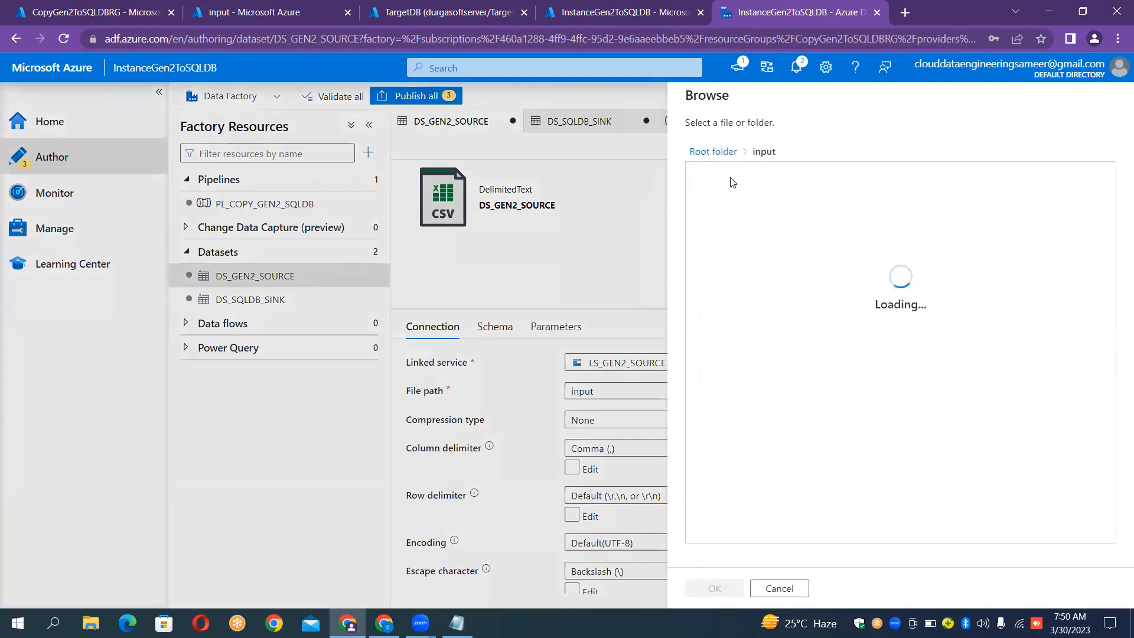
pyautogui.doubleClick(731, 177)
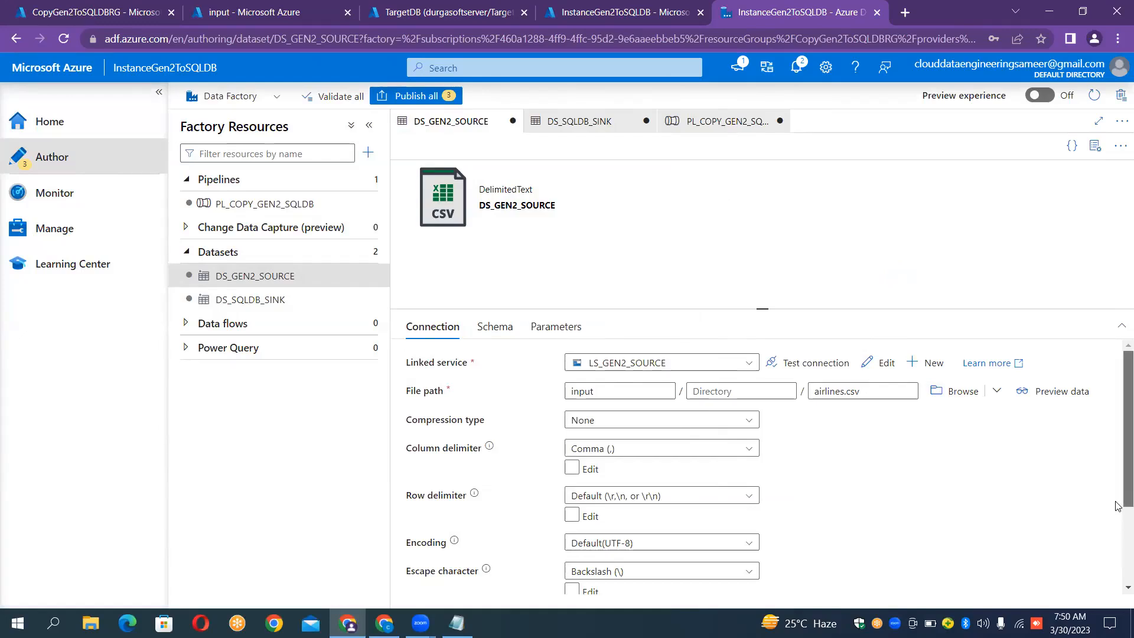
pyautogui.moveTo(1117, 508); pyautogui.dragTo(1117, 540)
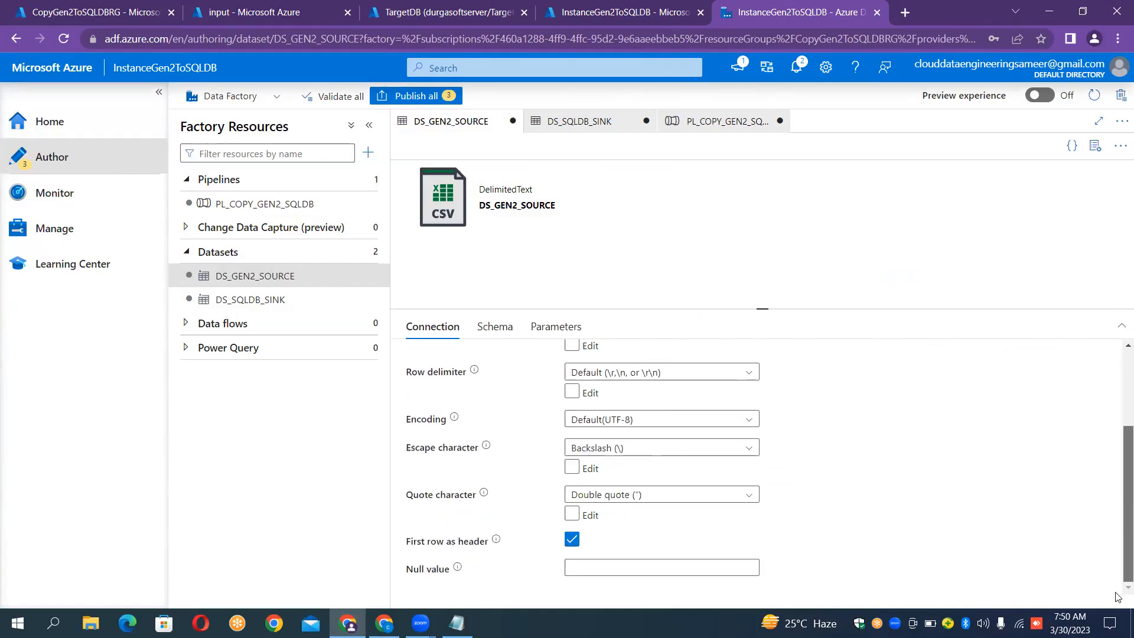
pyautogui.scroll(3, 1108, 445)
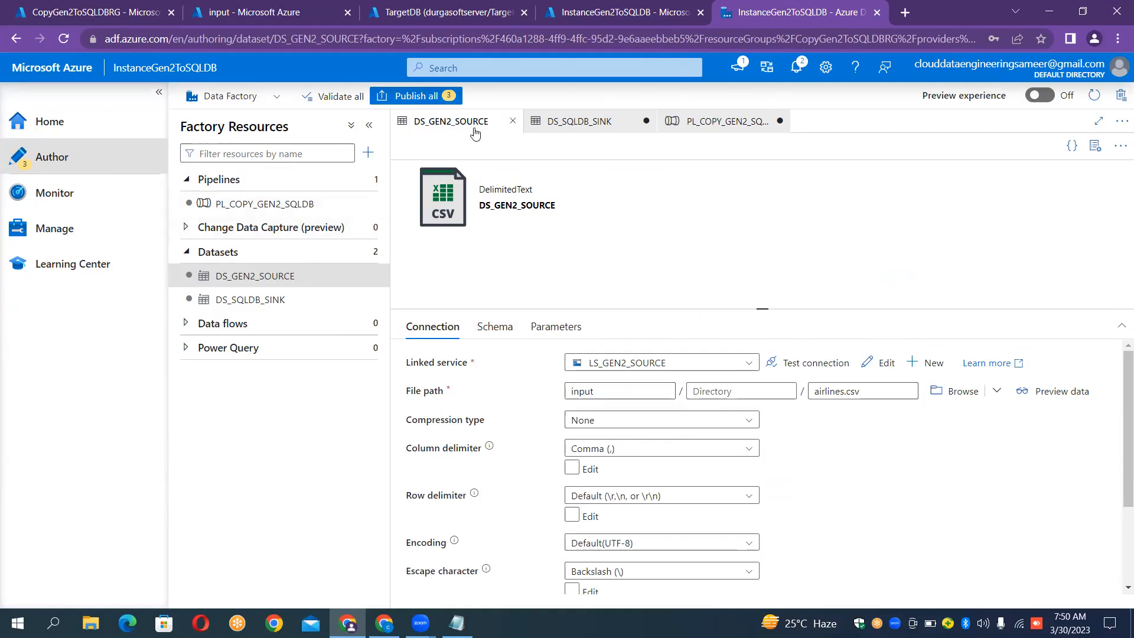
# Open DS_SQLDB_SINK and review its table option and SQL connection settings without changes
pyautogui.click(576, 126)
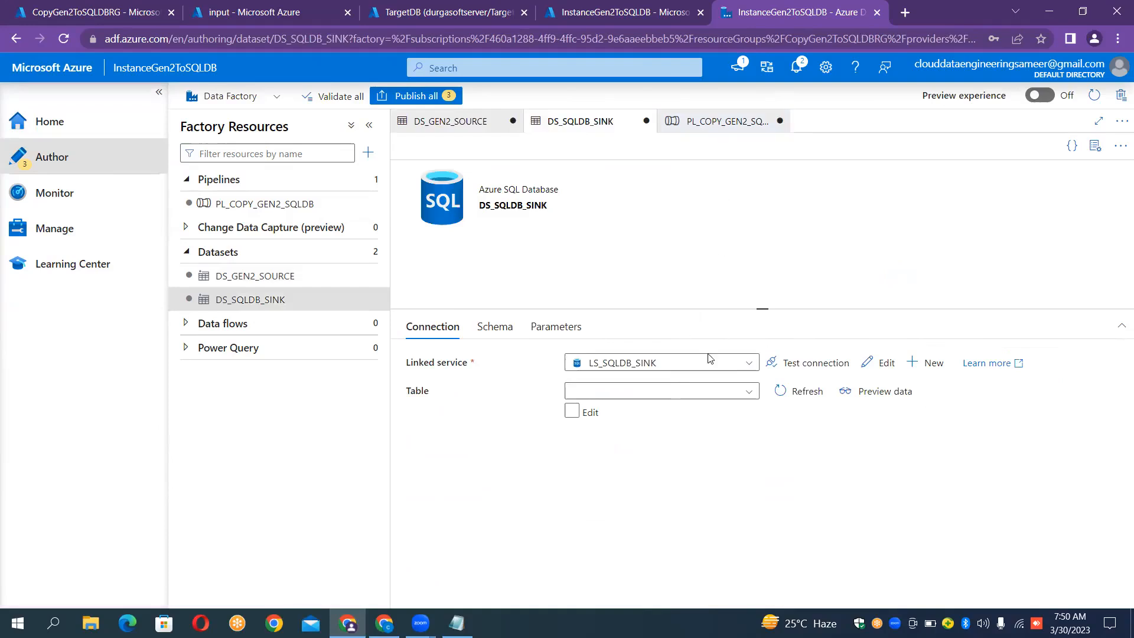
pyautogui.click(573, 412)
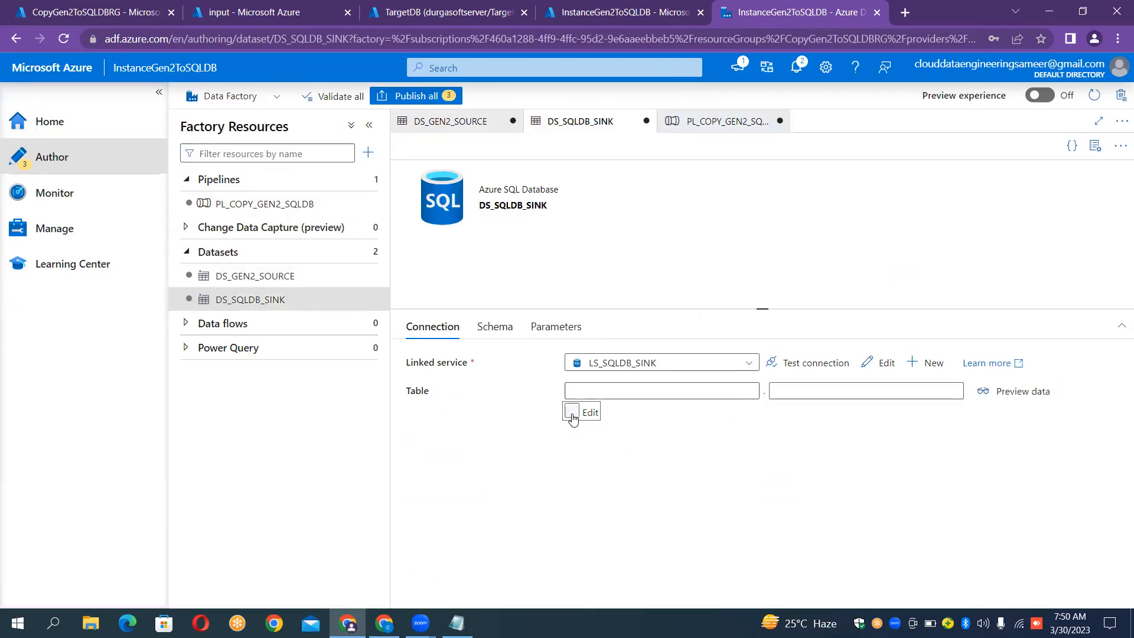
pyautogui.moveTo(587, 408); pyautogui.dragTo(922, 361)
pyautogui.click(571, 412)
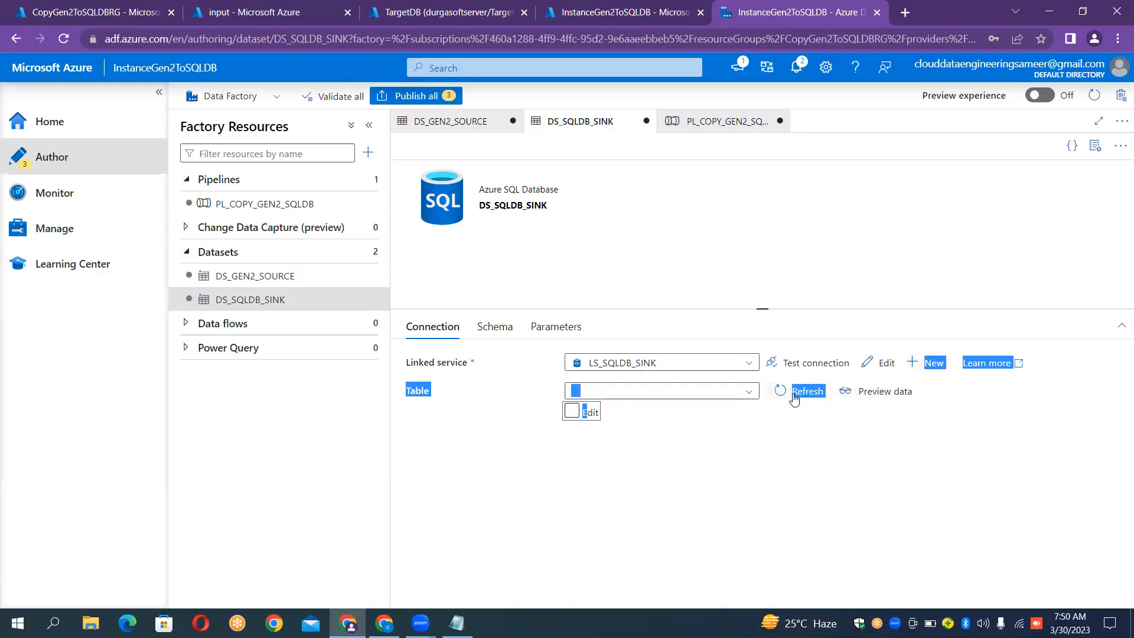
pyautogui.click(885, 364)
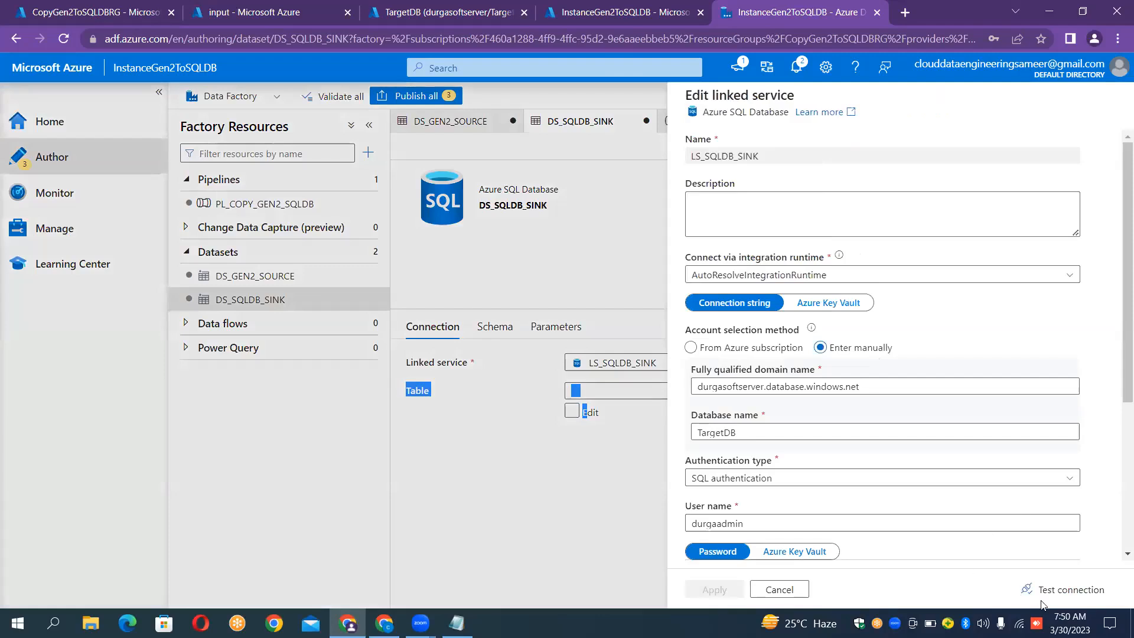
pyautogui.click(763, 590)
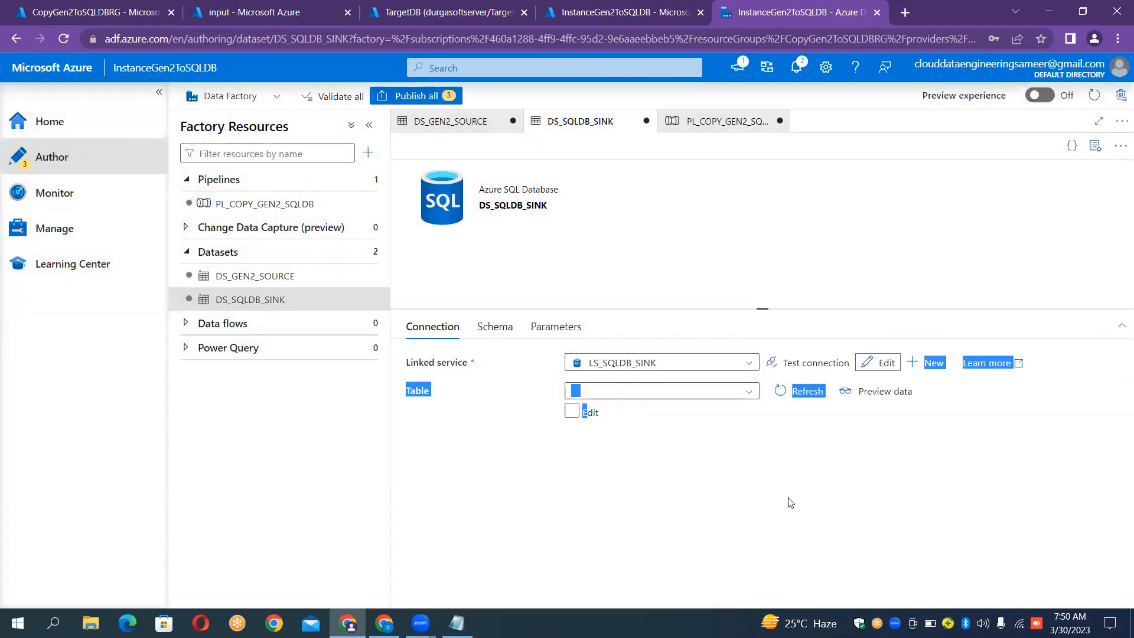
# Switch the sink table to manual entry with schema 'dbo', then go to the TargetDB query editor
pyautogui.click(570, 411)
pyautogui.click(580, 412)
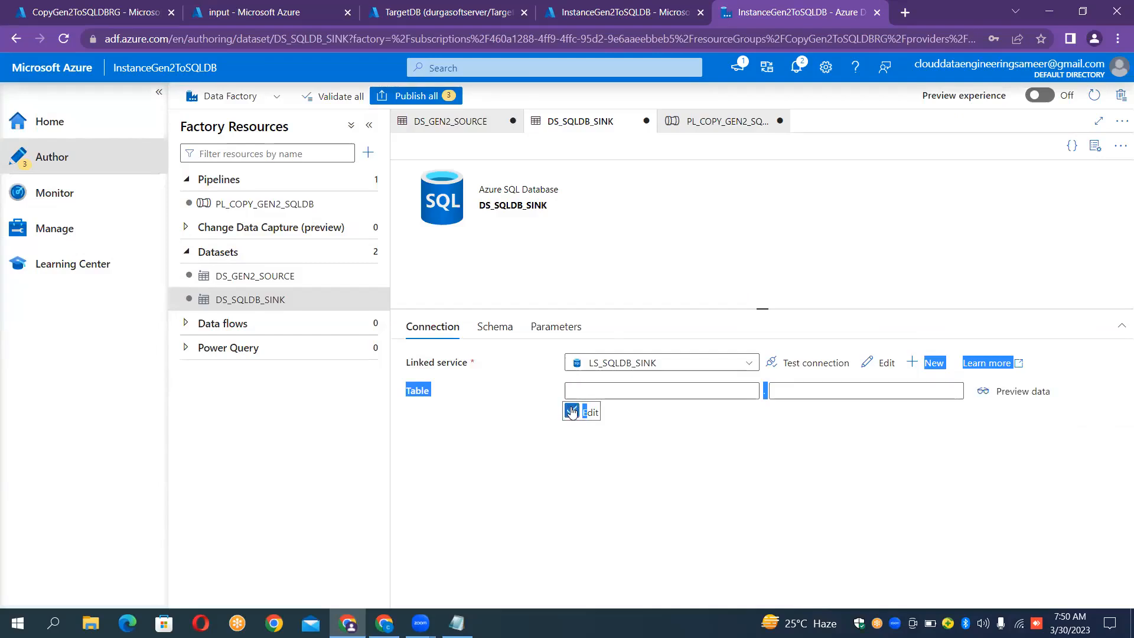
pyautogui.click(584, 392)
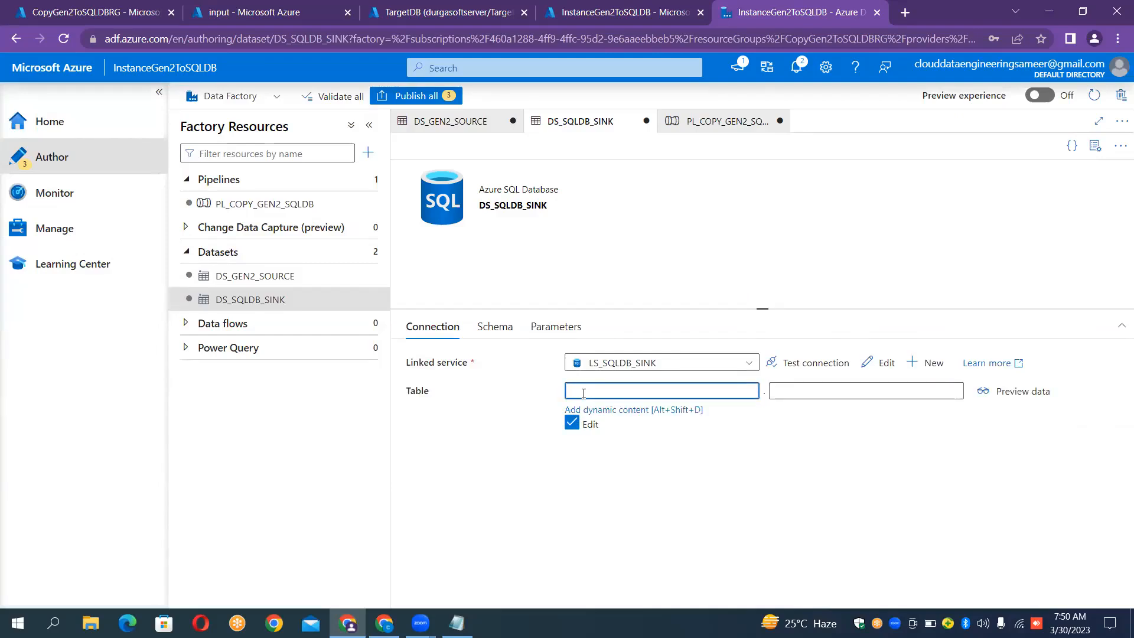
pyautogui.write('dbo')
pyautogui.click(814, 384)
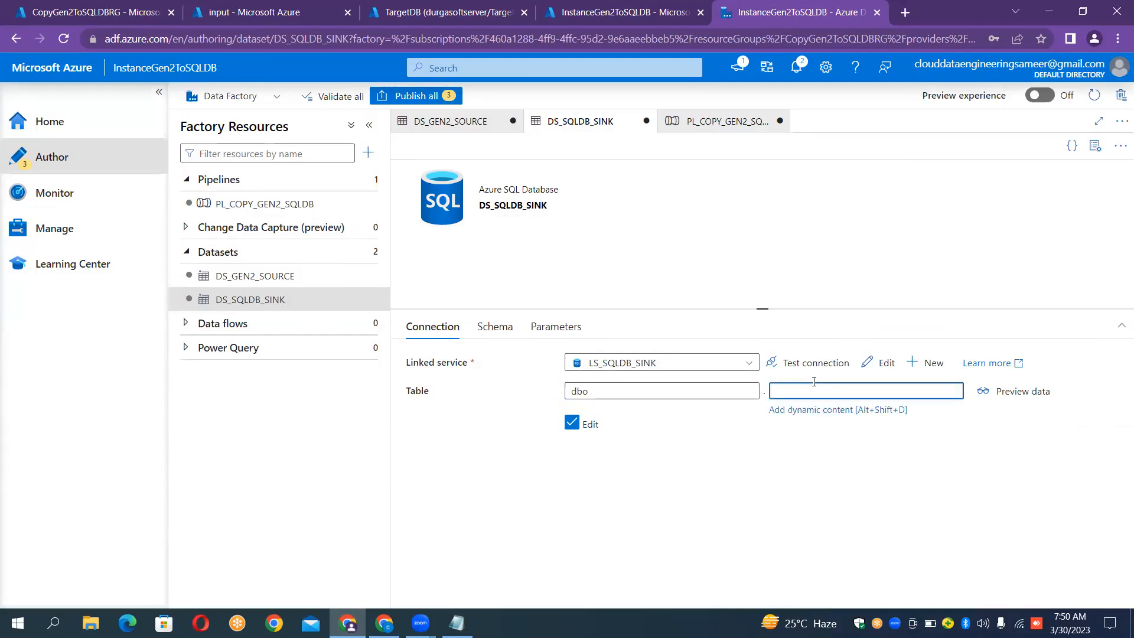
pyautogui.click(403, 9)
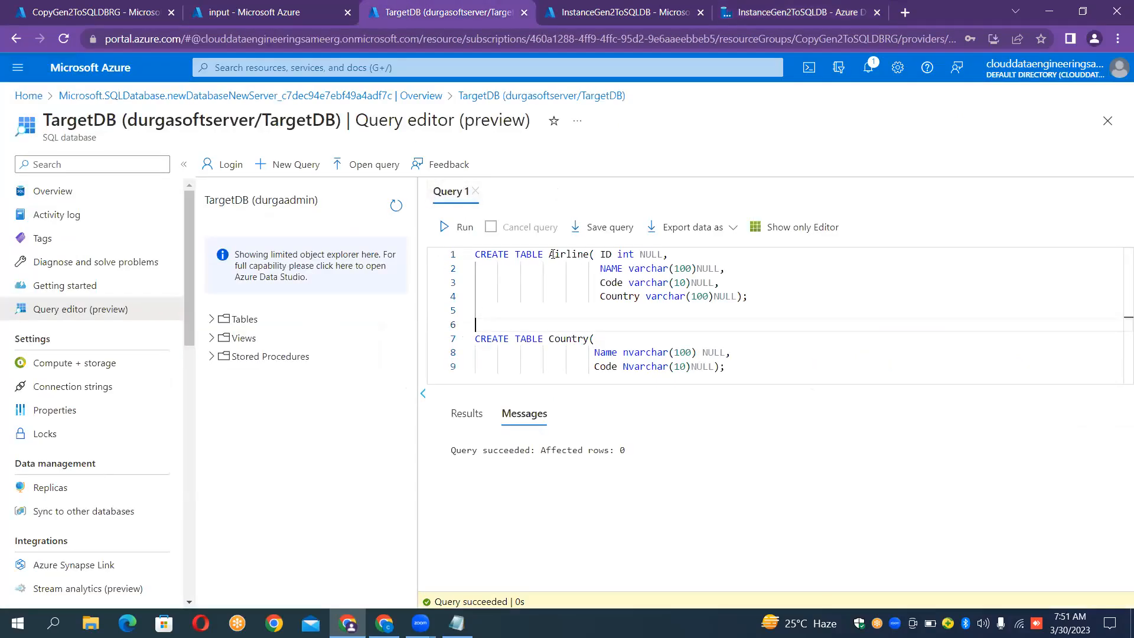
# Copy 'Airline' from the CREATE TABLE script and return to Data Factory
pyautogui.click(550, 254)
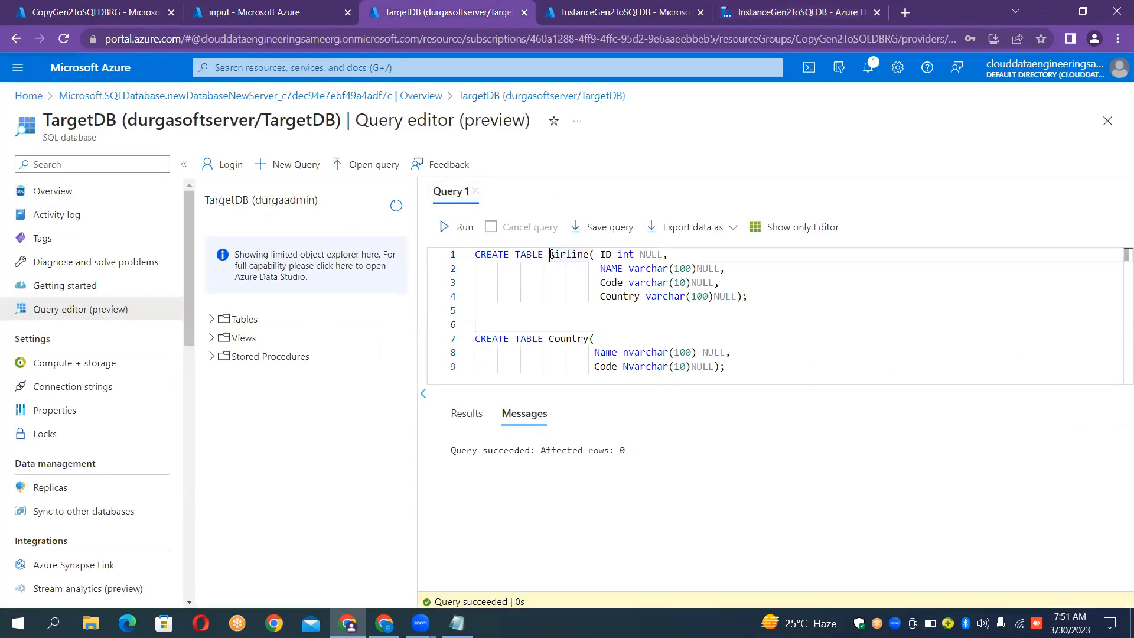
pyautogui.doubleClick(550, 254)
pyautogui.hotkey('ctrl', 'c')
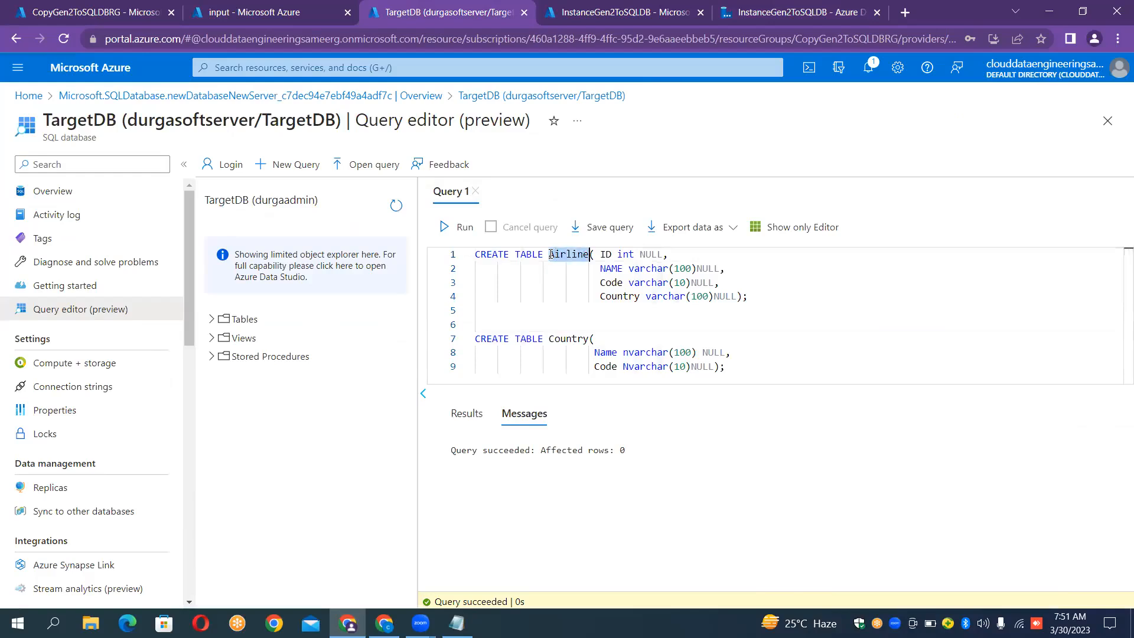
pyautogui.click(753, 15)
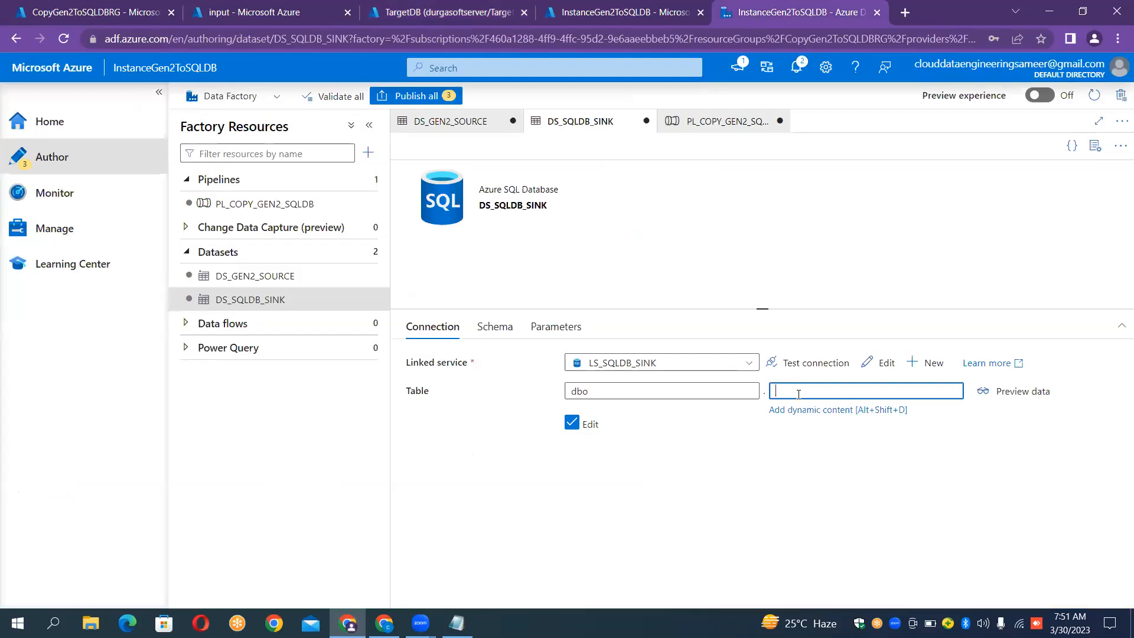
# Paste 'Airline' as the table name and preview its ID, NAME, Code and Country columns
pyautogui.hotkey('ctrl', 'v')
pyautogui.click(1003, 390)
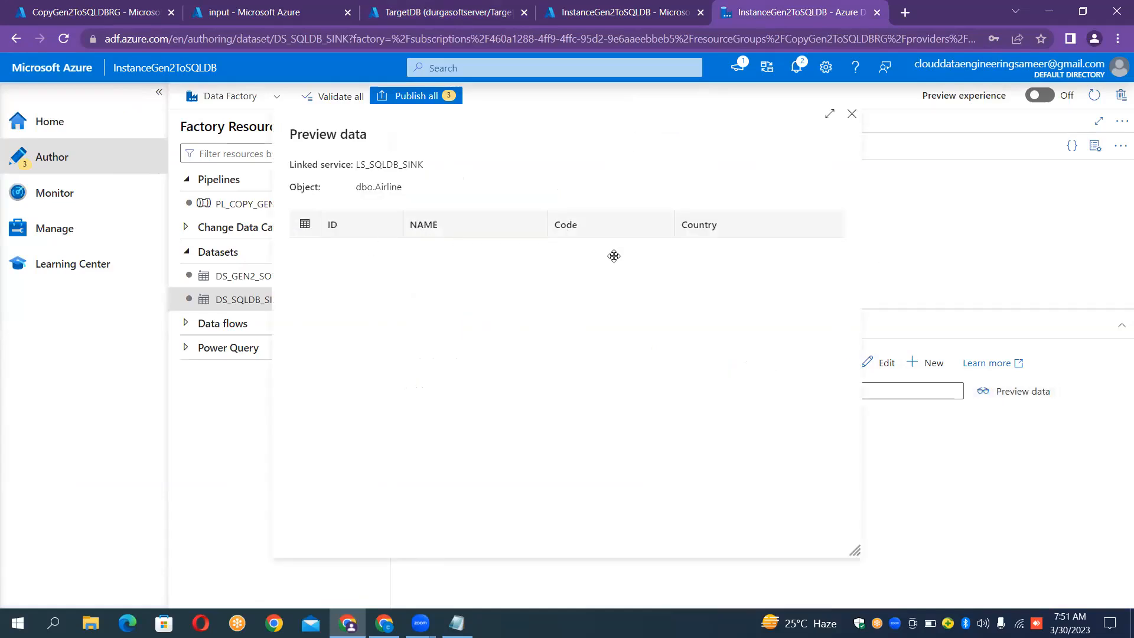
pyautogui.click(851, 116)
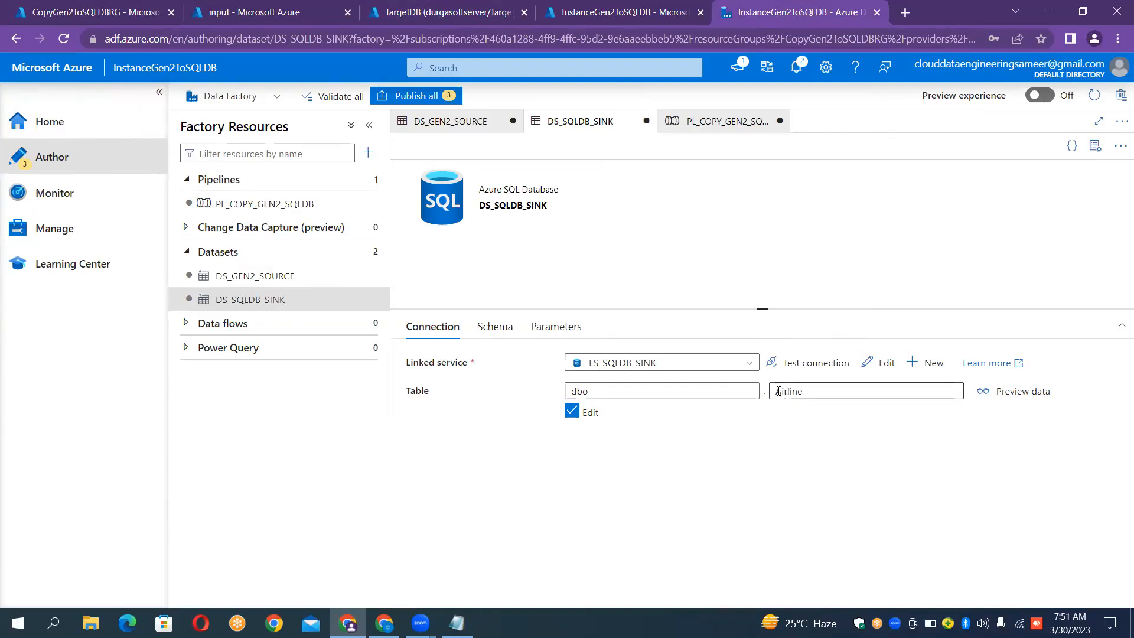
# In PL_COPY_GEN2_SQLDB, import the source and sink schemas into Copy data1's mapping
pyautogui.click(704, 130)
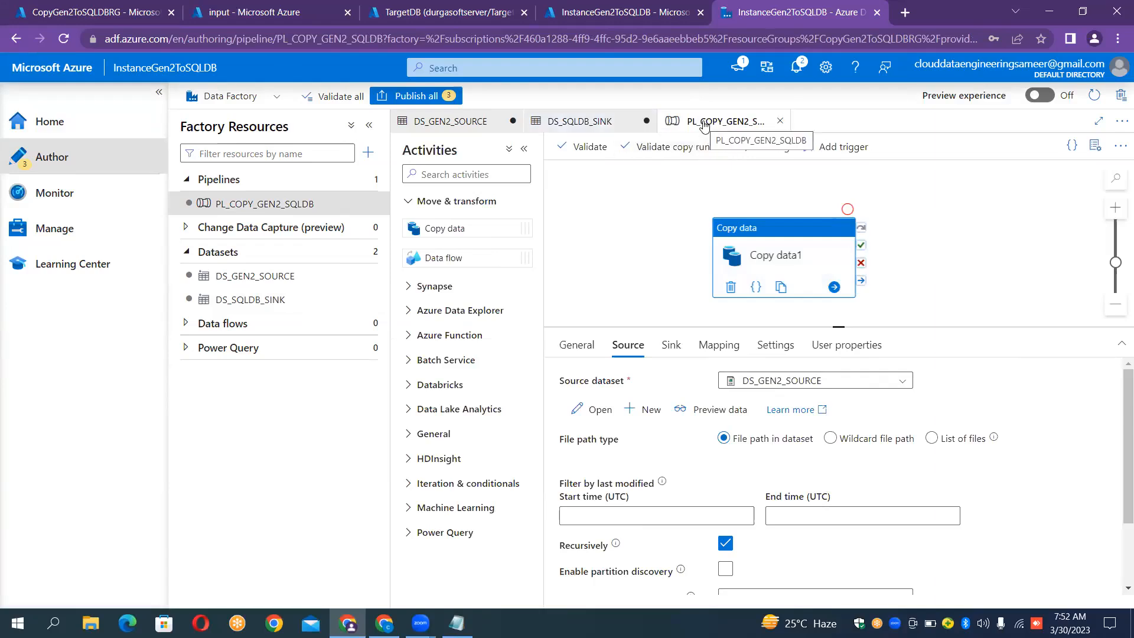
pyautogui.click(670, 345)
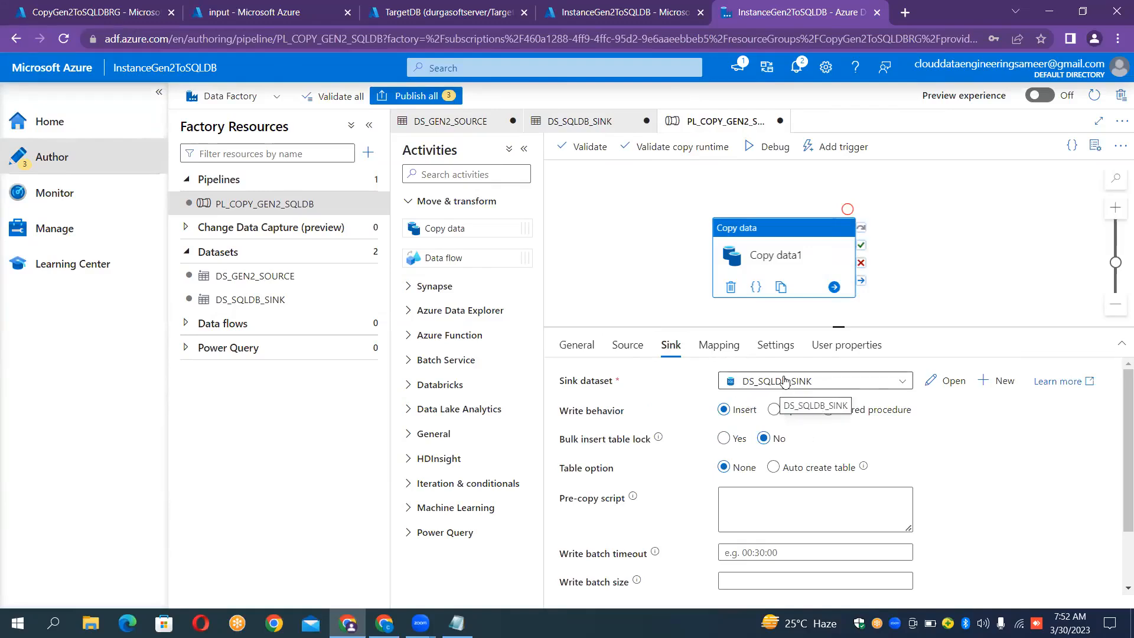
pyautogui.click(728, 352)
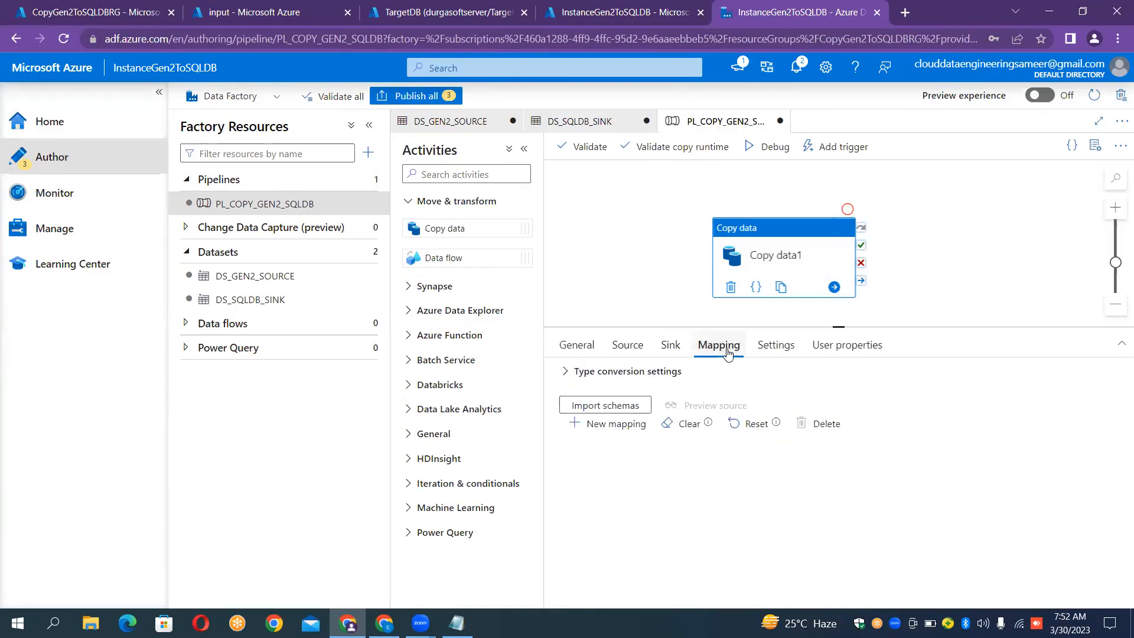
pyautogui.click(629, 408)
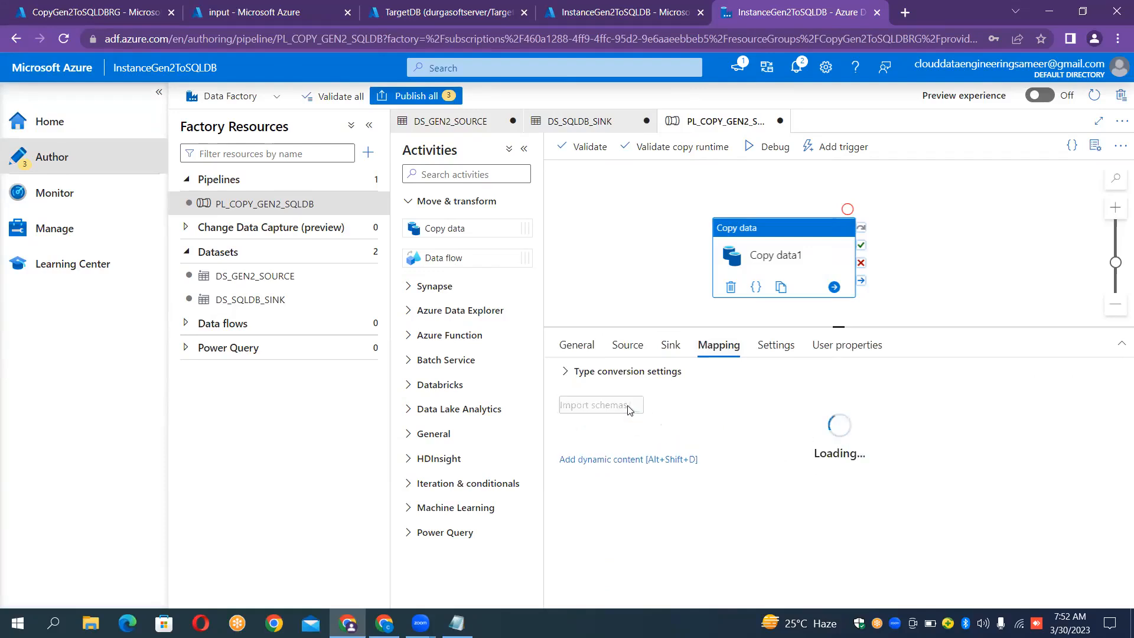